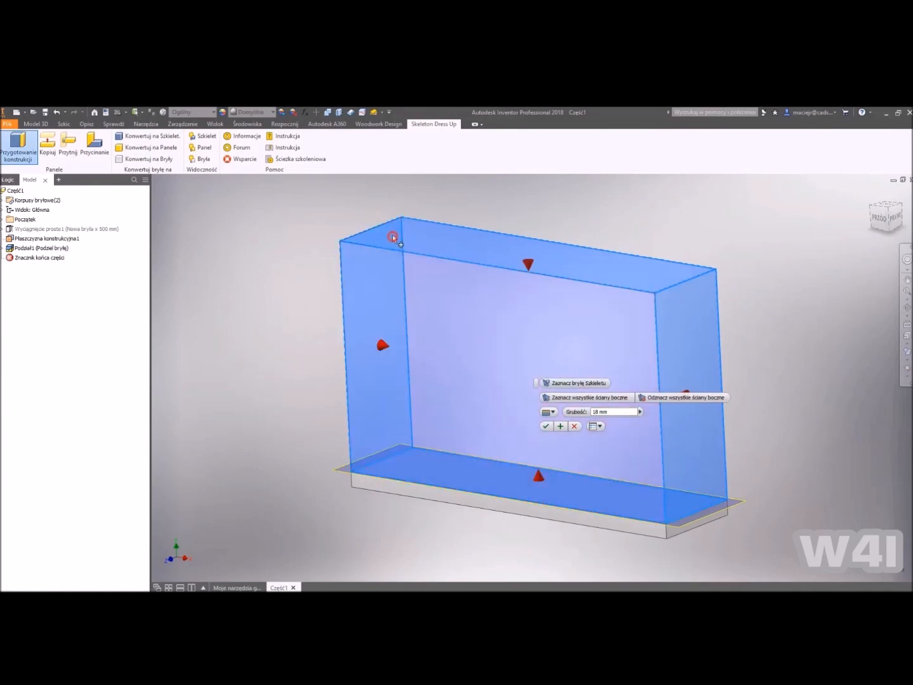
Create 18 mm panels from the selected faces of the upper skeleton body.
{"action": "left_click", "coordinate": [546, 424]}
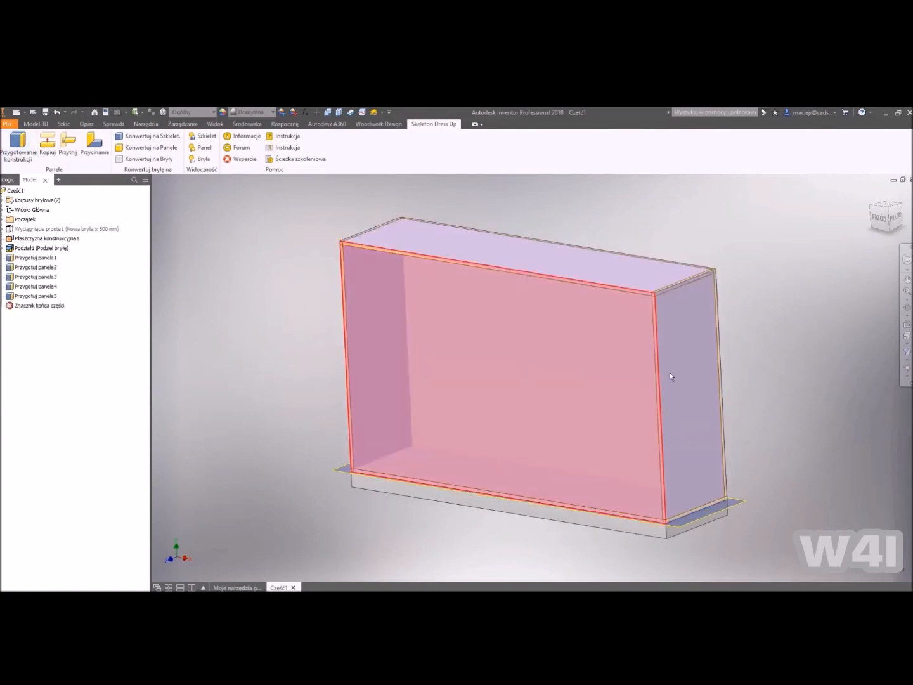
Copy the cabinet's side, top and bottom panels with offset 0 and thickness GRP.
{"action": "left_click", "coordinate": [335, 279]}
{"action": "double_click", "coordinate": [596, 383]}
{"action": "key", "text": "BackSpace"}
{"action": "left_click", "coordinate": [526, 451]}
{"action": "left_click", "coordinate": [560, 412]}
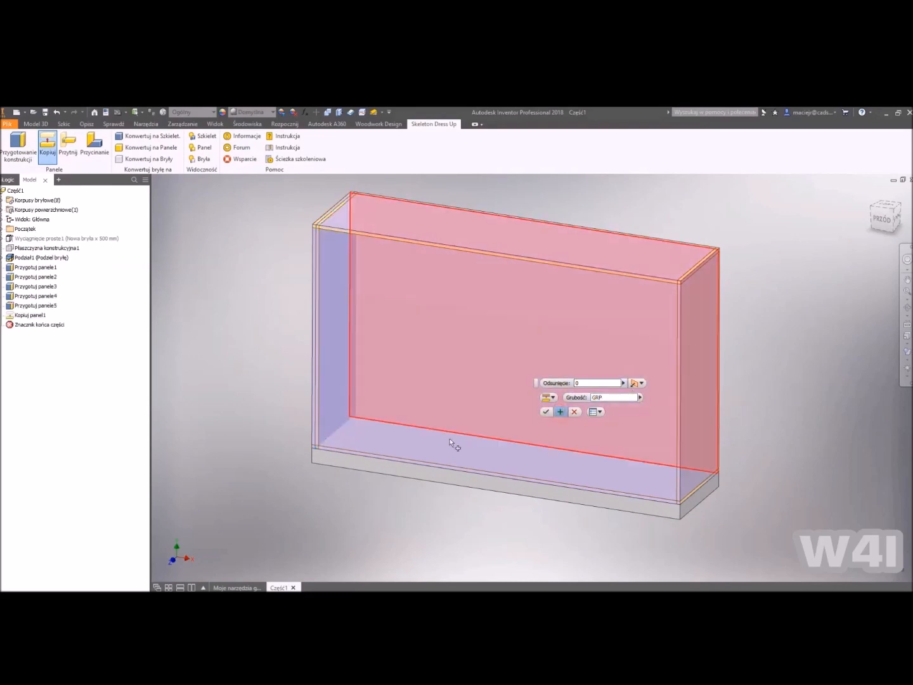
{"action": "middle_click_drag", "start_coordinate": [676, 325], "coordinate": [742, 298], "text": "shift"}
{"action": "left_click", "coordinate": [705, 355]}
{"action": "left_click", "coordinate": [559, 412]}
{"action": "left_click", "coordinate": [539, 238]}
{"action": "left_click", "coordinate": [546, 412]}
{"action": "key", "text": "F6"}
Save the part as SZAFKA1 in a new folder named SZAFKA1.
{"action": "key", "text": "ctrl+s"}
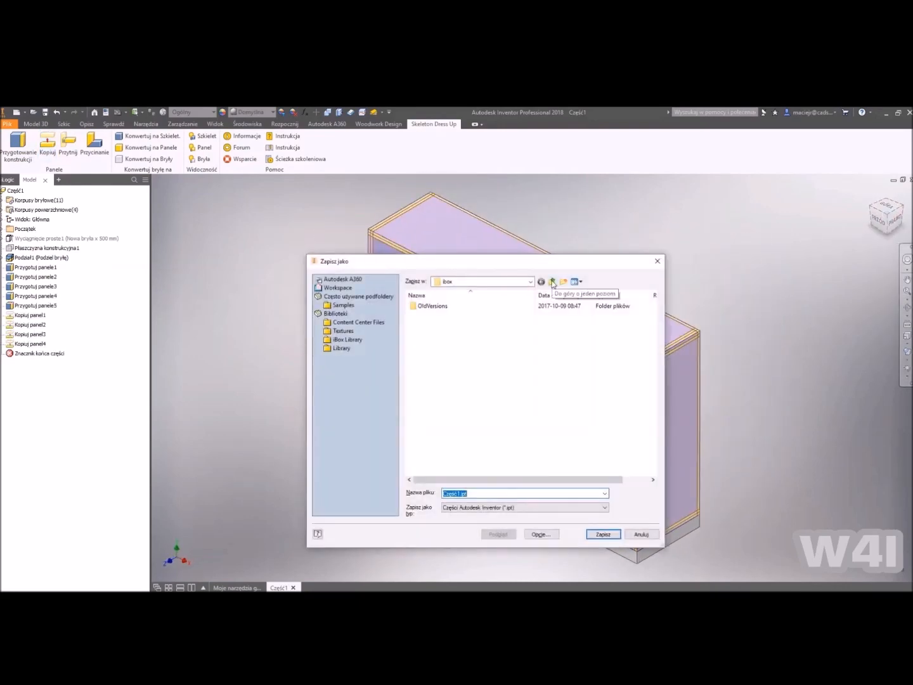
{"action": "left_click", "coordinate": [552, 282]}
{"action": "left_click", "coordinate": [562, 281]}
{"action": "type", "text": "SZAFKA1"}
{"action": "key", "text": "Return"}
{"action": "double_click", "coordinate": [503, 305]}
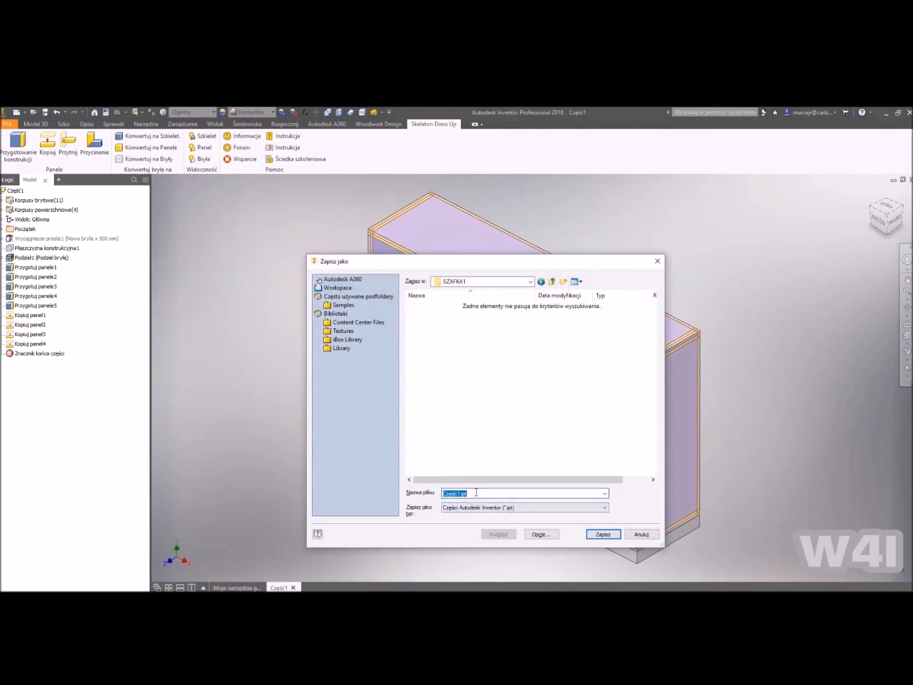
{"action": "left_click", "coordinate": [601, 534]}
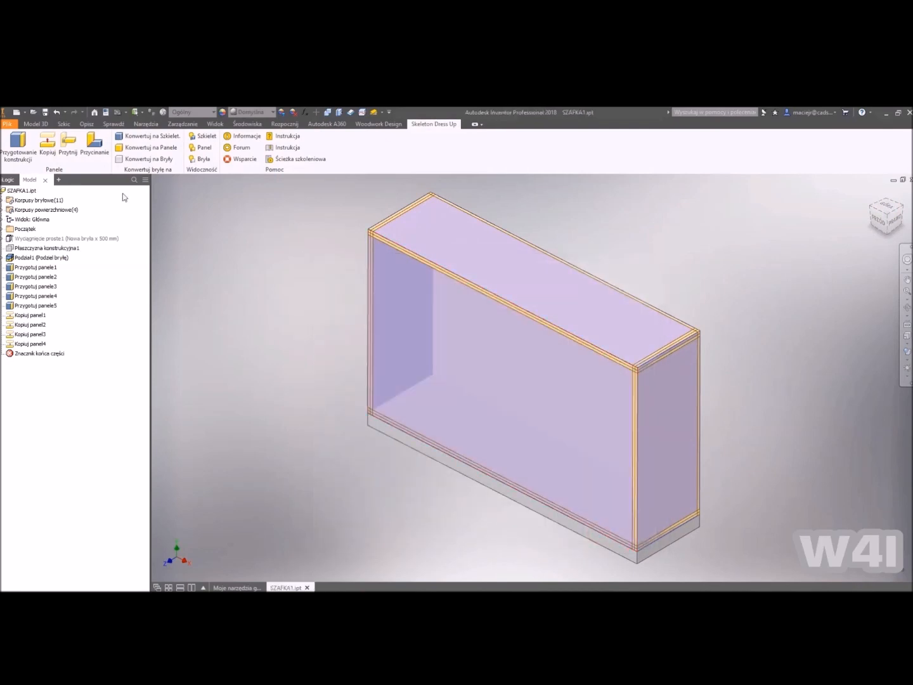
Mitre the first two corner joints between the cabinet's adjoining outer panels.
{"action": "left_click", "coordinate": [95, 142]}
{"action": "left_click", "coordinate": [561, 411]}
{"action": "scroll", "coordinate": [648, 365], "scroll_direction": "up", "scroll_amount": 5}
{"action": "scroll", "coordinate": [659, 351], "scroll_direction": "down", "scroll_amount": 6}
{"action": "middle_click_drag", "start_coordinate": [641, 387], "coordinate": [700, 317], "text": "shift"}
{"action": "left_click", "coordinate": [703, 340]}
{"action": "left_click", "coordinate": [560, 411]}
Mitre the remaining two corner joints of the outer panels, including the left side with the bottom.
{"action": "middle_click_drag", "start_coordinate": [501, 361], "coordinate": [553, 327], "text": "shift"}
{"action": "left_click", "coordinate": [473, 306]}
{"action": "left_click", "coordinate": [591, 359]}
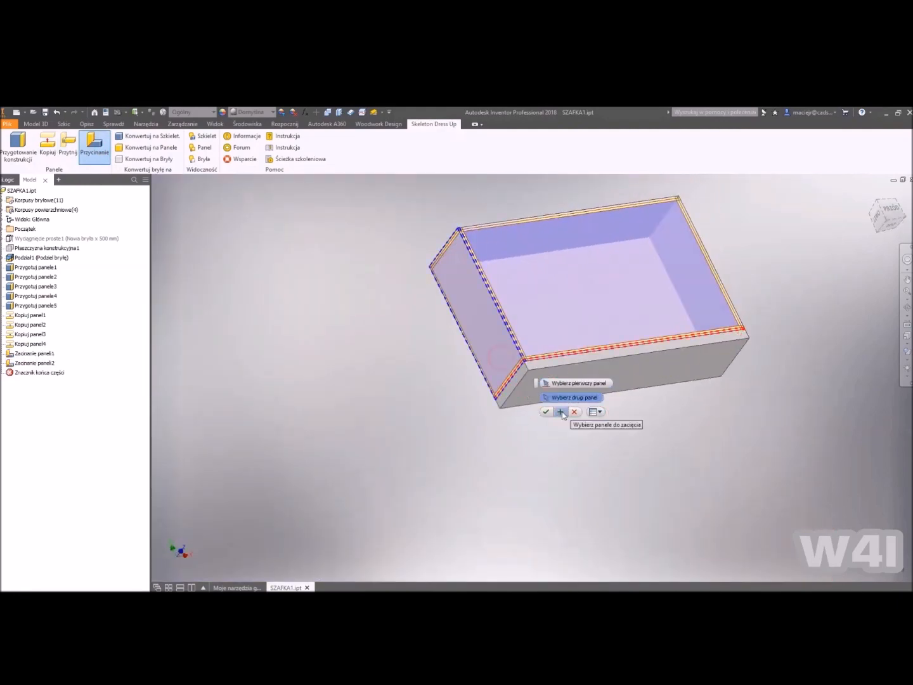
{"action": "left_click", "coordinate": [561, 411]}
{"action": "middle_click_drag", "start_coordinate": [508, 254], "coordinate": [517, 305], "text": "shift"}
{"action": "left_click", "coordinate": [527, 259]}
{"action": "left_click", "coordinate": [456, 342]}
{"action": "left_click", "coordinate": [546, 412]}
Hide the skeleton body Bryła3 so only the panels are displayed.
{"action": "left_click", "coordinate": [892, 219]}
{"action": "scroll", "coordinate": [409, 330], "scroll_direction": "down", "scroll_amount": 5}
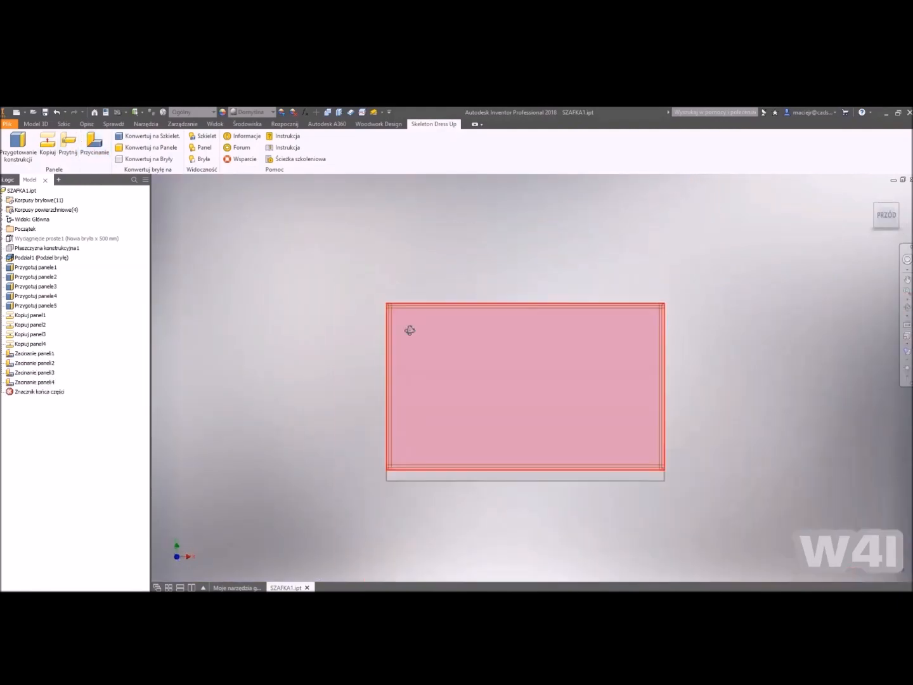
{"action": "middle_click_drag", "start_coordinate": [410, 330], "coordinate": [364, 355], "text": "shift"}
{"action": "left_click", "coordinate": [4, 201]}
{"action": "right_click", "coordinate": [29, 218]}
{"action": "left_click", "coordinate": [59, 273]}
{"action": "scroll", "coordinate": [393, 273], "scroll_direction": "up", "scroll_amount": 5}
{"action": "left_click", "coordinate": [329, 310]}
Trim the inner bottom and top panels against the cabinet's side panels.
{"action": "left_click", "coordinate": [68, 143]}
{"action": "scroll", "coordinate": [386, 280], "scroll_direction": "down", "scroll_amount": 5}
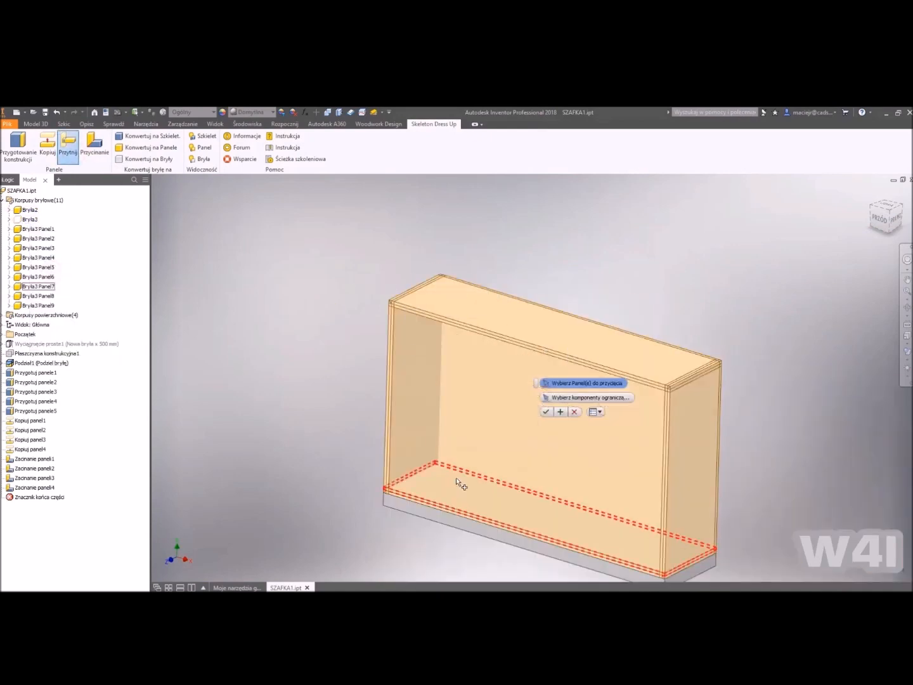
{"action": "left_click", "coordinate": [459, 483]}
{"action": "left_click", "coordinate": [572, 317]}
{"action": "left_click", "coordinate": [590, 397]}
{"action": "left_click", "coordinate": [382, 412]}
{"action": "middle_click_drag", "start_coordinate": [499, 336], "coordinate": [539, 311], "text": "shift"}
{"action": "left_click", "coordinate": [709, 371]}
{"action": "middle_click_drag", "start_coordinate": [398, 330], "coordinate": [410, 218], "text": "shift"}
{"action": "left_click", "coordinate": [889, 220]}
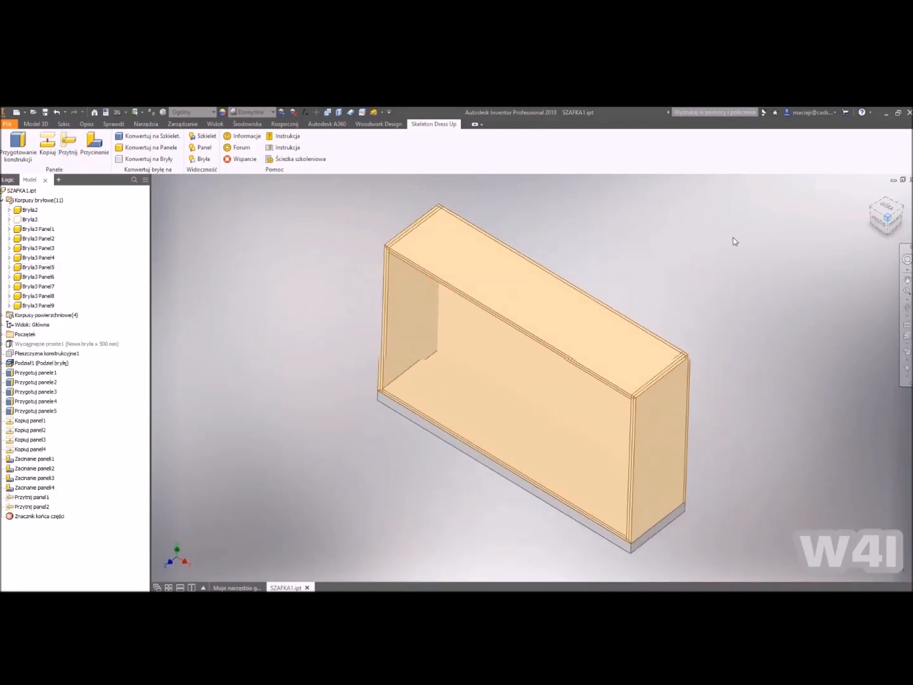
{"action": "left_click", "coordinate": [888, 234]}
{"action": "left_click", "coordinate": [901, 207]}
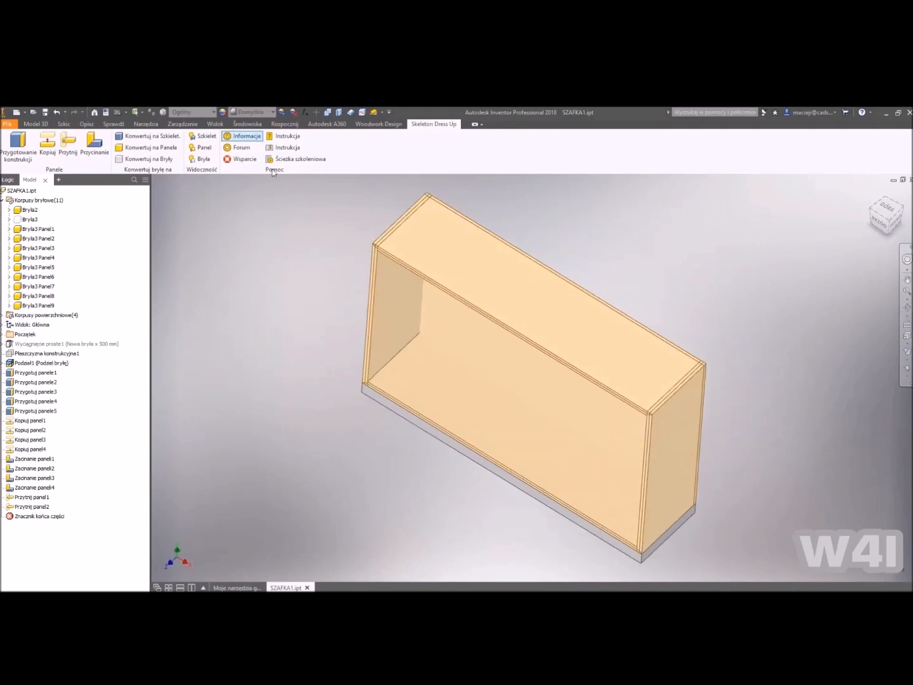
{"action": "left_click", "coordinate": [305, 111]}
{"action": "key", "text": "Escape"}
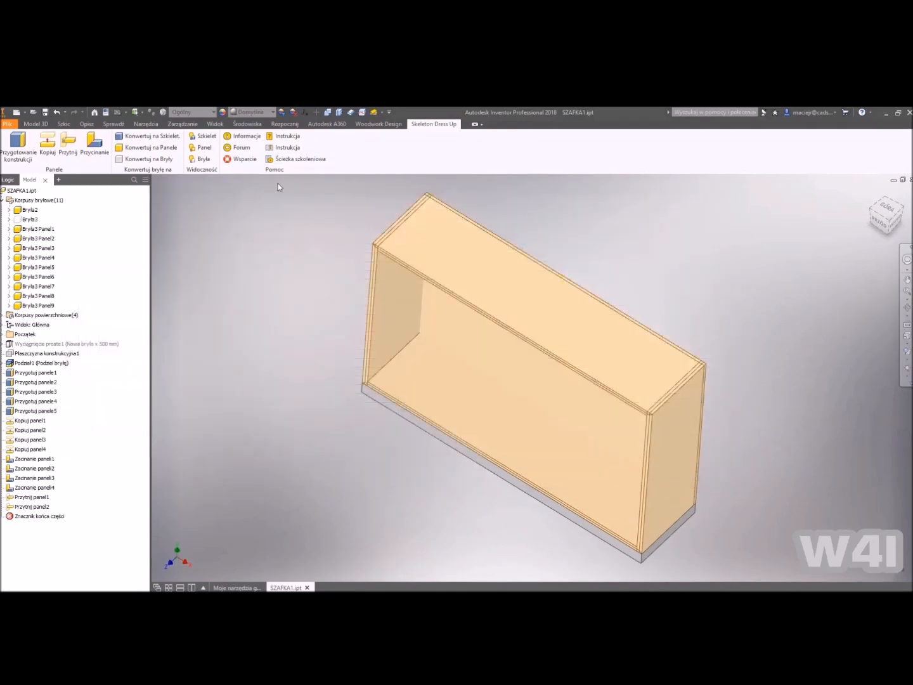
Apply Thicken/Offset with distance GRP in the reversed direction to the upper end faces of the inner side panels.
{"action": "left_click", "coordinate": [351, 112]}
{"action": "scroll", "coordinate": [373, 238], "scroll_direction": "up", "scroll_amount": 5}
{"action": "left_click", "coordinate": [175, 220]}
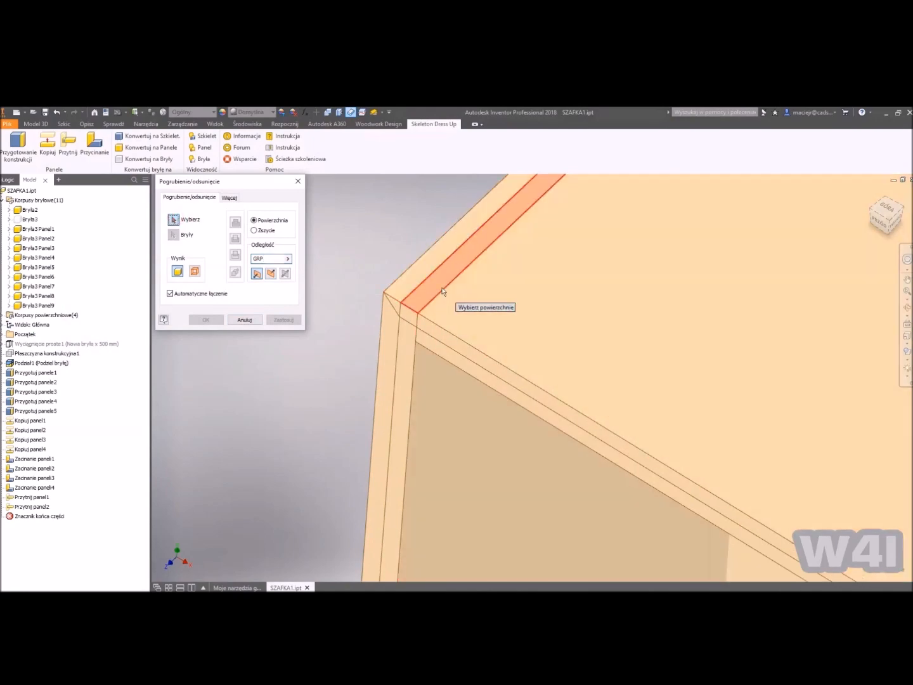
{"action": "left_click", "coordinate": [443, 287]}
{"action": "left_click", "coordinate": [271, 274]}
{"action": "left_click", "coordinate": [283, 320]}
{"action": "scroll", "coordinate": [422, 290], "scroll_direction": "down", "scroll_amount": 3}
{"action": "scroll", "coordinate": [423, 293], "scroll_direction": "down", "scroll_amount": 3}
{"action": "scroll", "coordinate": [533, 407], "scroll_direction": "up", "scroll_amount": 5}
{"action": "left_click", "coordinate": [533, 411]}
{"action": "left_click", "coordinate": [284, 319]}
{"action": "scroll", "coordinate": [539, 390], "scroll_direction": "down", "scroll_amount": 5}
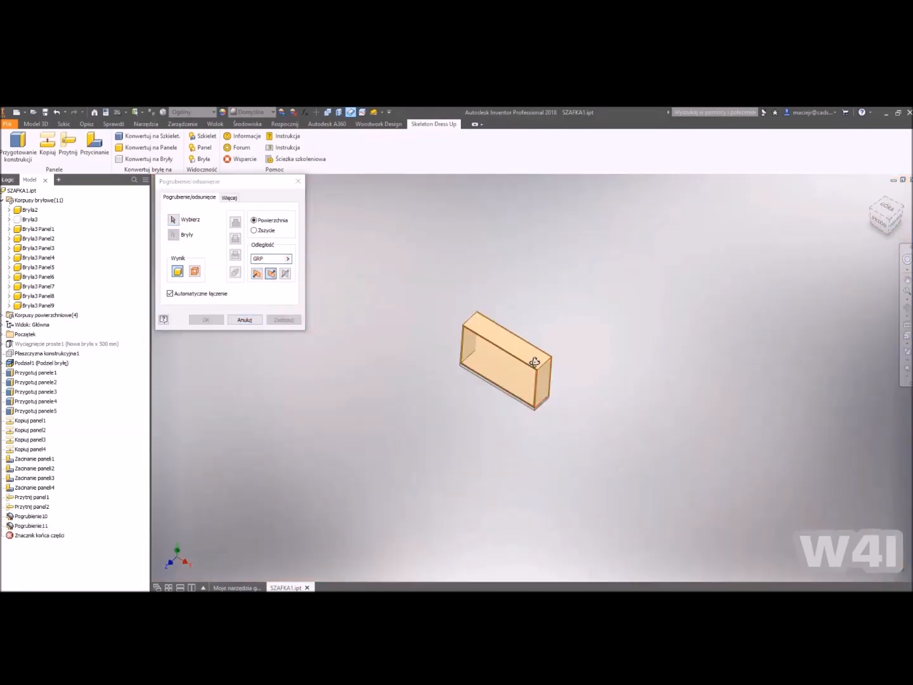
Apply the same GRP Thicken/Offset to the lower end faces of the inner side panels.
{"action": "middle_click_drag", "start_coordinate": [540, 390], "coordinate": [529, 305], "text": "shift"}
{"action": "scroll", "coordinate": [551, 384], "scroll_direction": "up", "scroll_amount": 6}
{"action": "left_click", "coordinate": [551, 370]}
{"action": "left_click", "coordinate": [283, 320]}
{"action": "scroll", "coordinate": [508, 349], "scroll_direction": "down", "scroll_amount": 6}
{"action": "scroll", "coordinate": [279, 485], "scroll_direction": "up", "scroll_amount": 6}
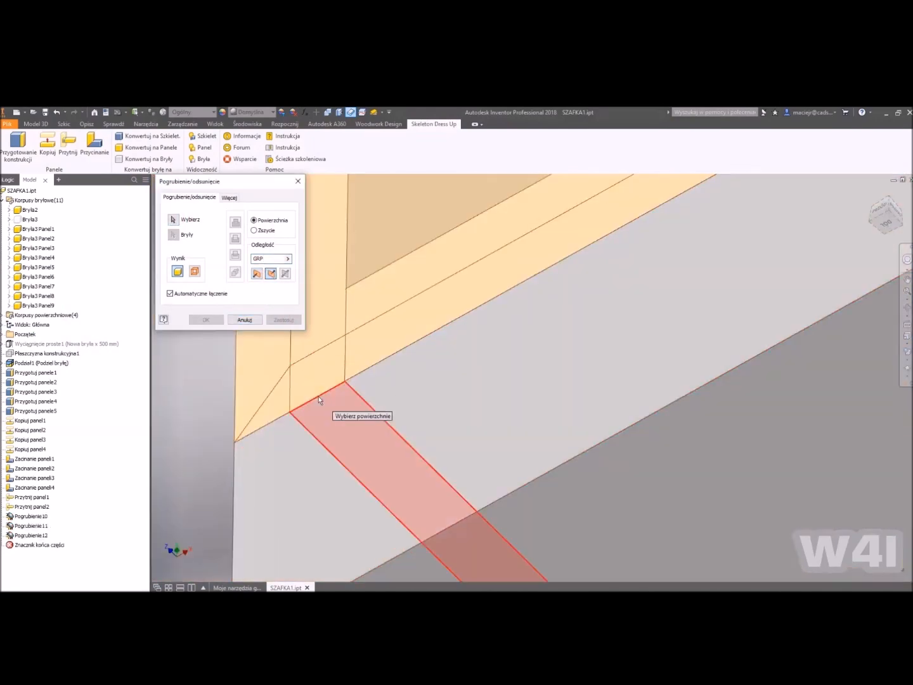
{"action": "left_click", "coordinate": [319, 402]}
{"action": "left_click", "coordinate": [205, 319]}
{"action": "left_click", "coordinate": [872, 193]}
{"action": "right_click", "coordinate": [884, 214]}
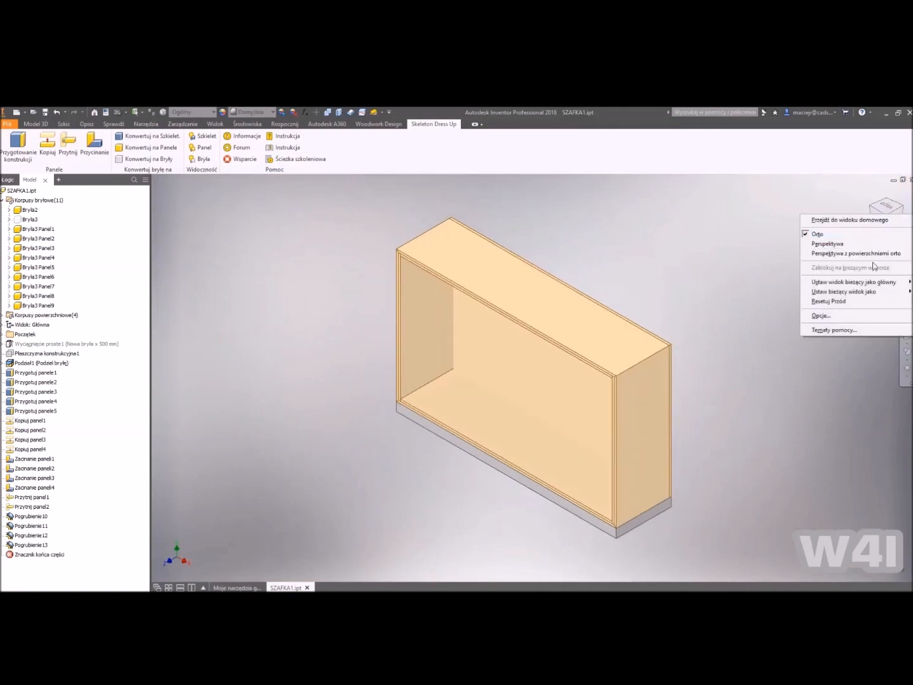
{"action": "left_click", "coordinate": [771, 286]}
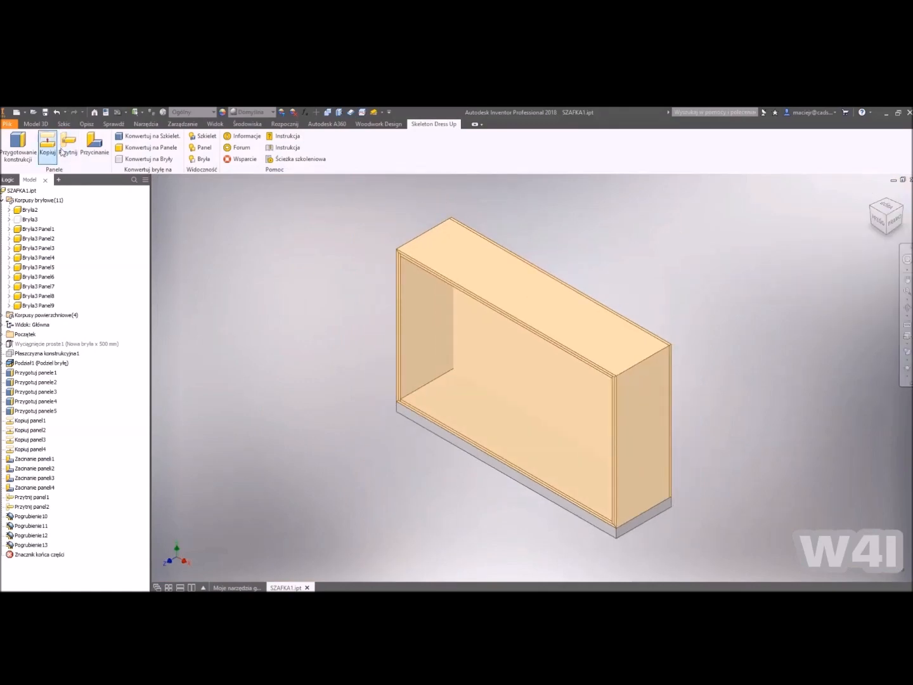
Trim the back panel using the cabinet's two side panels as limiting components.
{"action": "left_click", "coordinate": [68, 146]}
{"action": "left_click", "coordinate": [547, 273]}
{"action": "left_click", "coordinate": [580, 397]}
{"action": "left_click", "coordinate": [399, 329]}
{"action": "middle_click_drag", "start_coordinate": [443, 419], "coordinate": [583, 238], "text": "shift"}
{"action": "left_click", "coordinate": [685, 336]}
{"action": "left_click", "coordinate": [547, 413]}
{"action": "middle_click_drag", "start_coordinate": [685, 279], "coordinate": [579, 341], "text": "shift"}
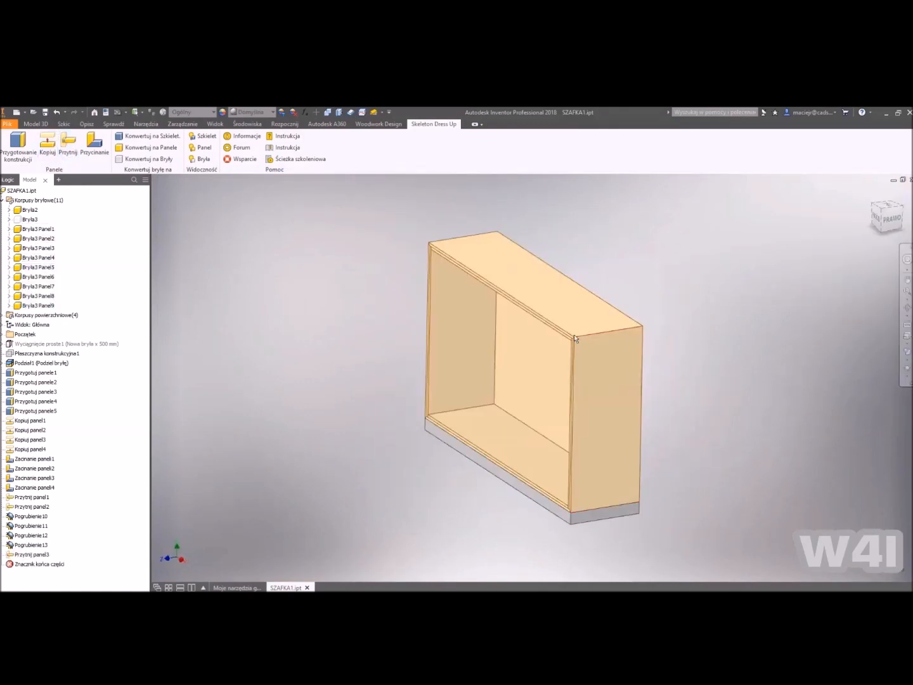
{"action": "key", "text": "F6"}
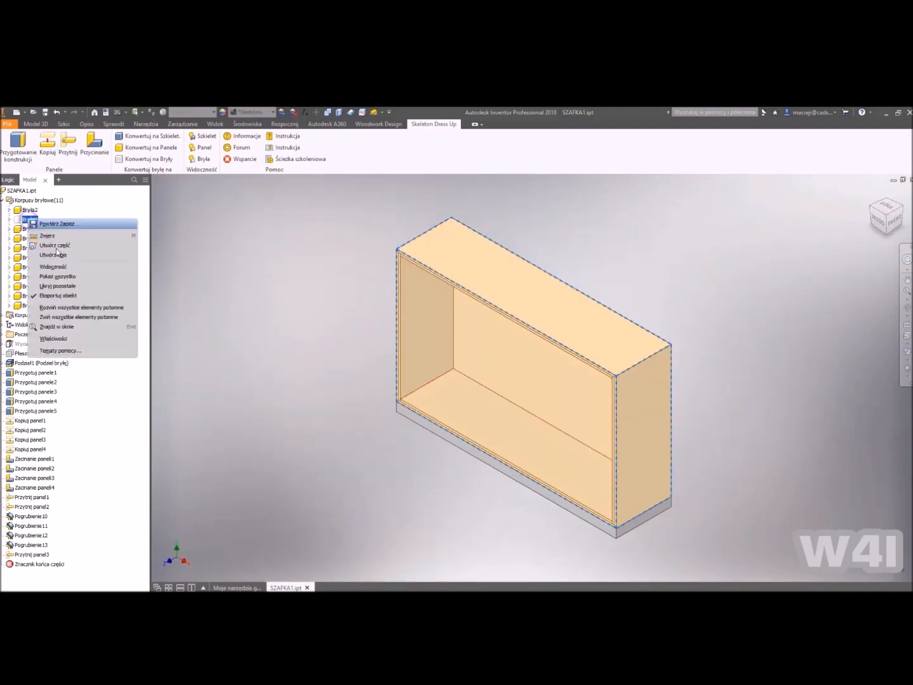
Show the skeleton body Bryła3 again and create a work plane offset -40 mm from its front face.
{"action": "right_click", "coordinate": [28, 220]}
{"action": "left_click", "coordinate": [55, 286]}
{"action": "key", "text": "bracketright"}
{"action": "left_click_drag", "start_coordinate": [432, 302], "coordinate": [444, 298]}
{"action": "type", "text": "-40"}
{"action": "key", "text": "Return"}
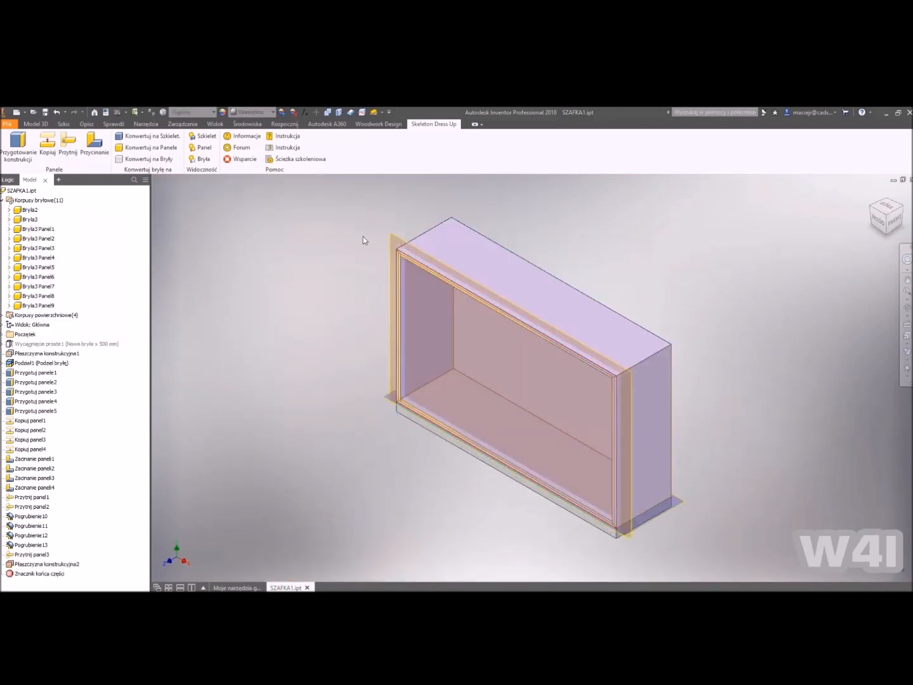
{"action": "scroll", "coordinate": [355, 230], "scroll_direction": "down", "scroll_amount": 3}
{"action": "left_click", "coordinate": [350, 112]}
{"action": "scroll", "coordinate": [428, 264], "scroll_direction": "down", "scroll_amount": 5}
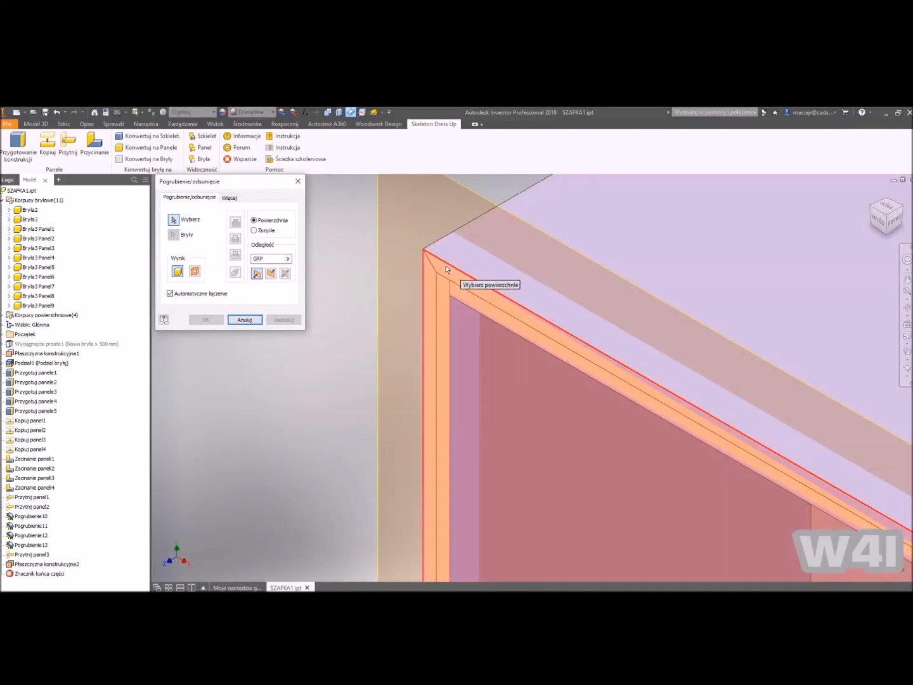
{"action": "scroll", "coordinate": [430, 262], "scroll_direction": "up", "scroll_amount": 6}
{"action": "key", "text": "Escape"}
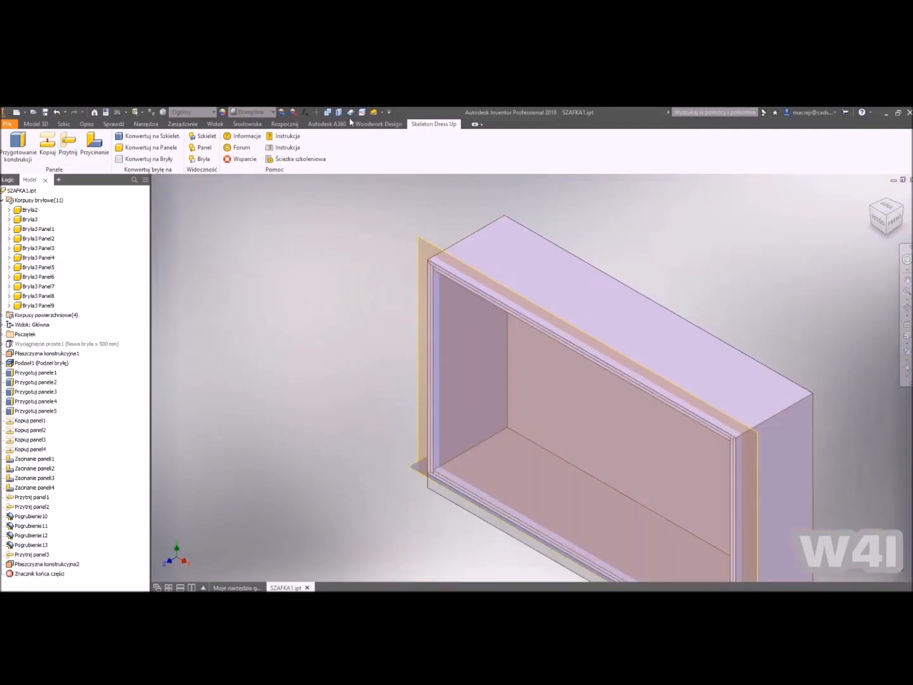
{"action": "left_click", "coordinate": [362, 112]}
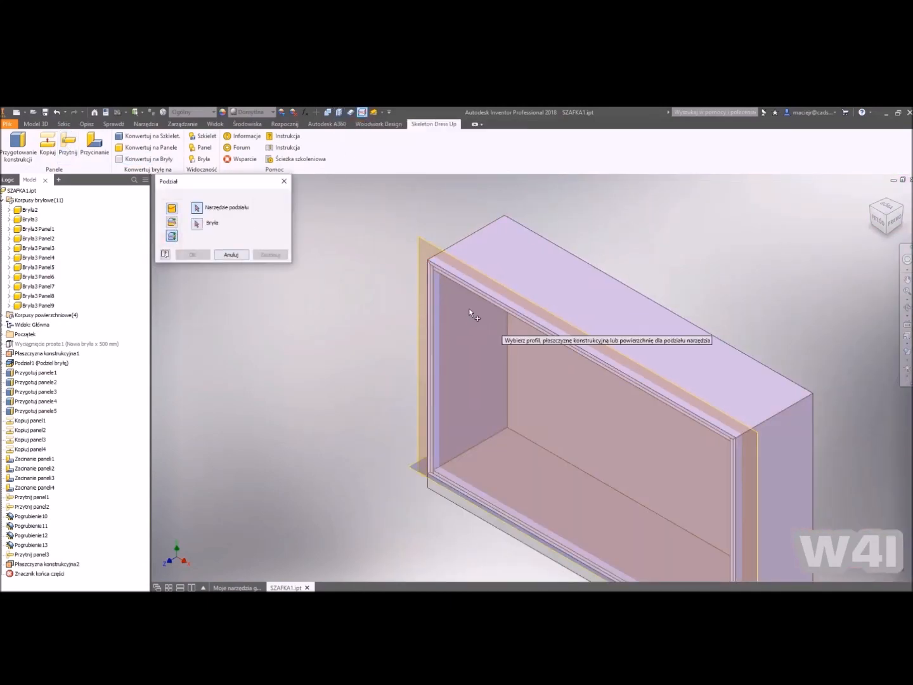
{"action": "key", "text": "Escape"}
Start a sketch on the offset work plane and project the outline of the cabinet's front face.
{"action": "key", "text": "s"}
{"action": "left_click", "coordinate": [425, 246]}
{"action": "left_click", "coordinate": [217, 146]}
{"action": "middle_click_drag", "start_coordinate": [371, 259], "coordinate": [472, 294]}
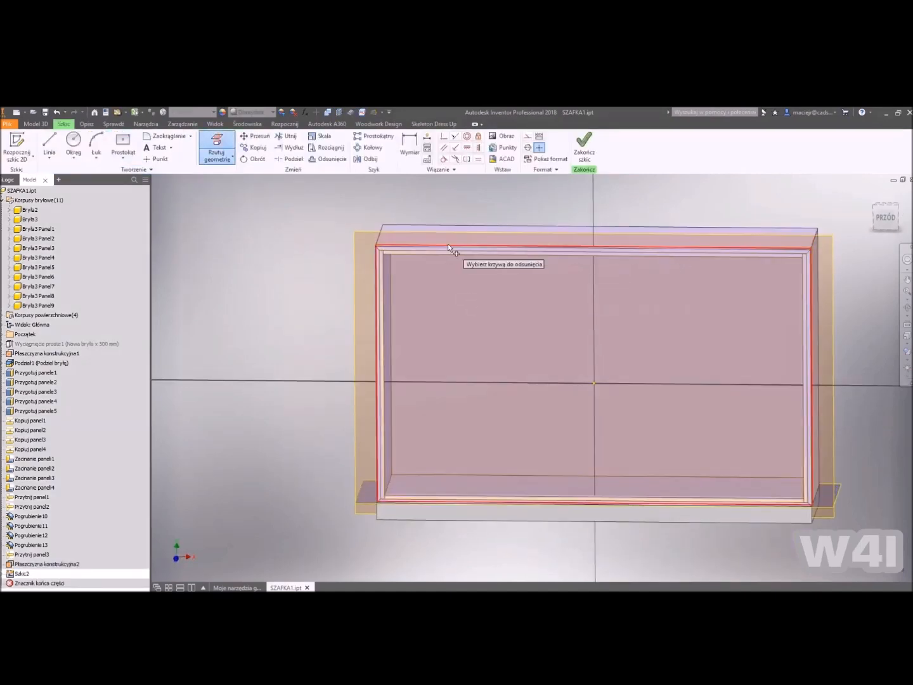
{"action": "left_click", "coordinate": [448, 245]}
{"action": "key", "text": "Escape"}
Offset the projected outline by 18 mm and add a second offset loop to form a frame profile.
{"action": "left_click_drag", "start_coordinate": [316, 212], "coordinate": [842, 529]}
{"action": "type", "text": "o18"}
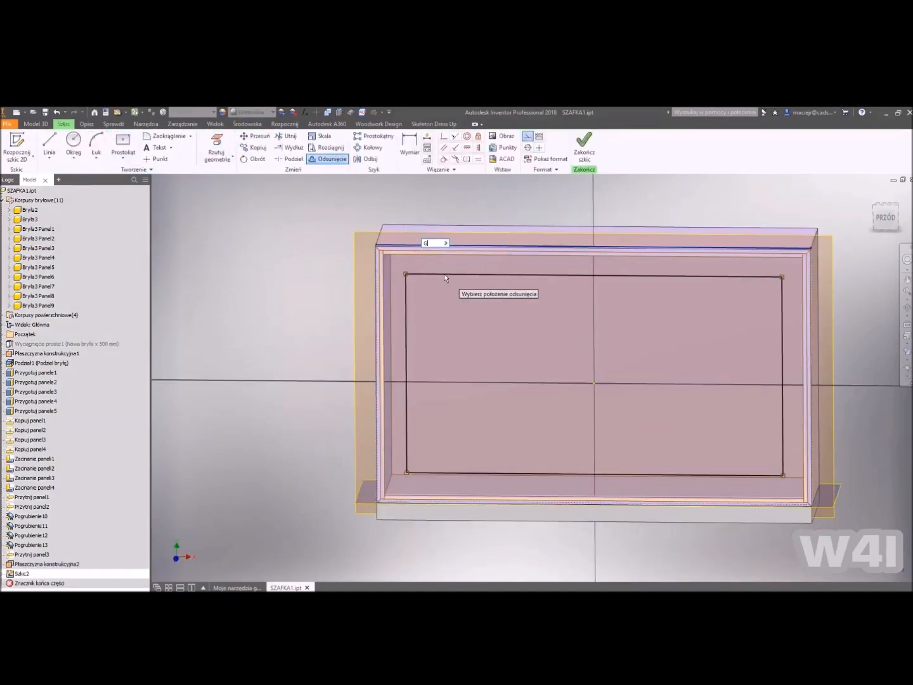
{"action": "key", "text": "Return"}
{"action": "left_click", "coordinate": [435, 259]}
{"action": "left_click", "coordinate": [421, 226]}
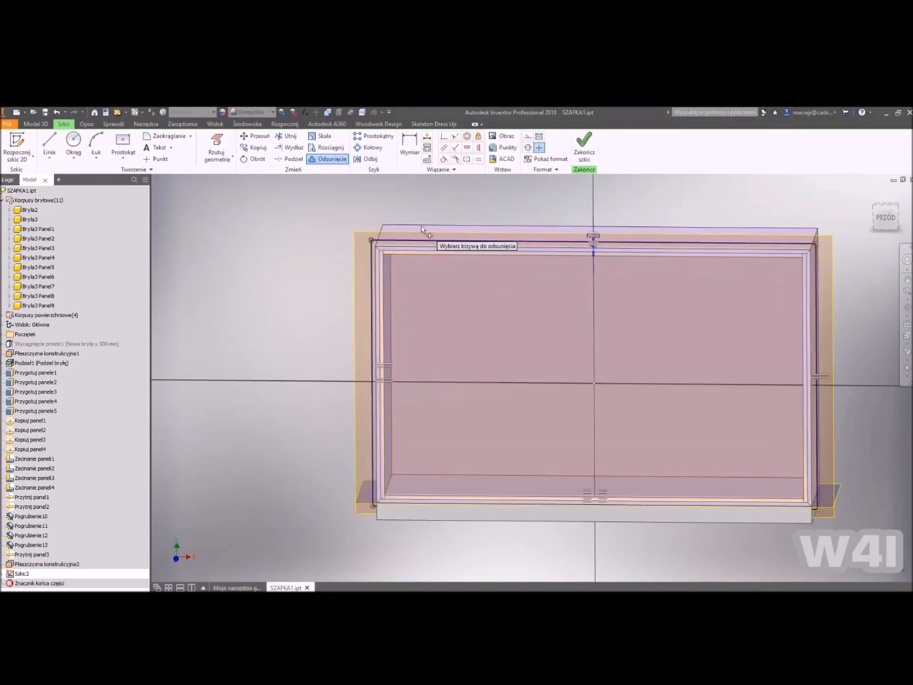
Extrude the frame profile 40 mm towards the cabinet's front as a new body.
{"action": "key", "text": "e"}
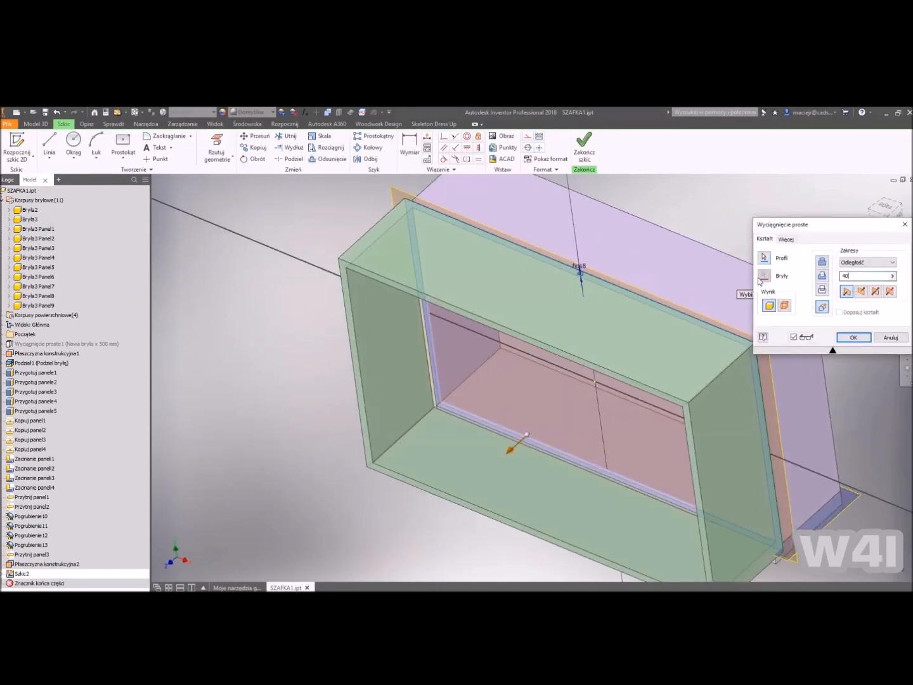
{"action": "type", "text": "40"}
{"action": "key", "text": "Return"}
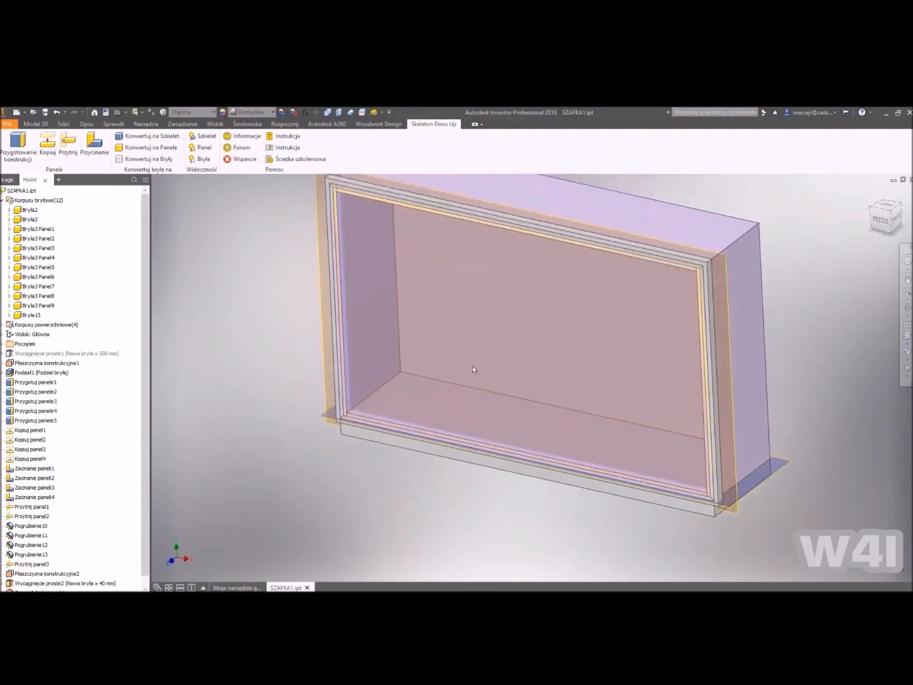
{"action": "scroll", "coordinate": [262, 384], "scroll_direction": "down", "scroll_amount": 5}
{"action": "middle_click_drag", "start_coordinate": [262, 384], "coordinate": [397, 265], "text": "shift"}
{"action": "scroll", "coordinate": [266, 221], "scroll_direction": "up", "scroll_amount": 5}
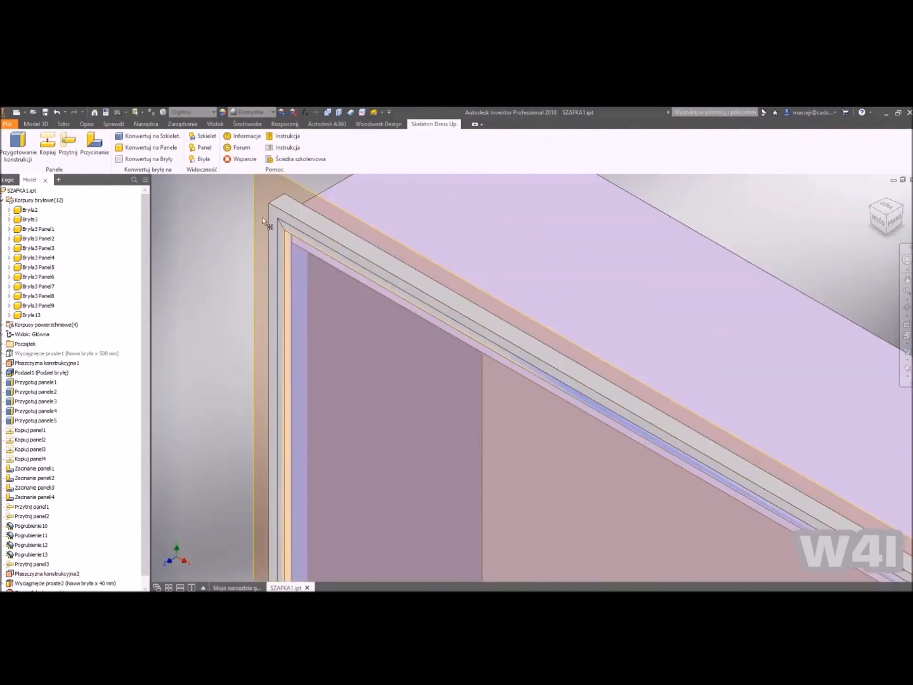
{"action": "scroll", "coordinate": [329, 222], "scroll_direction": "down", "scroll_amount": 4}
Trim the cabinet's side, top and bottom panels with the front frame body.
{"action": "left_click", "coordinate": [68, 145]}
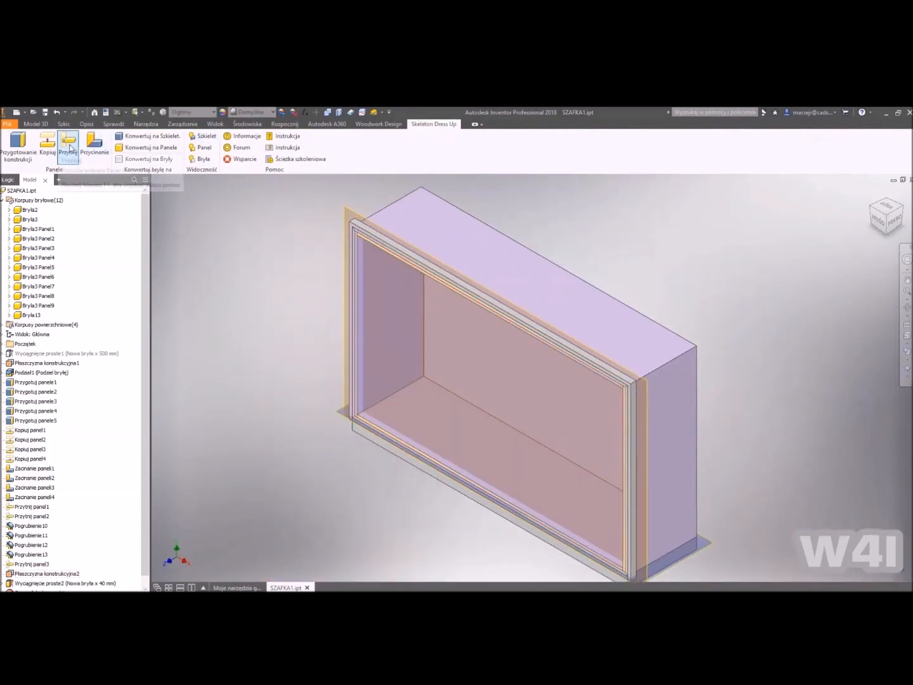
{"action": "middle_click_drag", "start_coordinate": [675, 395], "coordinate": [353, 322], "text": "shift"}
{"action": "left_click", "coordinate": [346, 440]}
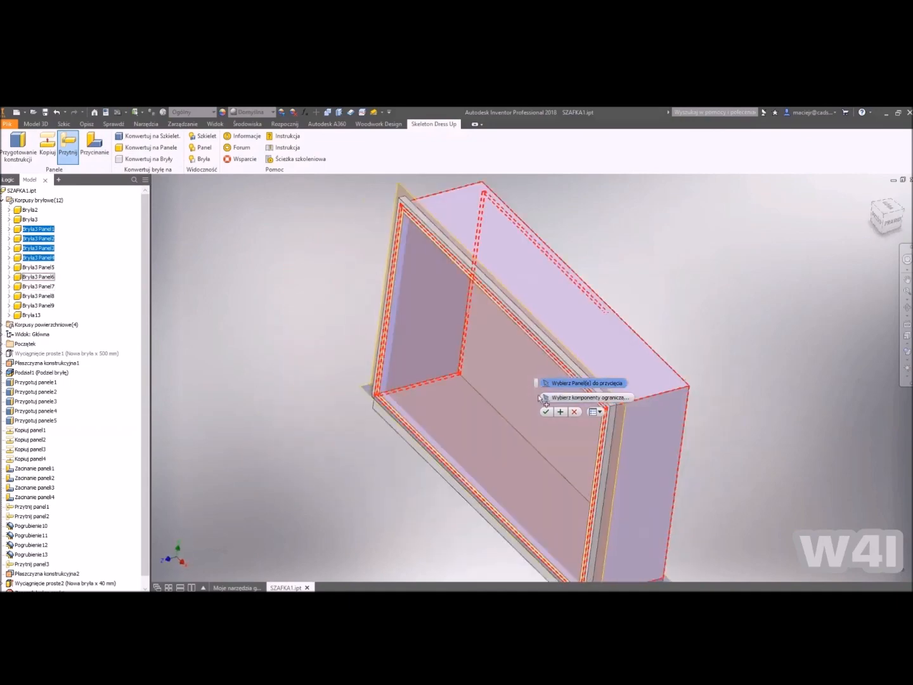
{"action": "left_click", "coordinate": [352, 322]}
{"action": "left_click", "coordinate": [429, 240]}
{"action": "scroll", "coordinate": [429, 239], "scroll_direction": "up", "scroll_amount": 3}
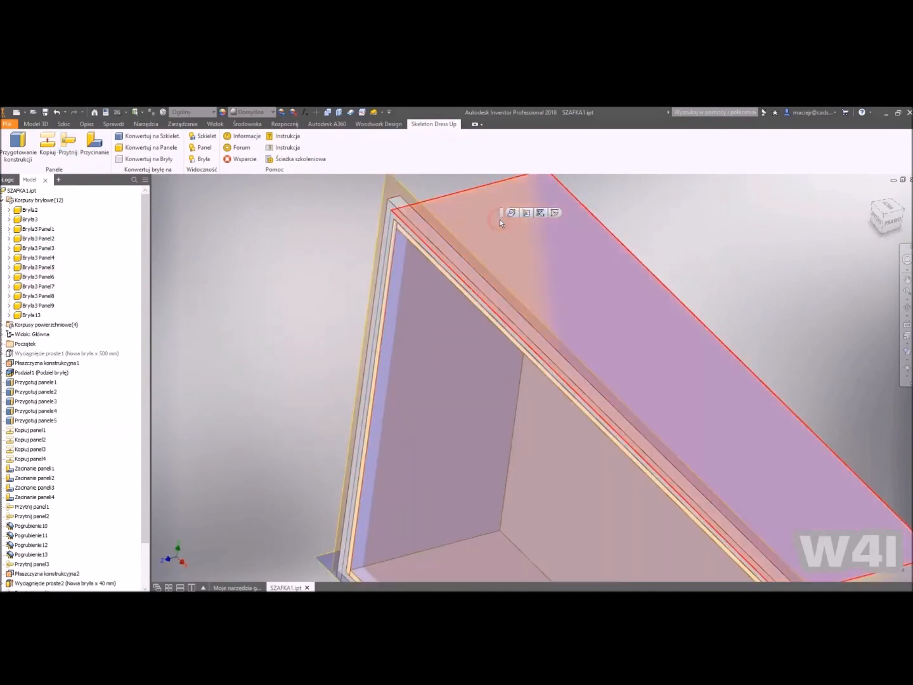
{"action": "scroll", "coordinate": [500, 221], "scroll_direction": "down", "scroll_amount": 3}
{"action": "left_click", "coordinate": [460, 254]}
{"action": "key", "text": "F6"}
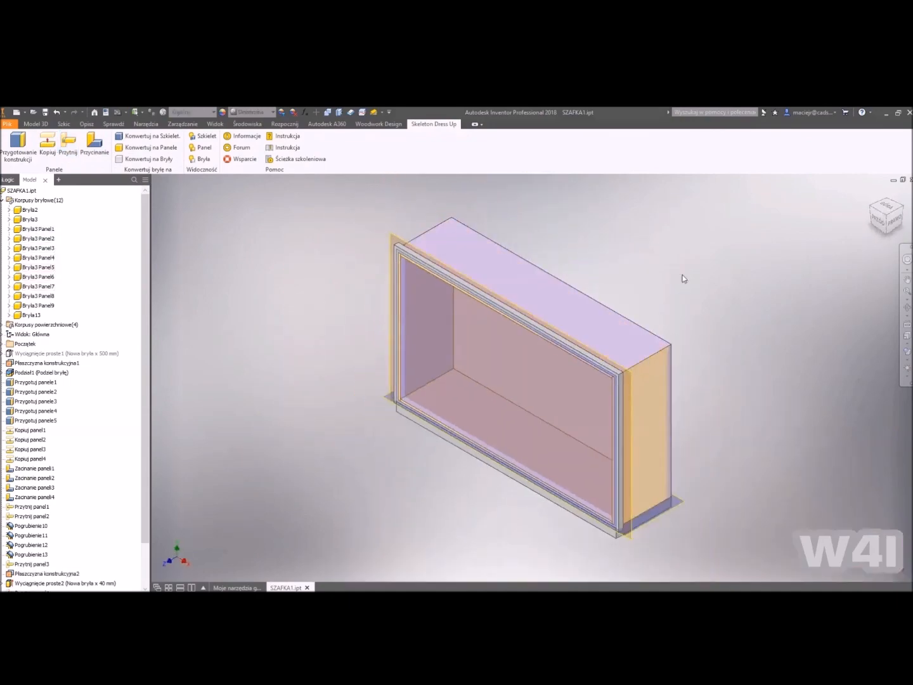
Create four panels with thickness GRP from the outer faces of the front frame body Bryła13.
{"action": "scroll", "coordinate": [296, 248], "scroll_direction": "up", "scroll_amount": 3}
{"action": "scroll", "coordinate": [296, 248], "scroll_direction": "down", "scroll_amount": 2}
{"action": "scroll", "coordinate": [324, 248], "scroll_direction": "up", "scroll_amount": 3}
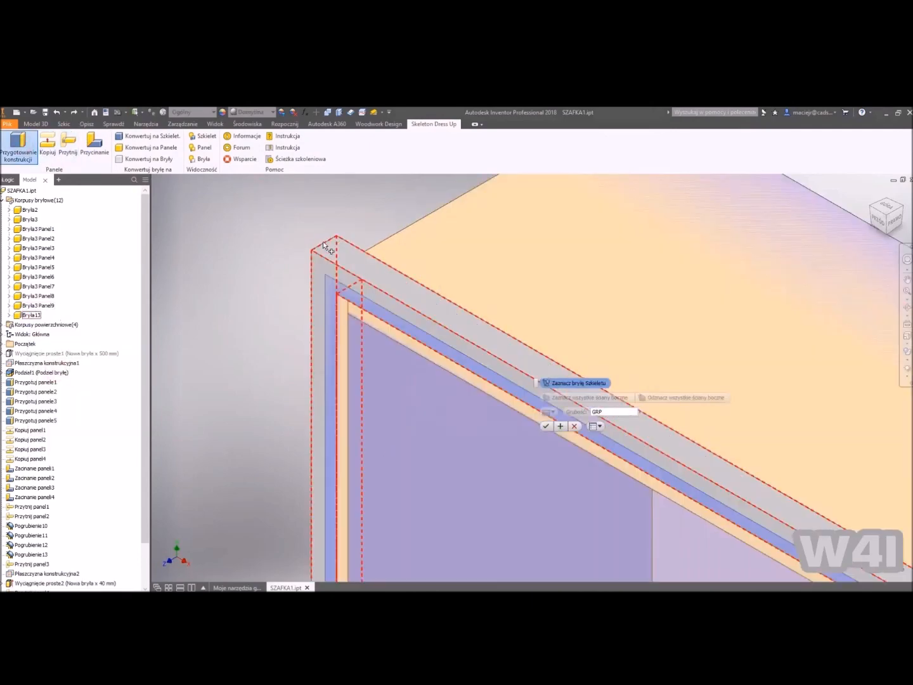
{"action": "scroll", "coordinate": [602, 451], "scroll_direction": "down", "scroll_amount": 3}
{"action": "left_click", "coordinate": [602, 452]}
{"action": "scroll", "coordinate": [584, 484], "scroll_direction": "up", "scroll_amount": 3}
{"action": "scroll", "coordinate": [584, 483], "scroll_direction": "down", "scroll_amount": 3}
{"action": "middle_click_drag", "start_coordinate": [584, 483], "coordinate": [479, 331], "text": "shift"}
{"action": "scroll", "coordinate": [420, 374], "scroll_direction": "up", "scroll_amount": 5}
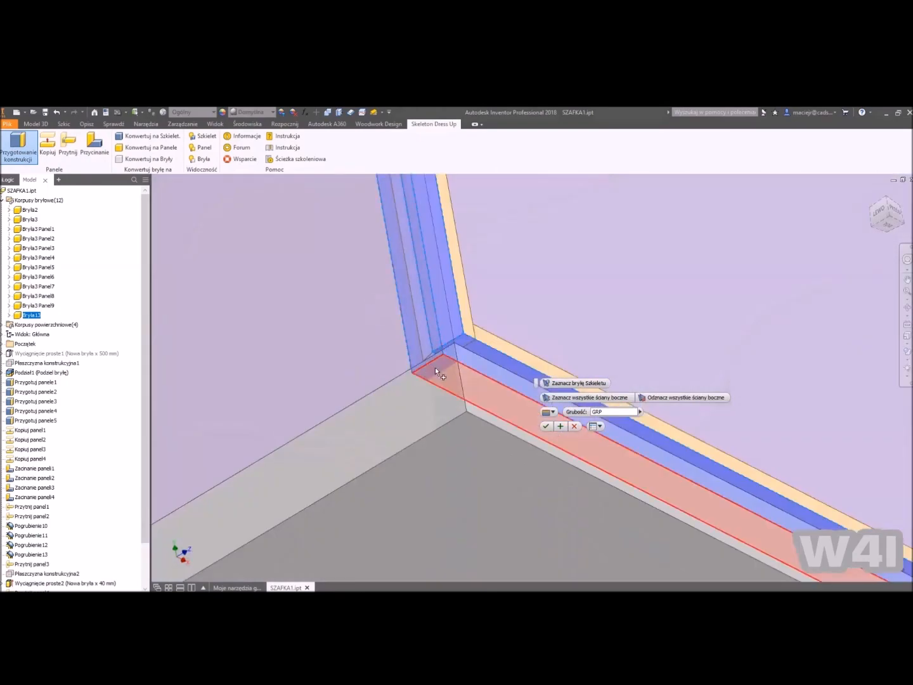
{"action": "left_click", "coordinate": [546, 425]}
{"action": "scroll", "coordinate": [521, 325], "scroll_direction": "down", "scroll_amount": 5}
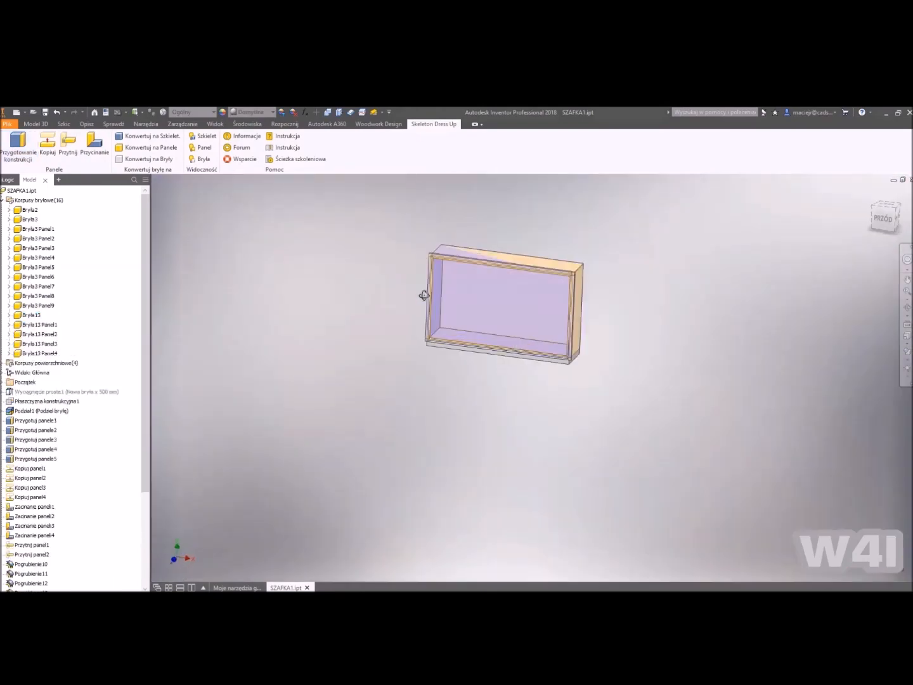
Offset the front face of the plinth skeleton body inward by 40 mm beneath the cabinet.
{"action": "scroll", "coordinate": [422, 291], "scroll_direction": "up", "scroll_amount": 5}
{"action": "scroll", "coordinate": [393, 307], "scroll_direction": "down", "scroll_amount": 2}
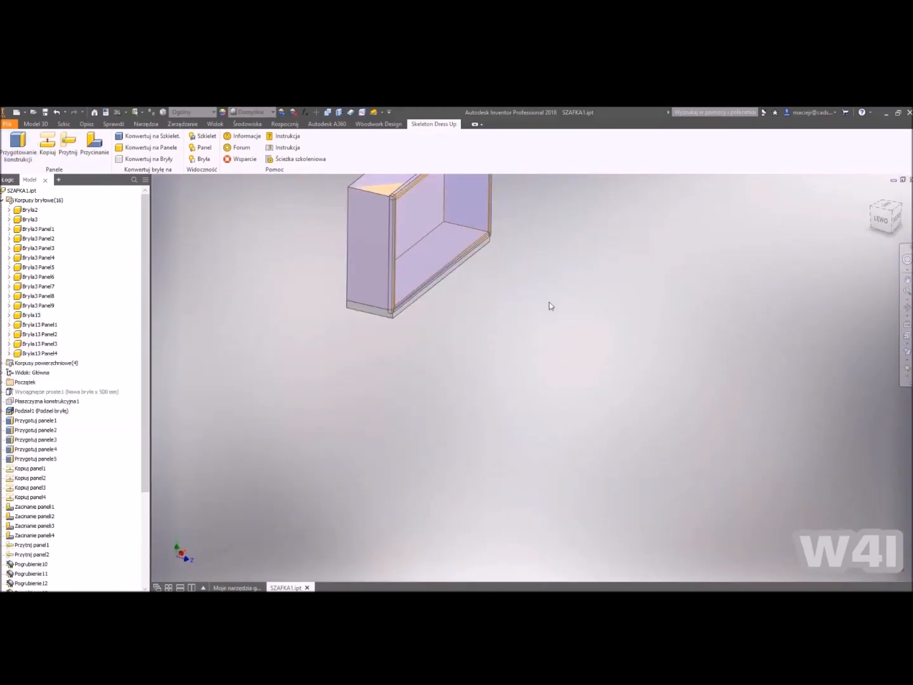
{"action": "key", "text": "F6"}
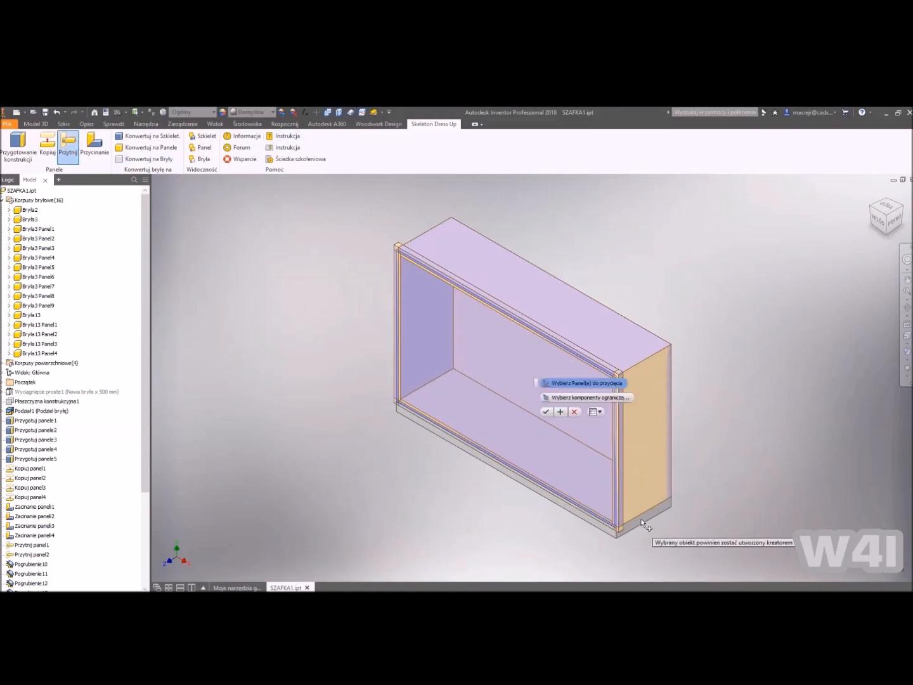
{"action": "left_click", "coordinate": [163, 137]}
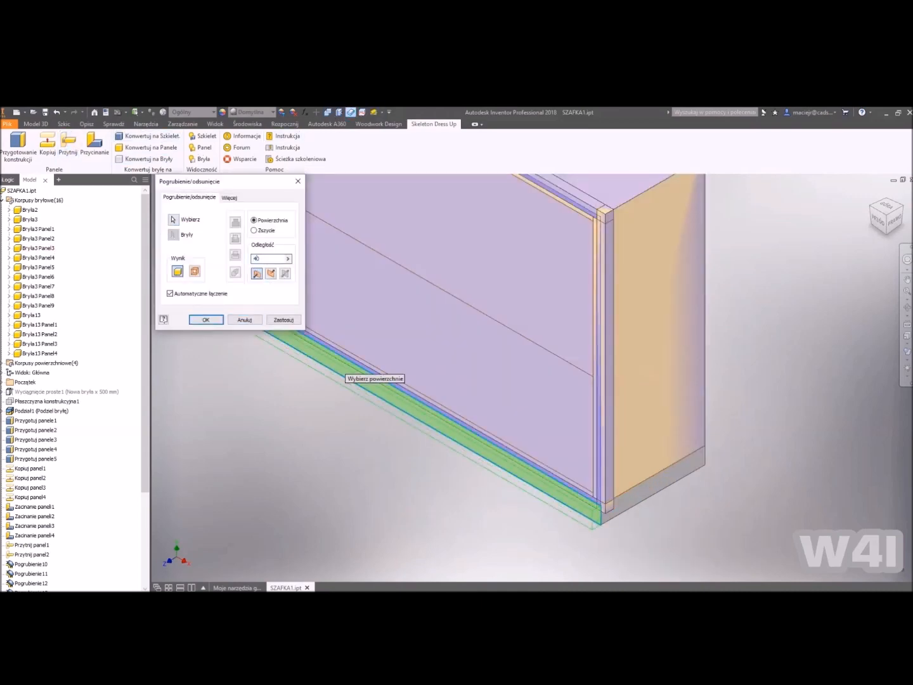
{"action": "key", "text": "Escape"}
{"action": "middle_click_drag", "start_coordinate": [415, 317], "coordinate": [207, 233], "text": "shift"}
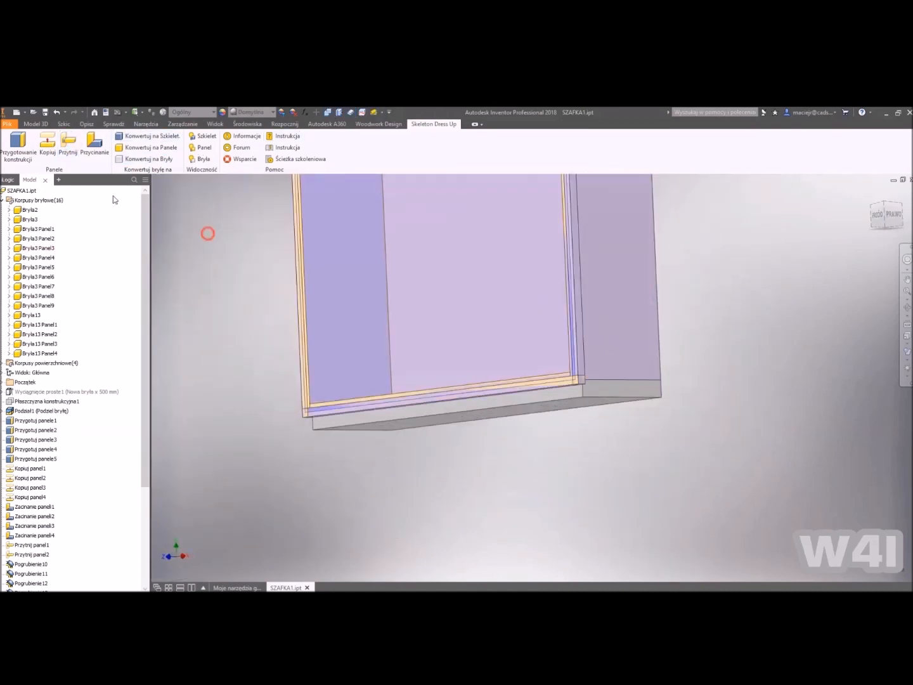
Mitre the front frame panels against each other at the frame's corners.
{"action": "left_click", "coordinate": [94, 142]}
{"action": "middle_click_drag", "start_coordinate": [524, 332], "coordinate": [483, 196], "text": "shift"}
{"action": "scroll", "coordinate": [317, 354], "scroll_direction": "up", "scroll_amount": 5}
{"action": "left_click", "coordinate": [561, 412]}
{"action": "middle_click_drag", "start_coordinate": [561, 412], "coordinate": [479, 407], "text": "shift"}
{"action": "left_click", "coordinate": [547, 411]}
{"action": "key", "text": "F6"}
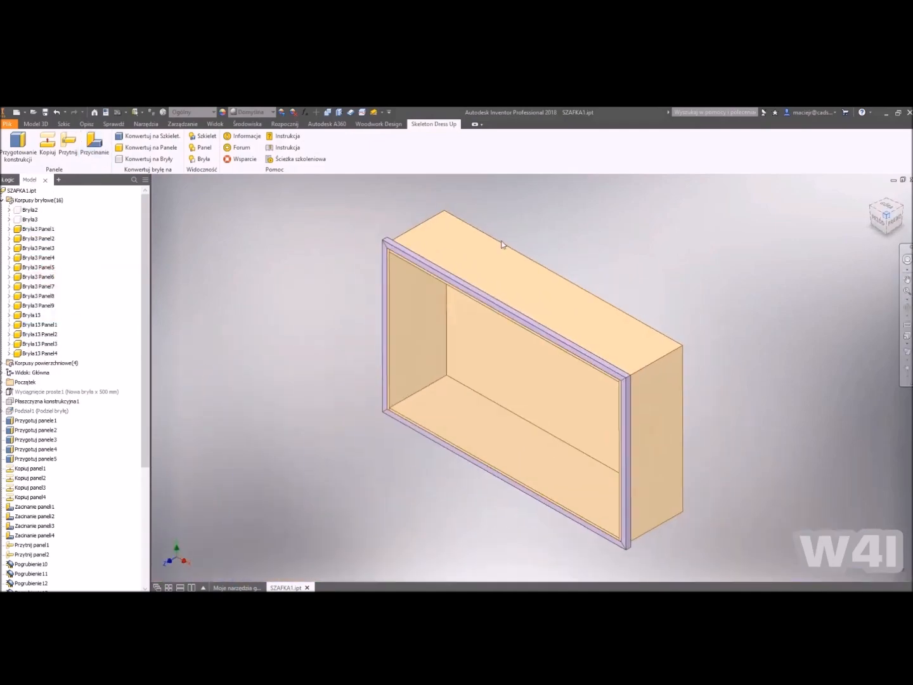
Make the plinth skeleton body Bryła2 visible again.
{"action": "middle_click_drag", "start_coordinate": [471, 360], "coordinate": [539, 355], "text": "shift"}
{"action": "right_click", "coordinate": [27, 222]}
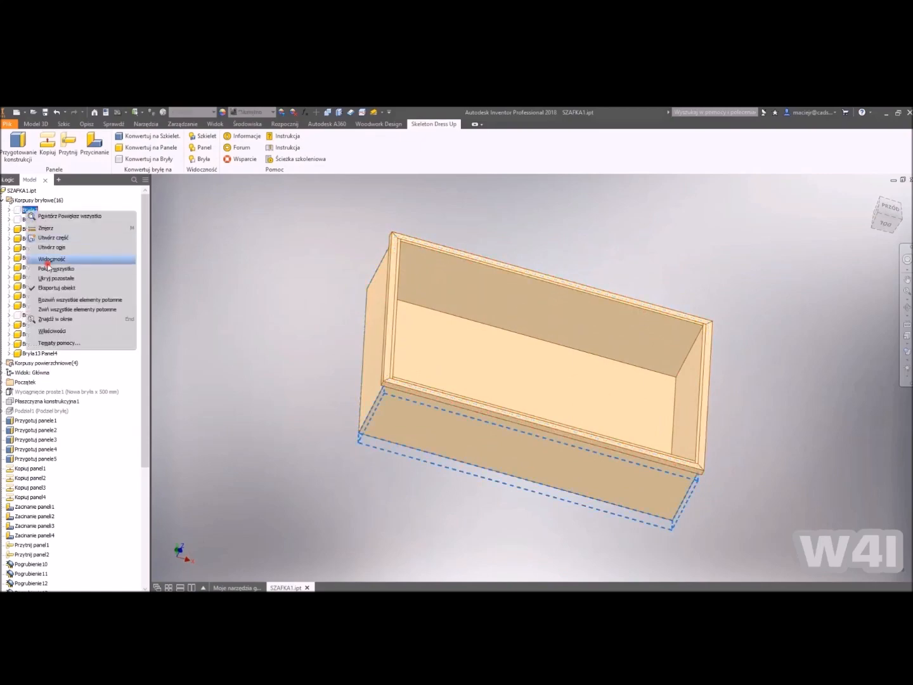
{"action": "left_click", "coordinate": [81, 259]}
Create panels 20 mm thick from all four side faces of the plinth skeleton body Bryła2.
{"action": "scroll", "coordinate": [384, 393], "scroll_direction": "up", "scroll_amount": 3}
{"action": "left_click", "coordinate": [385, 396]}
{"action": "left_click", "coordinate": [373, 415]}
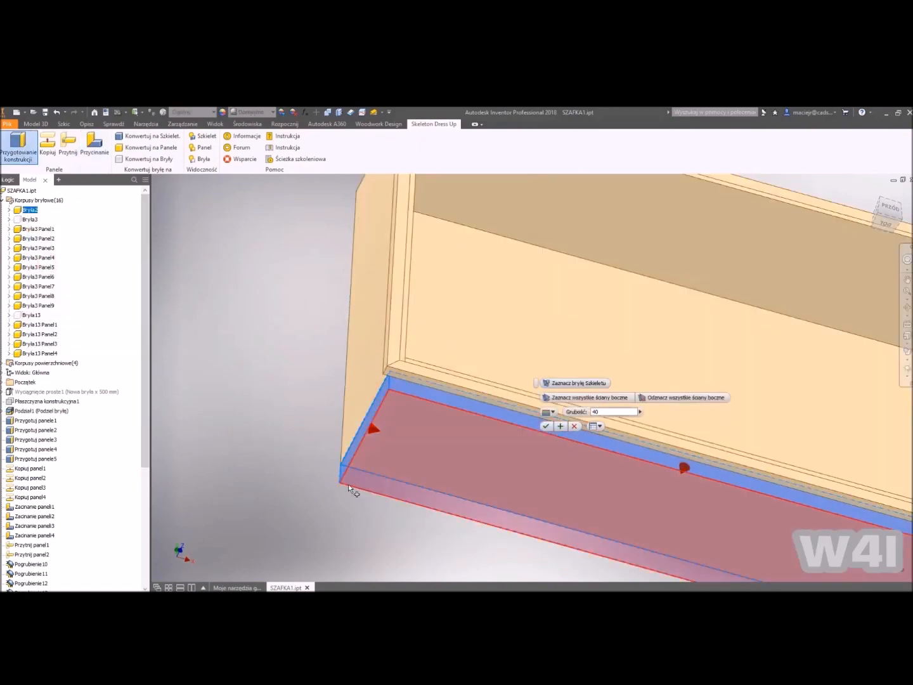
{"action": "left_click", "coordinate": [357, 483]}
{"action": "scroll", "coordinate": [357, 485], "scroll_direction": "down", "scroll_amount": 4}
{"action": "scroll", "coordinate": [574, 527], "scroll_direction": "up", "scroll_amount": 3}
{"action": "middle_click_drag", "start_coordinate": [574, 528], "coordinate": [457, 507], "text": "shift"}
{"action": "left_click", "coordinate": [365, 469]}
{"action": "left_click", "coordinate": [589, 397]}
{"action": "scroll", "coordinate": [677, 292], "scroll_direction": "down", "scroll_amount": 5}
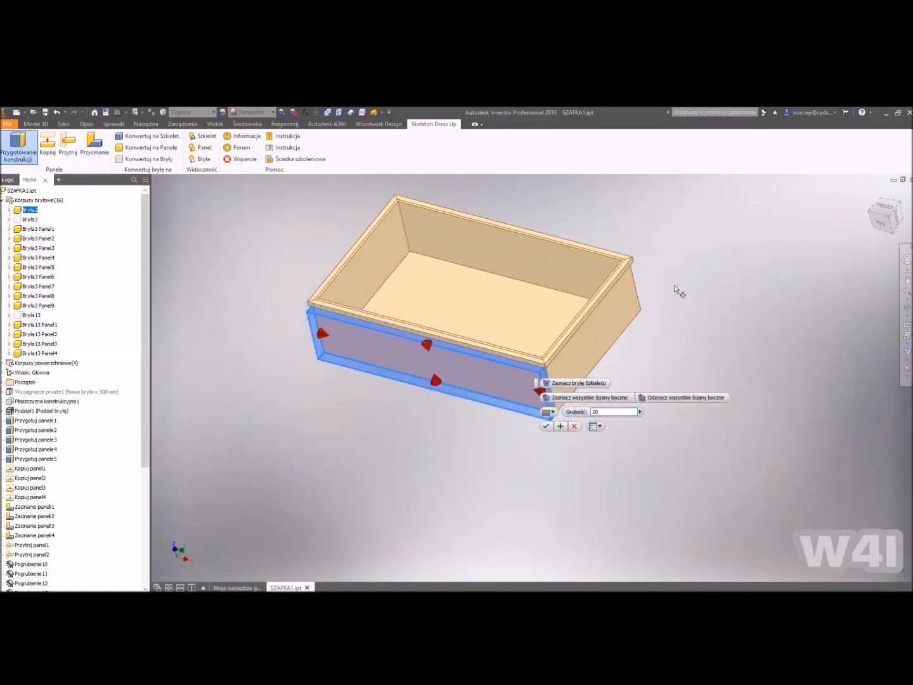
{"action": "middle_click_drag", "start_coordinate": [678, 292], "coordinate": [544, 425], "text": "shift"}
Mitre the adjoining plinth panels of Bryła2 at their corners.
{"action": "middle_click_drag", "start_coordinate": [425, 309], "coordinate": [501, 253], "text": "shift"}
{"action": "scroll", "coordinate": [590, 374], "scroll_direction": "up", "scroll_amount": 5}
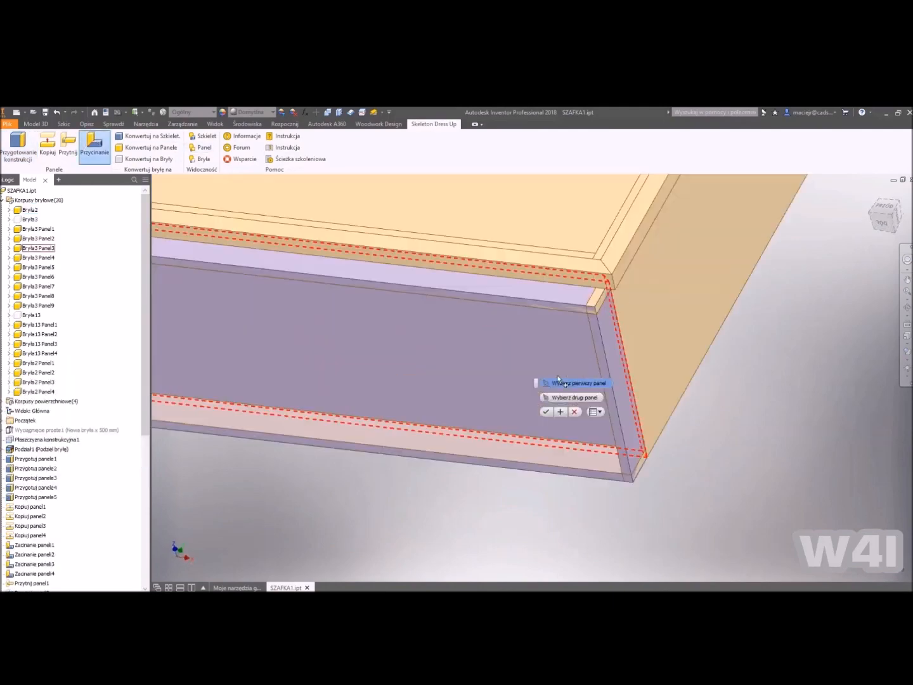
{"action": "scroll", "coordinate": [671, 427], "scroll_direction": "down", "scroll_amount": 5}
{"action": "scroll", "coordinate": [379, 407], "scroll_direction": "up", "scroll_amount": 3}
{"action": "left_click", "coordinate": [380, 410]}
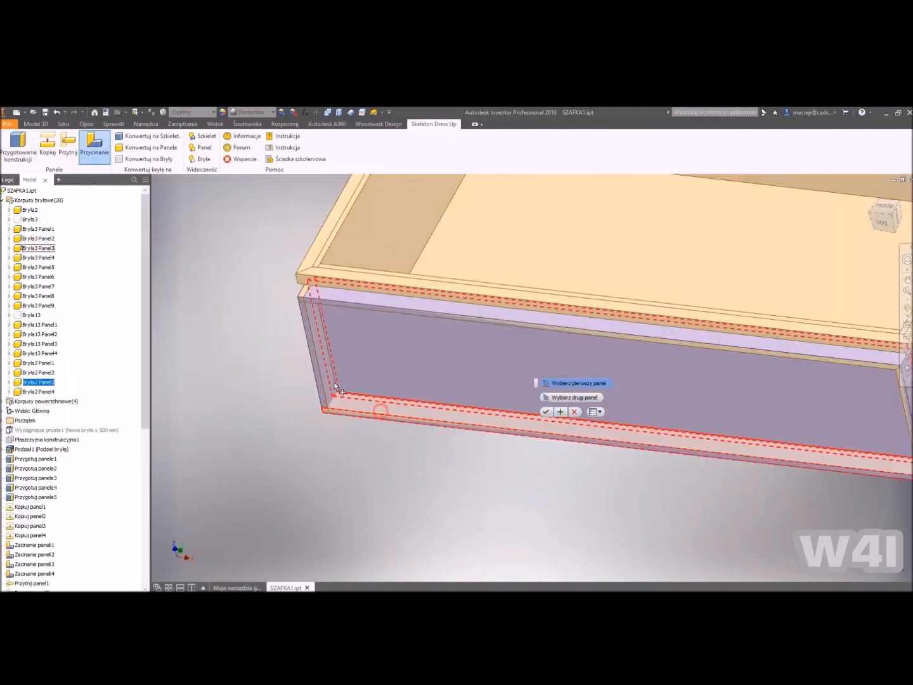
{"action": "left_click", "coordinate": [322, 310]}
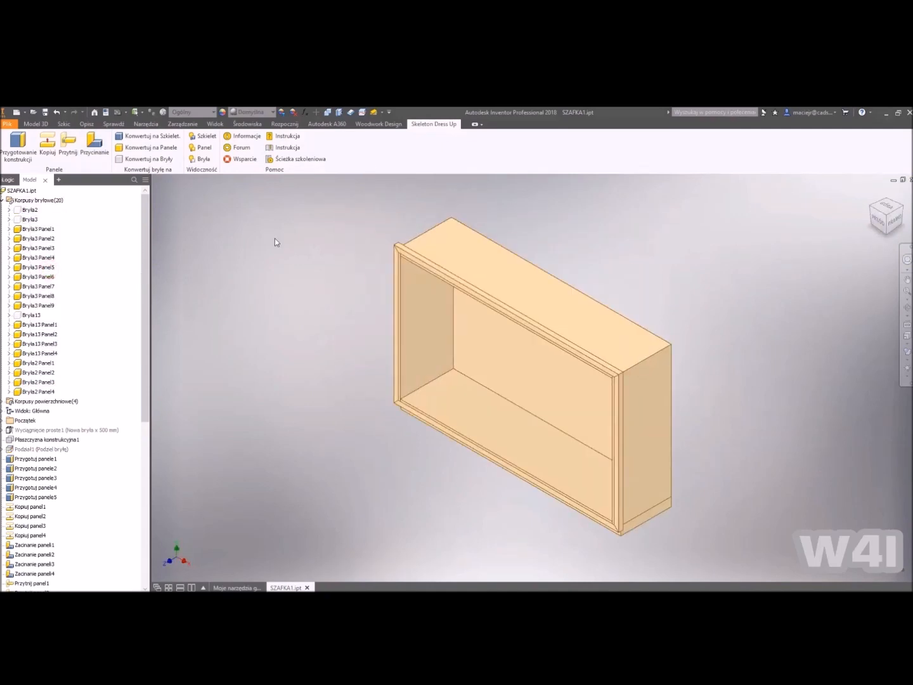
Add the user parameters SW1, set to 400 mm, and SW2 in millimetres.
{"action": "left_click", "coordinate": [305, 111]}
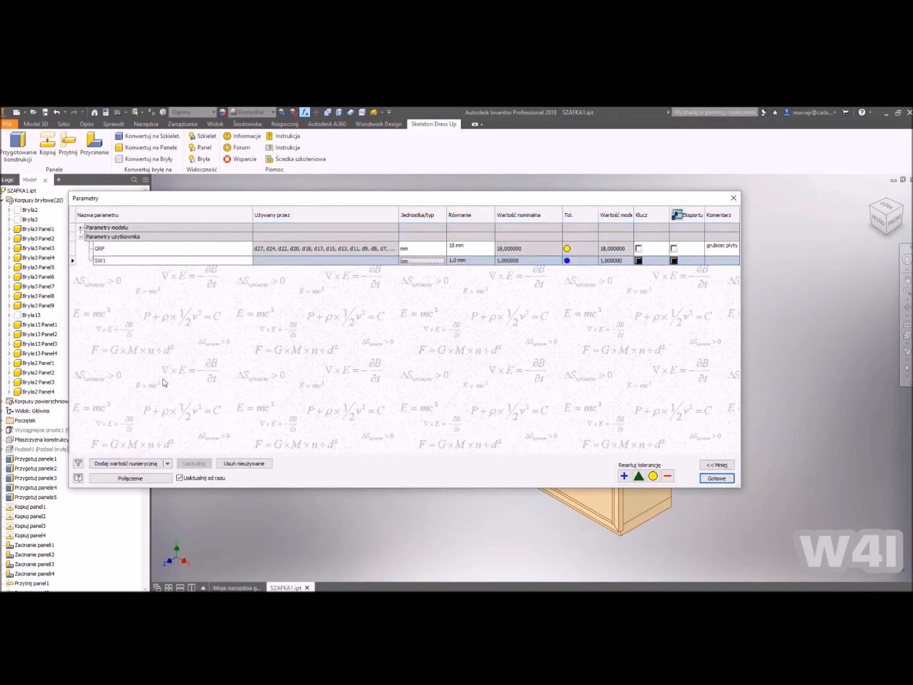
{"action": "key", "text": "Return"}
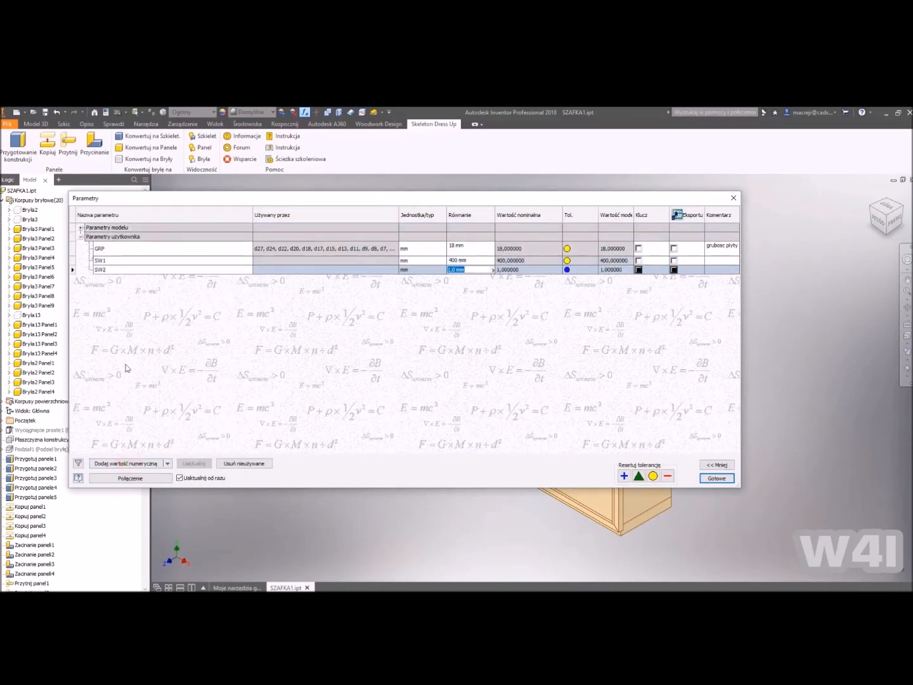
{"action": "key", "text": "Return"}
{"action": "key", "text": "Return"}
{"action": "left_click", "coordinate": [252, 213]}
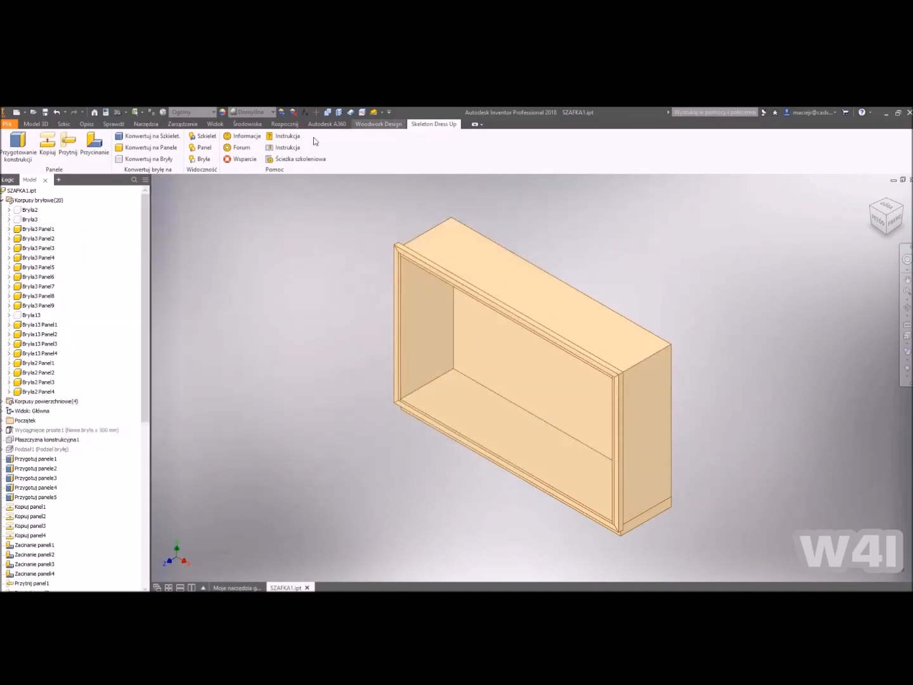
Copy the cabinet's side panels inward at offset SW1 with thickness GRP to form two vertical dividers.
{"action": "left_click", "coordinate": [46, 147]}
{"action": "type", "text": "SW"}
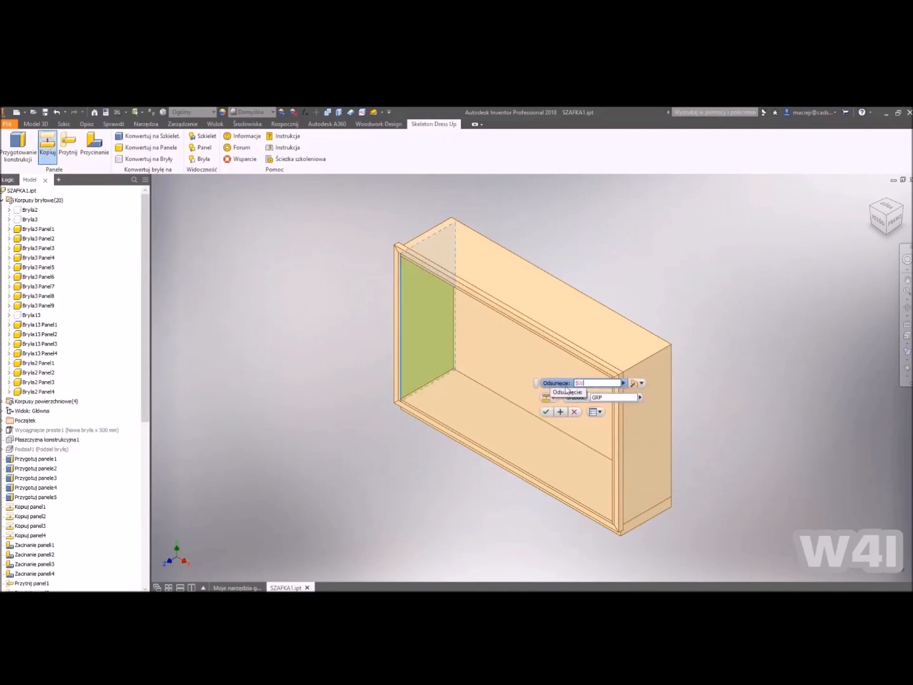
{"action": "type", "text": "1"}
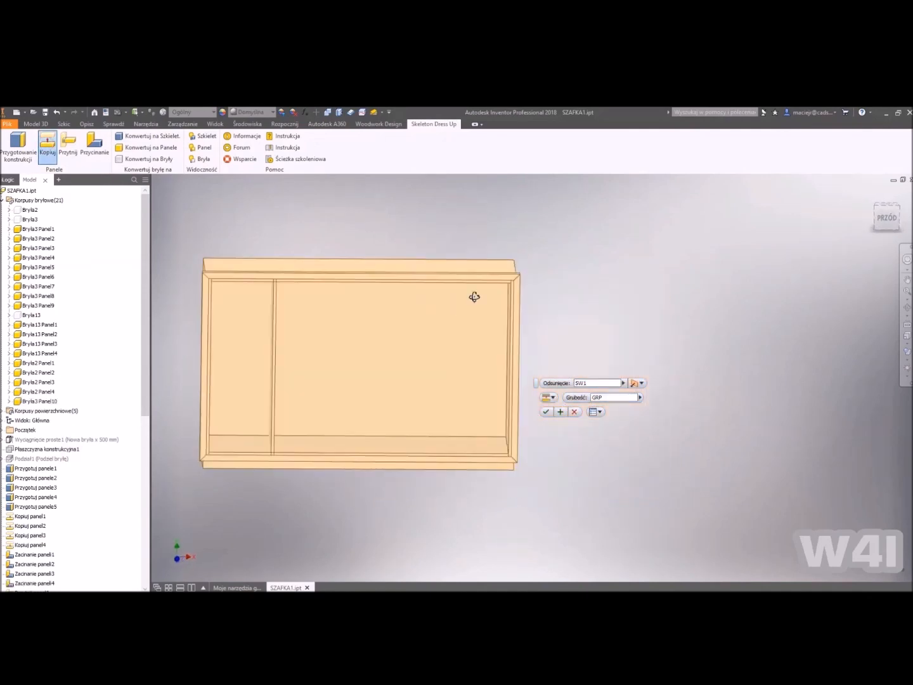
{"action": "left_click", "coordinate": [589, 383]}
{"action": "left_click", "coordinate": [546, 413]}
{"action": "middle_click_drag", "start_coordinate": [443, 394], "coordinate": [516, 392]}
{"action": "middle_click_drag", "start_coordinate": [517, 392], "coordinate": [454, 373], "text": "shift"}
Trim both vertical dividers with the cabinet's bottom and top panels.
{"action": "scroll", "coordinate": [455, 372], "scroll_direction": "up", "scroll_amount": 4}
{"action": "middle_click_drag", "start_coordinate": [545, 444], "coordinate": [507, 365]}
{"action": "mouse_move", "coordinate": [507, 365]}
{"action": "middle_mouse_down", "text": "shift"}
{"action": "mouse_move", "coordinate": [507, 353]}
{"action": "mouse_move", "coordinate": [494, 374]}
{"action": "middle_mouse_up", "text": "shift"}
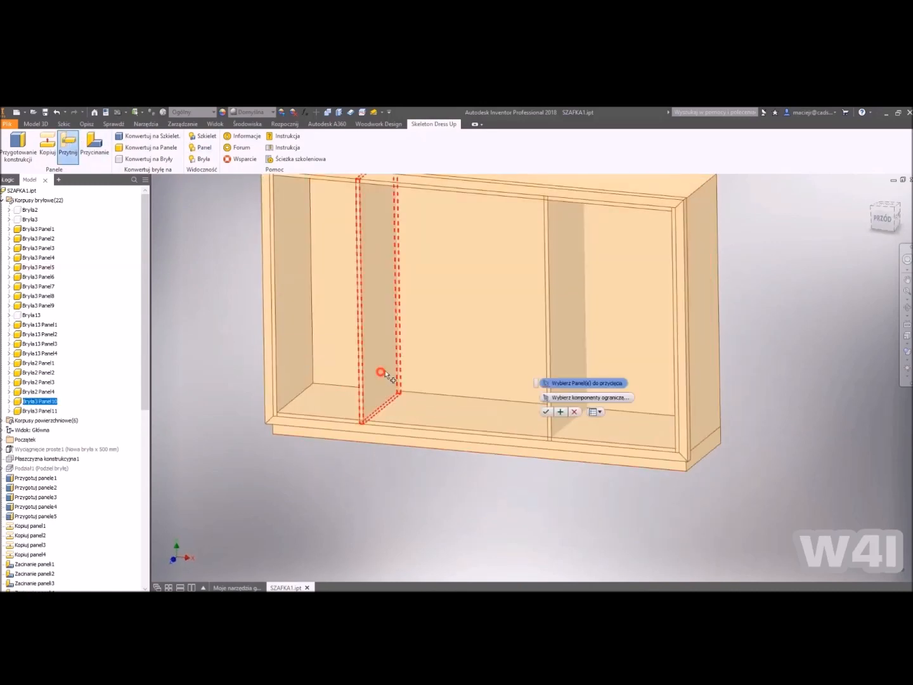
{"action": "left_click", "coordinate": [442, 415]}
{"action": "middle_click_drag", "start_coordinate": [445, 339], "coordinate": [447, 399]}
{"action": "middle_click_drag", "start_coordinate": [447, 399], "coordinate": [438, 267], "text": "shift"}
{"action": "left_click", "coordinate": [433, 253]}
{"action": "left_click", "coordinate": [546, 412]}
{"action": "middle_click_drag", "start_coordinate": [521, 311], "coordinate": [412, 291], "text": "shift"}
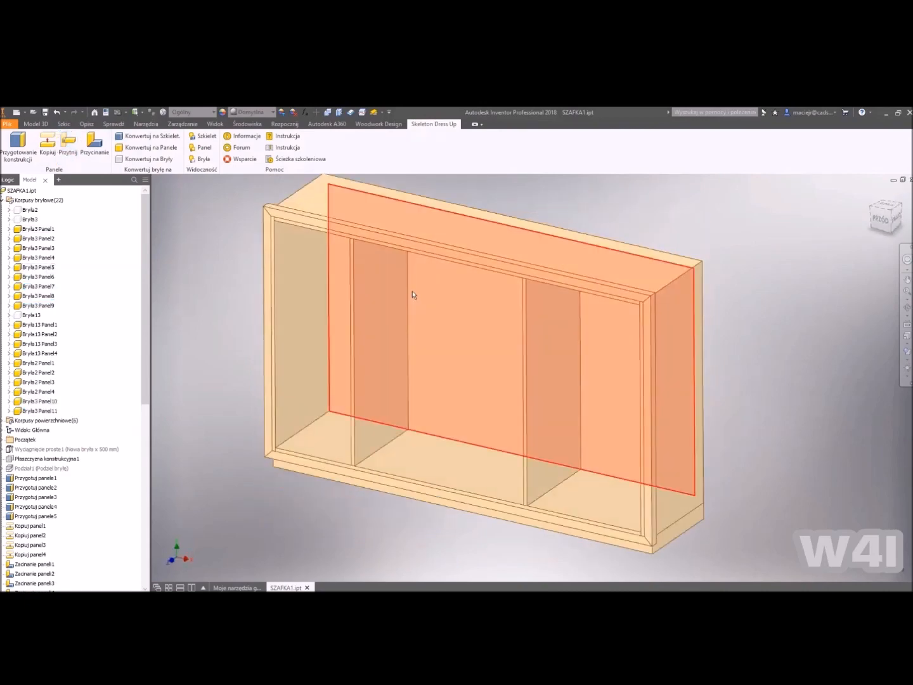
{"action": "key", "text": "F6"}
{"action": "middle_click_drag", "start_coordinate": [631, 365], "coordinate": [675, 374], "text": "shift"}
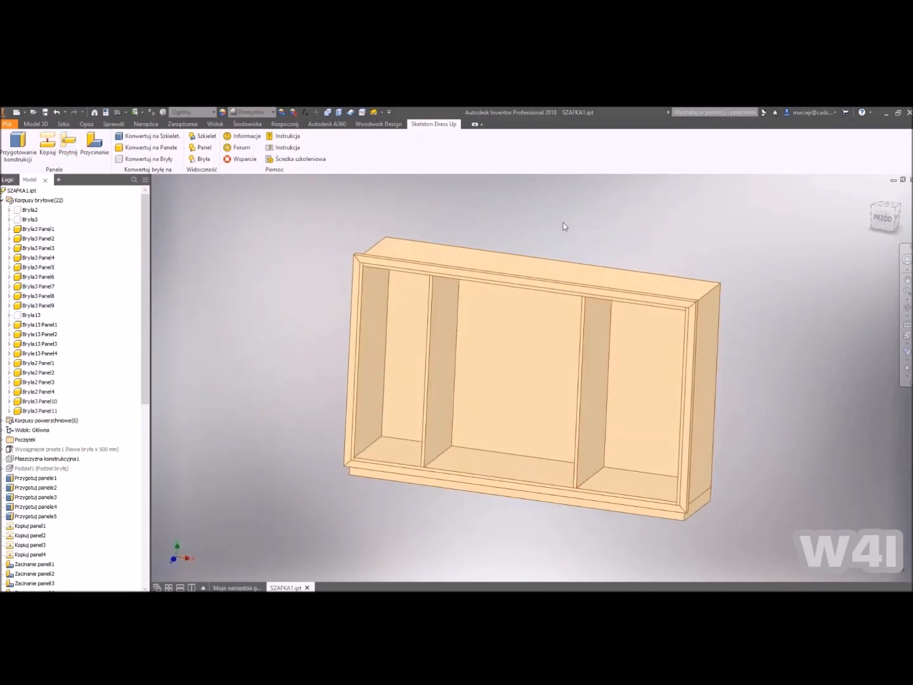
Offset the front edge faces of both vertical dividers inward by 70 mm.
{"action": "key", "text": "s"}
{"action": "left_click", "coordinate": [350, 113]}
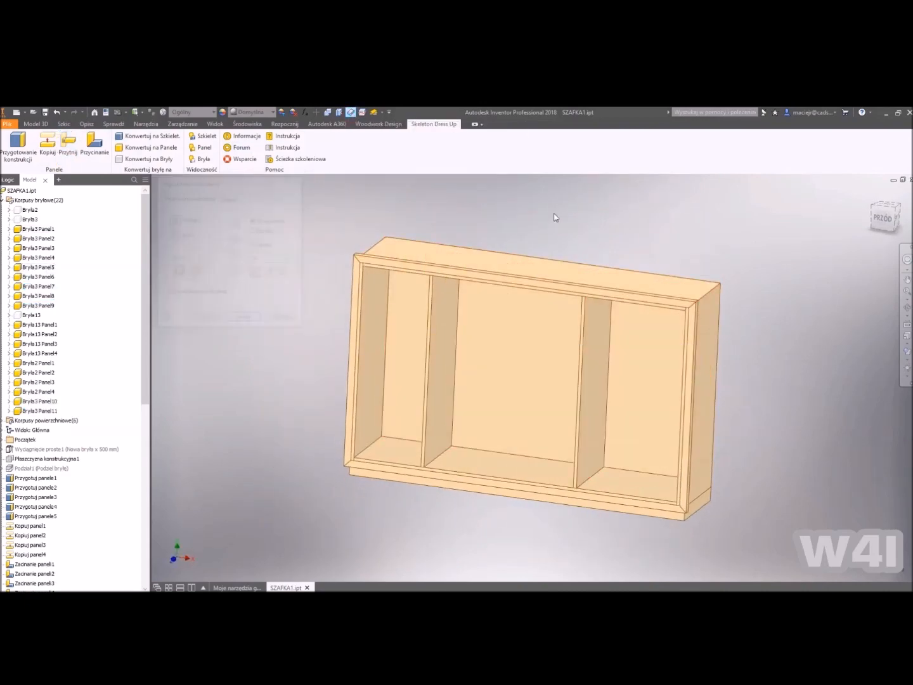
{"action": "middle_click_drag", "start_coordinate": [615, 190], "coordinate": [569, 215], "text": "shift"}
{"action": "left_click", "coordinate": [350, 112]}
{"action": "scroll", "coordinate": [469, 434], "scroll_direction": "up", "scroll_amount": 5}
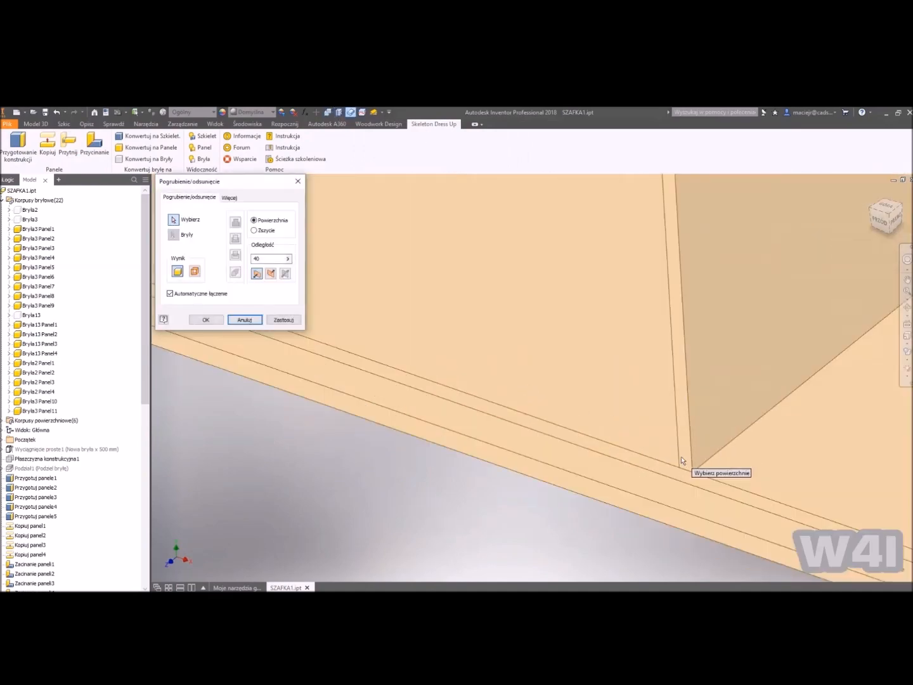
{"action": "type", "text": "70"}
{"action": "scroll", "coordinate": [507, 283], "scroll_direction": "down", "scroll_amount": 4}
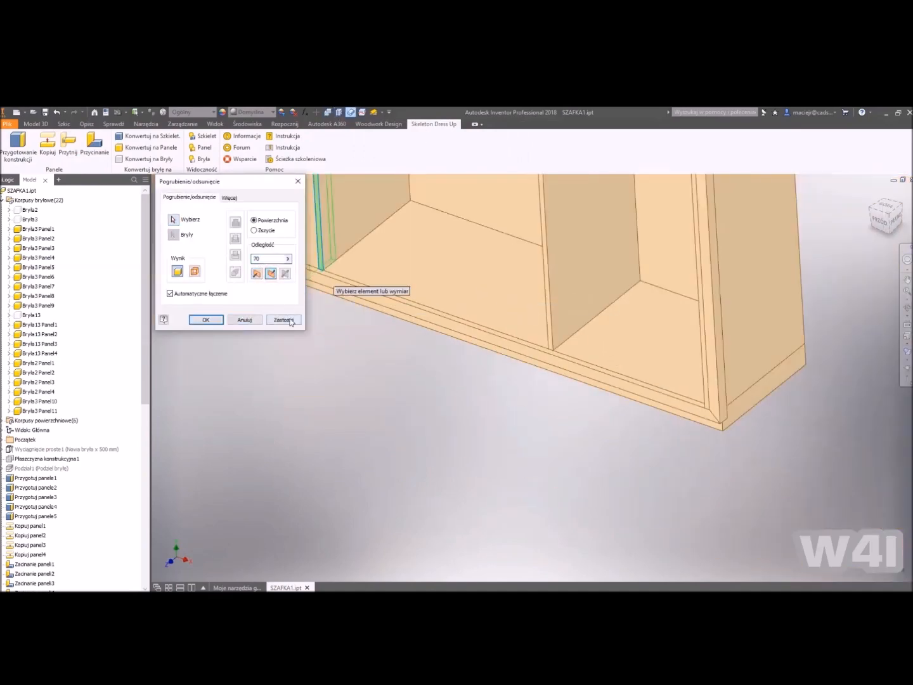
{"action": "left_click", "coordinate": [290, 322]}
{"action": "left_click", "coordinate": [549, 324]}
{"action": "left_click", "coordinate": [207, 320]}
Start a sketch on a divider's front edge face and draw a horizontal rectangle 18 mm high between the dividers.
{"action": "scroll", "coordinate": [457, 316], "scroll_direction": "down", "scroll_amount": 4}
{"action": "middle_click_drag", "start_coordinate": [463, 374], "coordinate": [558, 399], "text": "shift"}
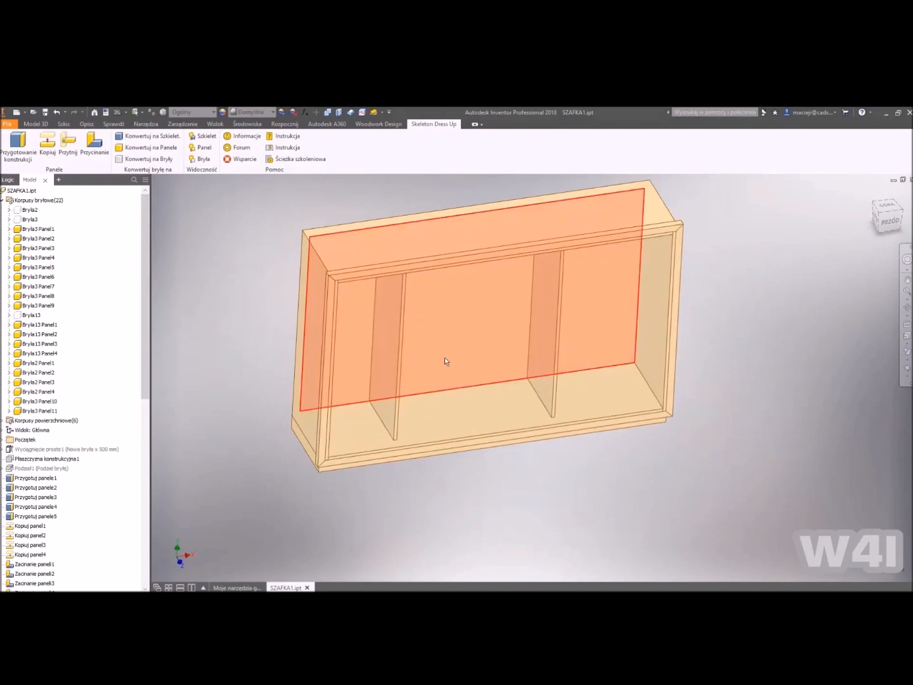
{"action": "middle_click_drag", "start_coordinate": [430, 363], "coordinate": [482, 375]}
{"action": "scroll", "coordinate": [458, 346], "scroll_direction": "up", "scroll_amount": 4}
{"action": "key", "text": "s"}
{"action": "left_click", "coordinate": [456, 345]}
{"action": "scroll", "coordinate": [475, 337], "scroll_direction": "down", "scroll_amount": 3}
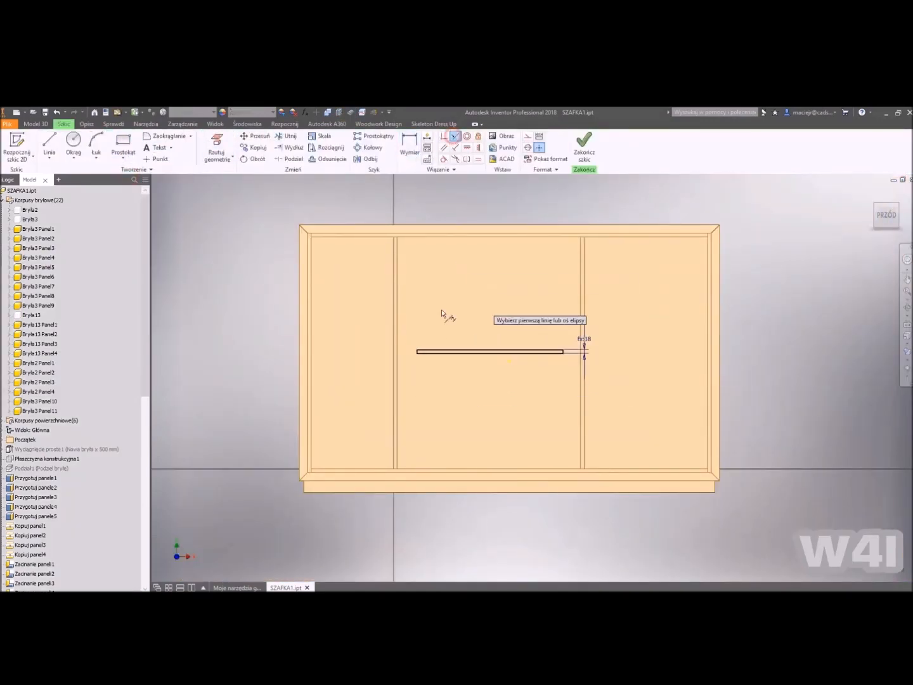
Make the rectangle's short sides collinear with the inner edges of the two vertical dividers.
{"action": "left_click", "coordinate": [453, 138]}
{"action": "middle_click_drag", "start_coordinate": [462, 305], "coordinate": [438, 329], "text": "shift"}
{"action": "scroll", "coordinate": [425, 347], "scroll_direction": "up", "scroll_amount": 4}
{"action": "left_click", "coordinate": [423, 347]}
{"action": "left_click", "coordinate": [369, 350]}
{"action": "left_click", "coordinate": [563, 353]}
{"action": "left_click", "coordinate": [608, 347]}
Dimension the rectangle's height above the cabinet's bottom panel and extrude it towards the back as a new shelf body.
{"action": "key", "text": "d"}
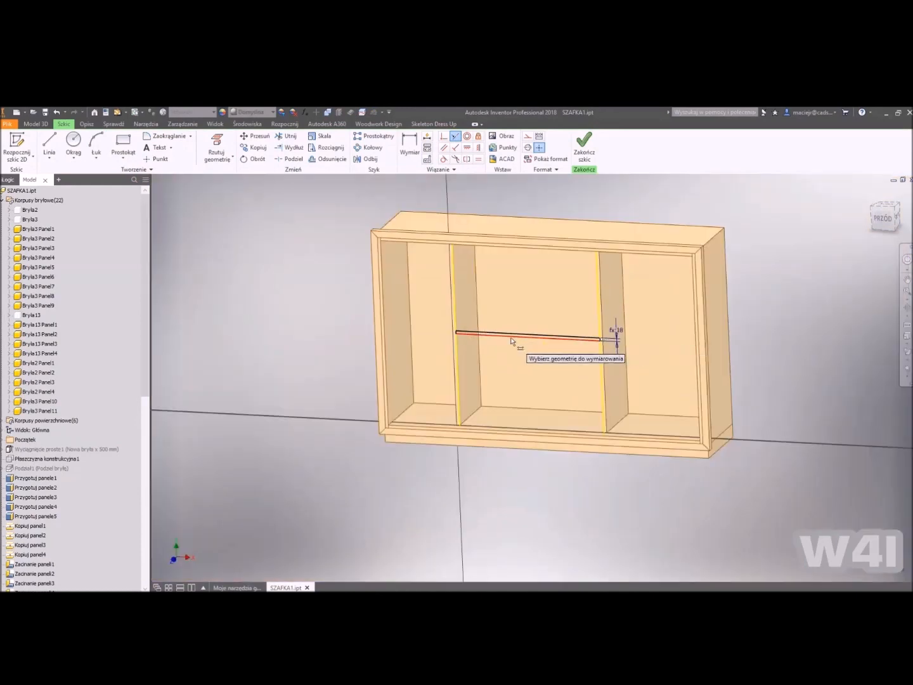
{"action": "scroll", "coordinate": [466, 429], "scroll_direction": "up", "scroll_amount": 5}
{"action": "left_click", "coordinate": [467, 408]}
{"action": "scroll", "coordinate": [467, 409], "scroll_direction": "down", "scroll_amount": 5}
{"action": "left_click", "coordinate": [516, 357]}
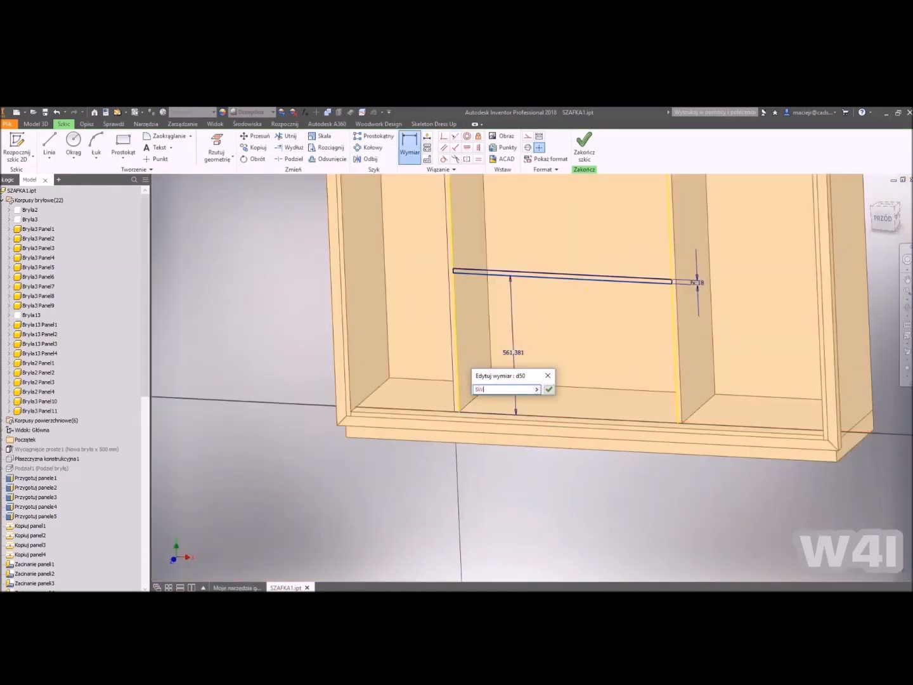
{"action": "key", "text": "Return"}
{"action": "scroll", "coordinate": [569, 308], "scroll_direction": "down", "scroll_amount": 3}
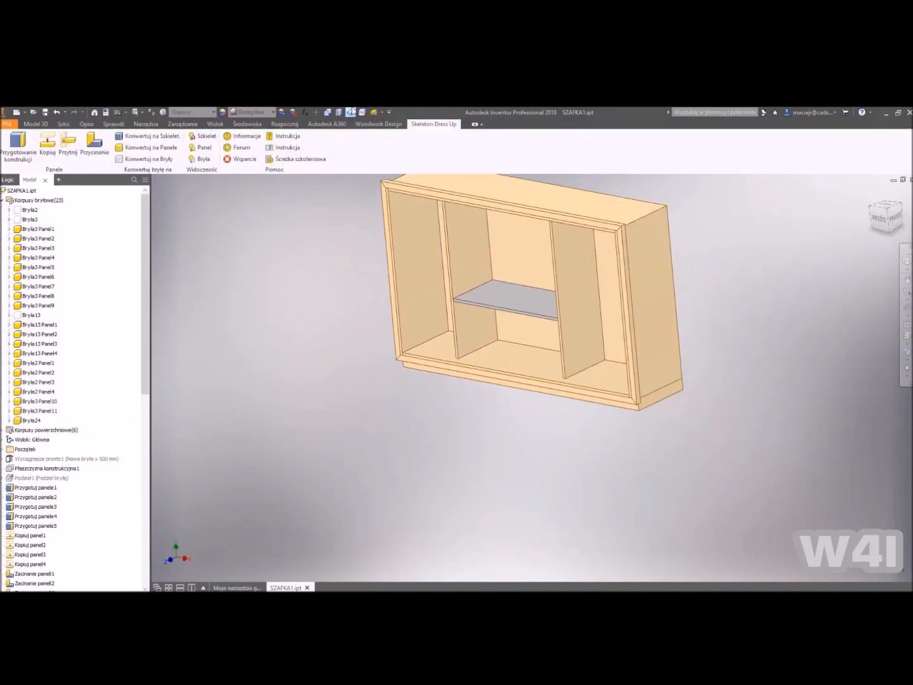
Pattern the shelf body Bryła24 upward in a rectangular pattern with 2 instances spaced by SW1.
{"action": "scroll", "coordinate": [450, 295], "scroll_direction": "up", "scroll_amount": 5}
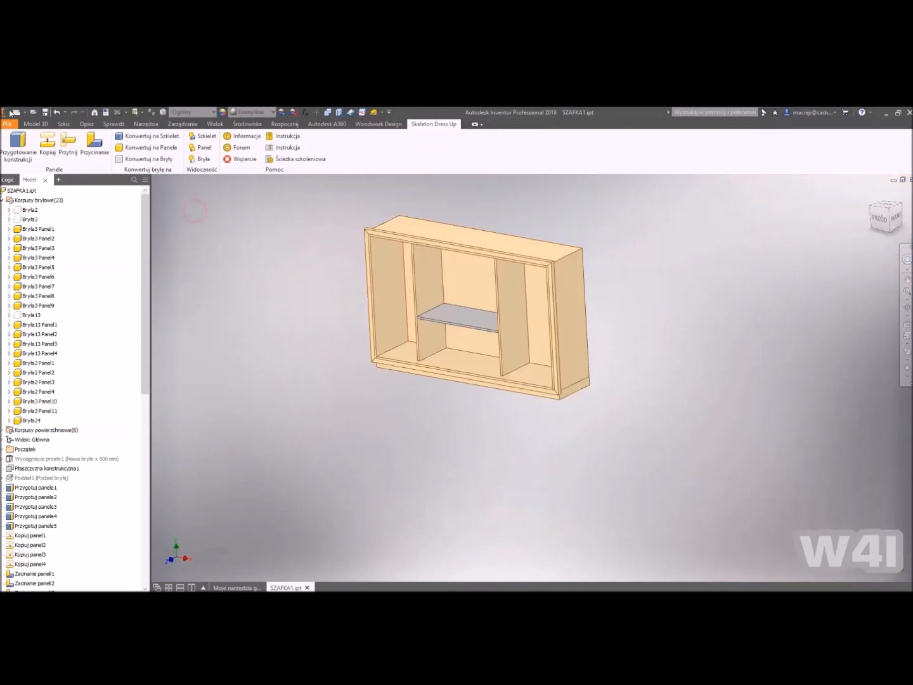
{"action": "left_click", "coordinate": [646, 136]}
{"action": "left_click", "coordinate": [167, 217]}
{"action": "left_click", "coordinate": [456, 312]}
{"action": "left_click", "coordinate": [167, 245]}
{"action": "scroll", "coordinate": [426, 312], "scroll_direction": "up", "scroll_amount": 8}
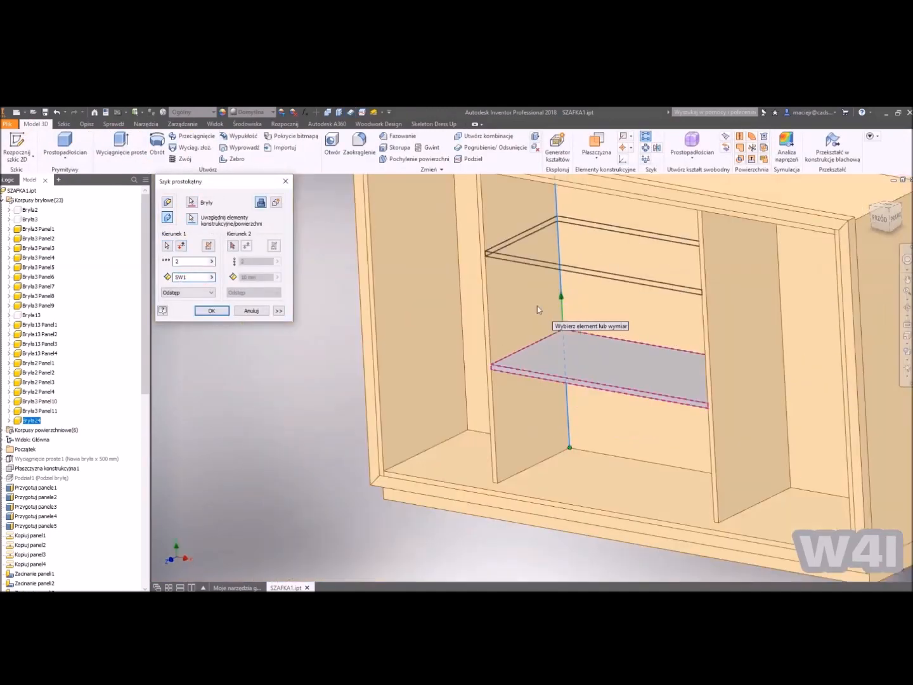
{"action": "left_click", "coordinate": [211, 311]}
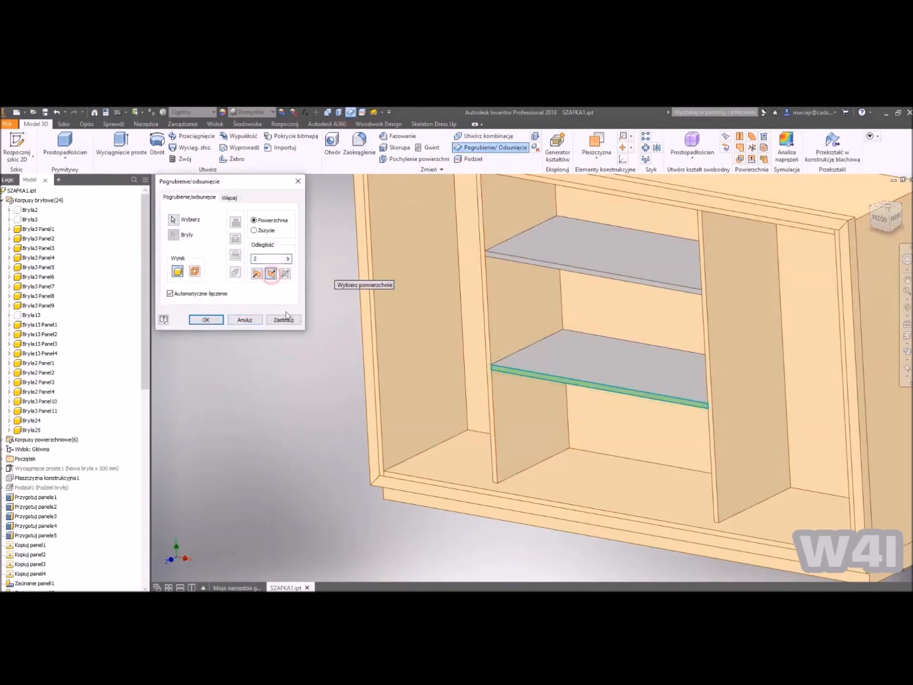
Offset both shelves' front faces inward, the lower one by 2 mm, and convert the two shelf bodies to panels.
{"action": "left_click", "coordinate": [284, 319]}
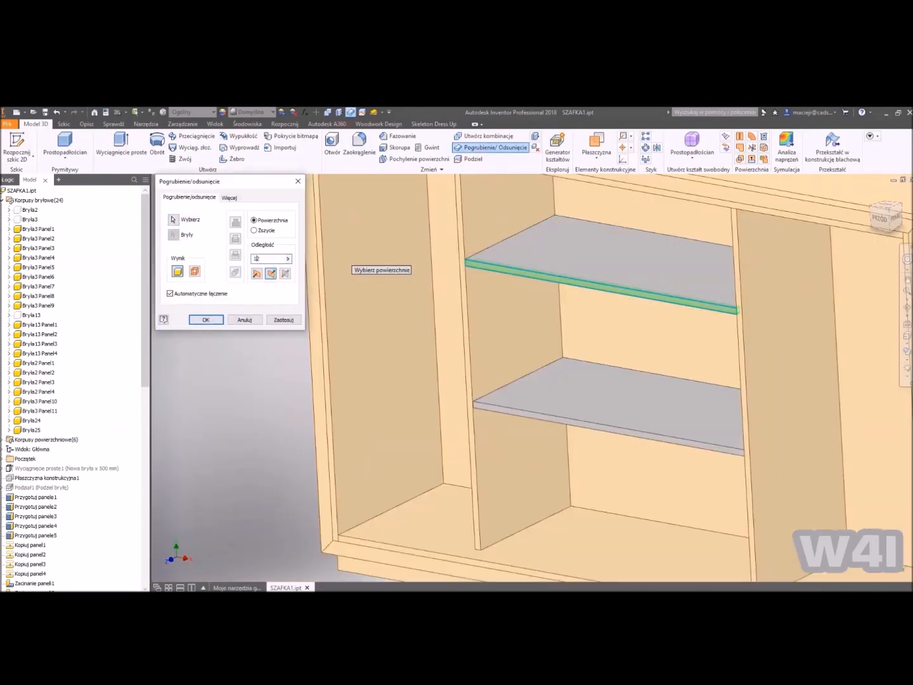
{"action": "left_click", "coordinate": [208, 320]}
{"action": "left_click", "coordinate": [598, 275]}
{"action": "left_click", "coordinate": [600, 423]}
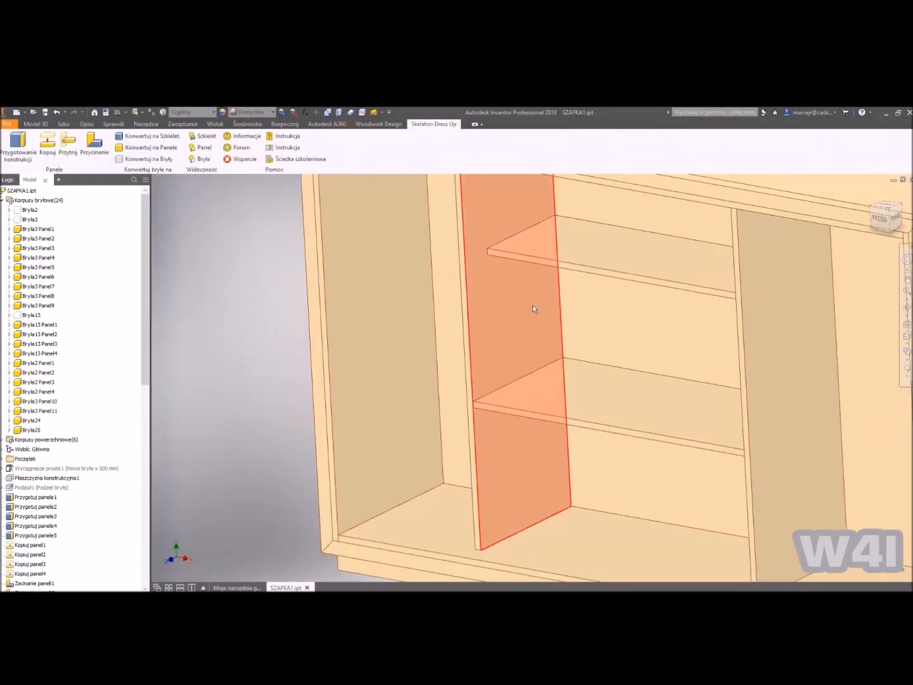
{"action": "key", "text": "Escape"}
Sketch a shelf rectangle with height GRP in the left compartment, on the plane of the divider's front face.
{"action": "scroll", "coordinate": [543, 385], "scroll_direction": "down", "scroll_amount": 5}
{"action": "middle_click_drag", "start_coordinate": [542, 385], "coordinate": [797, 338], "text": "shift"}
{"action": "key", "text": "F6"}
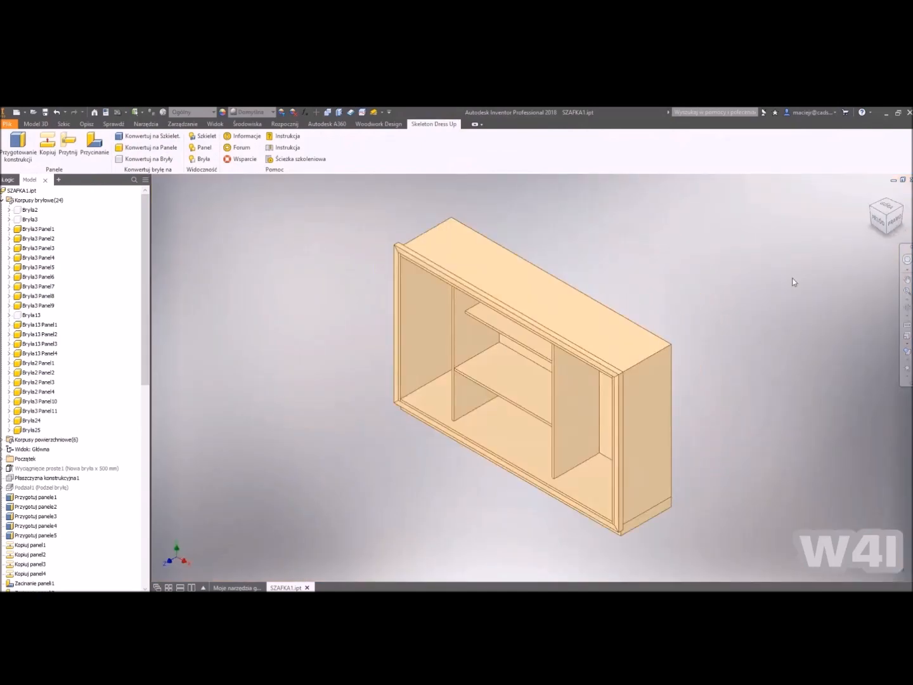
{"action": "middle_click_drag", "start_coordinate": [387, 355], "coordinate": [425, 363], "text": "shift"}
{"action": "scroll", "coordinate": [427, 363], "scroll_direction": "up", "scroll_amount": 5}
{"action": "scroll", "coordinate": [426, 364], "scroll_direction": "down", "scroll_amount": 5}
{"action": "middle_click_drag", "start_coordinate": [525, 369], "coordinate": [527, 356], "text": "shift"}
{"action": "key", "text": "s"}
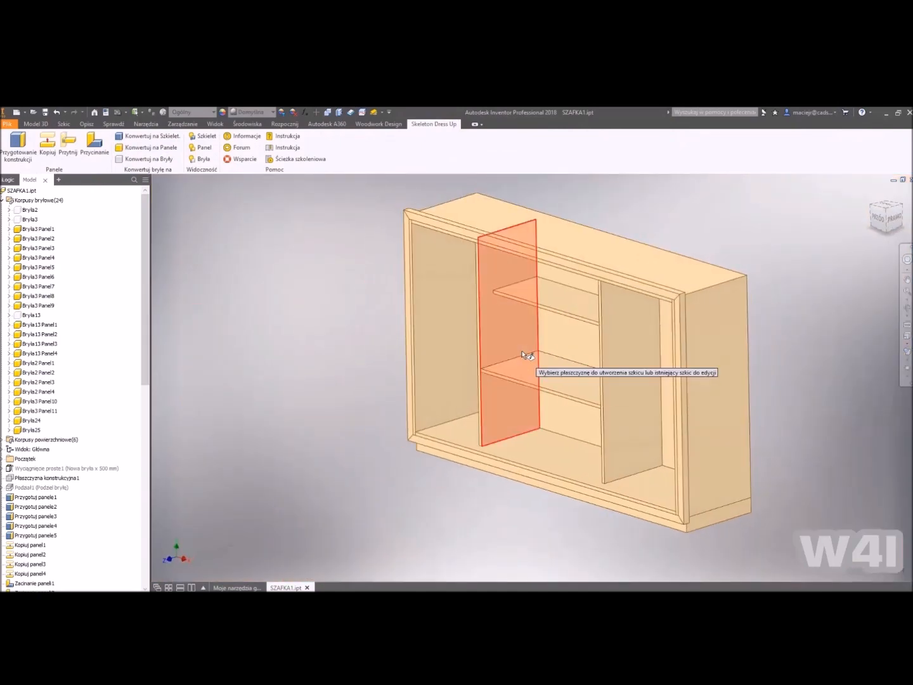
{"action": "scroll", "coordinate": [471, 288], "scroll_direction": "up", "scroll_amount": 1}
{"action": "scroll", "coordinate": [470, 286], "scroll_direction": "up", "scroll_amount": 2}
{"action": "left_click", "coordinate": [516, 275]}
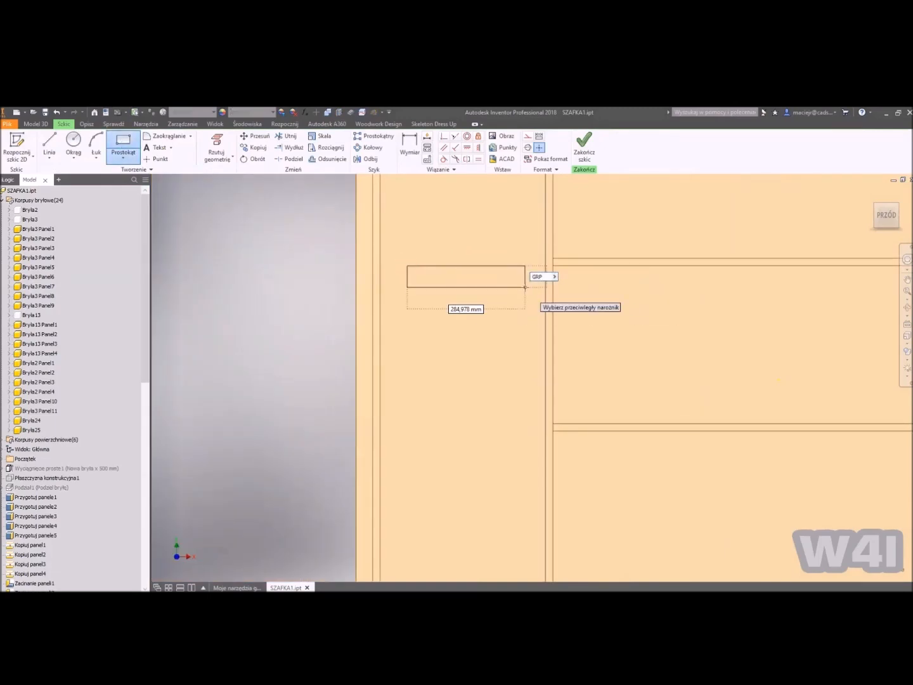
Make the rectangle's short sides collinear with the left compartment's inner edges and extrude it to the back panel as a new body.
{"action": "scroll", "coordinate": [473, 261], "scroll_direction": "down", "scroll_amount": 4}
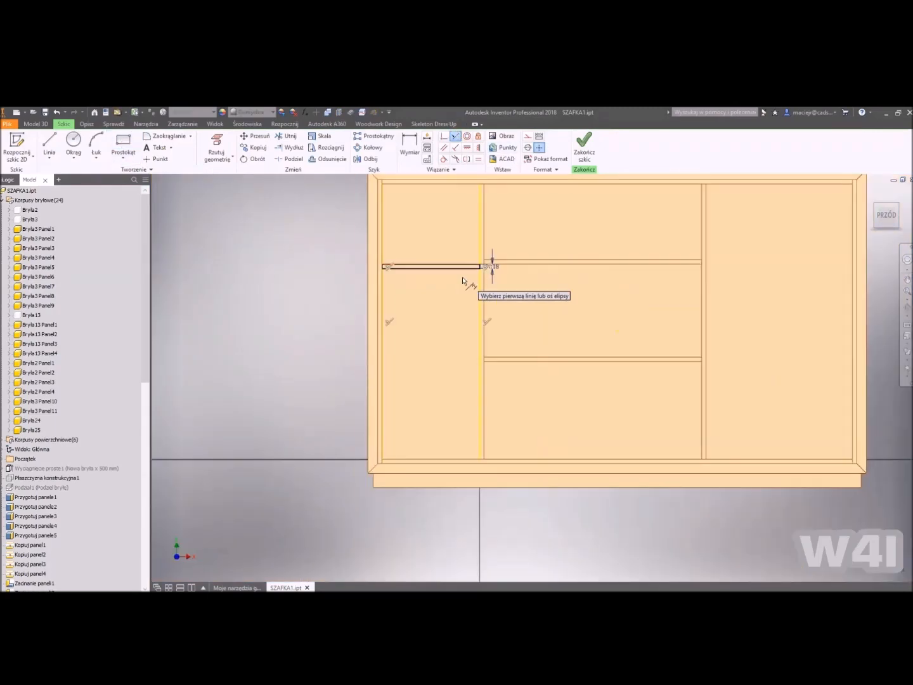
{"action": "scroll", "coordinate": [448, 264], "scroll_direction": "up", "scroll_amount": 2}
{"action": "key", "text": "e"}
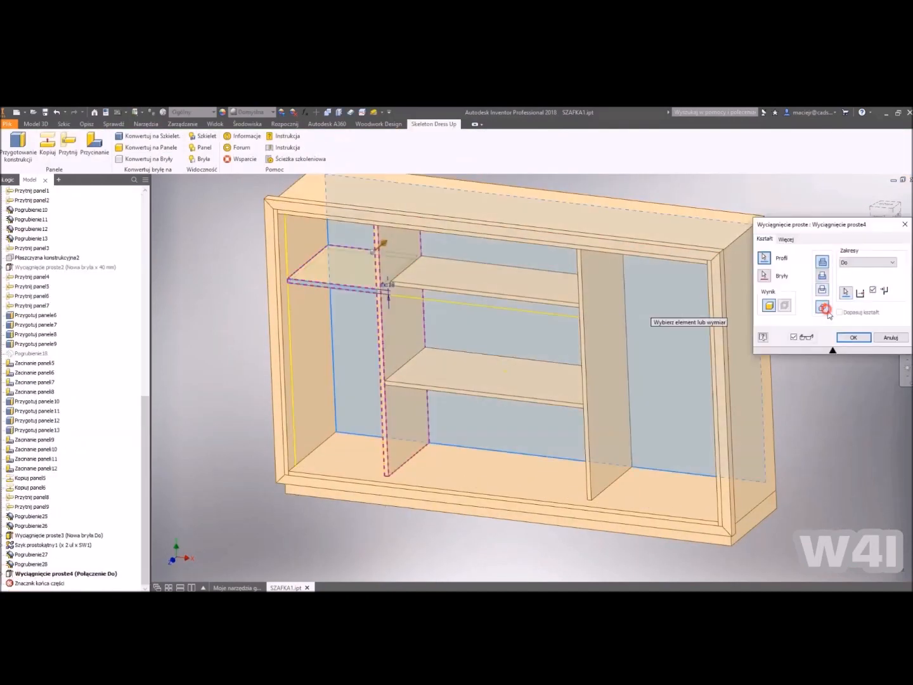
{"action": "left_click", "coordinate": [823, 308]}
{"action": "left_click", "coordinate": [854, 336]}
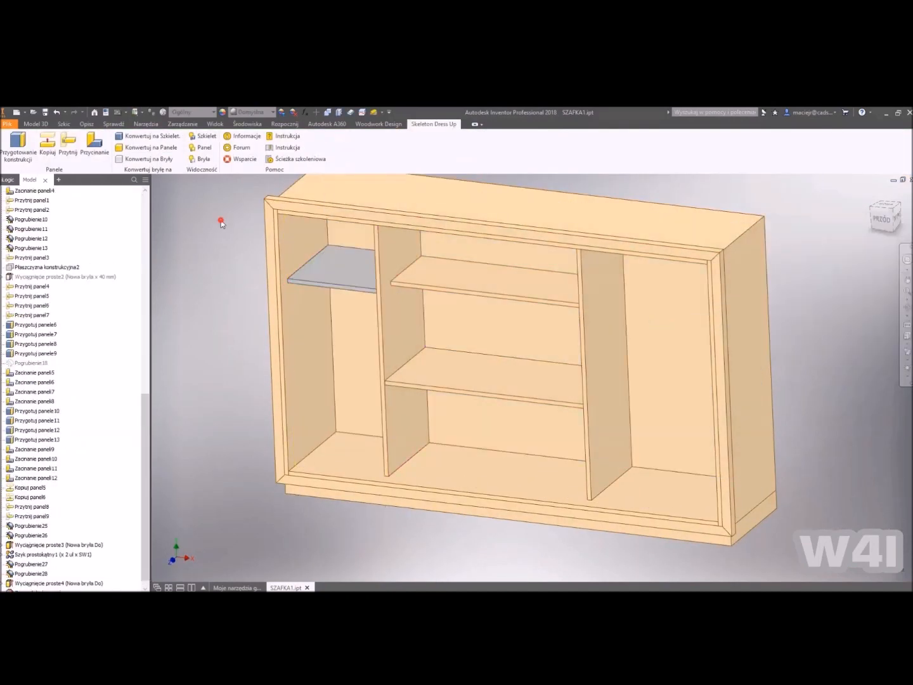
Sketch an 18 mm high shelf rectangle in the right compartment on the front plane.
{"action": "middle_click_drag", "start_coordinate": [670, 300], "coordinate": [684, 289], "text": "shift"}
{"action": "key", "text": "s"}
{"action": "scroll", "coordinate": [596, 290], "scroll_direction": "up", "scroll_amount": 4}
{"action": "left_click", "coordinate": [599, 287]}
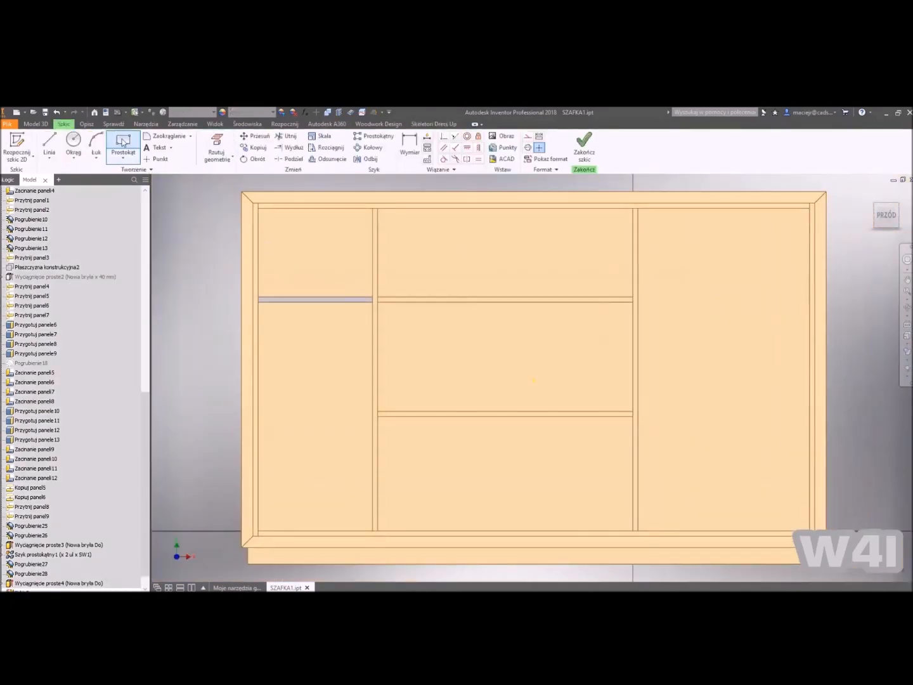
Make the right rectangle's short sides collinear with the divider and side panel edges, and extrude it as a shelf body.
{"action": "left_click", "coordinate": [456, 136]}
{"action": "middle_click_drag", "start_coordinate": [673, 289], "coordinate": [636, 295], "text": "shift"}
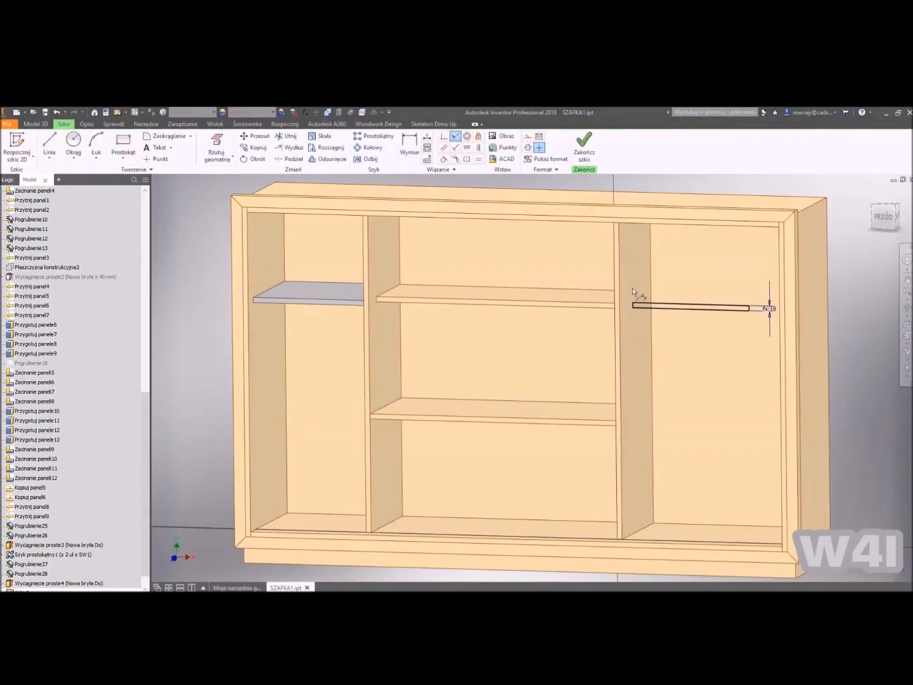
{"action": "left_click", "coordinate": [634, 305]}
{"action": "left_click", "coordinate": [586, 297]}
{"action": "scroll", "coordinate": [685, 296], "scroll_direction": "down", "scroll_amount": 4}
{"action": "left_click", "coordinate": [679, 297]}
{"action": "middle_click_drag", "start_coordinate": [692, 285], "coordinate": [729, 279], "text": "shift"}
{"action": "left_click", "coordinate": [698, 290]}
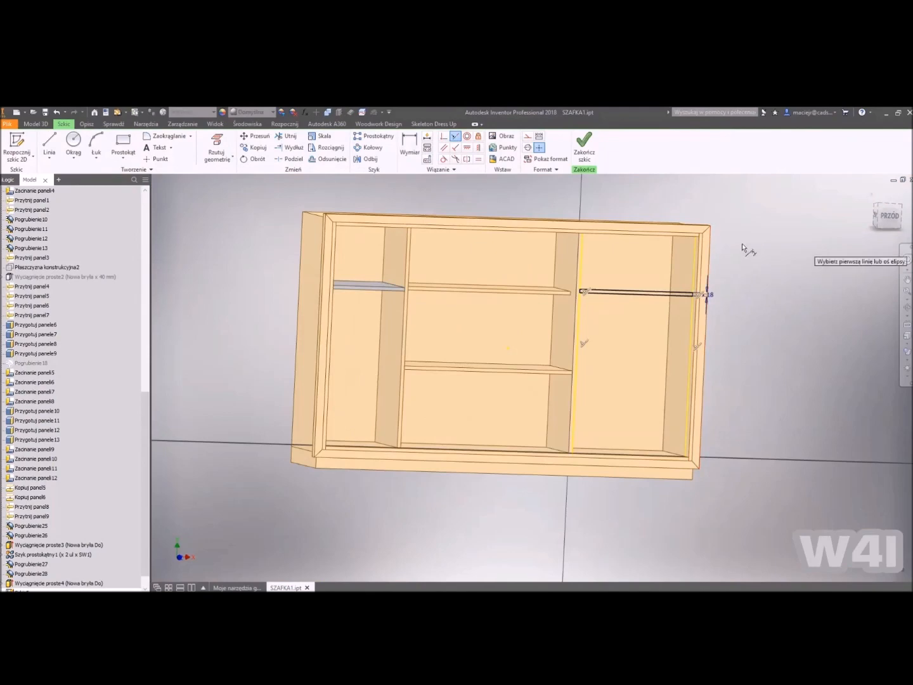
{"action": "key", "text": "e"}
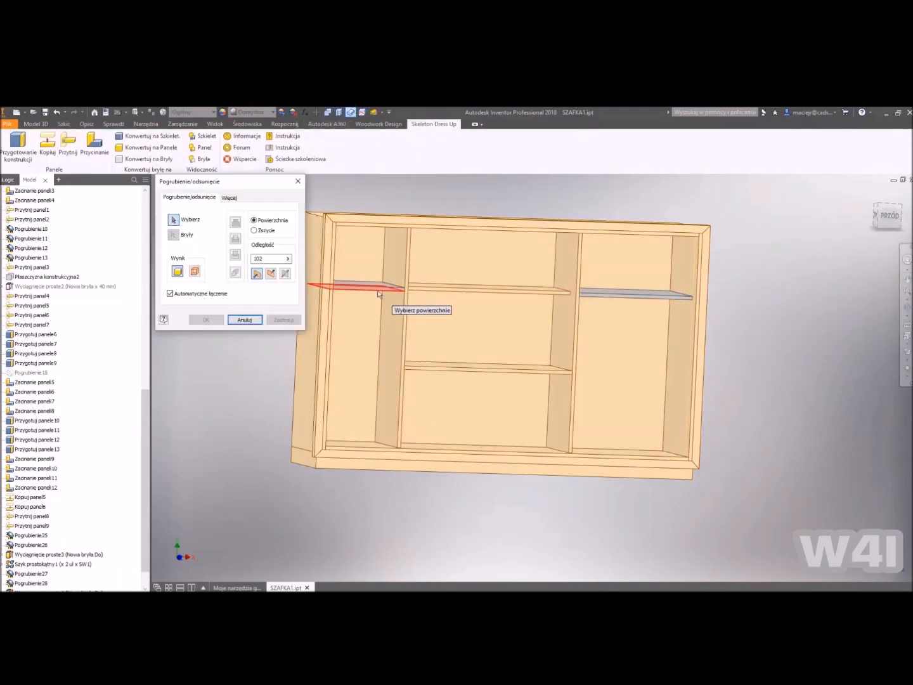
Offset the outer shelves' front faces, the left one by 2 mm, and convert both shelf bodies to panels.
{"action": "left_click", "coordinate": [265, 259]}
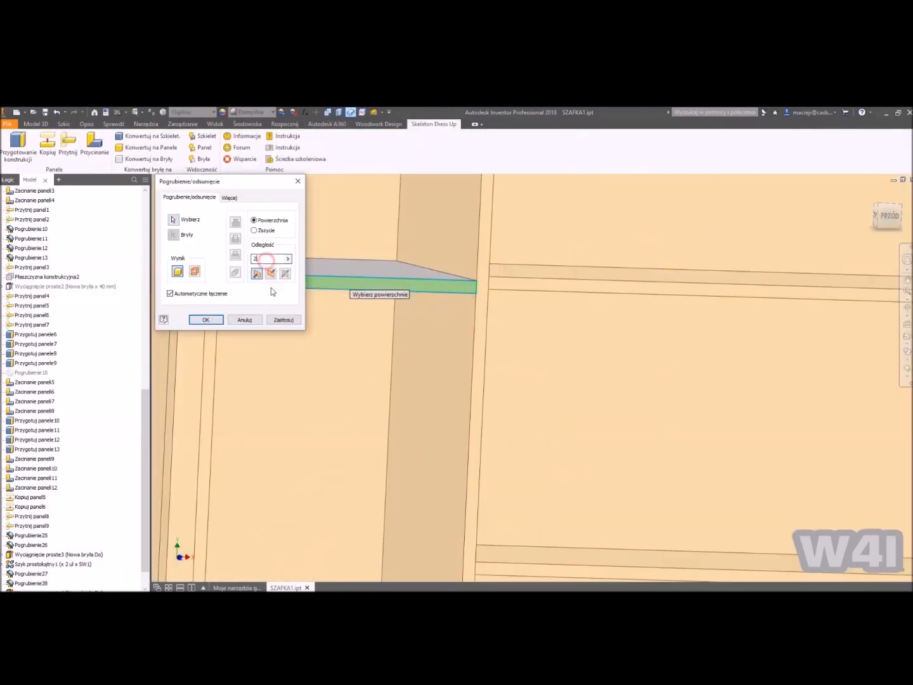
{"action": "left_click", "coordinate": [179, 148]}
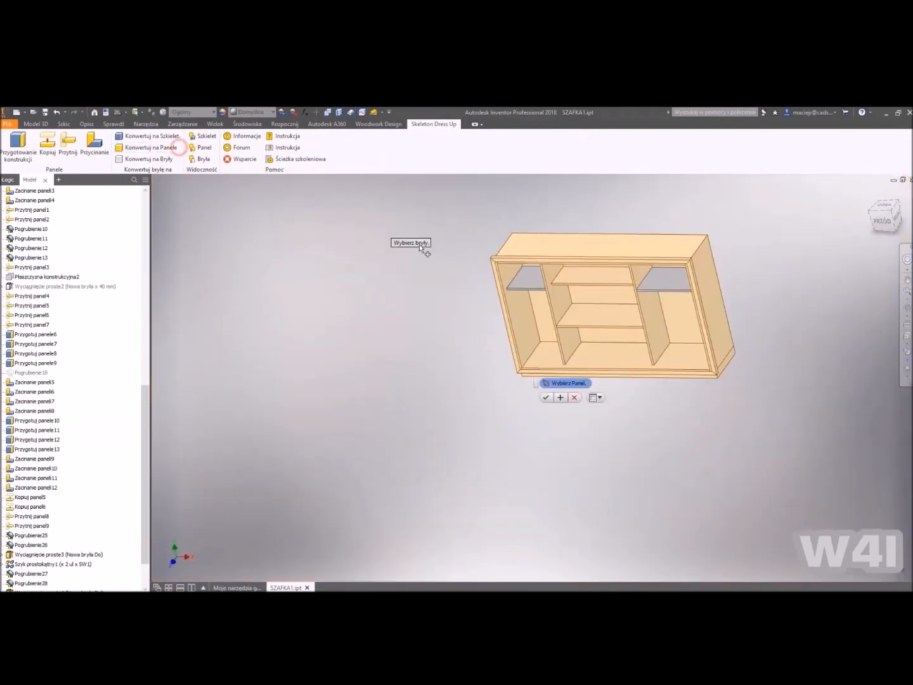
{"action": "key", "text": "Return"}
Sketch a drawer rectangle at the bottom of the left compartment on a new front sketch.
{"action": "middle_click_drag", "start_coordinate": [657, 241], "coordinate": [654, 303], "text": "shift"}
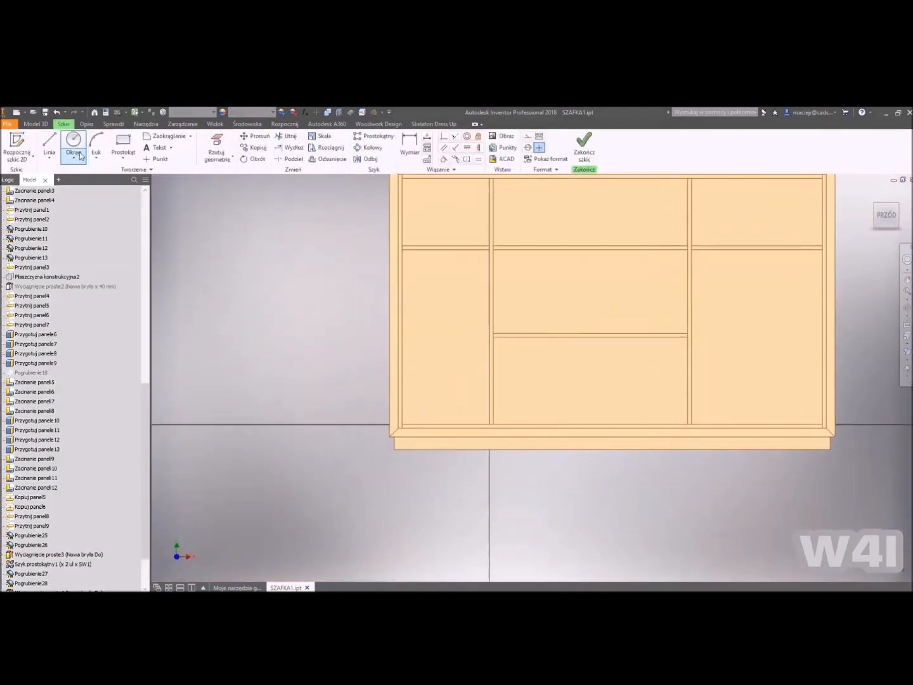
{"action": "left_click", "coordinate": [123, 145]}
{"action": "scroll", "coordinate": [413, 405], "scroll_direction": "up", "scroll_amount": 3}
{"action": "left_click", "coordinate": [400, 367]}
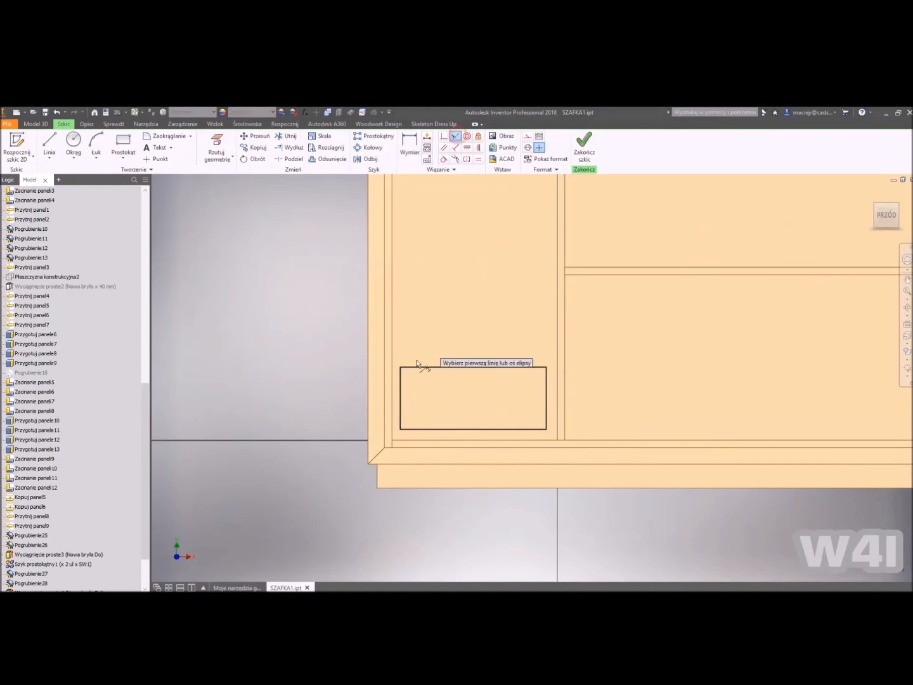
Make the drawer rectangle's sides collinear with the compartment's edges and set its gap above the bottom panel to 5 mm.
{"action": "left_click", "coordinate": [558, 384]}
{"action": "left_click", "coordinate": [443, 430]}
{"action": "left_click", "coordinate": [443, 440]}
{"action": "left_click", "coordinate": [443, 437]}
{"action": "type", "text": "5"}
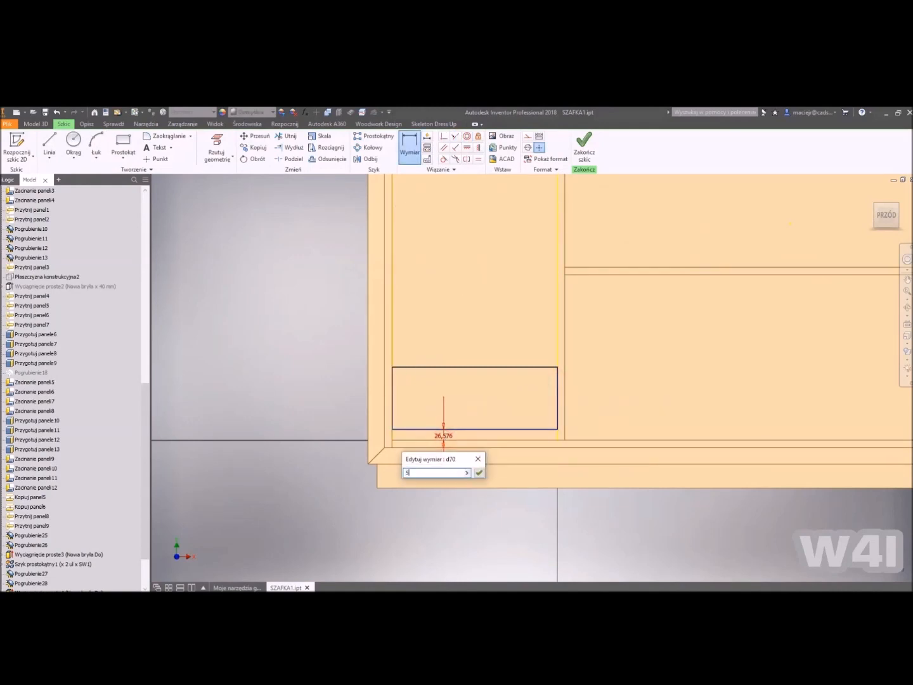
{"action": "key", "text": "Return"}
Sketch a second drawer rectangle above the first, with its short sides collinear with the compartment's edges.
{"action": "scroll", "coordinate": [451, 345], "scroll_direction": "down", "scroll_amount": 3}
{"action": "middle_click_drag", "start_coordinate": [477, 305], "coordinate": [477, 315], "text": "shift"}
{"action": "scroll", "coordinate": [498, 276], "scroll_direction": "up", "scroll_amount": 1}
{"action": "middle_click_drag", "start_coordinate": [498, 276], "coordinate": [504, 342]}
{"action": "left_click", "coordinate": [123, 146]}
{"action": "left_click", "coordinate": [459, 372]}
{"action": "left_click", "coordinate": [520, 409]}
{"action": "left_click", "coordinate": [455, 135]}
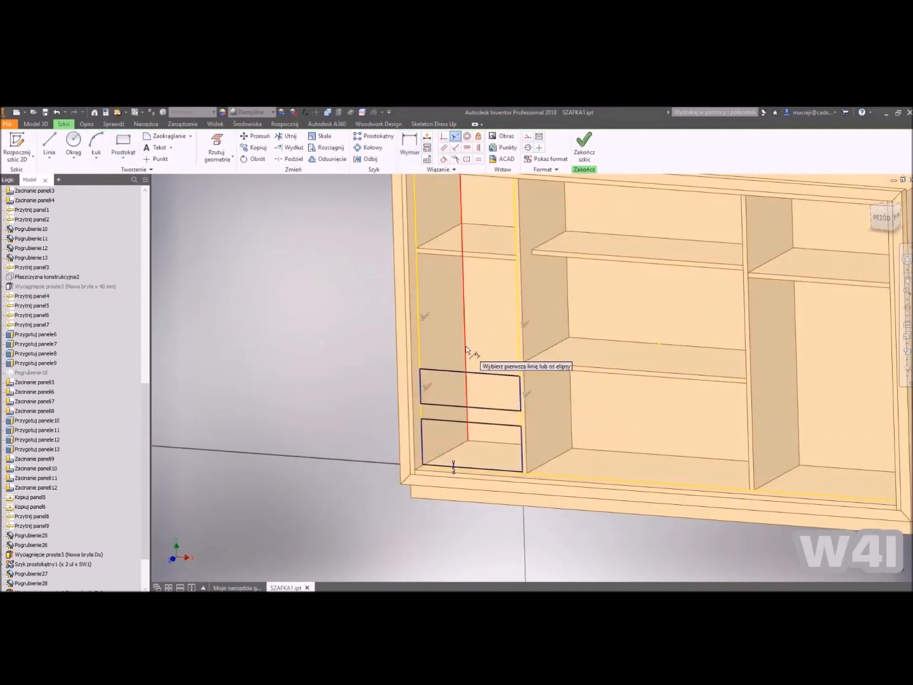
Set the gap between the first and second drawer rectangles to 60 mm.
{"action": "left_click", "coordinate": [448, 419]}
{"action": "left_click", "coordinate": [444, 413]}
{"action": "type", "text": "60"}
{"action": "key", "text": "Return"}
Sketch a third and a fourth drawer rectangle above the first two in the left compartment.
{"action": "left_click", "coordinate": [123, 146]}
{"action": "left_click", "coordinate": [425, 361]}
{"action": "left_click", "coordinate": [514, 323]}
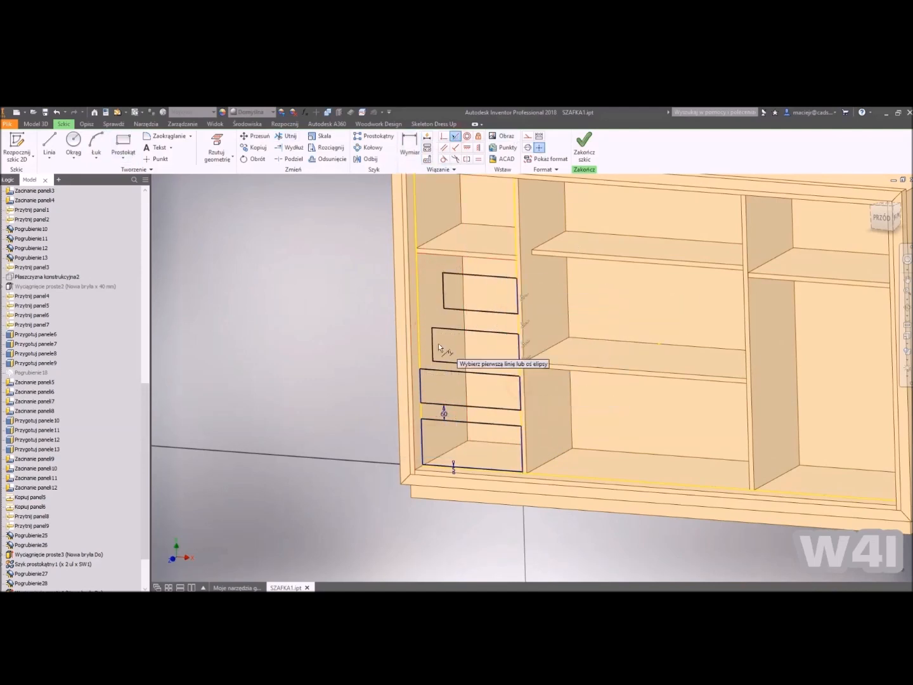
Dimension the gaps below the third and fourth drawer rectangles, linking both to the 60 mm gap dimension.
{"action": "left_click", "coordinate": [444, 414]}
{"action": "key", "text": "Return"}
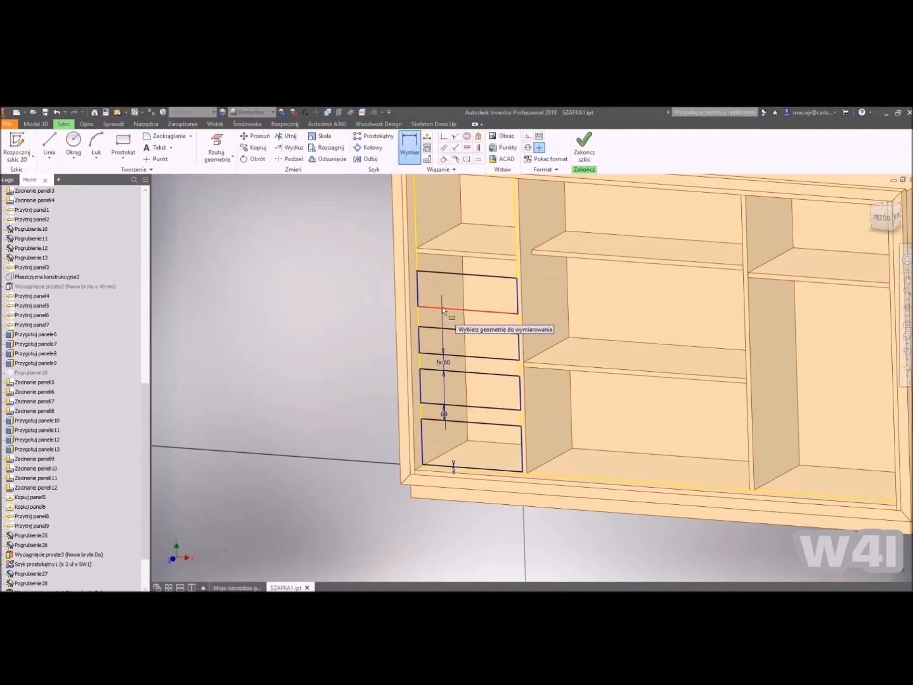
{"action": "left_click", "coordinate": [442, 310]}
{"action": "left_click", "coordinate": [442, 328]}
{"action": "left_click", "coordinate": [443, 317]}
{"action": "left_click", "coordinate": [448, 411]}
{"action": "left_click", "coordinate": [477, 356]}
Dimension the gap between the top drawer rectangle and the shelf above it, linked to the 60 mm gap dimension.
{"action": "left_click", "coordinate": [444, 256]}
{"action": "left_click", "coordinate": [443, 273]}
{"action": "left_click", "coordinate": [442, 265]}
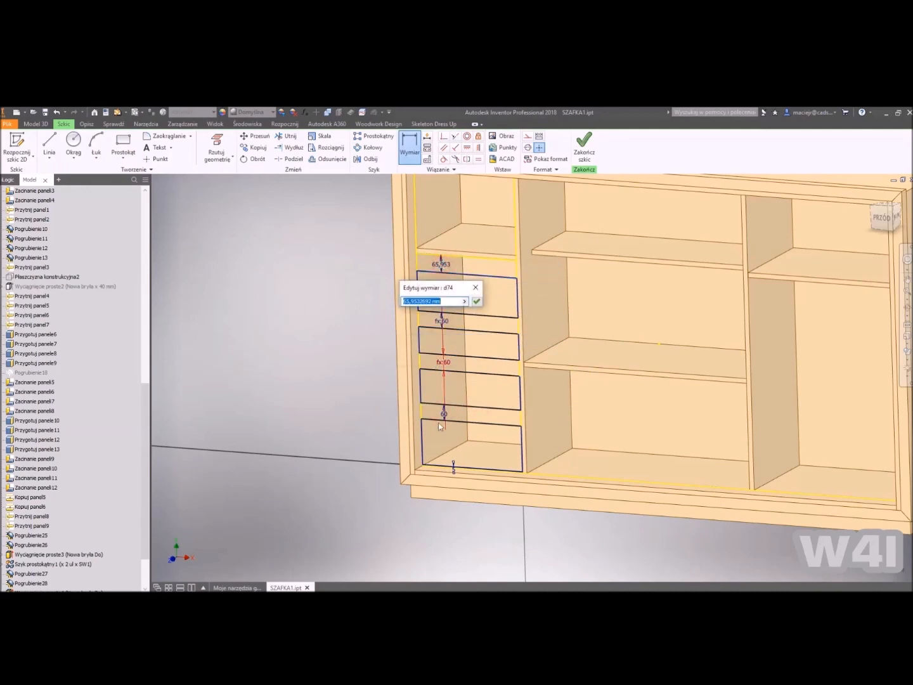
{"action": "left_click", "coordinate": [479, 301]}
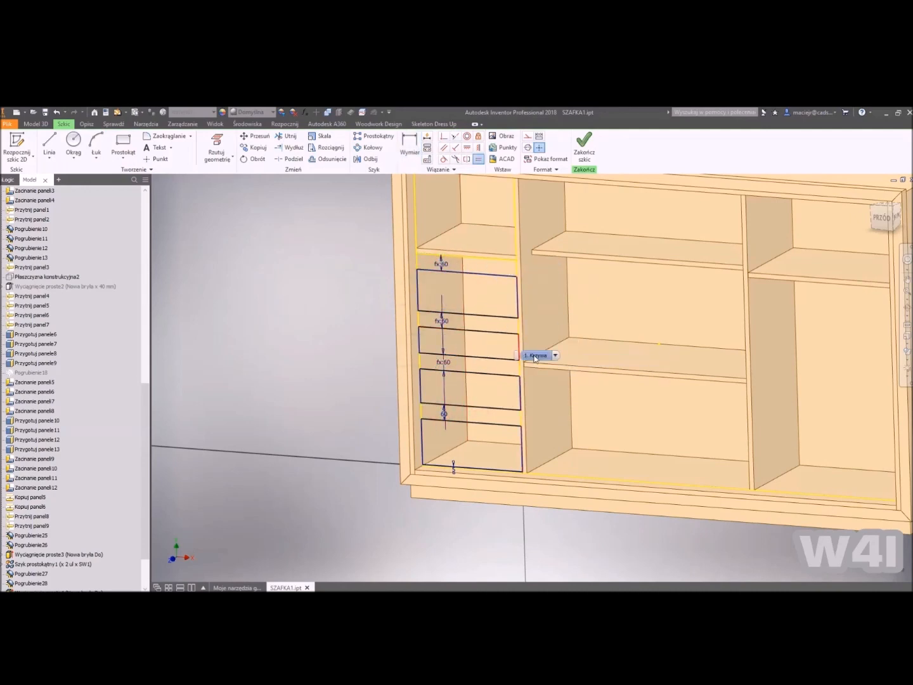
Apply equal constraints to make all four drawer rectangles the same height.
{"action": "left_click", "coordinate": [535, 397]}
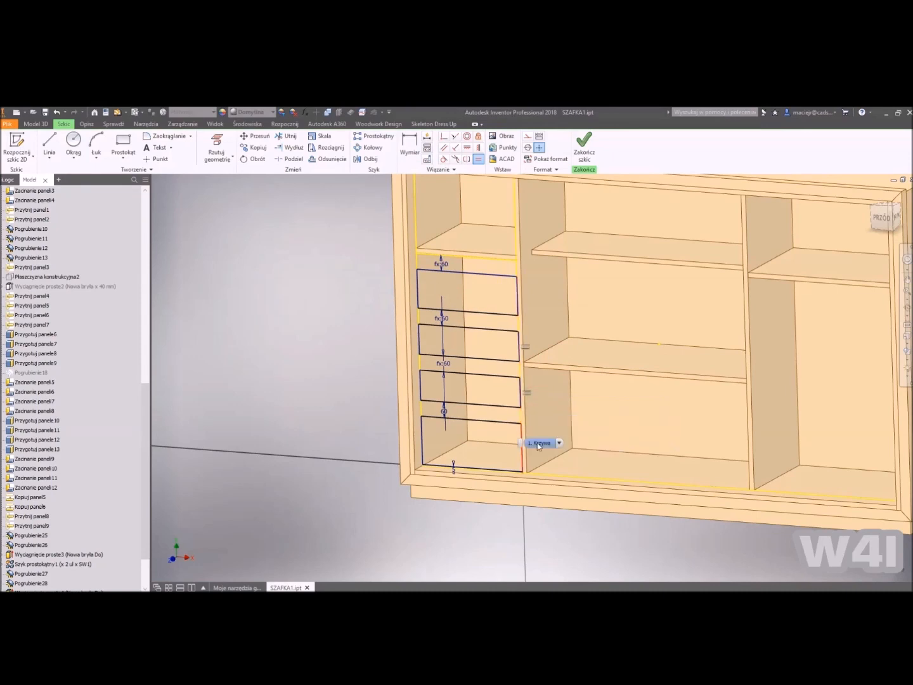
{"action": "left_click", "coordinate": [538, 443]}
{"action": "left_click", "coordinate": [534, 343]}
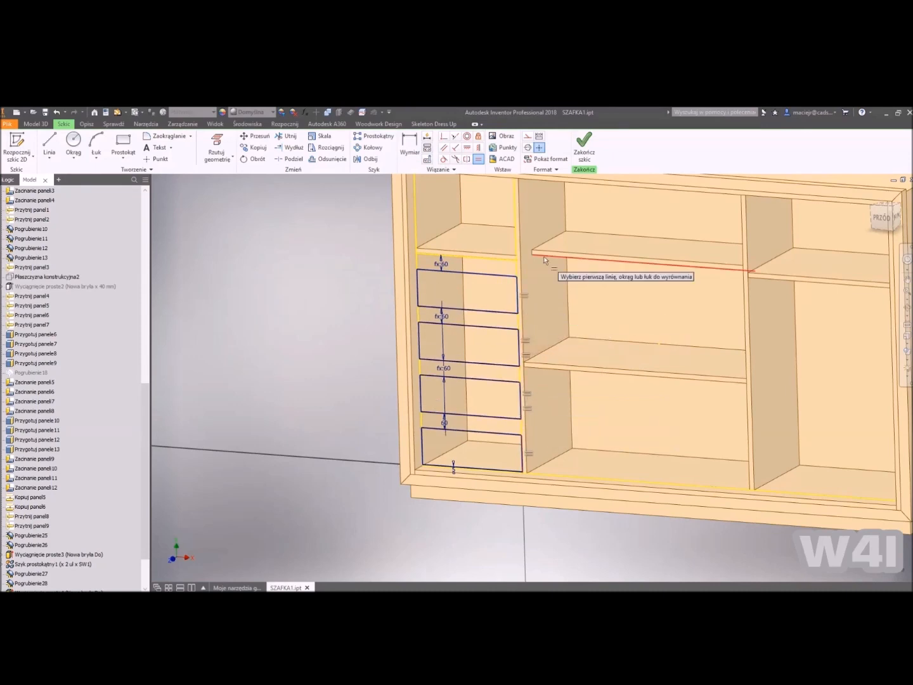
Extrude the lowest drawer rectangle 400 mm into the cabinet as a new body.
{"action": "key", "text": "e"}
{"action": "left_click", "coordinate": [860, 290]}
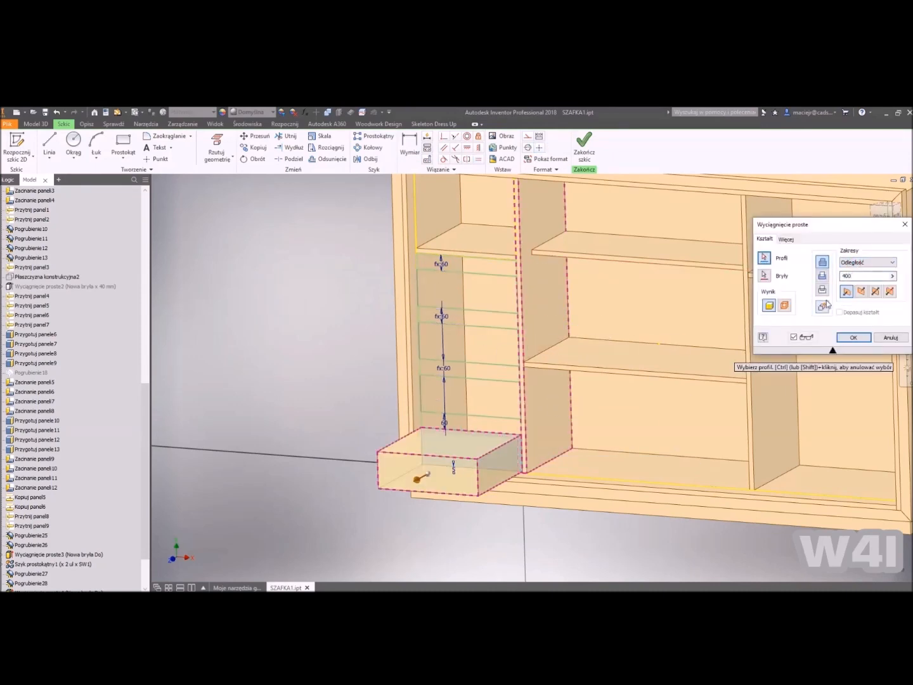
{"action": "mouse_move", "coordinate": [672, 406]}
{"action": "middle_mouse_down", "text": "shift"}
{"action": "mouse_move", "coordinate": [576, 357]}
{"action": "mouse_move", "coordinate": [561, 378]}
{"action": "mouse_move", "coordinate": [536, 351]}
{"action": "middle_mouse_up", "text": "shift"}
{"action": "scroll", "coordinate": [536, 351], "scroll_direction": "up", "scroll_amount": 2}
Sketch a drawer rectangle at the bottom of the right compartment on the plane of the divider's front face.
{"action": "key", "text": "s"}
{"action": "scroll", "coordinate": [584, 479], "scroll_direction": "down", "scroll_amount": 4}
{"action": "key", "text": "F6"}
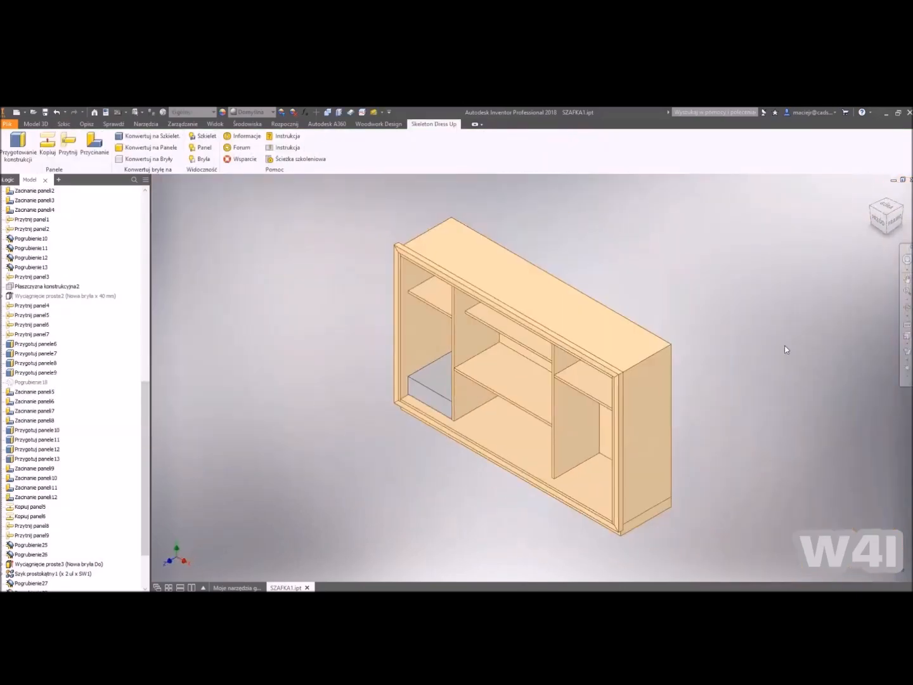
{"action": "scroll", "coordinate": [556, 475], "scroll_direction": "down", "scroll_amount": 6}
{"action": "left_click", "coordinate": [551, 476]}
{"action": "scroll", "coordinate": [602, 400], "scroll_direction": "up", "scroll_amount": 5}
{"action": "middle_click_drag", "start_coordinate": [602, 399], "coordinate": [465, 317]}
{"action": "left_click", "coordinate": [585, 413]}
{"action": "left_click", "coordinate": [745, 449]}
Make the right rectangle's bottom and top edges collinear with the left drawer body's bottom and top edges.
{"action": "left_click", "coordinate": [455, 136]}
{"action": "left_click", "coordinate": [743, 451]}
{"action": "left_click", "coordinate": [300, 453]}
{"action": "left_click", "coordinate": [305, 414]}
{"action": "left_click", "coordinate": [593, 413]}
Extrude the right drawer rectangle 400 mm into the cabinet as a new body.
{"action": "key", "text": "F6"}
{"action": "key", "text": "e"}
{"action": "left_click", "coordinate": [595, 437]}
{"action": "left_click", "coordinate": [822, 306]}
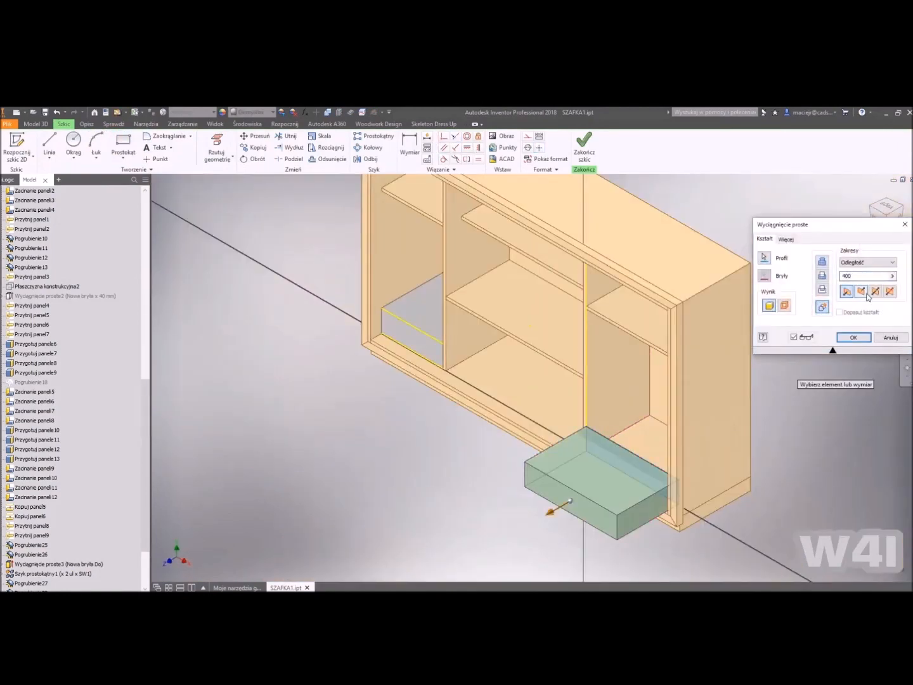
{"action": "key", "text": "Return"}
Sketch a drawer front rectangle over the left drawer body, overlapping the adjacent divider's front edge.
{"action": "scroll", "coordinate": [508, 356], "scroll_direction": "up", "scroll_amount": 4}
{"action": "scroll", "coordinate": [469, 385], "scroll_direction": "down", "scroll_amount": 5}
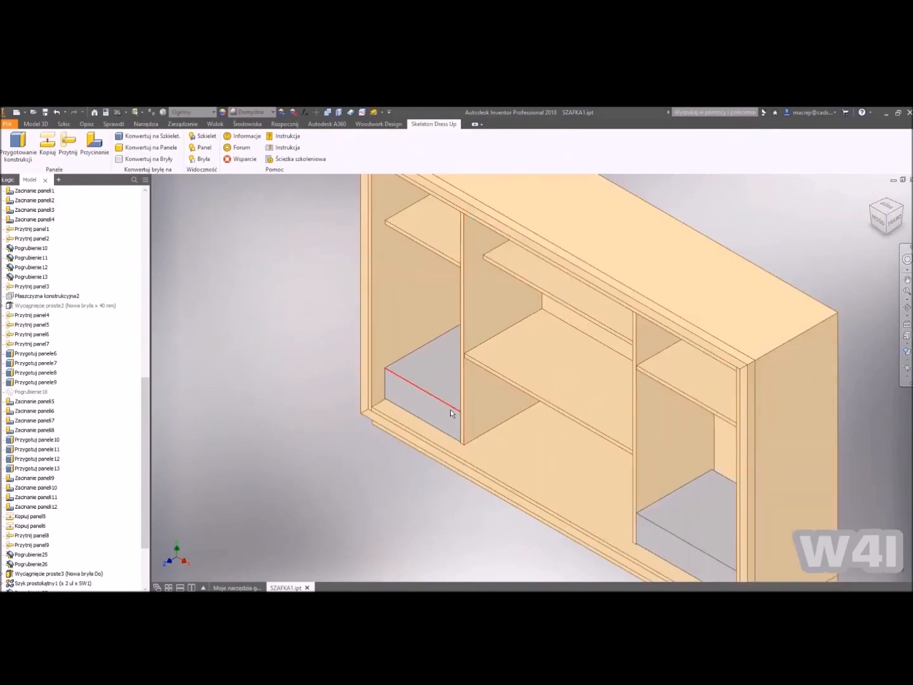
{"action": "scroll", "coordinate": [487, 416], "scroll_direction": "up", "scroll_amount": 4}
{"action": "middle_click_drag", "start_coordinate": [579, 414], "coordinate": [584, 401], "text": "shift"}
{"action": "scroll", "coordinate": [444, 444], "scroll_direction": "down", "scroll_amount": 4}
{"action": "key", "text": "s"}
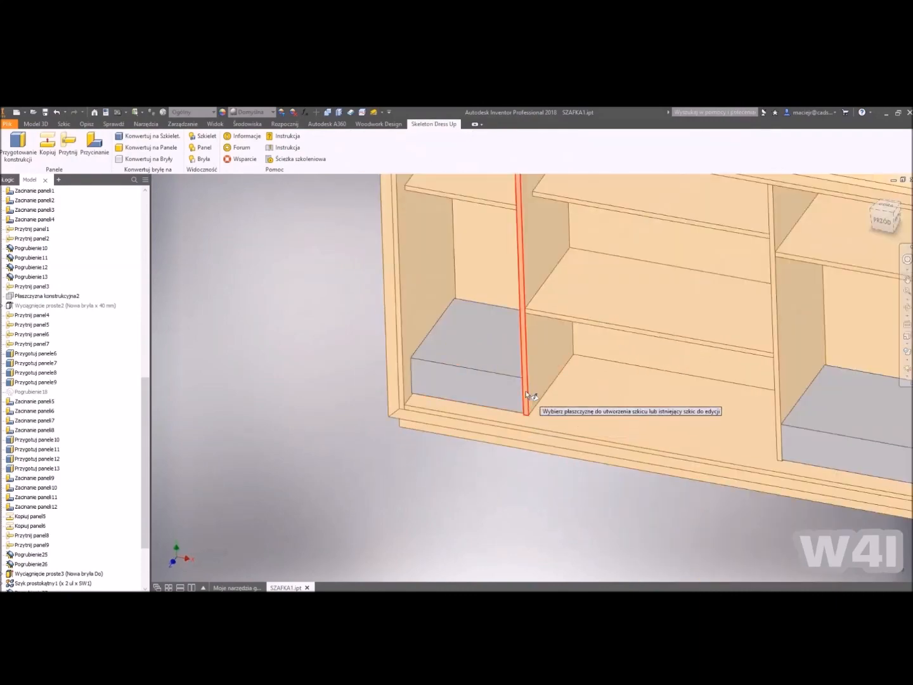
{"action": "left_click", "coordinate": [525, 391]}
{"action": "scroll", "coordinate": [540, 401], "scroll_direction": "up", "scroll_amount": 4}
{"action": "left_click", "coordinate": [123, 144]}
{"action": "left_click", "coordinate": [567, 355]}
{"action": "left_click", "coordinate": [335, 443]}
Dimension the drawer front rectangle's bottom edge 2 mm below the drawer body and its divider-side edge at 2 mm.
{"action": "key", "text": "d"}
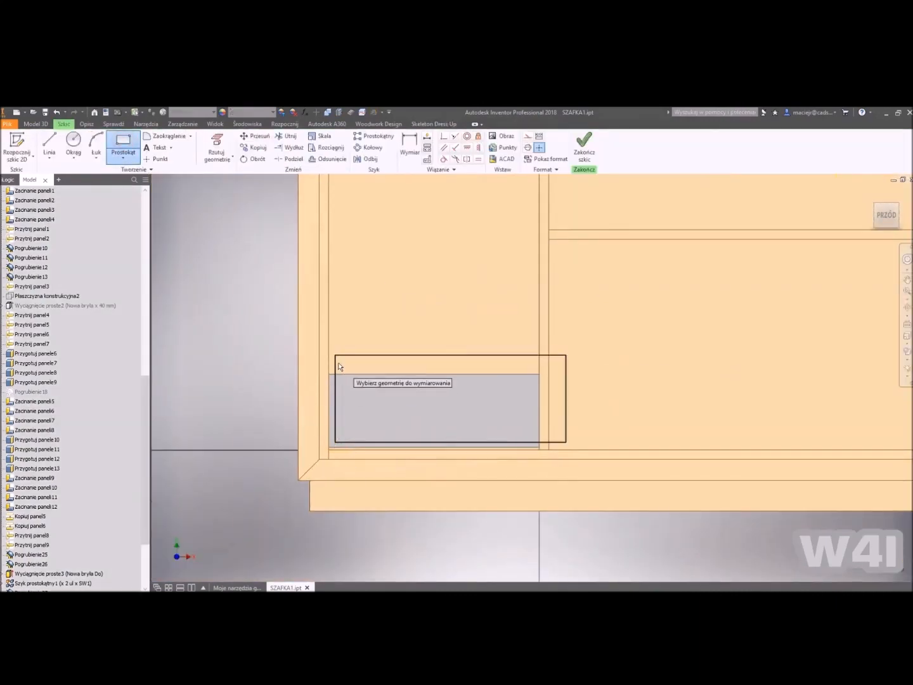
{"action": "left_click", "coordinate": [549, 442]}
{"action": "scroll", "coordinate": [533, 442], "scroll_direction": "down", "scroll_amount": 4}
{"action": "left_click", "coordinate": [534, 461]}
{"action": "left_click", "coordinate": [534, 449]}
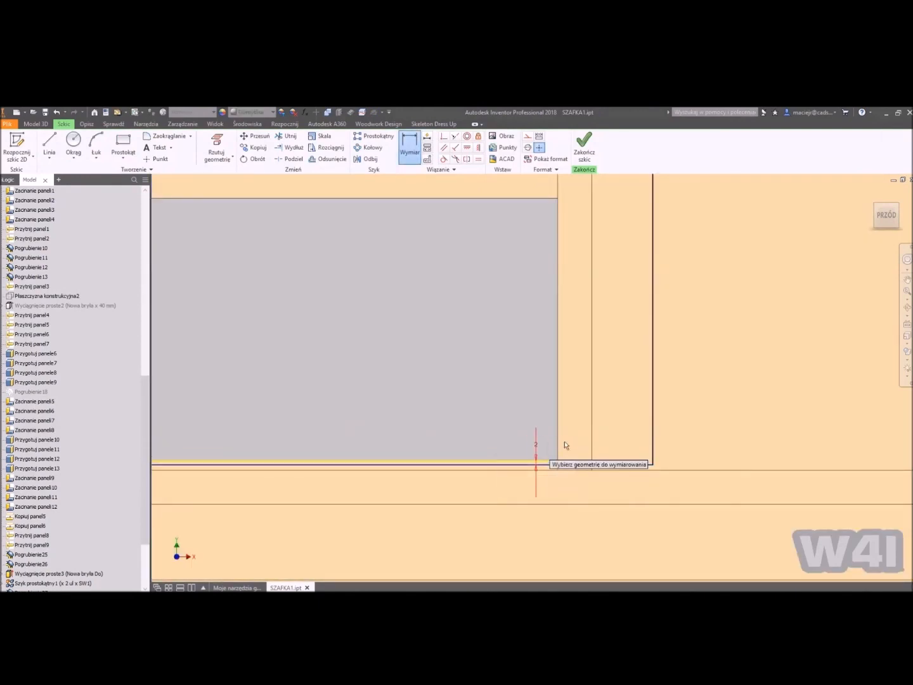
{"action": "scroll", "coordinate": [653, 443], "scroll_direction": "up", "scroll_amount": 4}
{"action": "left_click", "coordinate": [625, 340]}
{"action": "left_click", "coordinate": [642, 339]}
{"action": "type", "text": "2"}
{"action": "key", "text": "Return"}
Extrude the drawer front rectangle by the thickness parameter GRP.
{"action": "middle_click_drag", "start_coordinate": [659, 346], "coordinate": [620, 367], "text": "shift"}
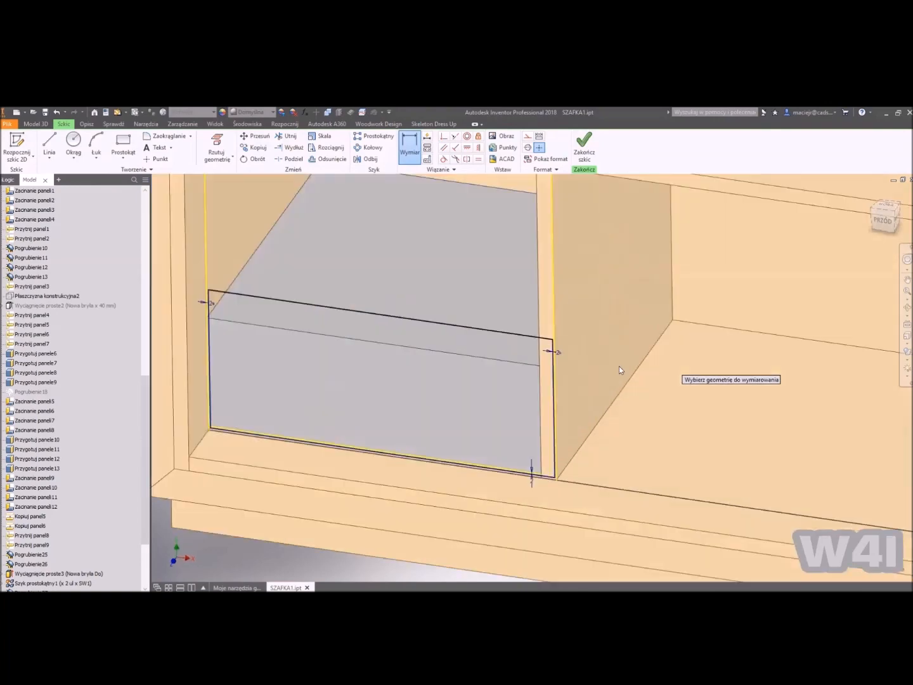
{"action": "scroll", "coordinate": [619, 366], "scroll_direction": "up", "scroll_amount": 2}
{"action": "type", "text": "eGRP"}
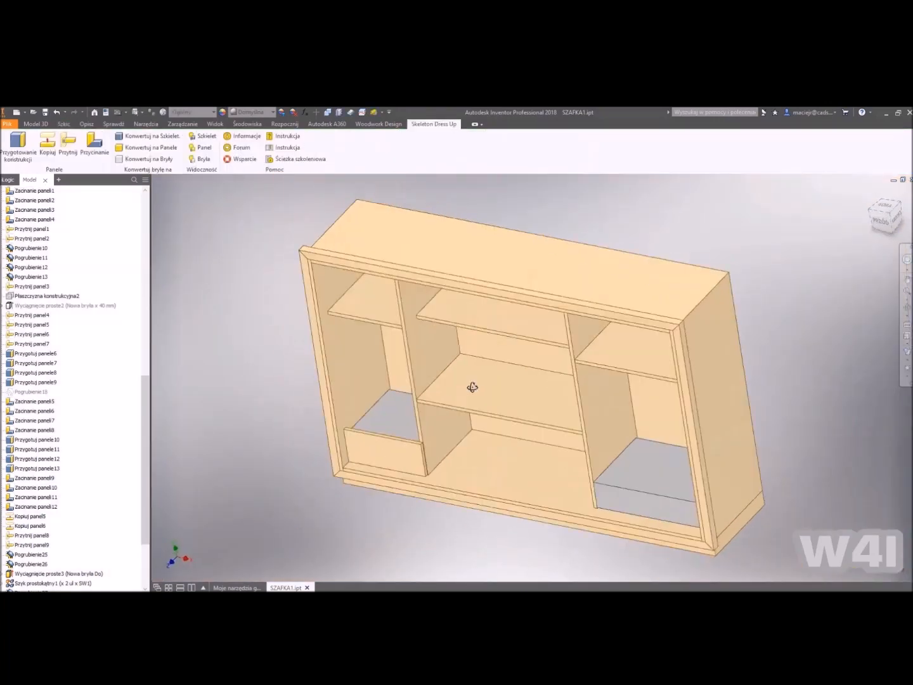
Edit the left drawer front's sketch and dimension its top edge 40 mm above the drawer body.
{"action": "double_click", "coordinate": [393, 453]}
{"action": "key", "text": "d"}
{"action": "left_click", "coordinate": [441, 461]}
{"action": "type", "text": "40"}
{"action": "key", "text": "Return"}
Sketch a second drawer front rectangle over the right drawer body, starting at the divider, on a new front sketch.
{"action": "scroll", "coordinate": [571, 414], "scroll_direction": "up", "scroll_amount": 3}
{"action": "middle_click_drag", "start_coordinate": [732, 420], "coordinate": [705, 348]}
{"action": "middle_click_drag", "start_coordinate": [704, 348], "coordinate": [577, 419], "text": "shift"}
{"action": "middle_click_drag", "start_coordinate": [752, 374], "coordinate": [611, 352]}
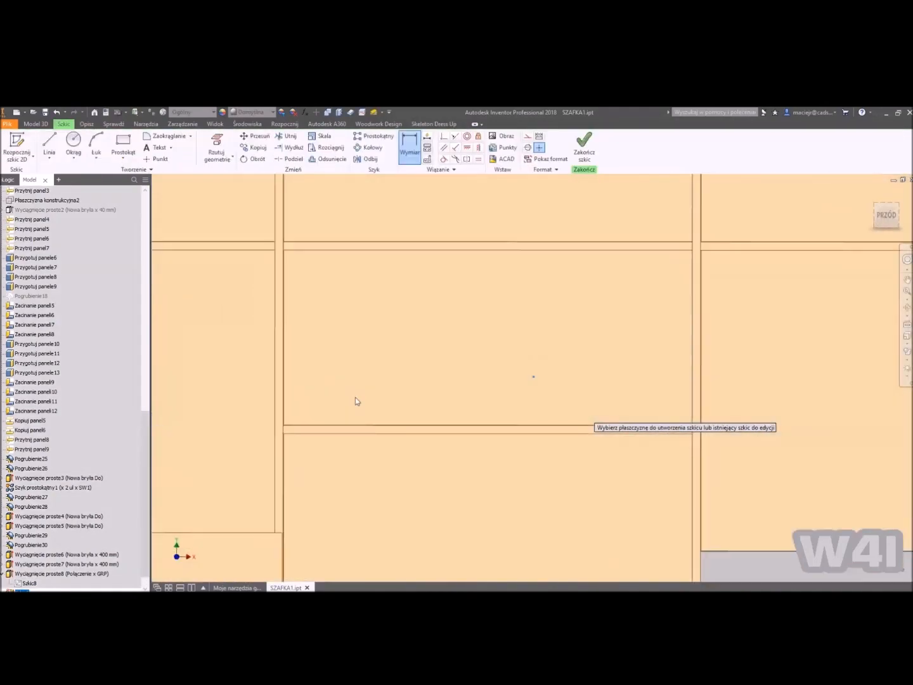
{"action": "key", "text": "Escape"}
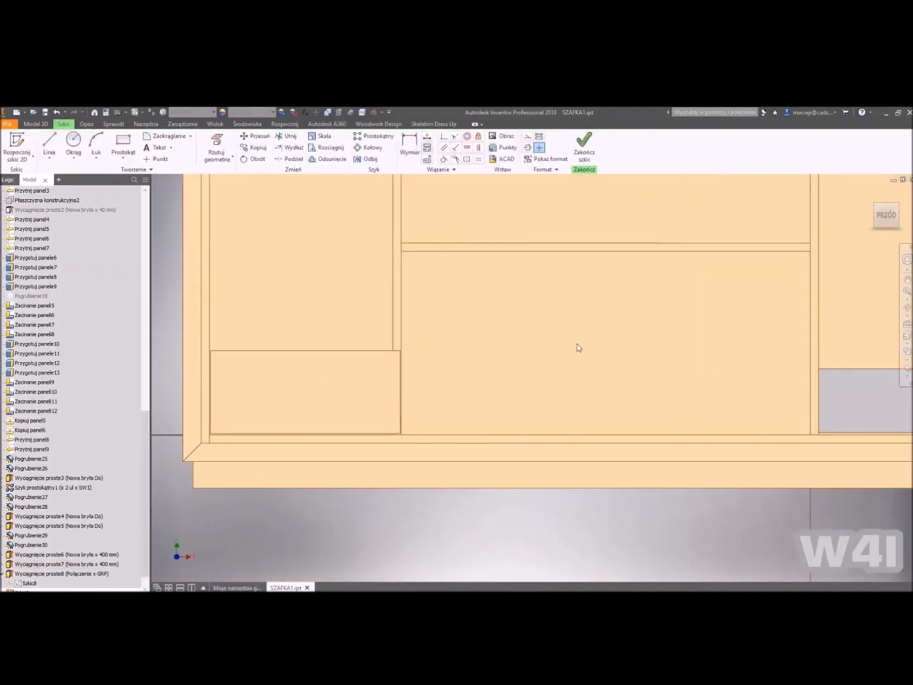
{"action": "scroll", "coordinate": [577, 348], "scroll_direction": "up", "scroll_amount": 5}
{"action": "middle_click_drag", "start_coordinate": [577, 347], "coordinate": [473, 331], "text": "shift"}
{"action": "left_click", "coordinate": [123, 144]}
{"action": "middle_click_drag", "start_coordinate": [716, 346], "coordinate": [688, 380], "text": "shift"}
{"action": "scroll", "coordinate": [688, 394], "scroll_direction": "down", "scroll_amount": 6}
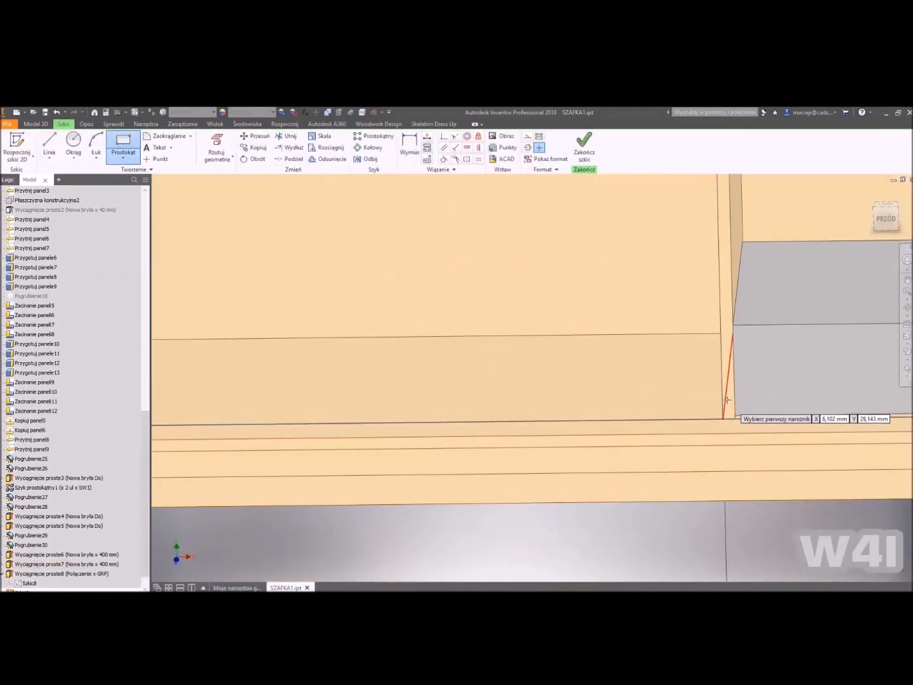
{"action": "left_click", "coordinate": [727, 399]}
{"action": "scroll", "coordinate": [737, 393], "scroll_direction": "up", "scroll_amount": 5}
{"action": "left_click", "coordinate": [871, 328]}
Make the right drawer front rectangle's top and bottom edges collinear with the matching edges of the left drawer front.
{"action": "middle_click_drag", "start_coordinate": [871, 327], "coordinate": [707, 305]}
{"action": "left_click", "coordinate": [627, 306]}
{"action": "left_click", "coordinate": [622, 373]}
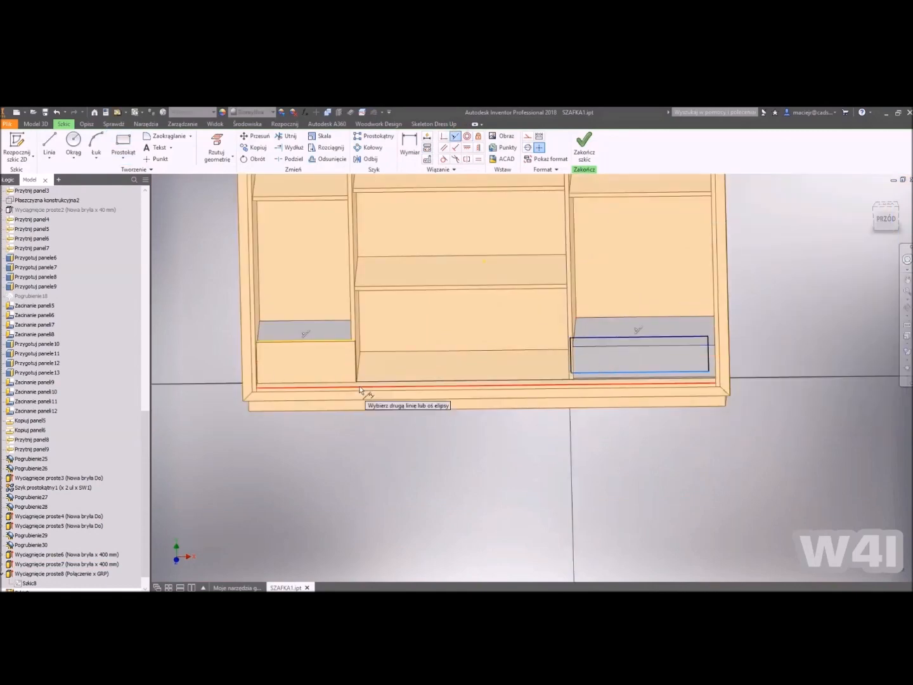
{"action": "left_click", "coordinate": [353, 387]}
{"action": "scroll", "coordinate": [560, 345], "scroll_direction": "down", "scroll_amount": 6}
Dimension the right drawer front rectangle's side clearance at 2 mm.
{"action": "key", "text": "d"}
{"action": "left_click", "coordinate": [587, 341]}
{"action": "type", "text": "2"}
{"action": "key", "text": "Return"}
{"action": "left_click", "coordinate": [720, 359]}
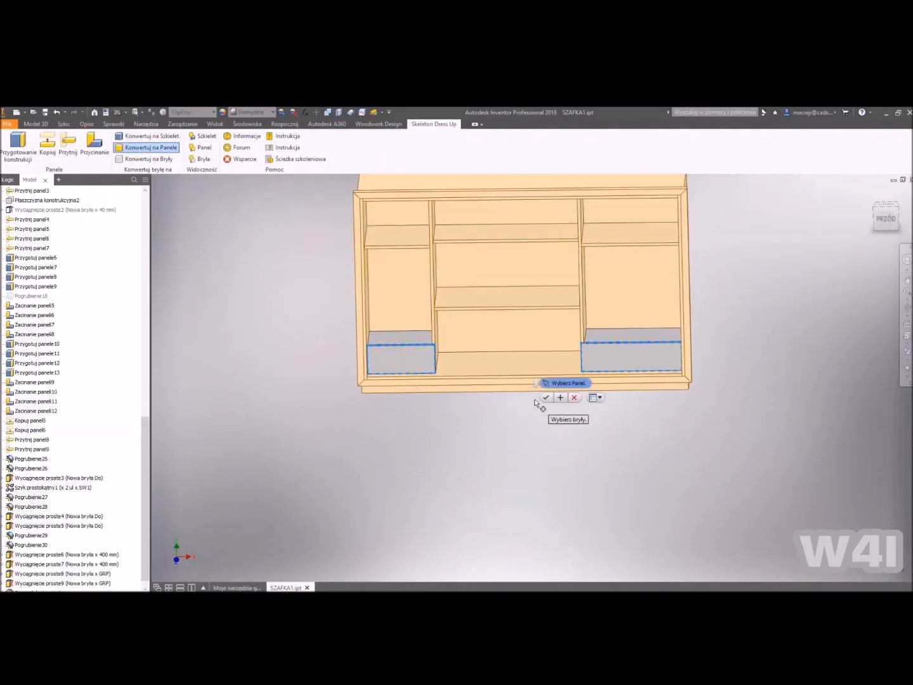
Convert both drawer front bodies to panels.
{"action": "left_click", "coordinate": [546, 397]}
{"action": "middle_click_drag", "start_coordinate": [751, 373], "coordinate": [654, 399], "text": "shift"}
{"action": "middle_click_drag", "start_coordinate": [314, 390], "coordinate": [306, 463]}
Show the skeleton body Bryła3 and prepare an inward 50 mm thick panel on its front face.
{"action": "scroll", "coordinate": [29, 217], "scroll_direction": "up", "scroll_amount": 19}
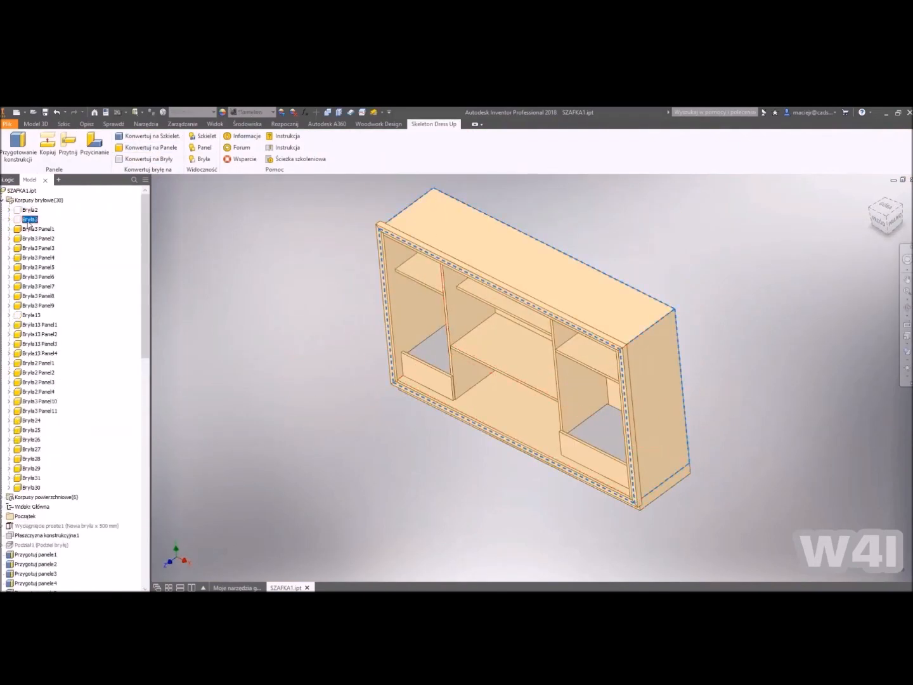
{"action": "right_click", "coordinate": [29, 219]}
{"action": "left_click", "coordinate": [83, 294]}
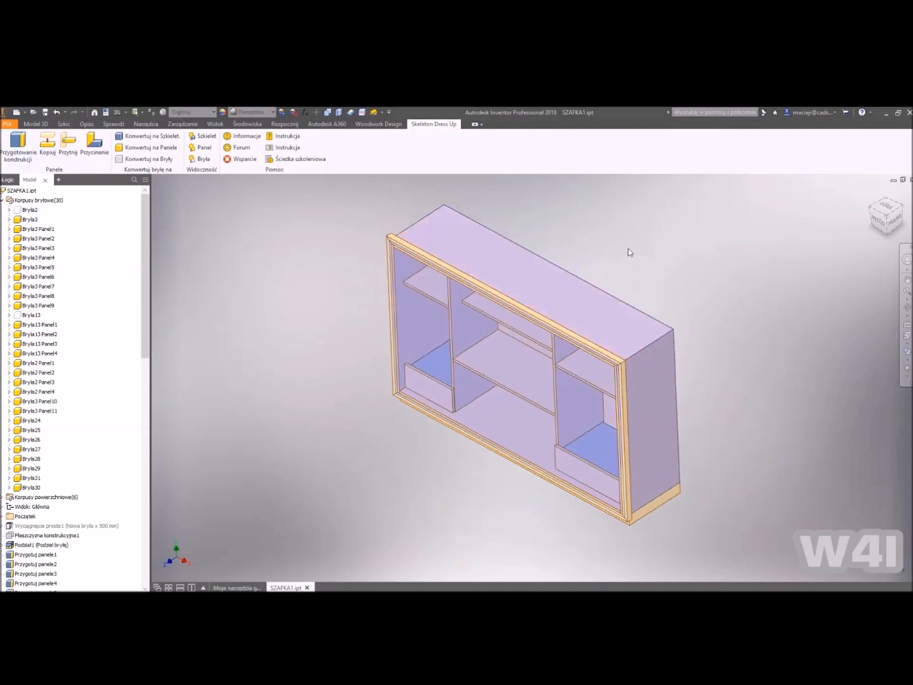
{"action": "left_click", "coordinate": [18, 145]}
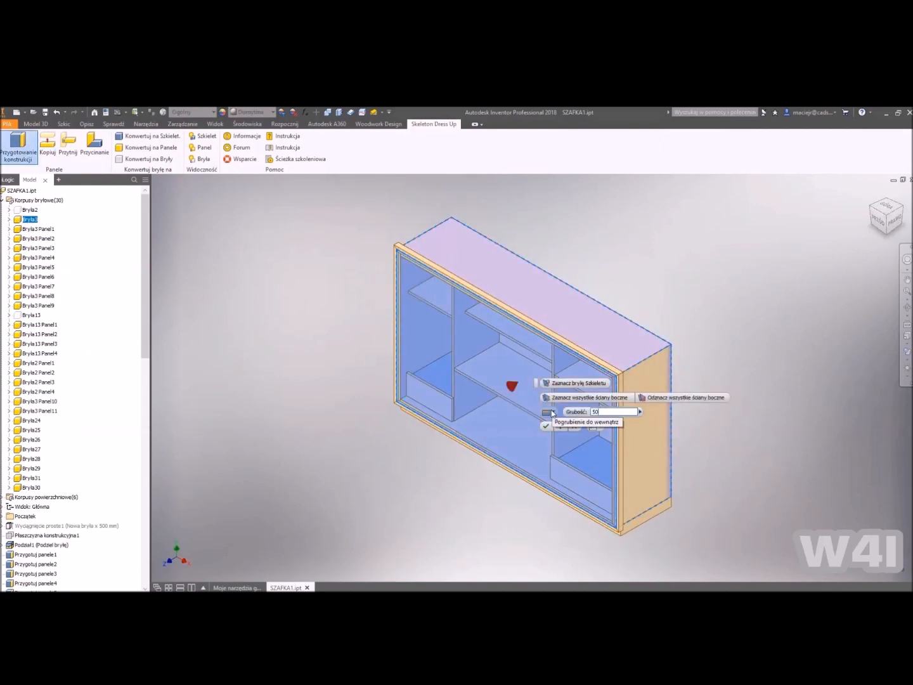
{"action": "left_click", "coordinate": [545, 426]}
Trim the new front panel to the surrounding frame panels.
{"action": "left_click", "coordinate": [68, 146]}
{"action": "key", "text": "Escape"}
{"action": "left_click", "coordinate": [68, 146]}
{"action": "left_click", "coordinate": [452, 351]}
{"action": "scroll", "coordinate": [396, 261], "scroll_direction": "down", "scroll_amount": 5}
{"action": "left_click", "coordinate": [586, 397]}
{"action": "left_click", "coordinate": [400, 270]}
{"action": "left_click", "coordinate": [426, 261]}
{"action": "scroll", "coordinate": [415, 262], "scroll_direction": "up", "scroll_amount": 4}
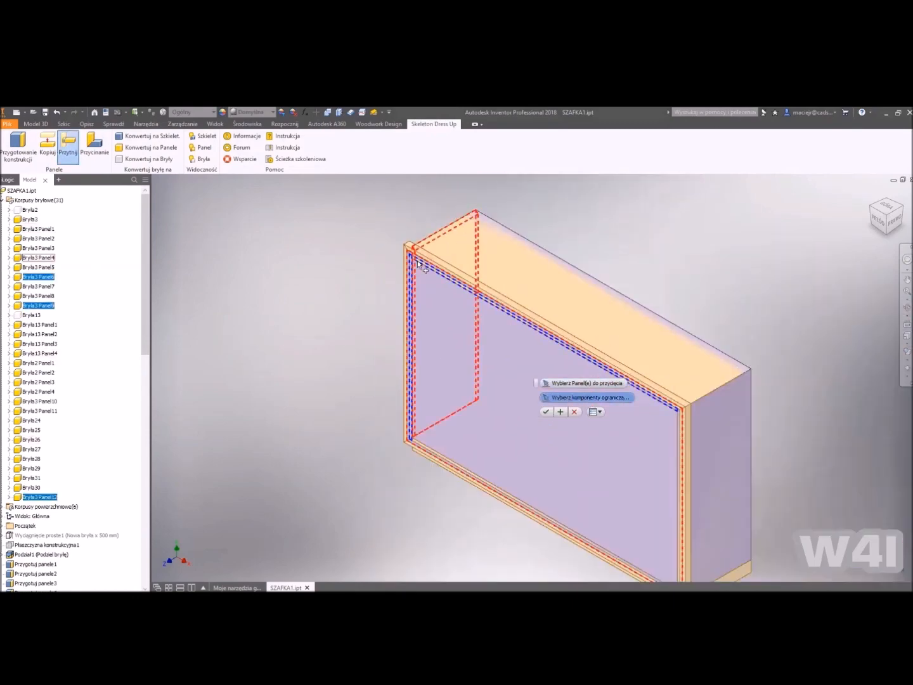
{"action": "scroll", "coordinate": [415, 438], "scroll_direction": "down", "scroll_amount": 3}
{"action": "left_click", "coordinate": [409, 385]}
{"action": "scroll", "coordinate": [415, 388], "scroll_direction": "up", "scroll_amount": 5}
{"action": "middle_click_drag", "start_coordinate": [608, 472], "coordinate": [743, 466], "text": "shift"}
{"action": "scroll", "coordinate": [659, 419], "scroll_direction": "down", "scroll_amount": 5}
{"action": "left_click", "coordinate": [665, 405]}
{"action": "left_click", "coordinate": [546, 412]}
{"action": "scroll", "coordinate": [624, 361], "scroll_direction": "up", "scroll_amount": 5}
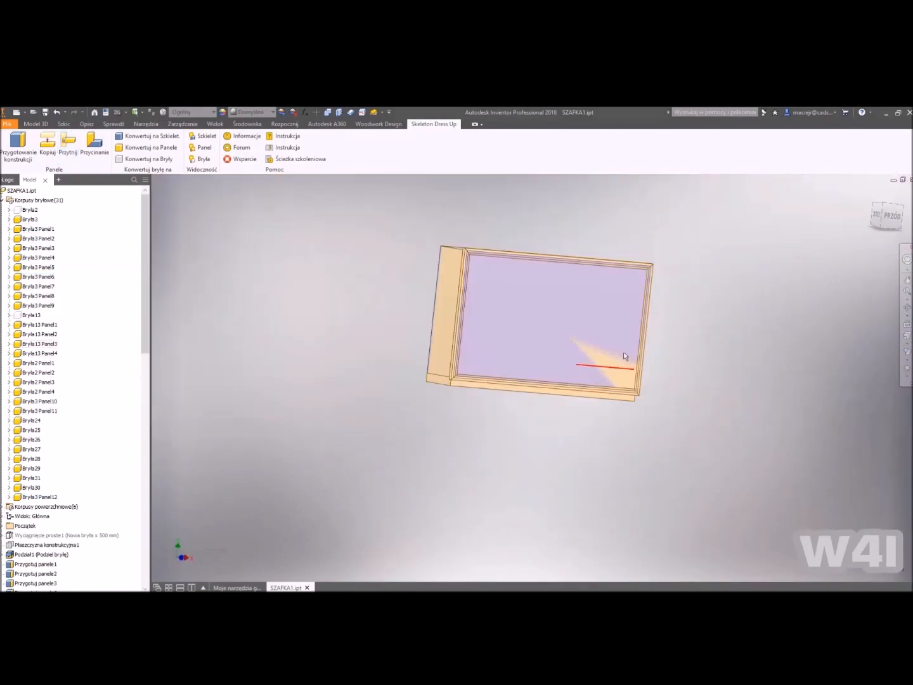
Hide the skeleton body Bryła3 and give the front panel a transparent appearance.
{"action": "middle_click_drag", "start_coordinate": [623, 353], "coordinate": [512, 374], "text": "shift"}
{"action": "right_click", "coordinate": [29, 219]}
{"action": "left_click", "coordinate": [54, 265]}
{"action": "left_click", "coordinate": [870, 197]}
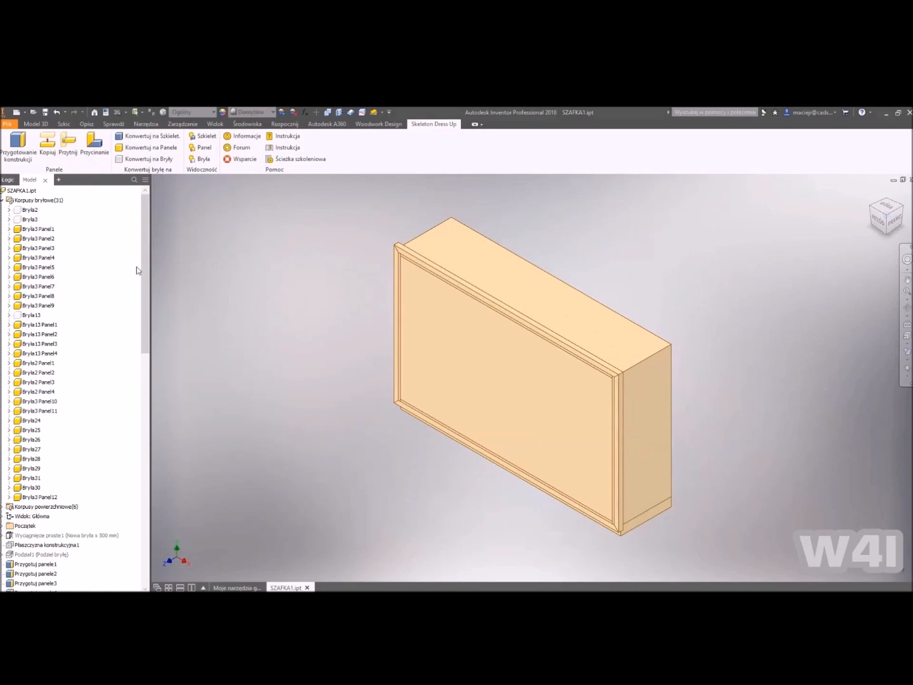
{"action": "left_click", "coordinate": [269, 115]}
{"action": "left_click", "coordinate": [298, 265]}
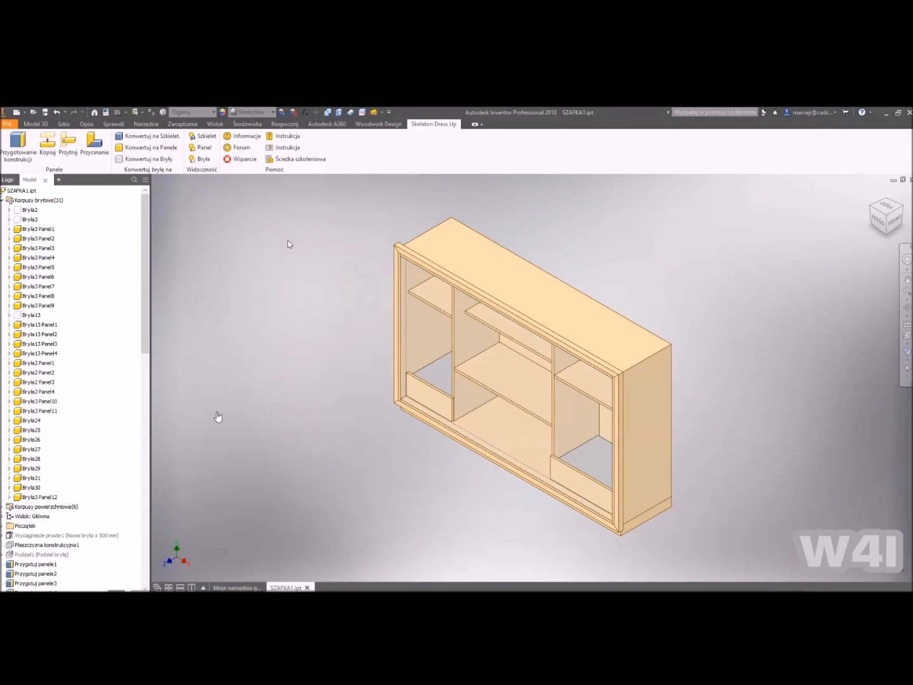
{"action": "scroll", "coordinate": [494, 367], "scroll_direction": "down", "scroll_amount": 4}
{"action": "scroll", "coordinate": [494, 317], "scroll_direction": "up", "scroll_amount": 3}
{"action": "scroll", "coordinate": [408, 240], "scroll_direction": "up", "scroll_amount": 1}
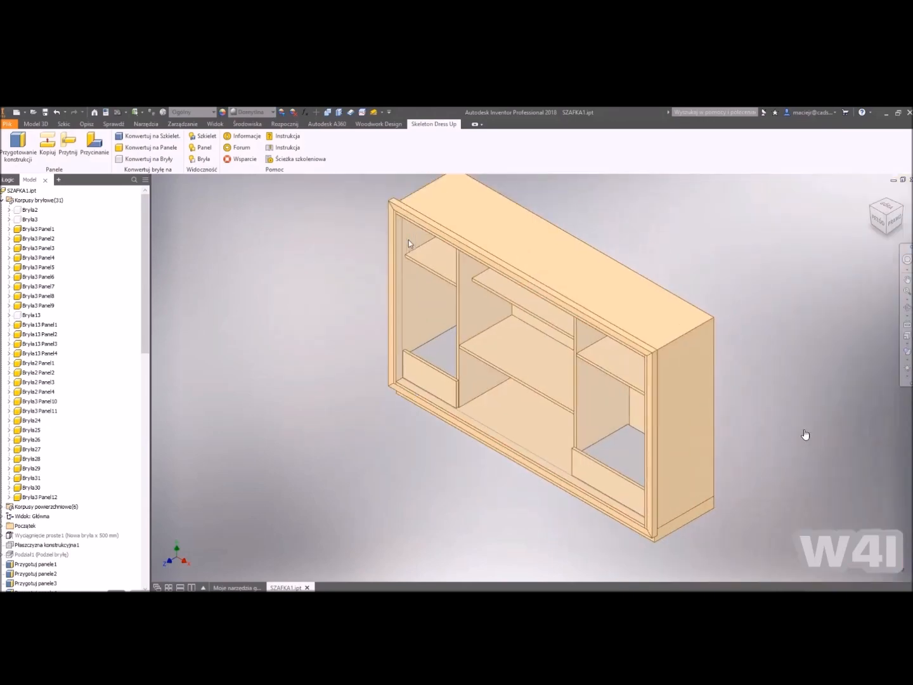
{"action": "left_click", "coordinate": [804, 430]}
{"action": "left_click", "coordinate": [753, 421]}
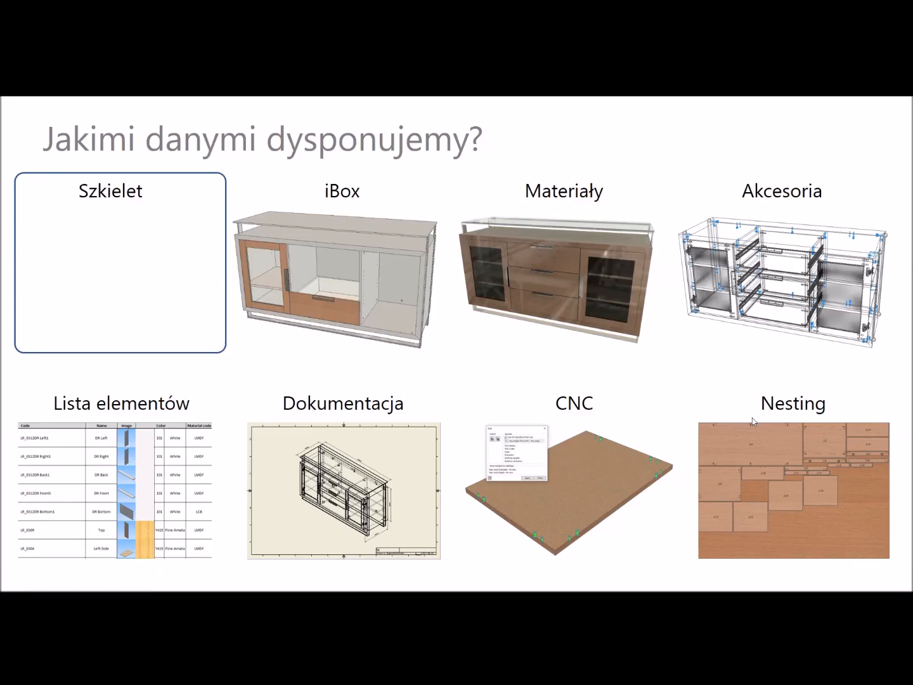
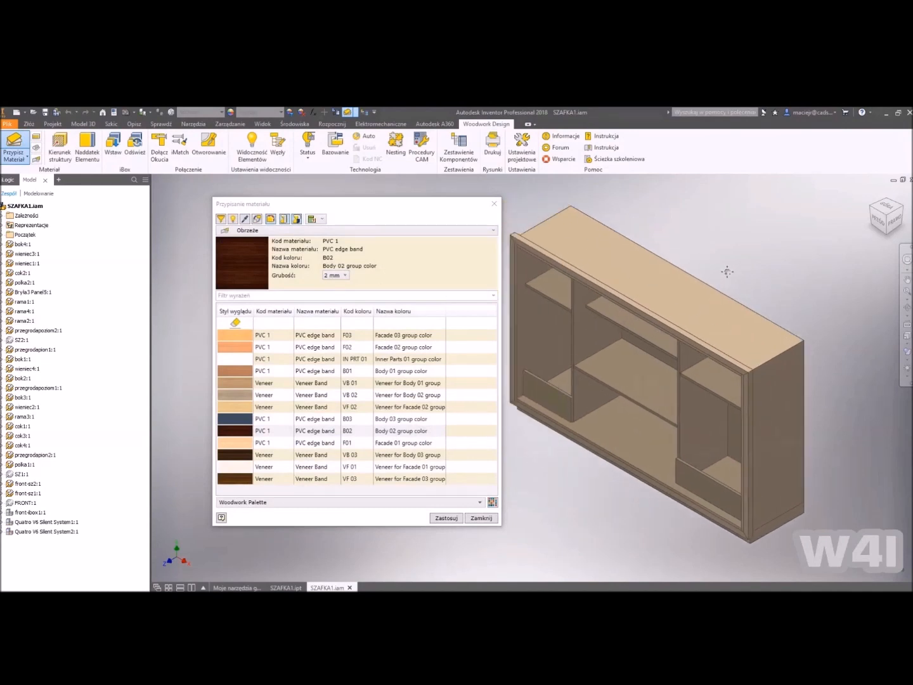
Assign laminated board LMDF in colour B01 to the drawer fronts, shelves, dividers and inner carcass panels of SZAFKA1.iam.
{"action": "left_click", "coordinate": [277, 231]}
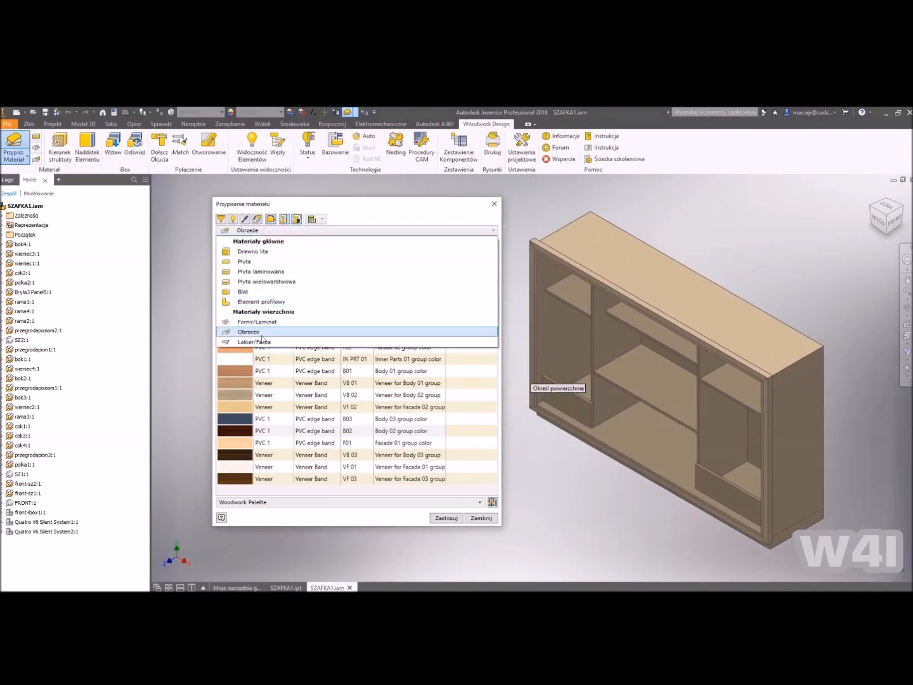
{"action": "left_click", "coordinate": [263, 271]}
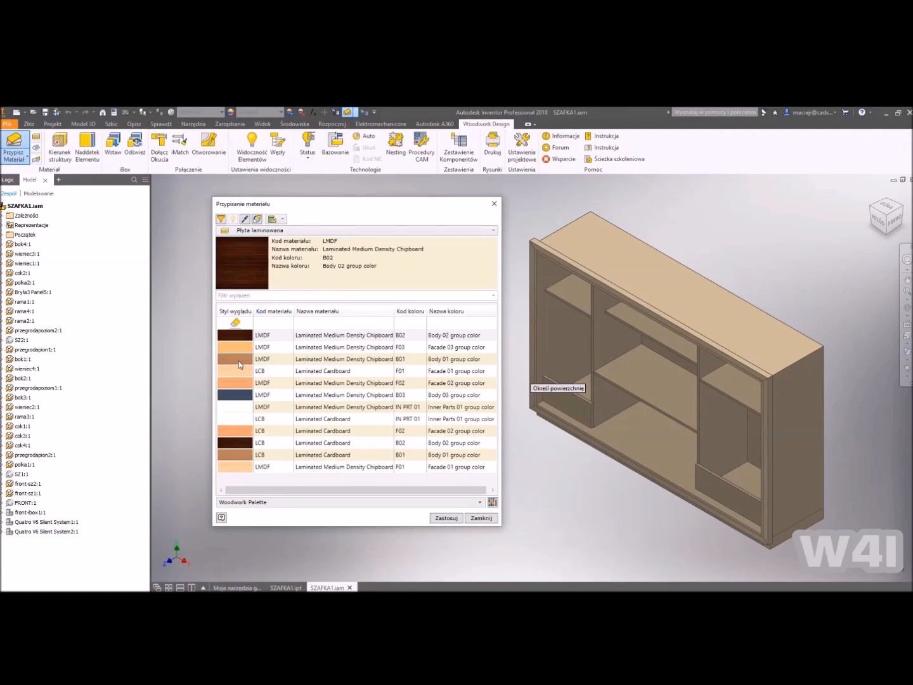
{"action": "left_click", "coordinate": [237, 362]}
{"action": "left_click", "coordinate": [568, 400]}
{"action": "left_click", "coordinate": [728, 493]}
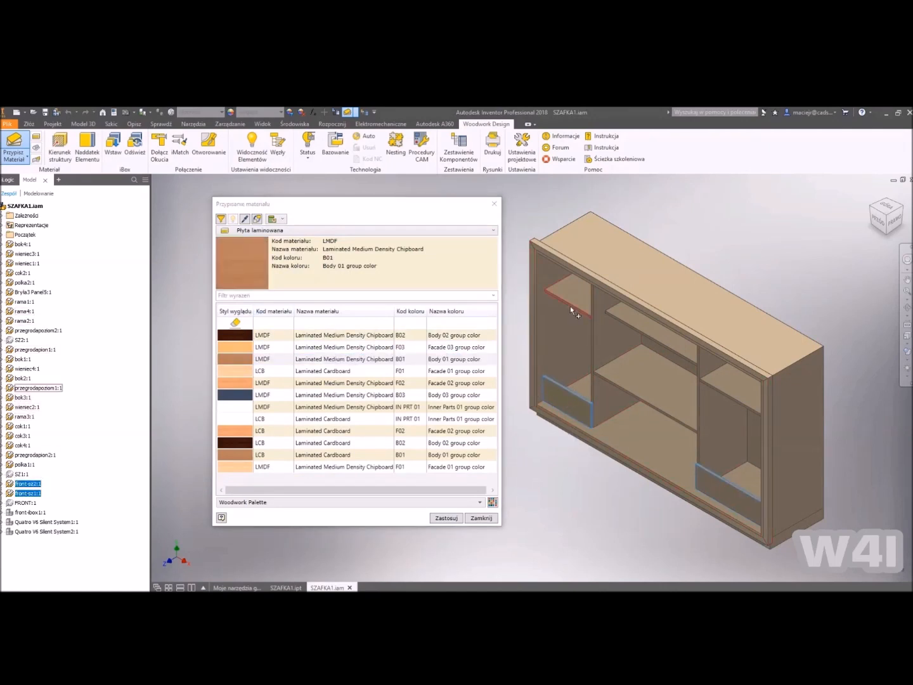
{"action": "left_click", "coordinate": [560, 291]}
{"action": "left_click", "coordinate": [595, 346]}
{"action": "left_click", "coordinate": [627, 368]}
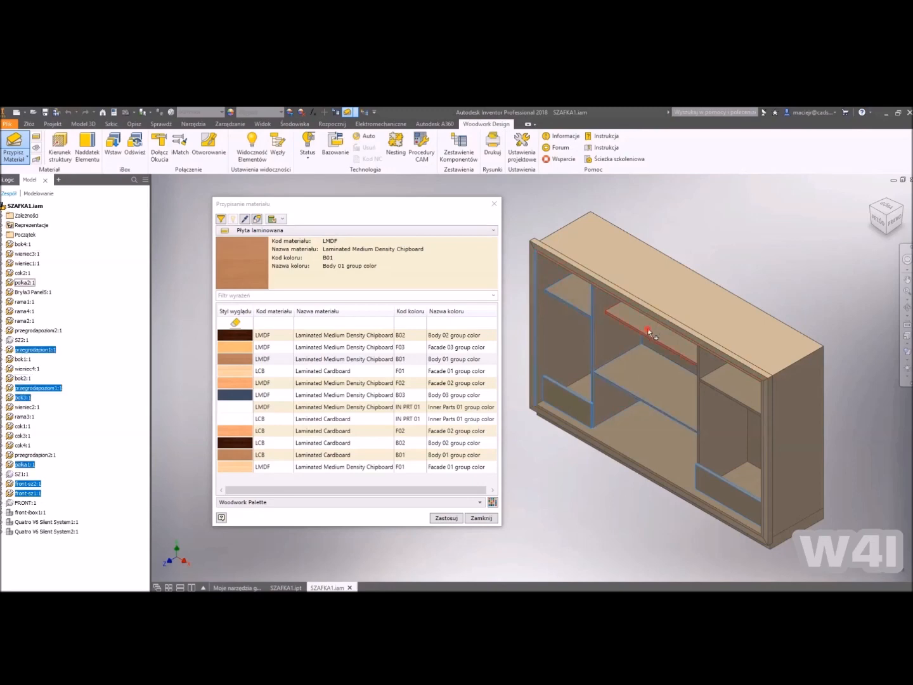
{"action": "left_click", "coordinate": [727, 388]}
{"action": "left_click", "coordinate": [723, 430]}
{"action": "middle_click_drag", "start_coordinate": [728, 452], "coordinate": [672, 381], "text": "shift"}
{"action": "left_click", "coordinate": [840, 437]}
{"action": "left_click", "coordinate": [867, 333]}
{"action": "left_click", "coordinate": [454, 518]}
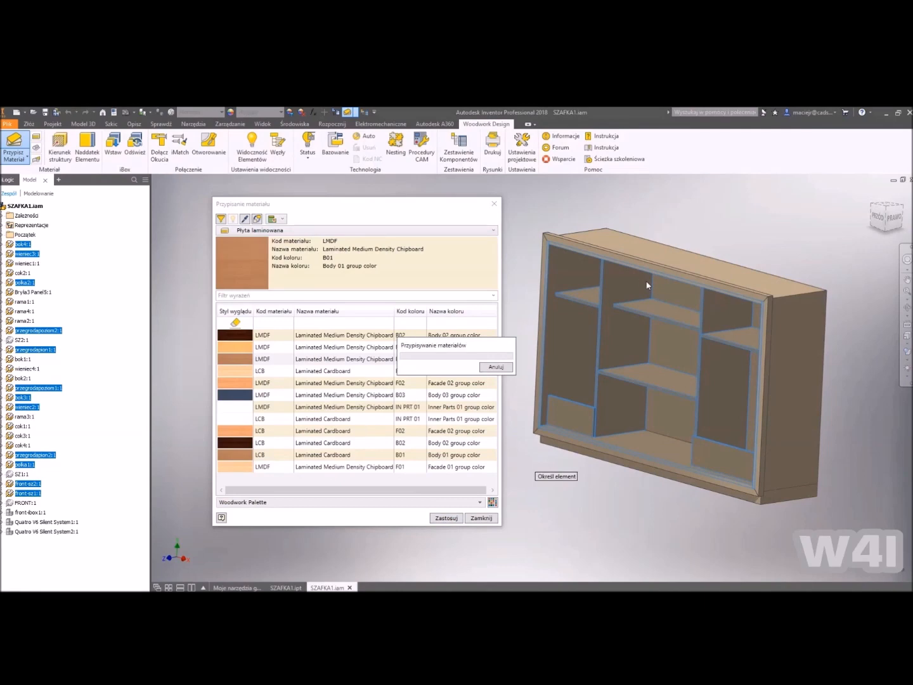
Assign laminated board LMDF in colour B02 to the outer top, bottom and side panels.
{"action": "middle_click_drag", "start_coordinate": [646, 281], "coordinate": [655, 239], "text": "shift"}
{"action": "left_click", "coordinate": [247, 340]}
{"action": "left_click", "coordinate": [603, 249]}
{"action": "left_click", "coordinate": [827, 347]}
{"action": "middle_click_drag", "start_coordinate": [585, 473], "coordinate": [628, 431], "text": "shift"}
{"action": "left_click", "coordinate": [613, 424]}
{"action": "left_click", "coordinate": [448, 519]}
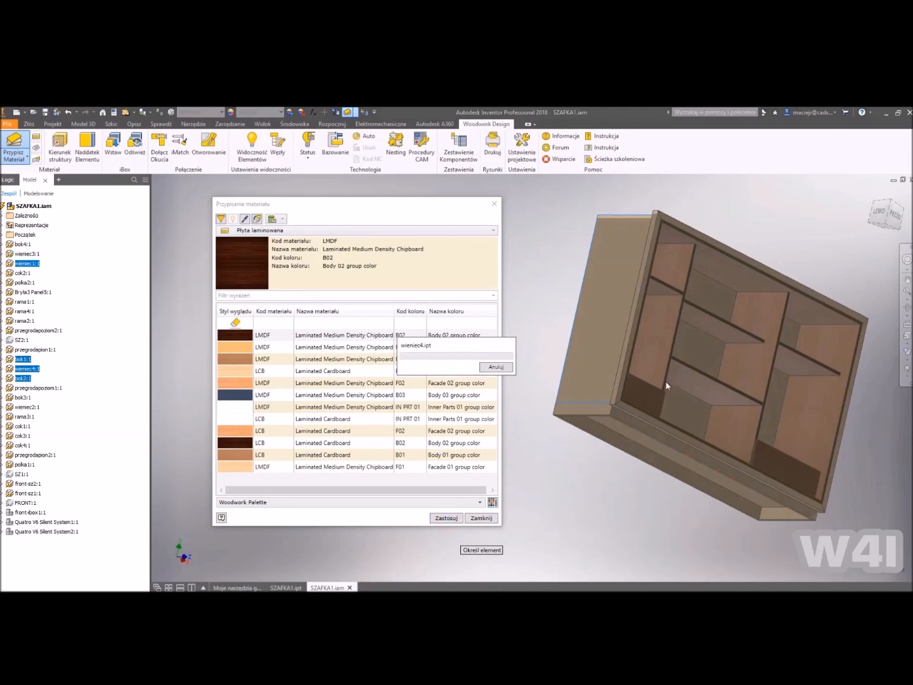
{"action": "middle_click_drag", "start_coordinate": [628, 380], "coordinate": [508, 382], "text": "shift"}
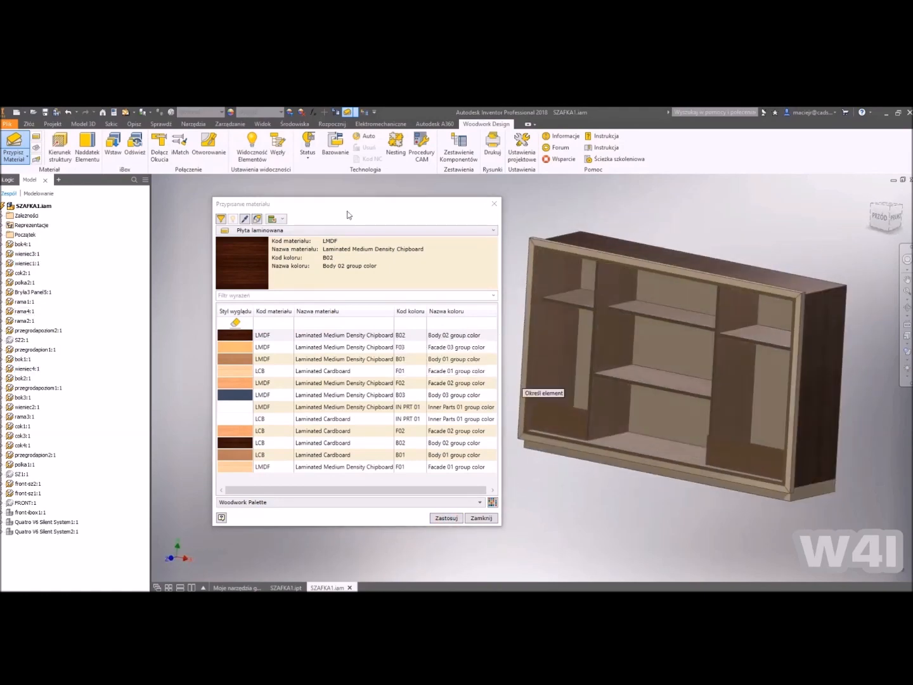
Assign laminated board LMDF in colour B01 to the cabinet's back panel.
{"action": "left_click", "coordinate": [645, 341]}
{"action": "left_click", "coordinate": [434, 517]}
{"action": "middle_click_drag", "start_coordinate": [577, 347], "coordinate": [655, 342], "text": "shift"}
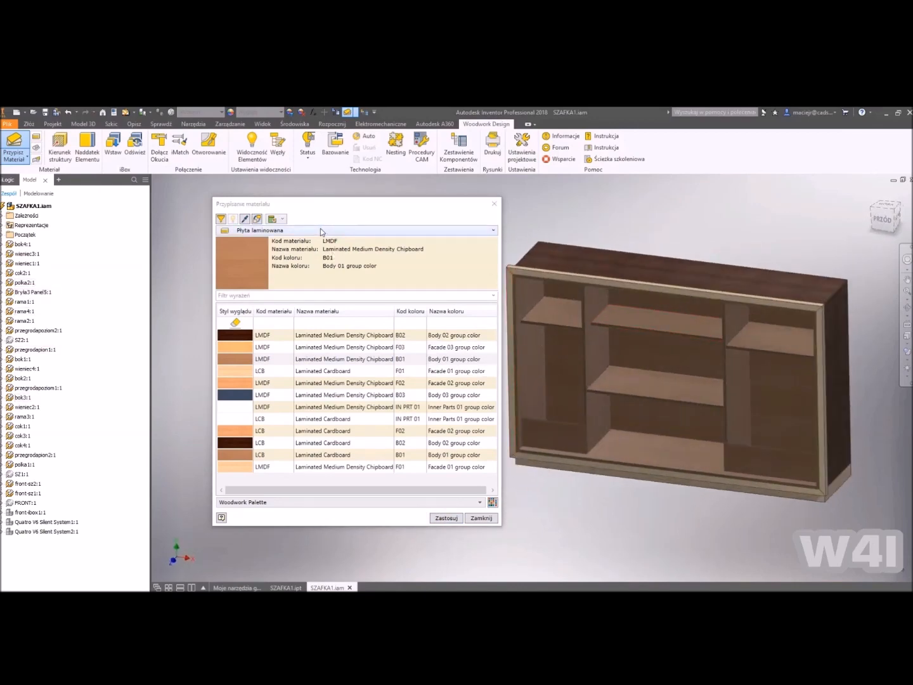
Choose the PVC 1 edge band in colour B01 and select the front edges of the inner carcass panels, dividers and shelves.
{"action": "left_click", "coordinate": [257, 231]}
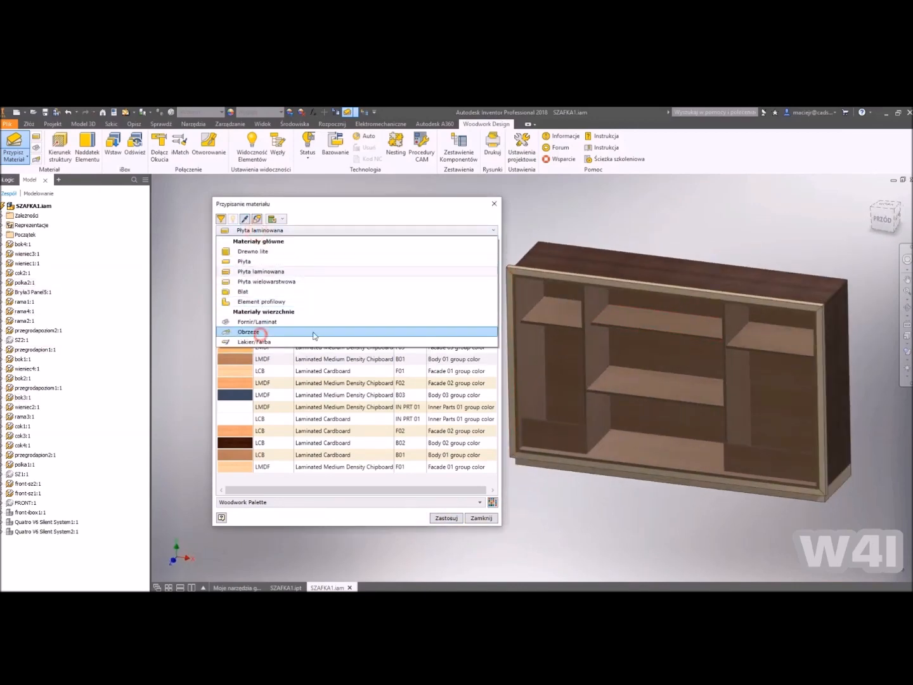
{"action": "left_click", "coordinate": [257, 332]}
{"action": "scroll", "coordinate": [674, 272], "scroll_direction": "up", "scroll_amount": 5}
{"action": "scroll", "coordinate": [674, 271], "scroll_direction": "up", "scroll_amount": 2}
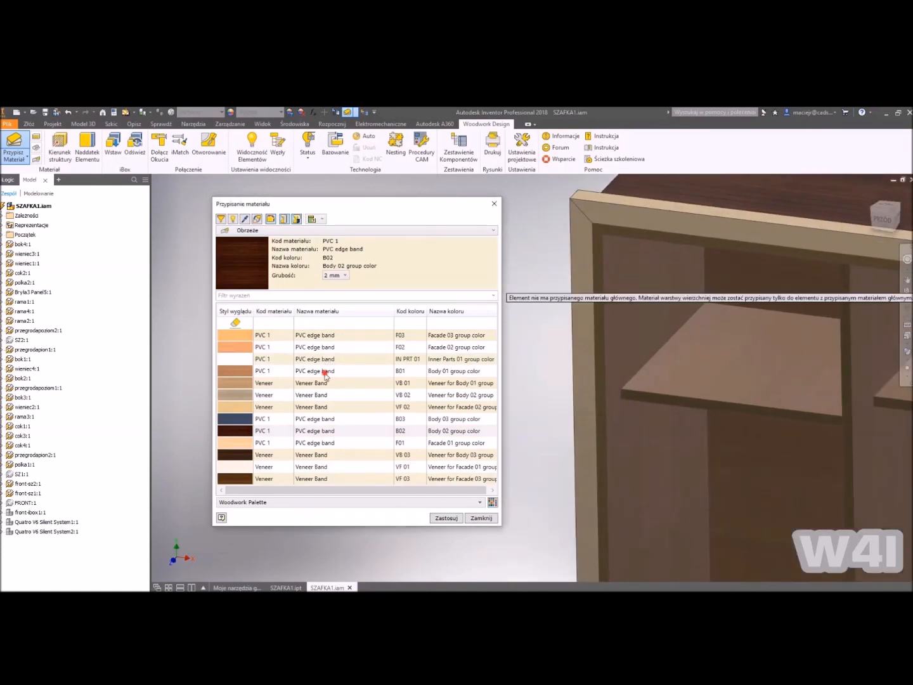
{"action": "left_click", "coordinate": [326, 372]}
{"action": "left_click", "coordinate": [614, 232]}
{"action": "scroll", "coordinate": [615, 232], "scroll_direction": "down", "scroll_amount": 3}
{"action": "left_click", "coordinate": [622, 451]}
{"action": "middle_click_drag", "start_coordinate": [734, 418], "coordinate": [456, 387]}
{"action": "left_click", "coordinate": [710, 461]}
{"action": "middle_click_drag", "start_coordinate": [628, 346], "coordinate": [775, 401]}
{"action": "left_click", "coordinate": [728, 333]}
{"action": "left_click", "coordinate": [728, 332]}
{"action": "left_click", "coordinate": [716, 418]}
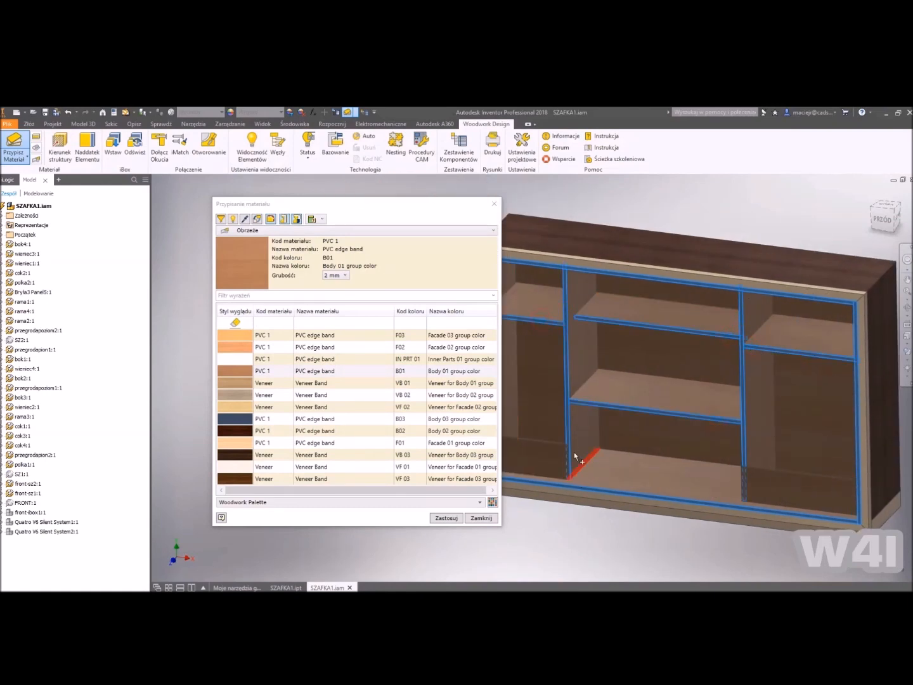
Add the edges of both drawer fronts to the selection and apply the B01 edge band.
{"action": "middle_click_drag", "start_coordinate": [574, 452], "coordinate": [648, 402], "text": "shift"}
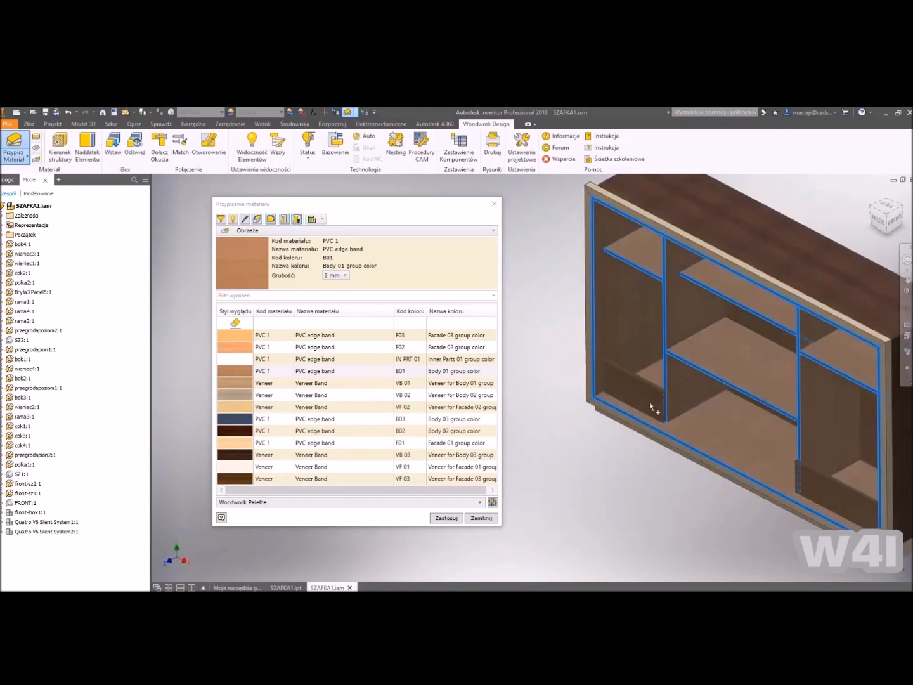
{"action": "scroll", "coordinate": [656, 388], "scroll_direction": "up", "scroll_amount": 6}
{"action": "left_click", "coordinate": [693, 416]}
{"action": "scroll", "coordinate": [728, 458], "scroll_direction": "down", "scroll_amount": 1}
{"action": "left_click", "coordinate": [727, 457]}
{"action": "scroll", "coordinate": [727, 457], "scroll_direction": "down", "scroll_amount": 3}
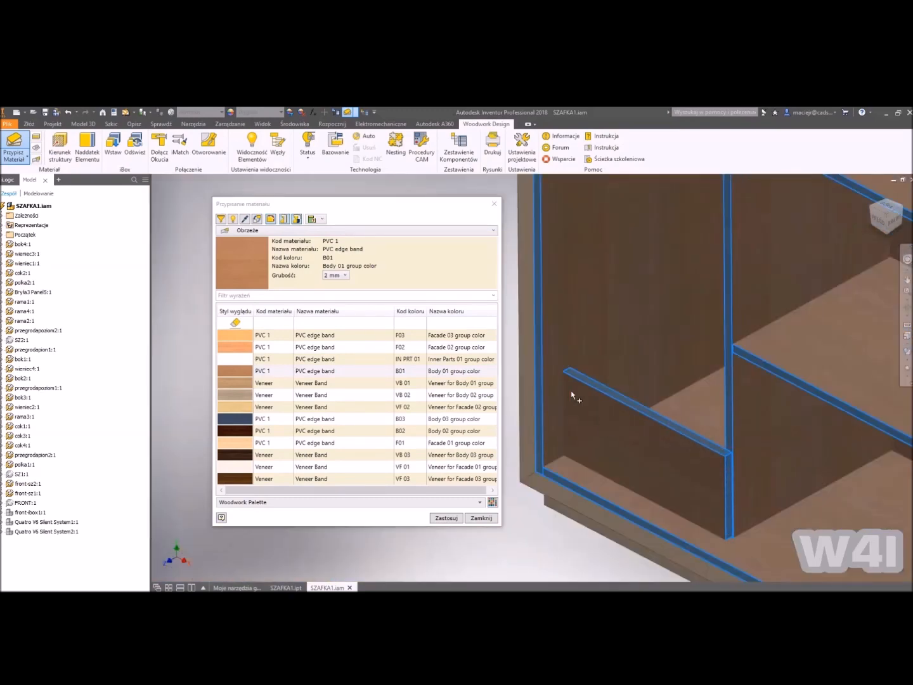
{"action": "scroll", "coordinate": [580, 452], "scroll_direction": "down", "scroll_amount": 3}
{"action": "scroll", "coordinate": [687, 473], "scroll_direction": "up", "scroll_amount": 2}
{"action": "left_click", "coordinate": [682, 468]}
{"action": "left_click", "coordinate": [684, 519]}
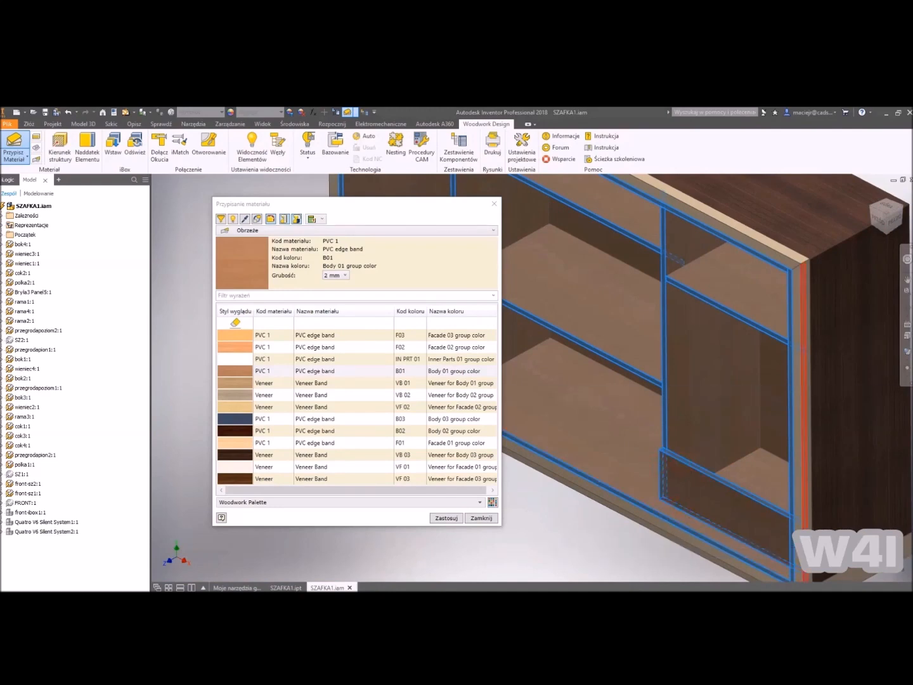
{"action": "scroll", "coordinate": [657, 410], "scroll_direction": "down", "scroll_amount": 3}
{"action": "middle_click_drag", "start_coordinate": [656, 411], "coordinate": [685, 413], "text": "shift"}
{"action": "left_click", "coordinate": [447, 517]}
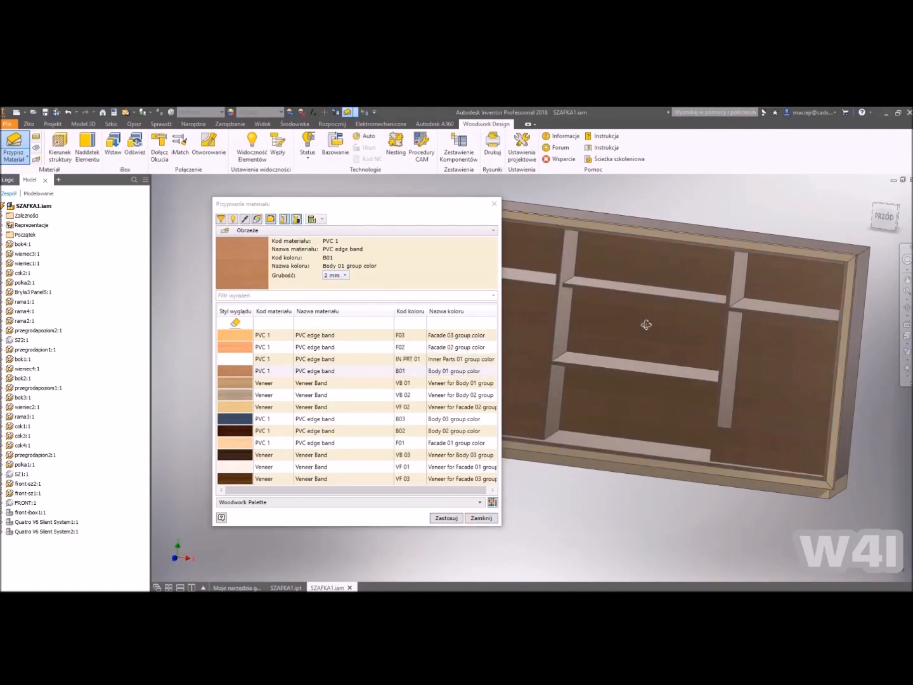
Assign the profile material RCTPF Rectangular Profile to the frame and plinth elements.
{"action": "key", "text": "F6"}
{"action": "left_click", "coordinate": [292, 231]}
{"action": "left_click", "coordinate": [276, 299]}
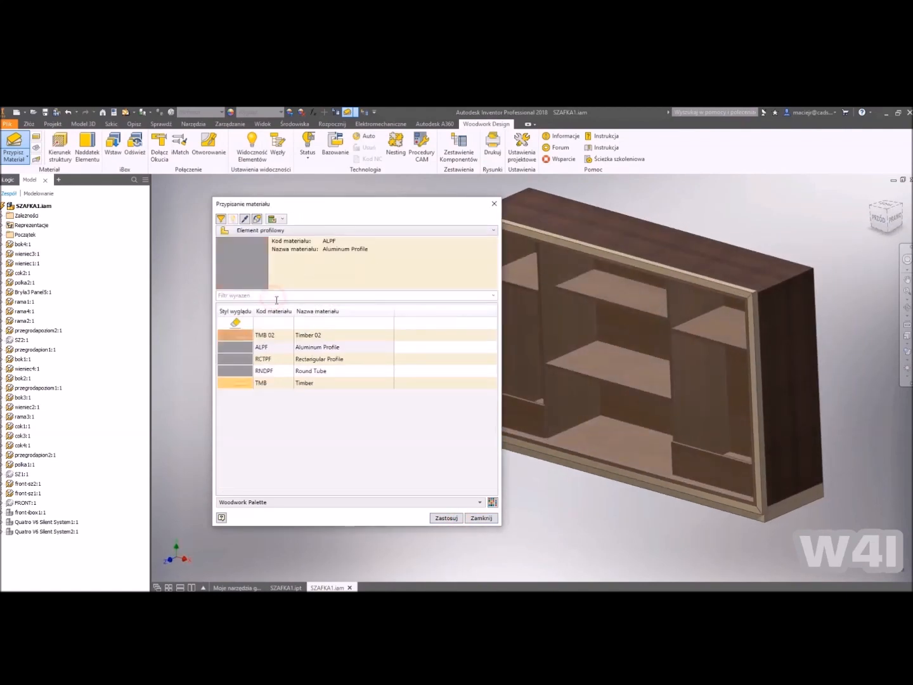
{"action": "left_click", "coordinate": [275, 347]}
{"action": "middle_click_drag", "start_coordinate": [802, 315], "coordinate": [813, 300]}
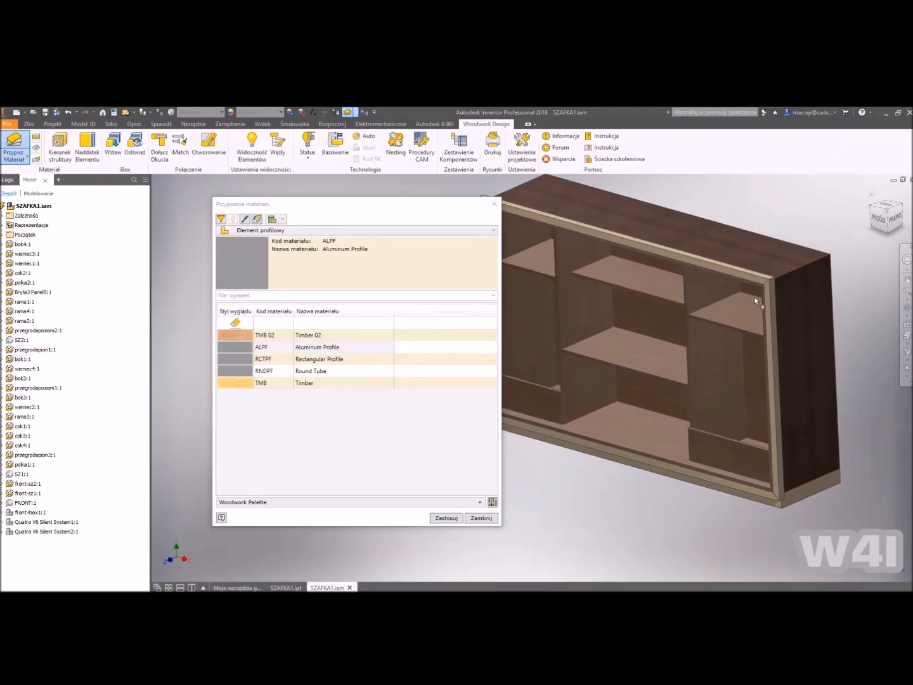
{"action": "scroll", "coordinate": [615, 345], "scroll_direction": "down", "scroll_amount": 4}
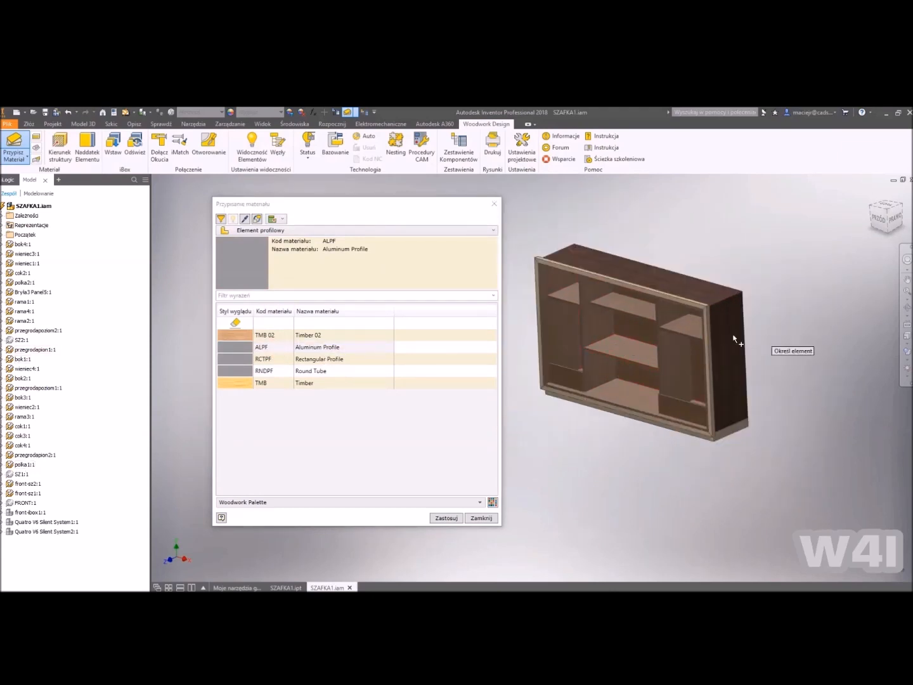
{"action": "left_click", "coordinate": [325, 363]}
{"action": "left_click", "coordinate": [722, 447]}
{"action": "left_click", "coordinate": [534, 381]}
{"action": "left_click", "coordinate": [547, 397]}
{"action": "left_click", "coordinate": [754, 436]}
{"action": "middle_click_drag", "start_coordinate": [573, 430], "coordinate": [637, 379], "text": "shift"}
{"action": "left_click", "coordinate": [551, 376]}
{"action": "left_click", "coordinate": [553, 378]}
{"action": "left_click", "coordinate": [446, 517]}
{"action": "middle_click_drag", "start_coordinate": [536, 364], "coordinate": [597, 327], "text": "shift"}
{"action": "key", "text": "F6"}
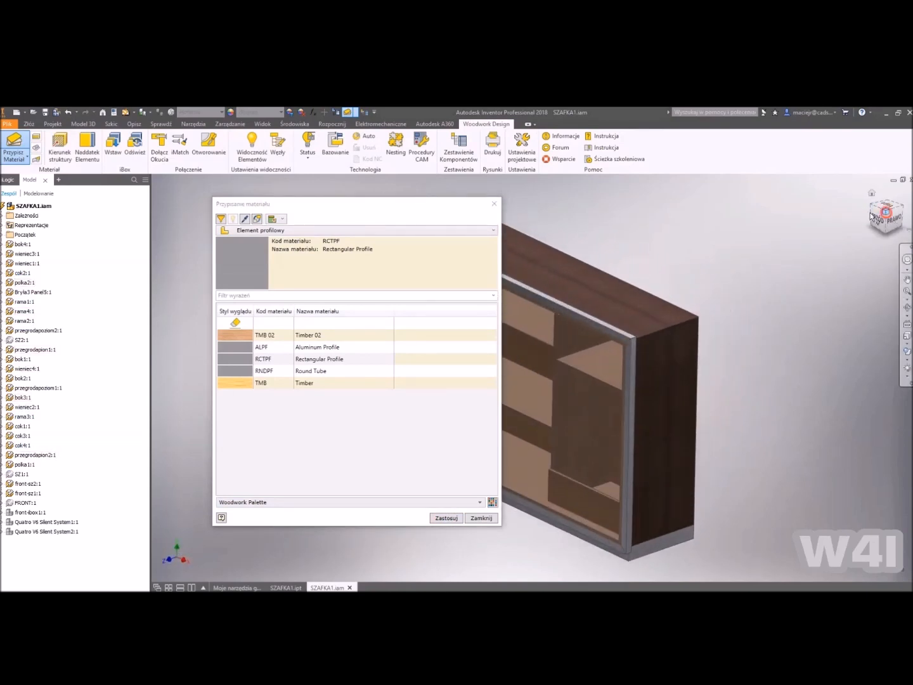
Close the material assignment and save the assembly.
{"action": "left_click", "coordinate": [494, 203]}
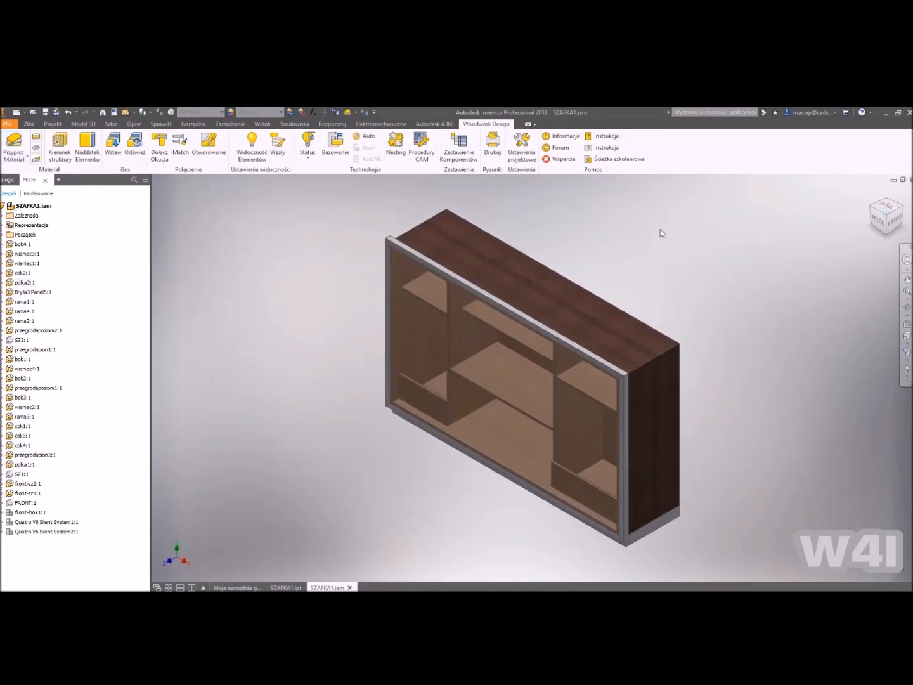
{"action": "key", "text": "ctrl+s"}
{"action": "key", "text": "Return"}
Assign the solid wood material SW PL Solid Wood Plum to the four frame parts rama1 to rama4.
{"action": "scroll", "coordinate": [644, 380], "scroll_direction": "up", "scroll_amount": 4}
{"action": "scroll", "coordinate": [650, 333], "scroll_direction": "down", "scroll_amount": 3}
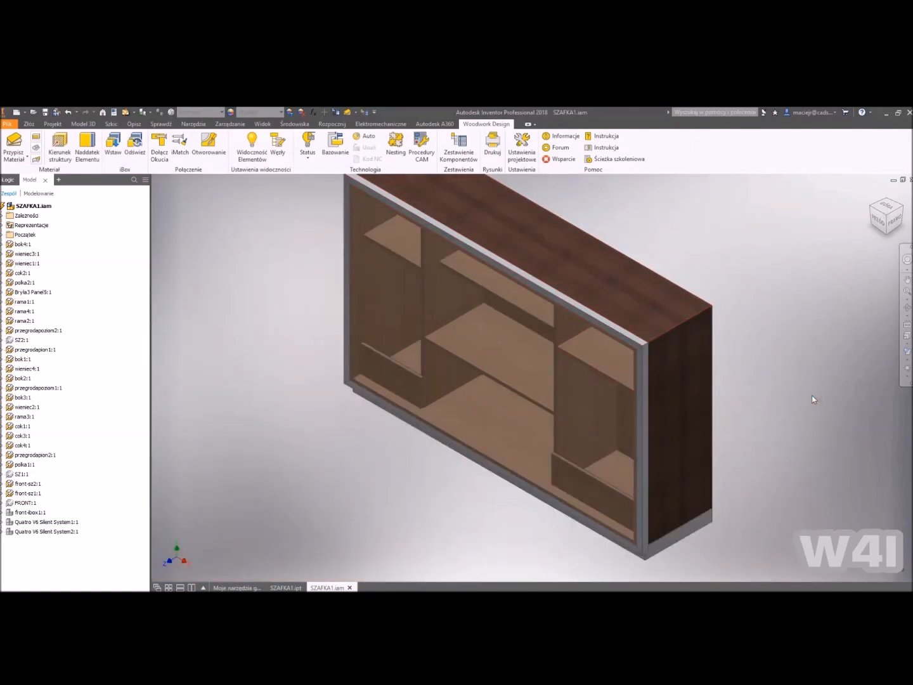
{"action": "scroll", "coordinate": [814, 399], "scroll_direction": "down", "scroll_amount": 3}
{"action": "left_click", "coordinate": [15, 147]}
{"action": "left_click", "coordinate": [272, 334]}
{"action": "left_click", "coordinate": [627, 387]}
{"action": "left_click", "coordinate": [643, 398]}
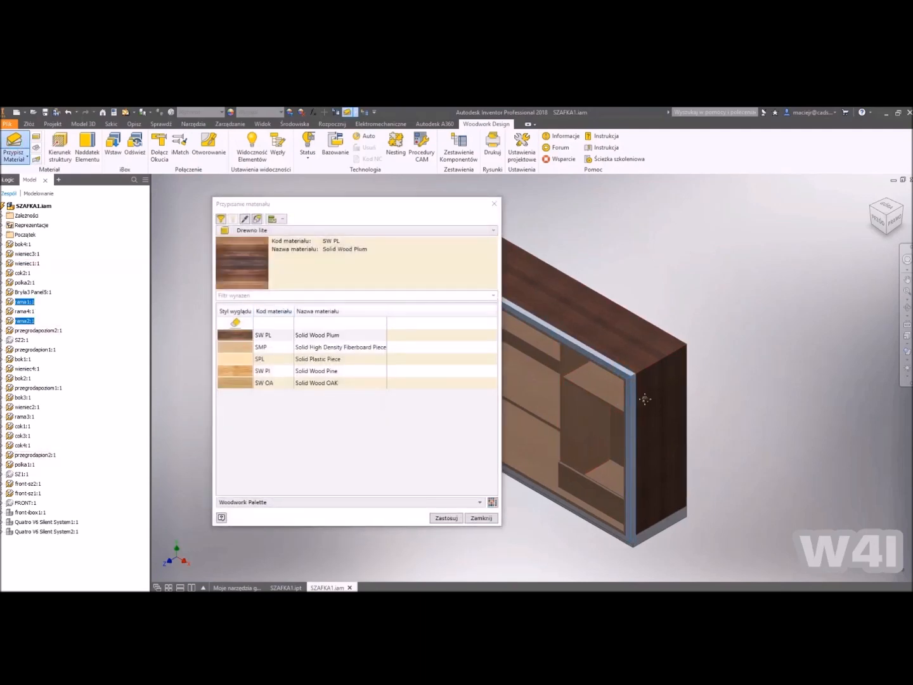
{"action": "scroll", "coordinate": [612, 419], "scroll_direction": "up", "scroll_amount": 5}
{"action": "scroll", "coordinate": [628, 366], "scroll_direction": "down", "scroll_amount": 3}
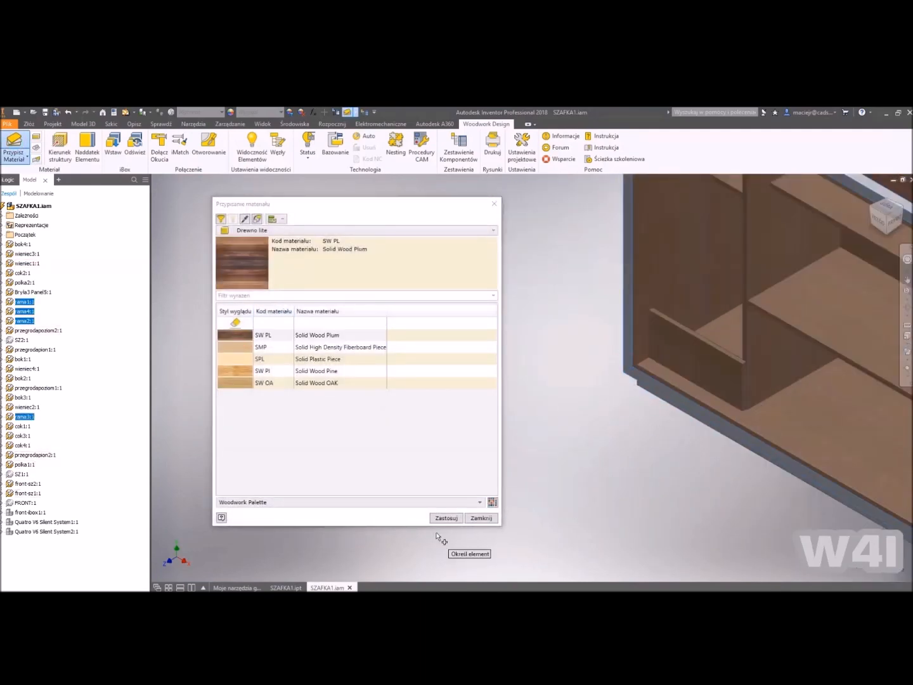
{"action": "left_click", "coordinate": [444, 521]}
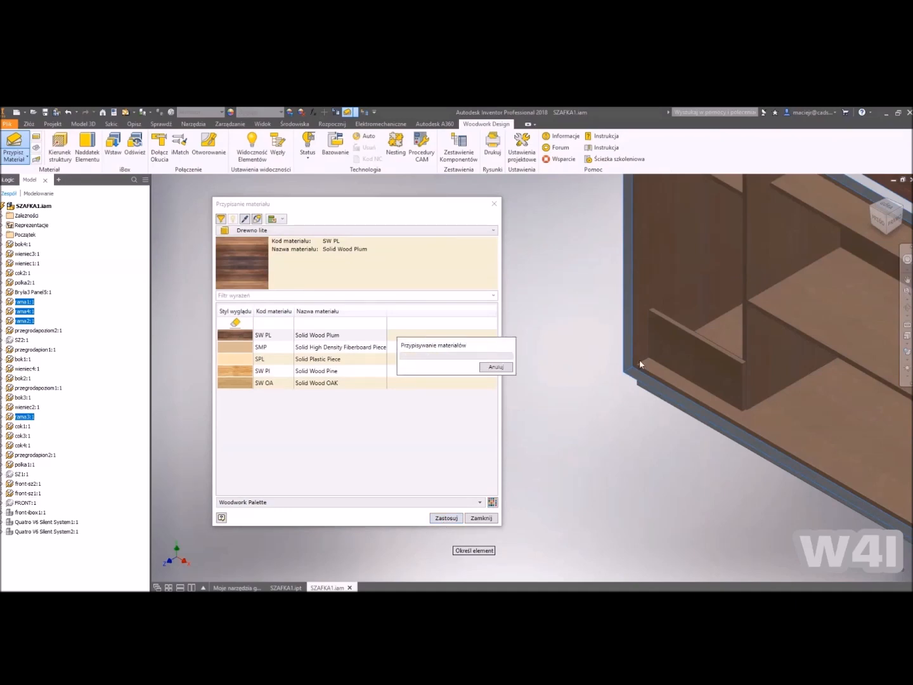
{"action": "scroll", "coordinate": [608, 360], "scroll_direction": "up", "scroll_amount": 2}
{"action": "scroll", "coordinate": [590, 373], "scroll_direction": "down", "scroll_amount": 4}
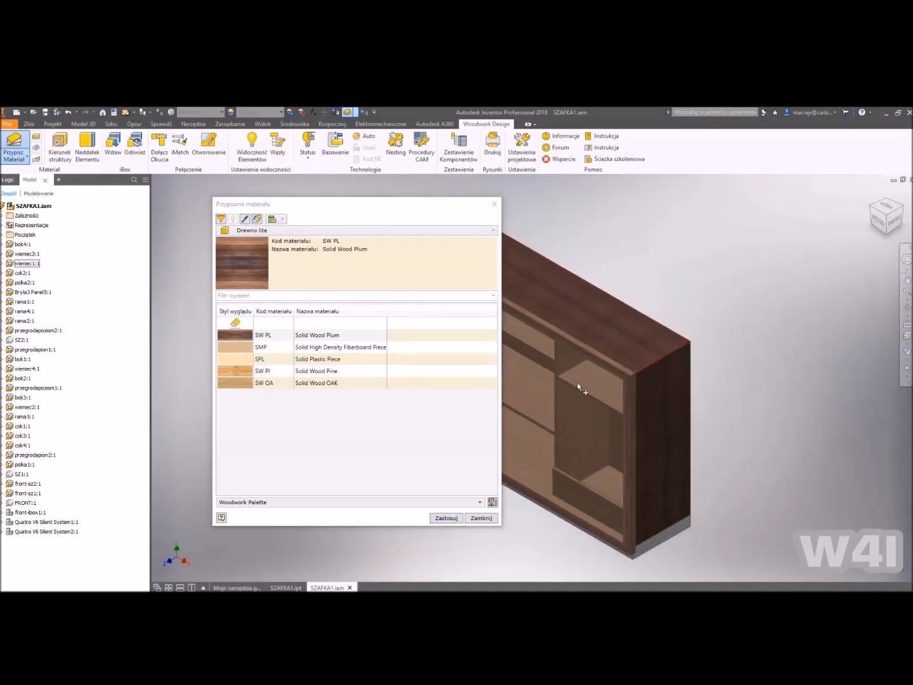
{"action": "left_click", "coordinate": [482, 519]}
Set the grain direction of the main material on the upper-left horizontal divider przegrodapoziom1.
{"action": "scroll", "coordinate": [639, 374], "scroll_direction": "up", "scroll_amount": 5}
{"action": "scroll", "coordinate": [659, 368], "scroll_direction": "down", "scroll_amount": 3}
{"action": "scroll", "coordinate": [654, 368], "scroll_direction": "up", "scroll_amount": 4}
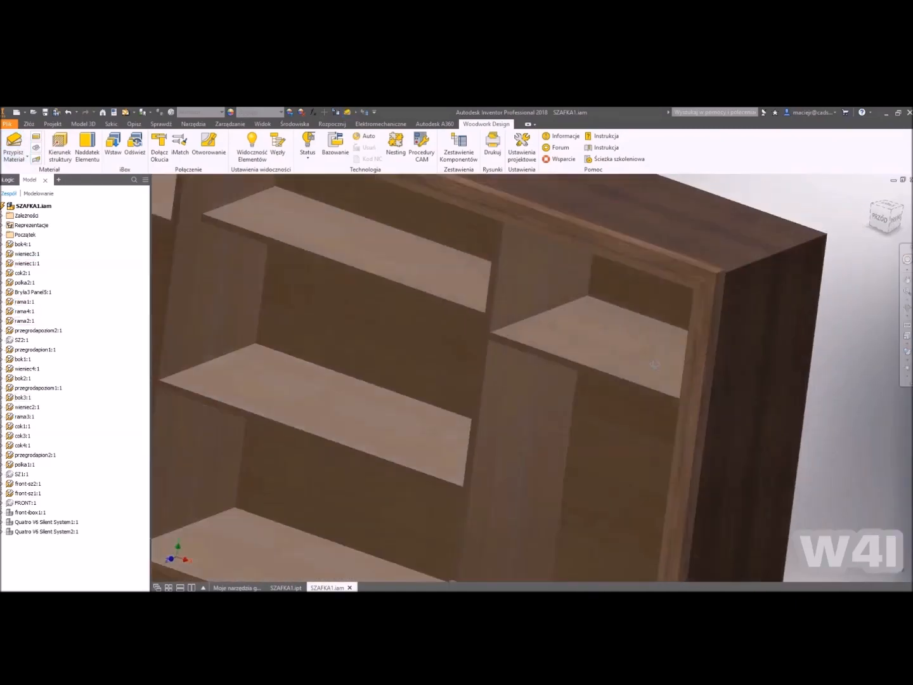
{"action": "scroll", "coordinate": [655, 368], "scroll_direction": "down", "scroll_amount": 4}
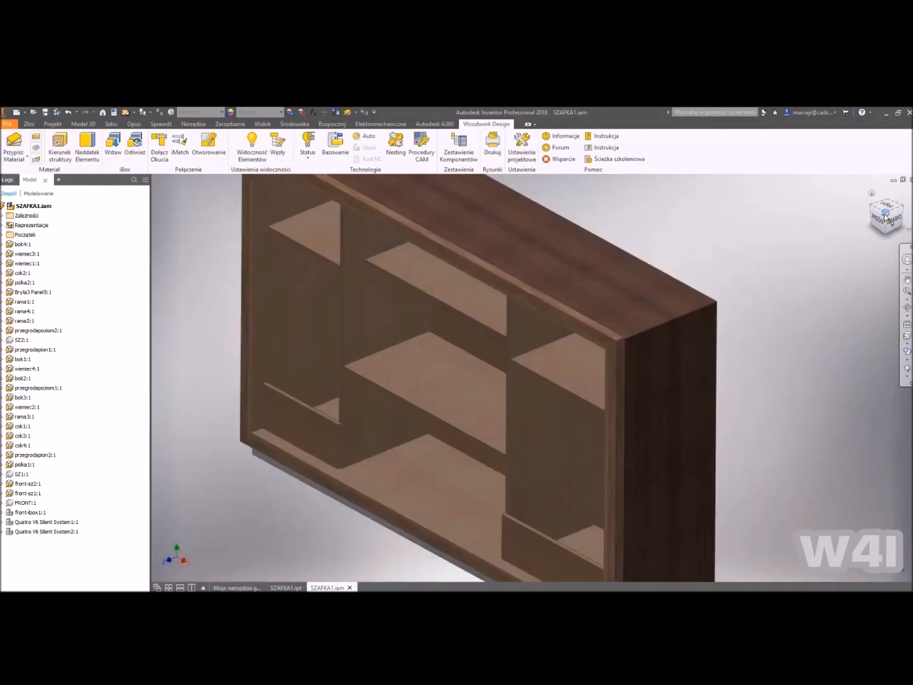
{"action": "left_click", "coordinate": [887, 216]}
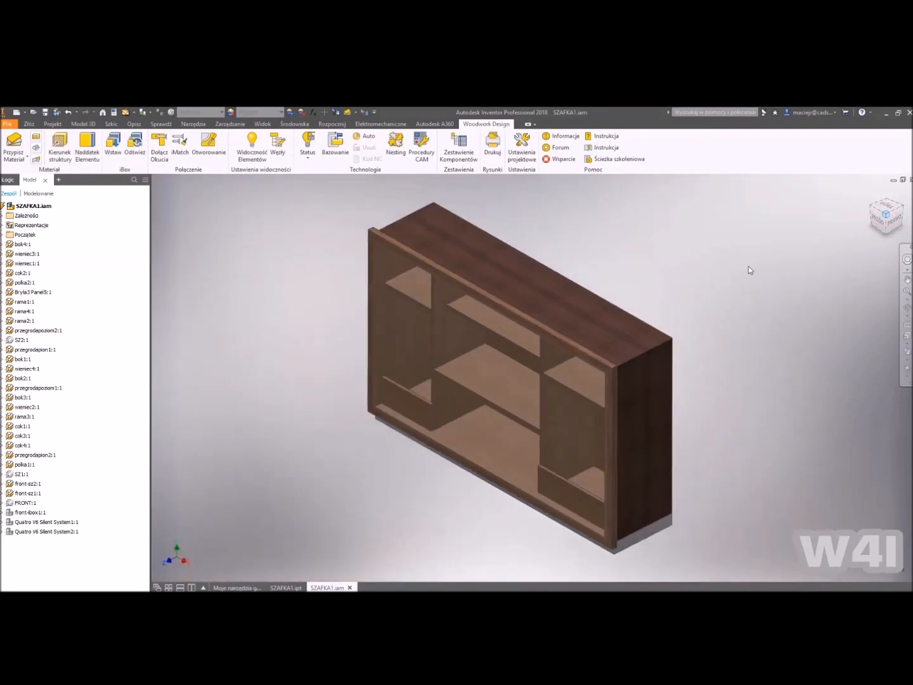
{"action": "left_click", "coordinate": [57, 152]}
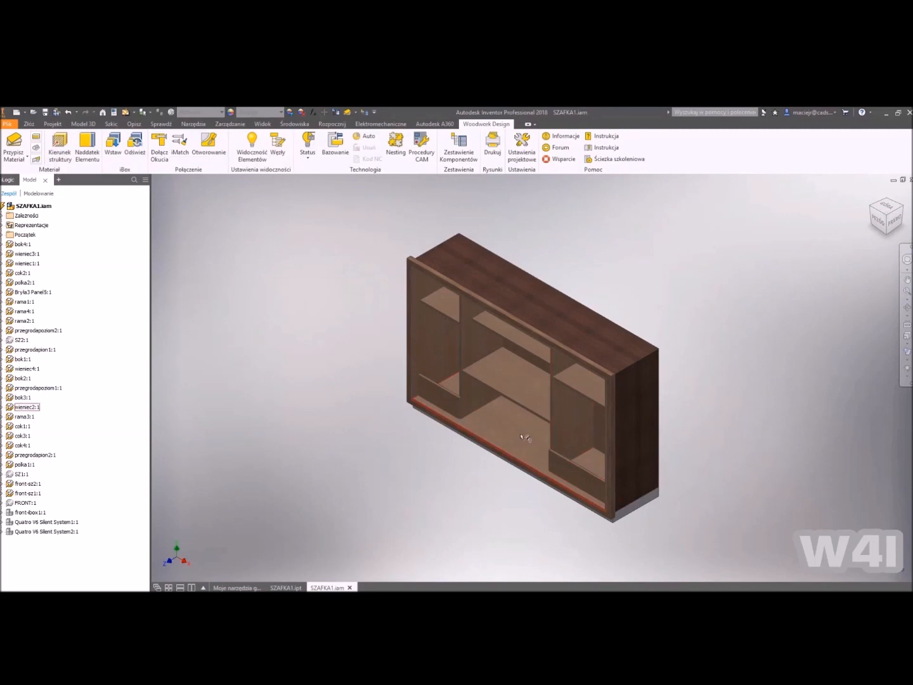
{"action": "scroll", "coordinate": [437, 416], "scroll_direction": "up", "scroll_amount": 1}
{"action": "scroll", "coordinate": [450, 301], "scroll_direction": "up", "scroll_amount": 6}
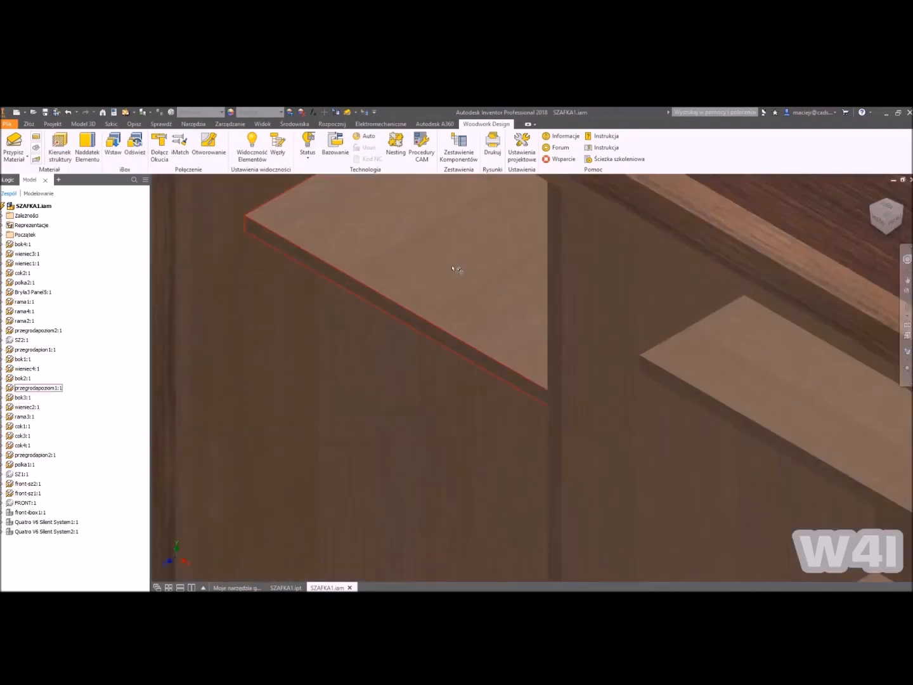
{"action": "middle_click_drag", "start_coordinate": [457, 267], "coordinate": [463, 361]}
{"action": "left_click", "coordinate": [59, 152]}
{"action": "left_click", "coordinate": [418, 297]}
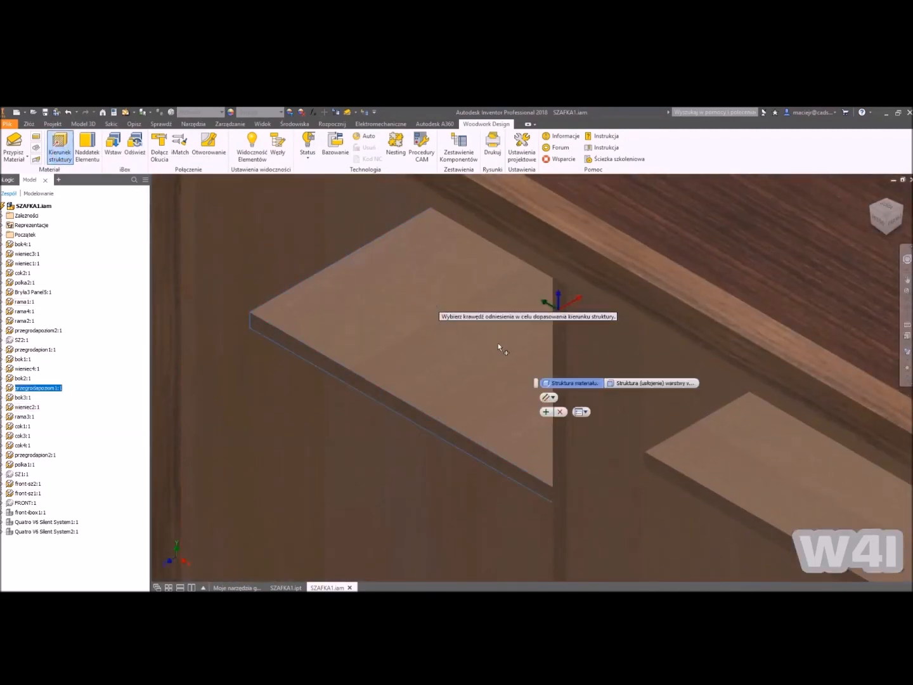
{"action": "left_click", "coordinate": [546, 413]}
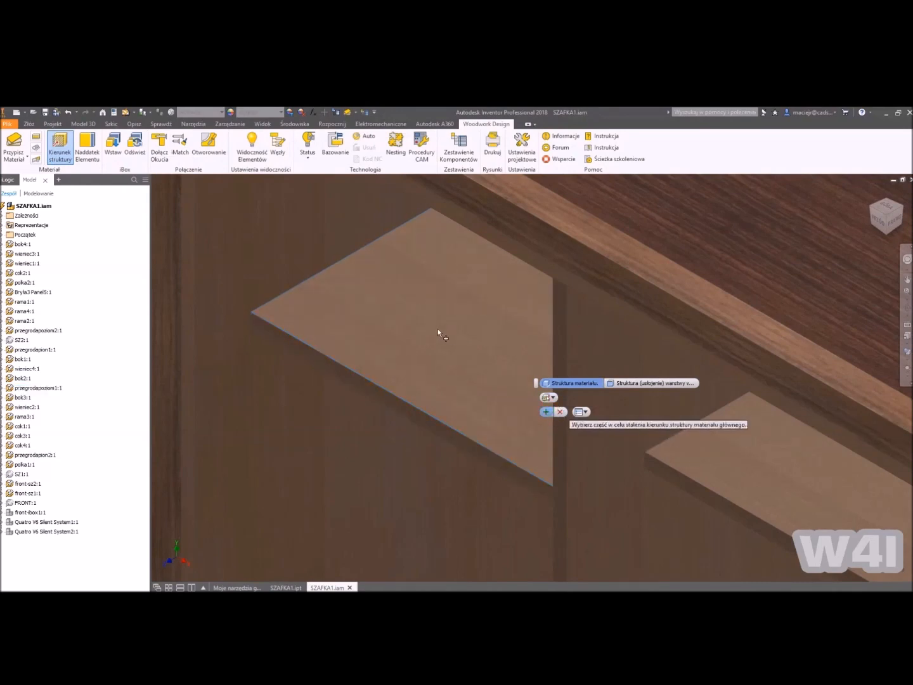
Try a 10 mm main-material allowance on all sides of the left drawer front.
{"action": "scroll", "coordinate": [444, 336], "scroll_direction": "down", "scroll_amount": 6}
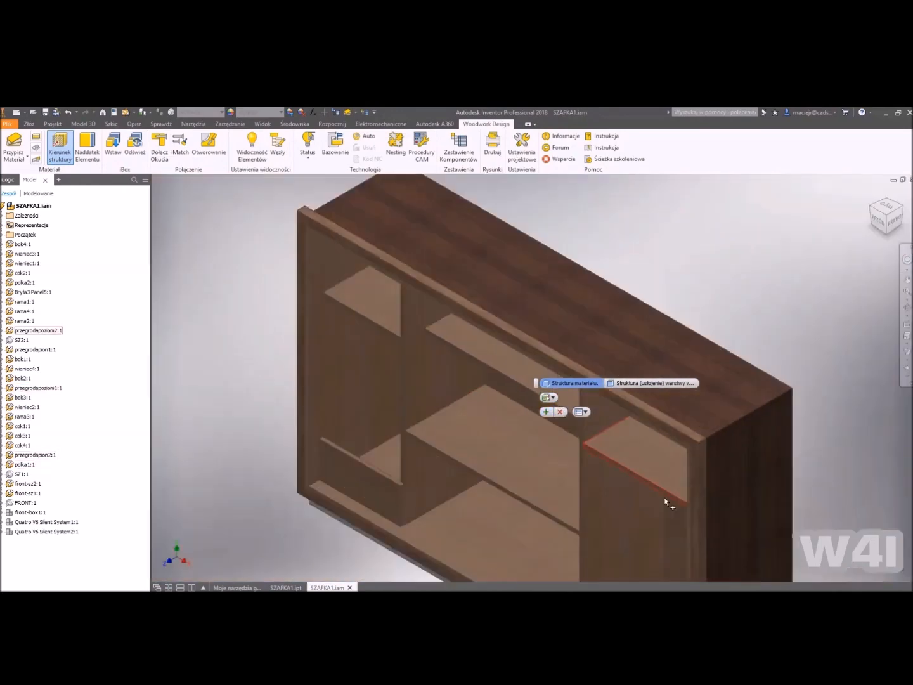
{"action": "middle_click_drag", "start_coordinate": [666, 505], "coordinate": [651, 393], "text": "shift"}
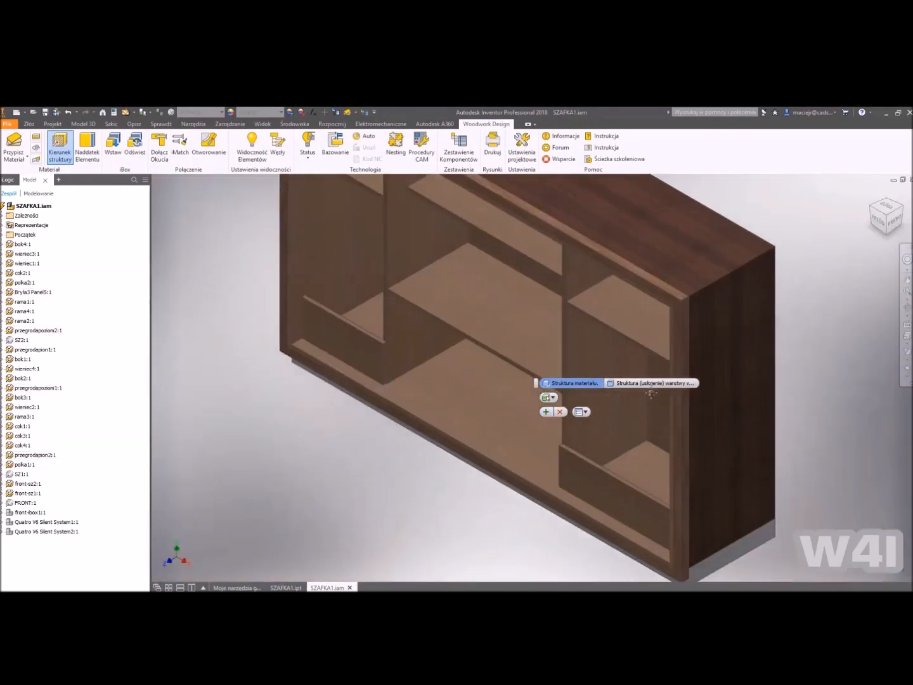
{"action": "middle_click_drag", "start_coordinate": [610, 435], "coordinate": [658, 422], "text": "shift"}
{"action": "left_click", "coordinate": [87, 147]}
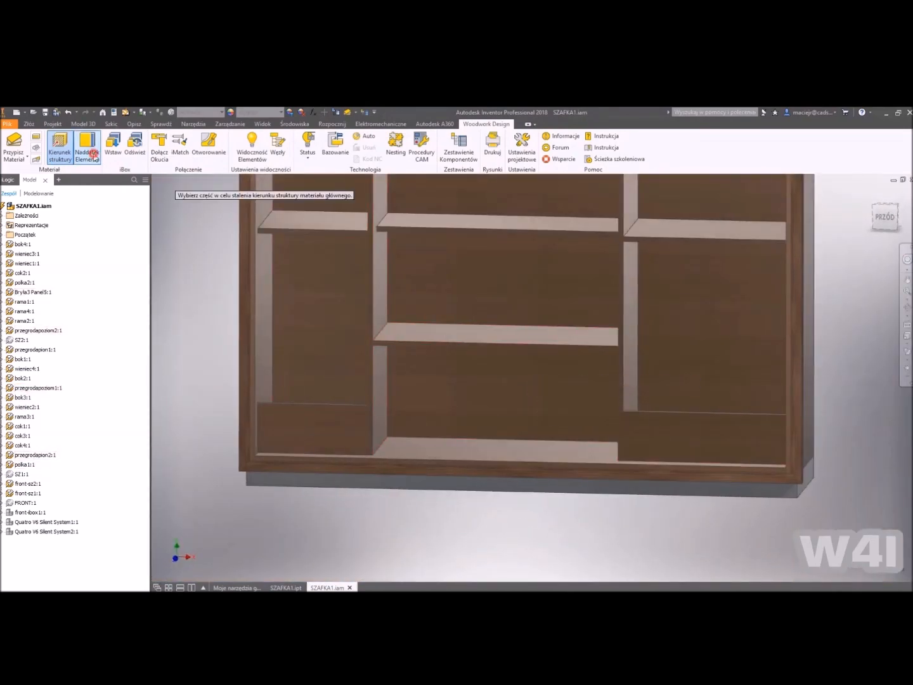
{"action": "left_click", "coordinate": [309, 420]}
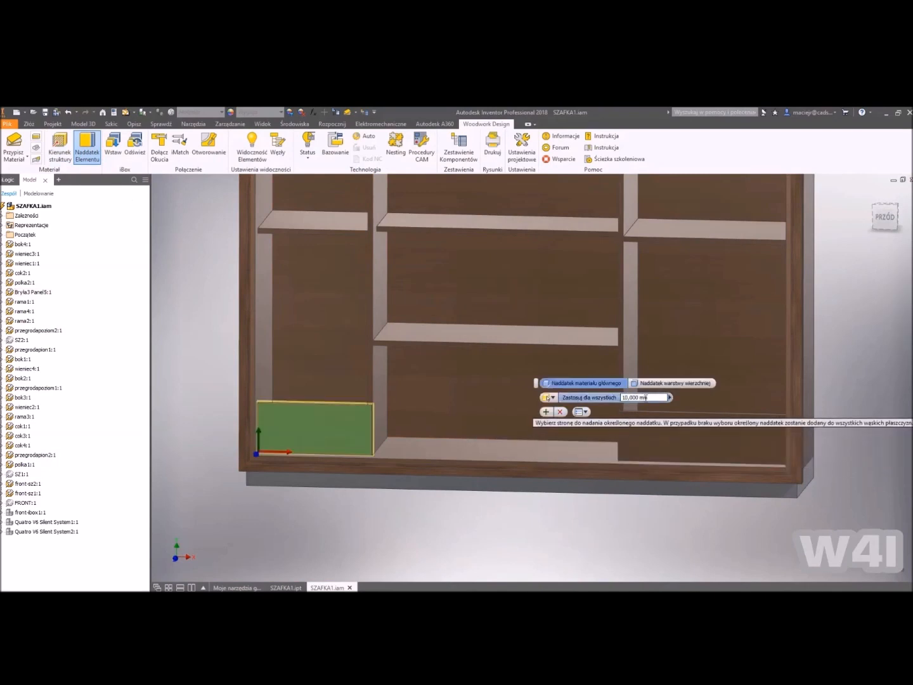
{"action": "scroll", "coordinate": [391, 406], "scroll_direction": "up", "scroll_amount": 3}
{"action": "middle_click_drag", "start_coordinate": [485, 409], "coordinate": [619, 401]}
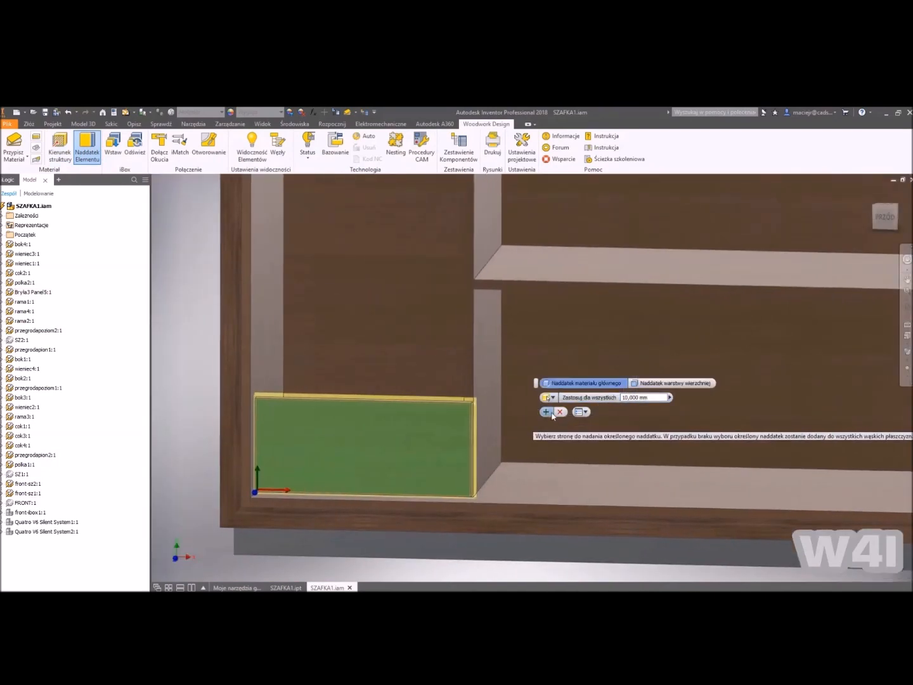
{"action": "left_click", "coordinate": [560, 412]}
{"action": "scroll", "coordinate": [610, 360], "scroll_direction": "down", "scroll_amount": 5}
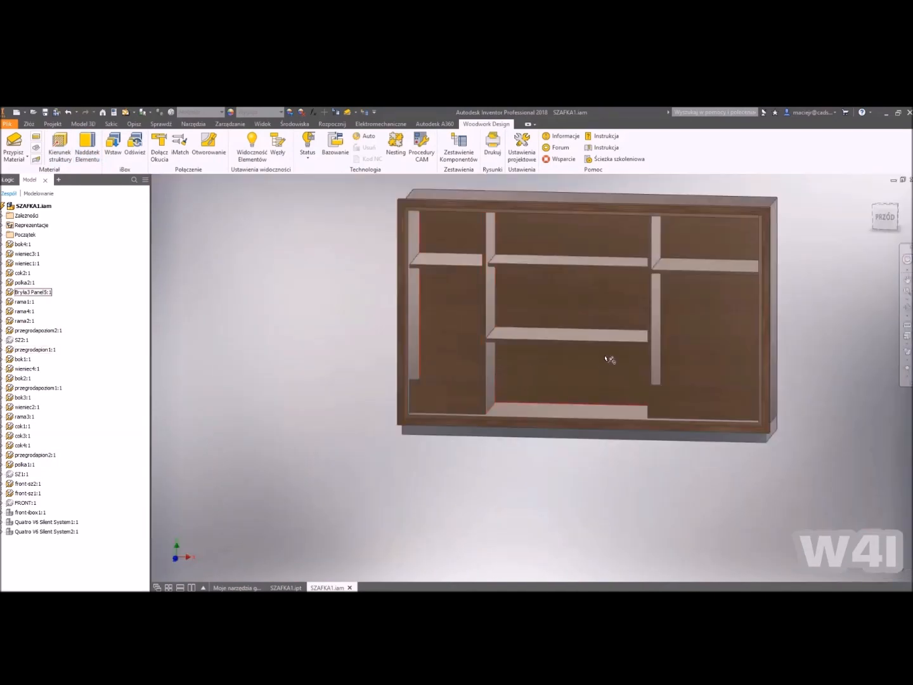
{"action": "left_click", "coordinate": [892, 208]}
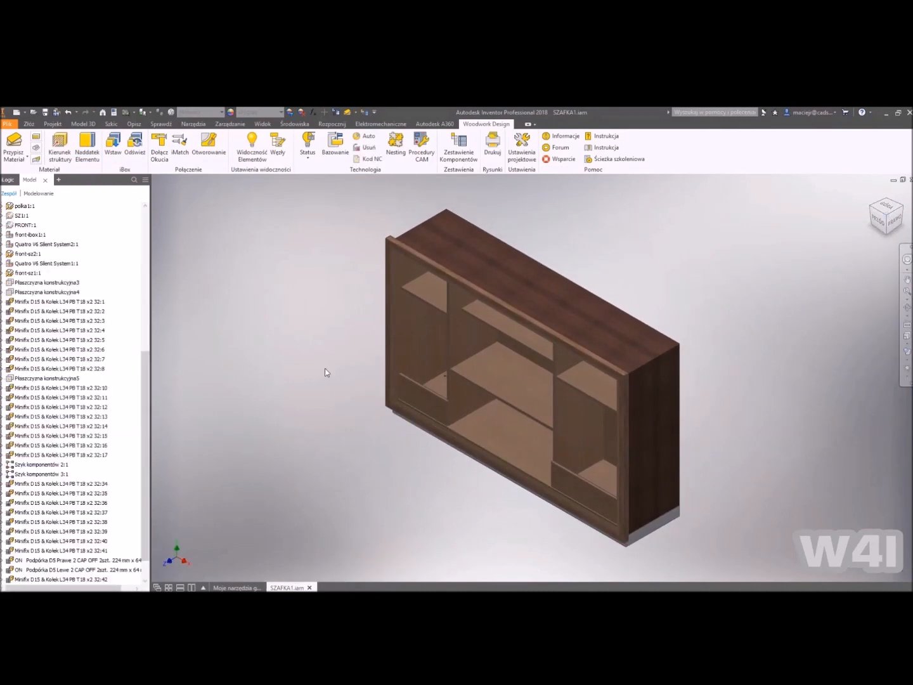
Turn on the visibility of both Quatro V6 Silent System drawer assemblies.
{"action": "scroll", "coordinate": [89, 349], "scroll_direction": "up", "scroll_amount": 9}
{"action": "scroll", "coordinate": [77, 349], "scroll_direction": "down", "scroll_amount": 5}
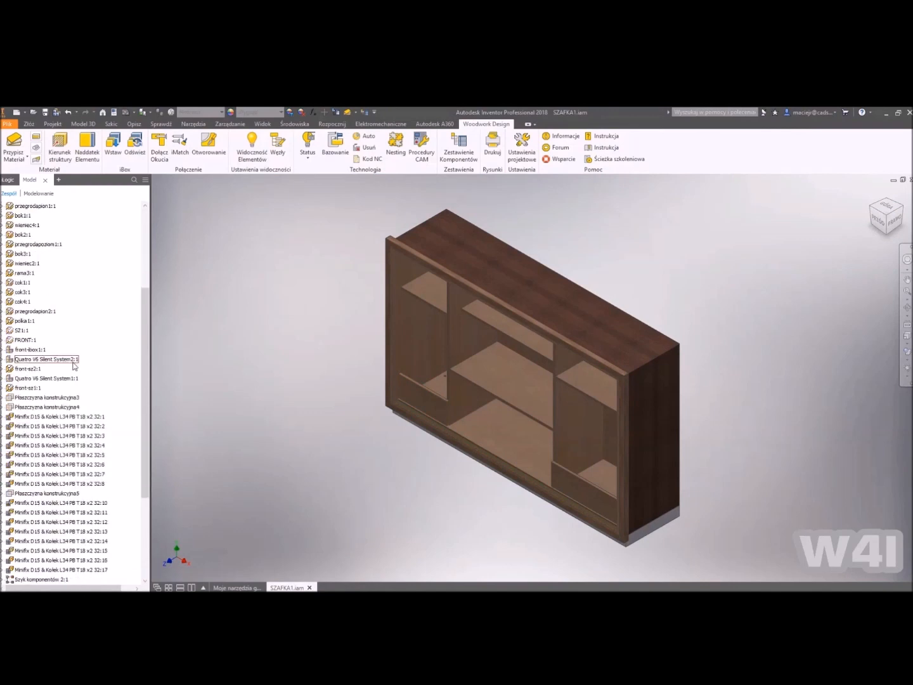
{"action": "left_click", "coordinate": [48, 361]}
{"action": "left_click", "coordinate": [30, 380], "text": "ctrl"}
{"action": "right_click_drag", "start_coordinate": [223, 311], "coordinate": [329, 451]}
Examine the Drawer Space parameter in the left drawer's iLogic Drawer Configuration form and return to the main assembly.
{"action": "left_click", "coordinate": [431, 377]}
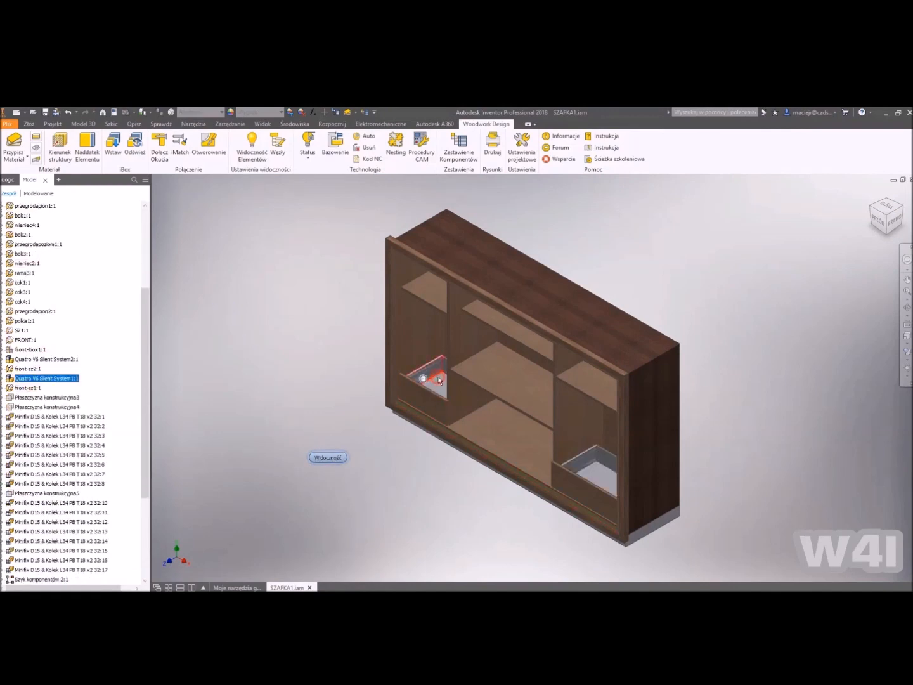
{"action": "double_click", "coordinate": [11, 378]}
{"action": "left_click", "coordinate": [8, 180]}
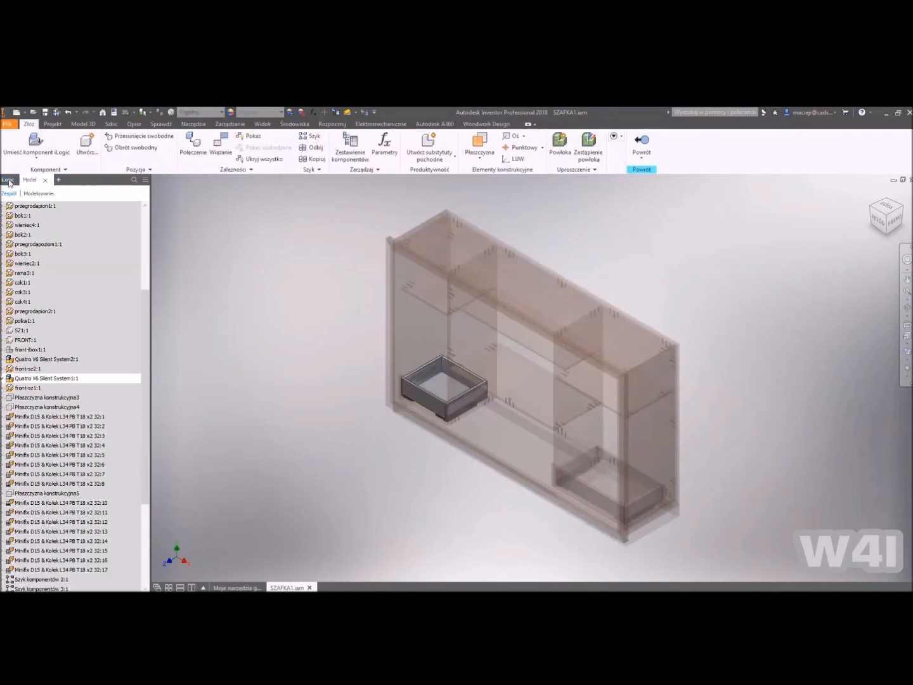
{"action": "left_click", "coordinate": [63, 210]}
{"action": "left_click_drag", "start_coordinate": [337, 147], "coordinate": [296, 224]}
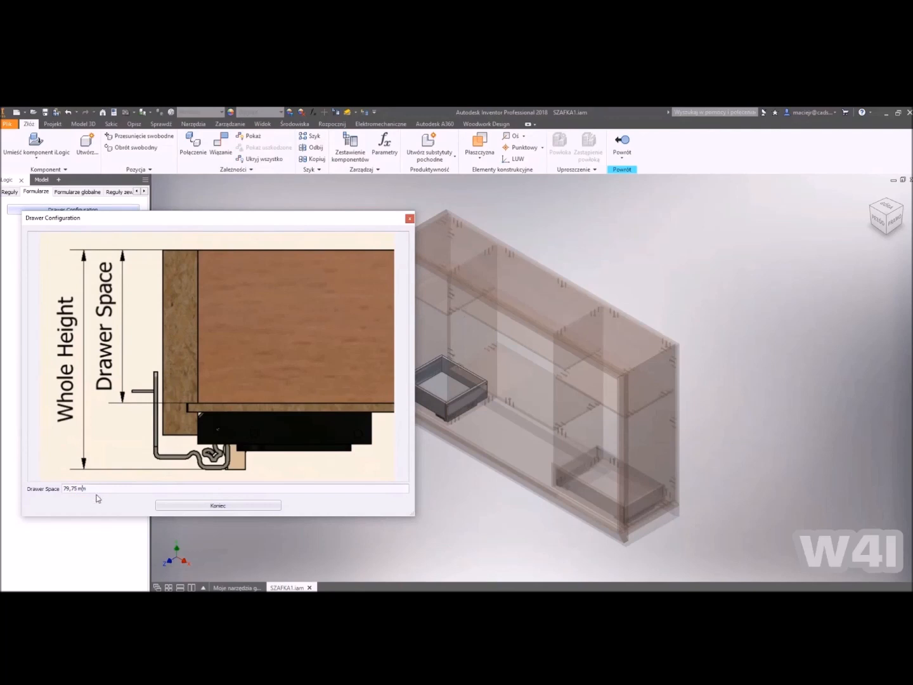
{"action": "left_click_drag", "start_coordinate": [89, 488], "coordinate": [64, 491]}
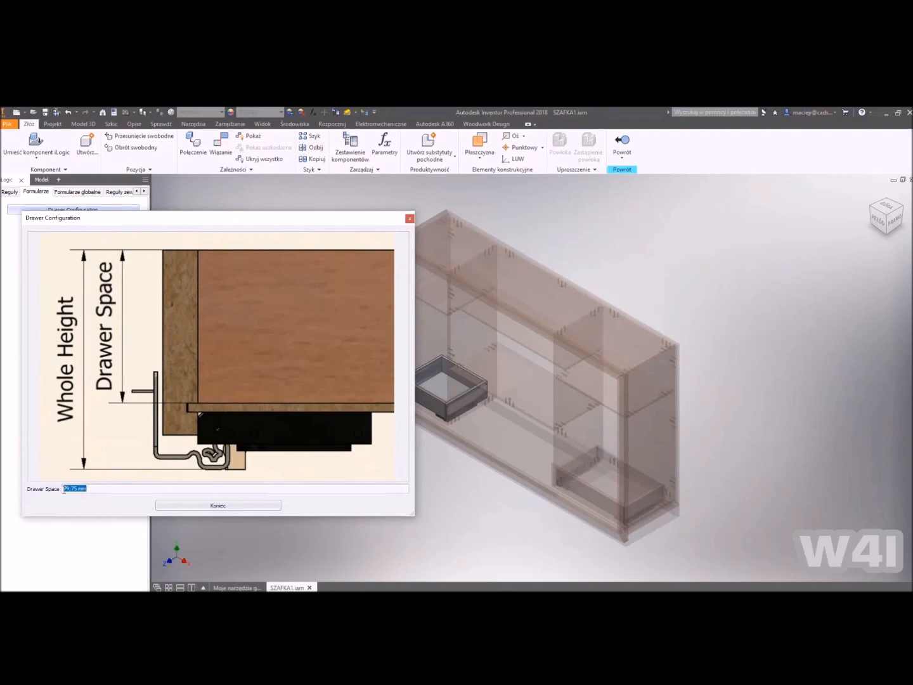
{"action": "left_click", "coordinate": [410, 219]}
{"action": "left_click", "coordinate": [622, 141]}
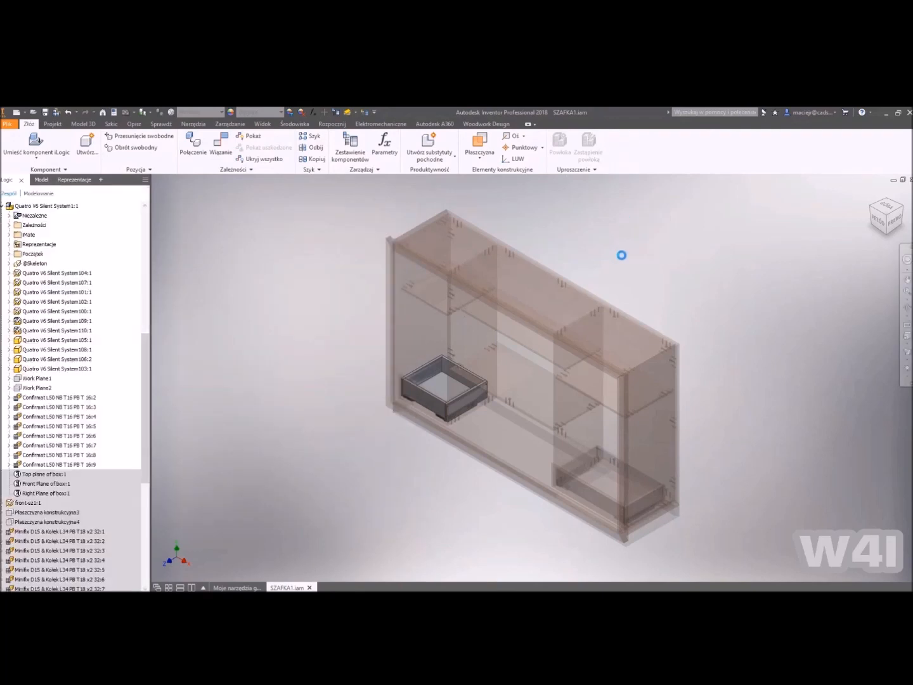
{"action": "left_click", "coordinate": [623, 252]}
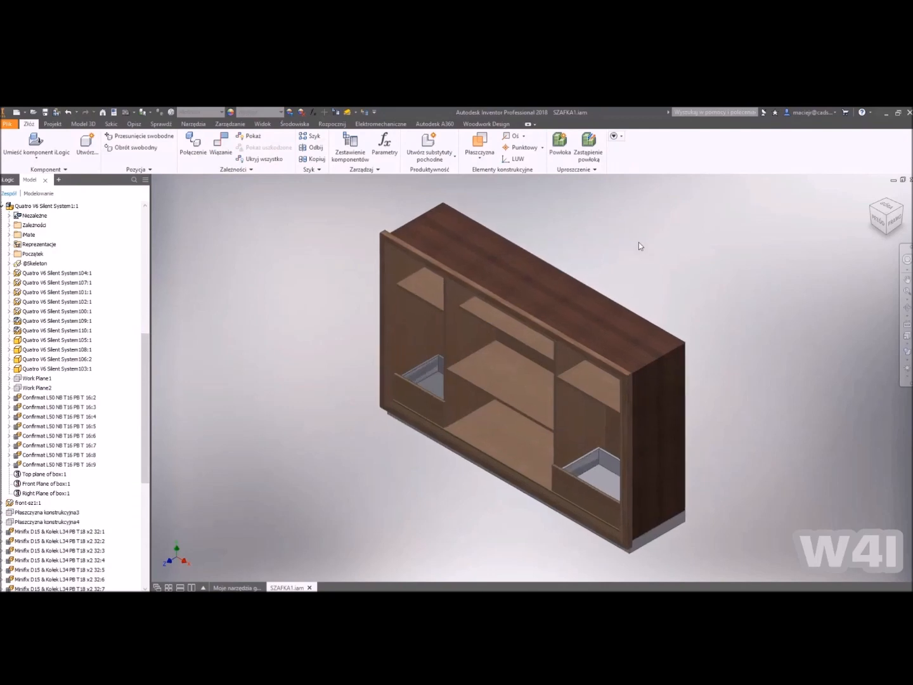
Set up a rectangular component pattern of both drawers and their fronts along a front's vertical edge, with 4 instances.
{"action": "left_click", "coordinate": [252, 254]}
{"action": "left_click", "coordinate": [309, 135]}
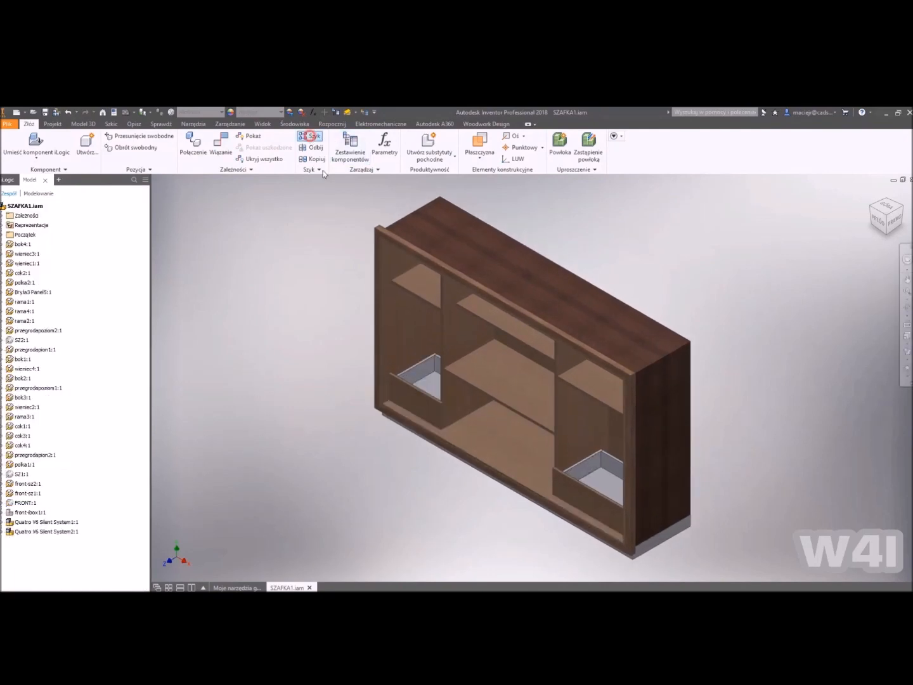
{"action": "left_click", "coordinate": [408, 396]}
{"action": "left_click", "coordinate": [416, 380]}
{"action": "left_click", "coordinate": [597, 511]}
{"action": "left_click", "coordinate": [603, 467]}
{"action": "left_click", "coordinate": [186, 216]}
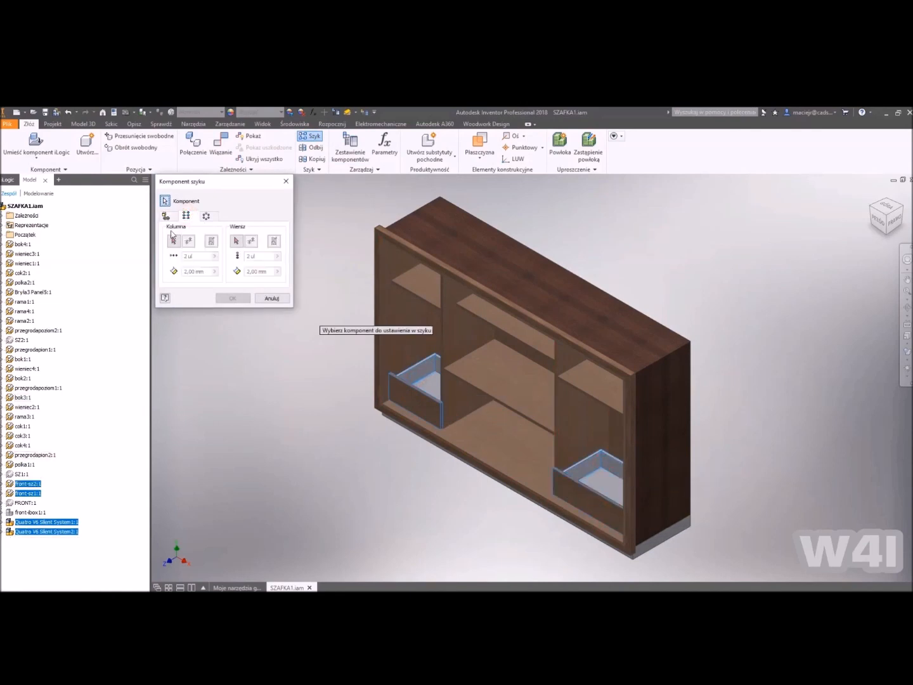
{"action": "left_click", "coordinate": [437, 413]}
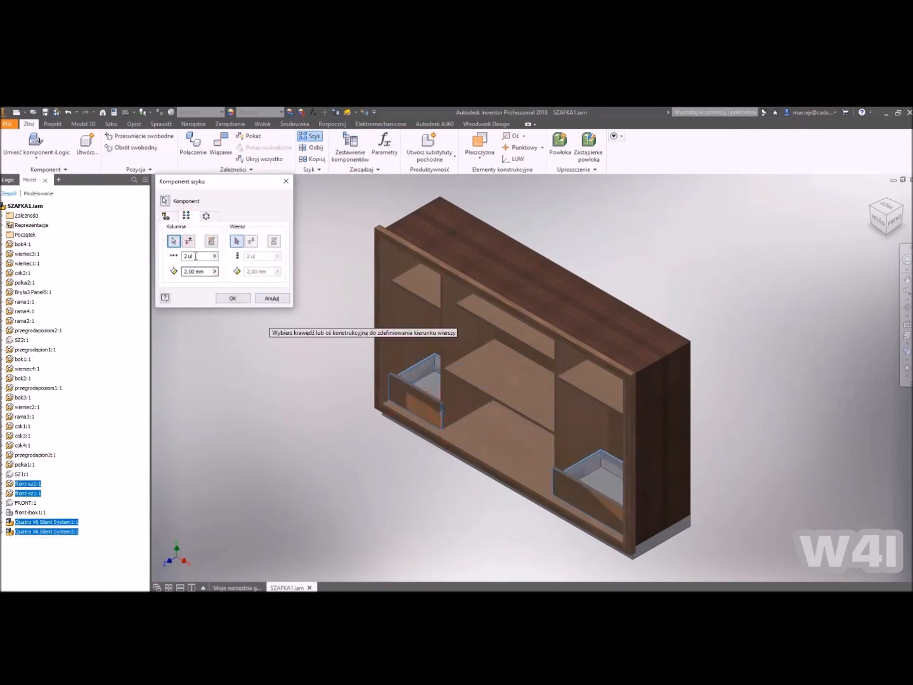
Set the drawer pattern's column spacing to d91+20 and create the pattern.
{"action": "left_click", "coordinate": [214, 271]}
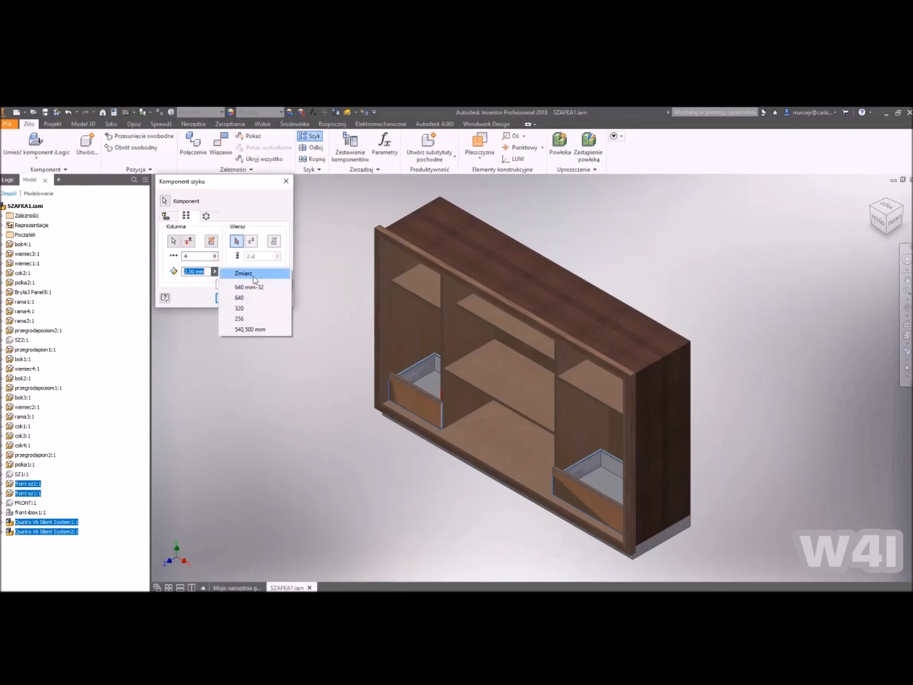
{"action": "left_click", "coordinate": [212, 271]}
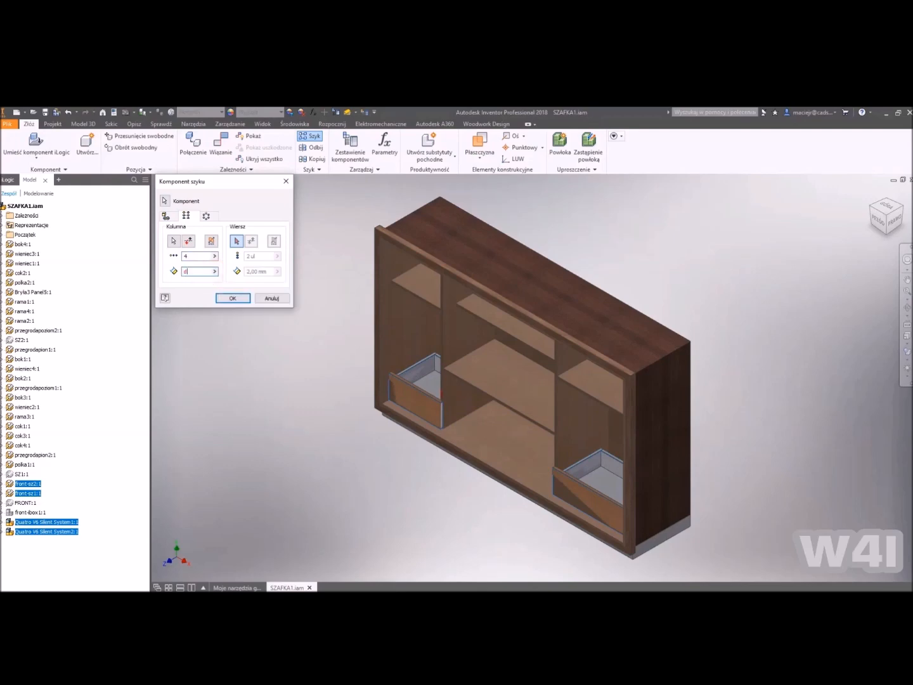
{"action": "middle_click_drag", "start_coordinate": [487, 340], "coordinate": [510, 310], "text": "shift"}
{"action": "scroll", "coordinate": [394, 342], "scroll_direction": "up", "scroll_amount": 6}
{"action": "middle_click_drag", "start_coordinate": [467, 444], "coordinate": [504, 398]}
{"action": "scroll", "coordinate": [493, 392], "scroll_direction": "down", "scroll_amount": 3}
{"action": "left_click", "coordinate": [200, 271]}
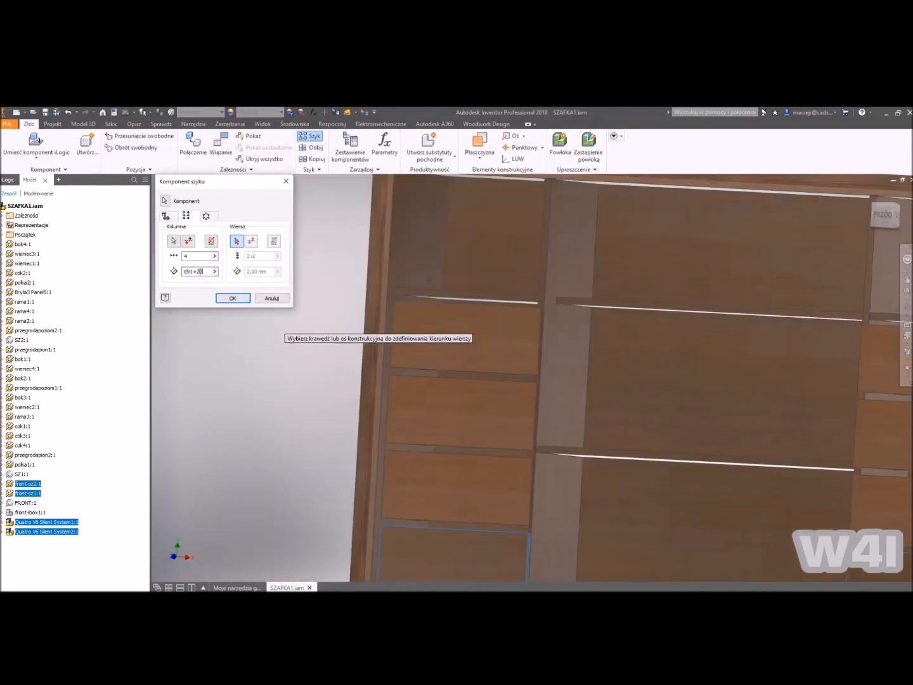
{"action": "scroll", "coordinate": [536, 269], "scroll_direction": "down", "scroll_amount": 4}
{"action": "middle_click_drag", "start_coordinate": [620, 279], "coordinate": [545, 280], "text": "shift"}
{"action": "scroll", "coordinate": [454, 279], "scroll_direction": "up", "scroll_amount": 4}
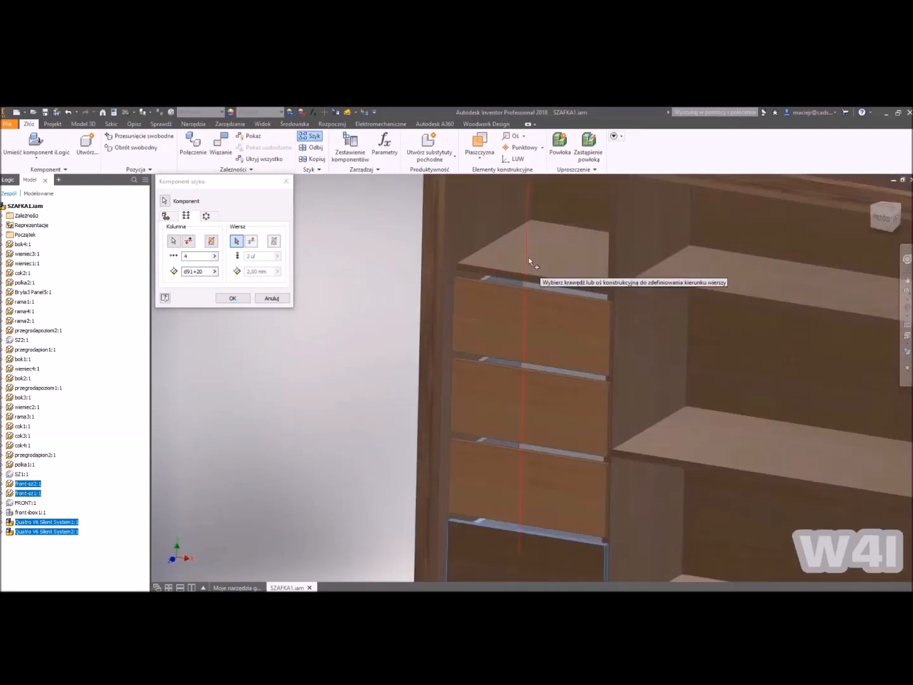
{"action": "left_click", "coordinate": [227, 298]}
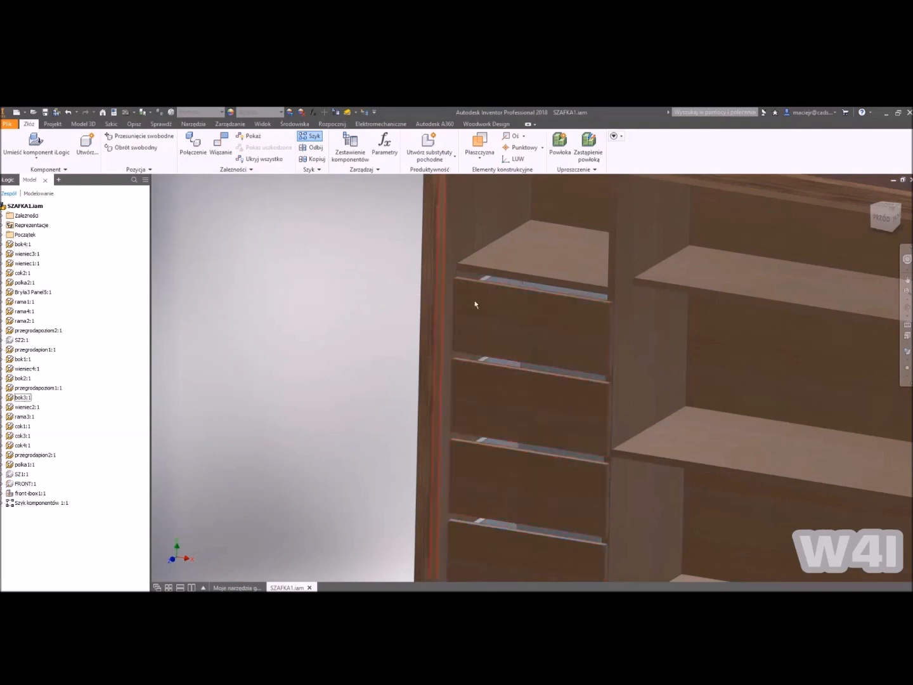
{"action": "scroll", "coordinate": [524, 312], "scroll_direction": "down", "scroll_amount": 4}
{"action": "middle_click_drag", "start_coordinate": [523, 312], "coordinate": [557, 305], "text": "shift"}
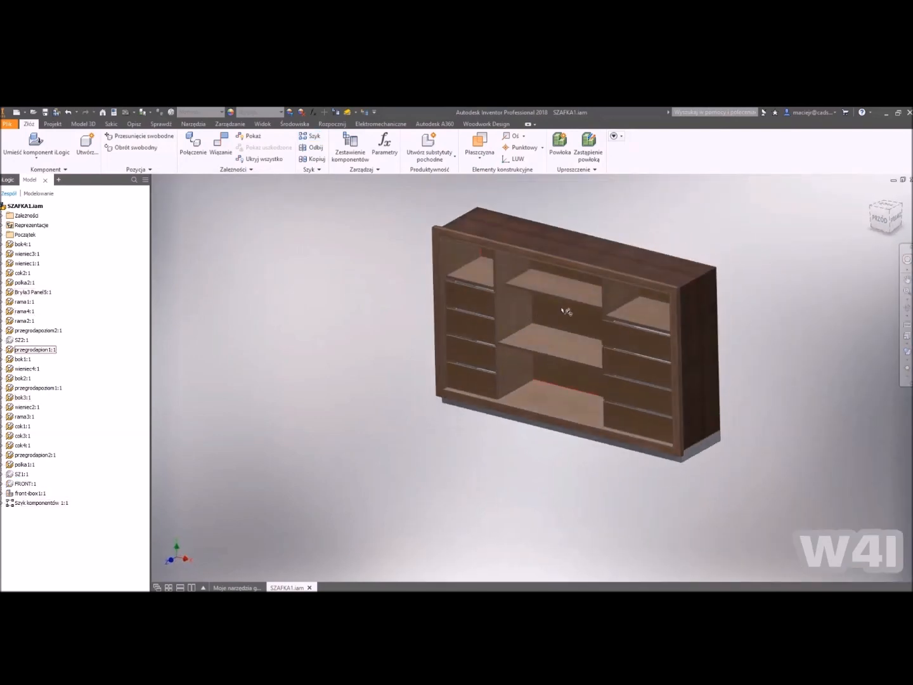
Show the cabinet in isometric view, save the SZAFKA1 assembly, and switch to the presentation's overview slide.
{"action": "left_click", "coordinate": [890, 214]}
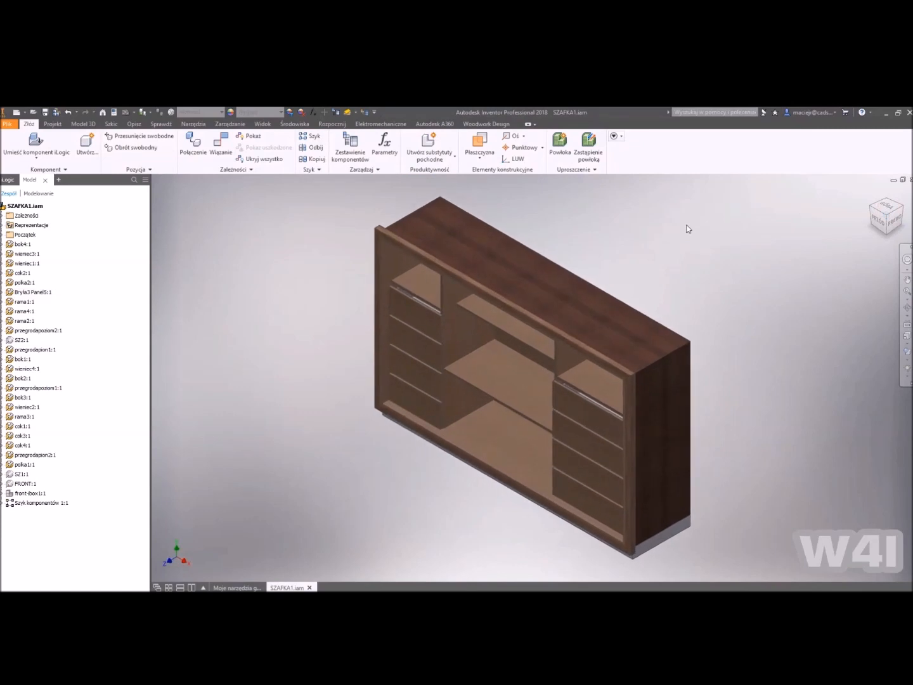
{"action": "key", "text": "ctrl+s"}
{"action": "key", "text": "Return"}
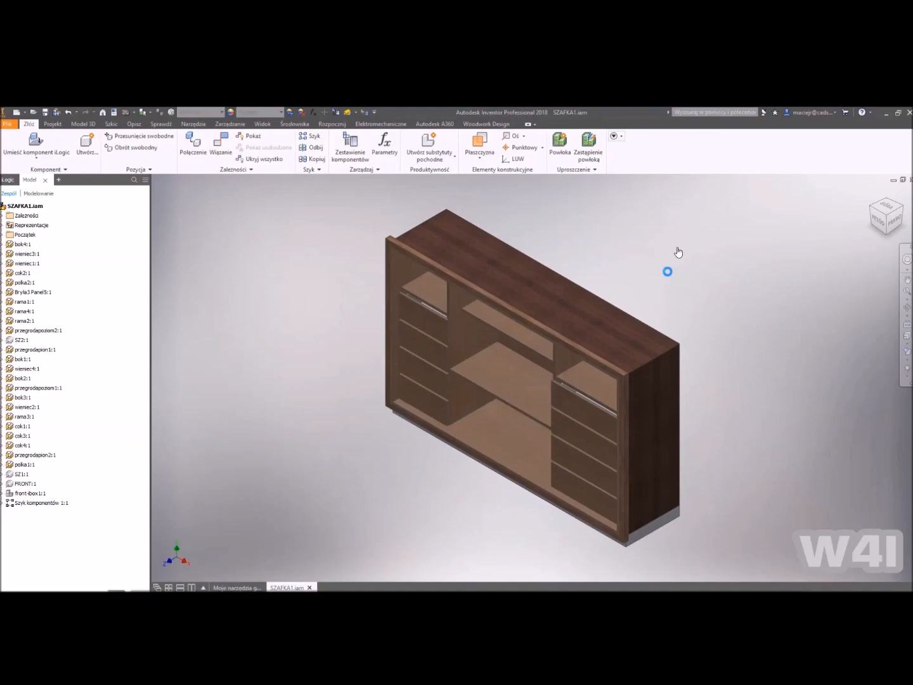
{"action": "key", "text": "Right"}
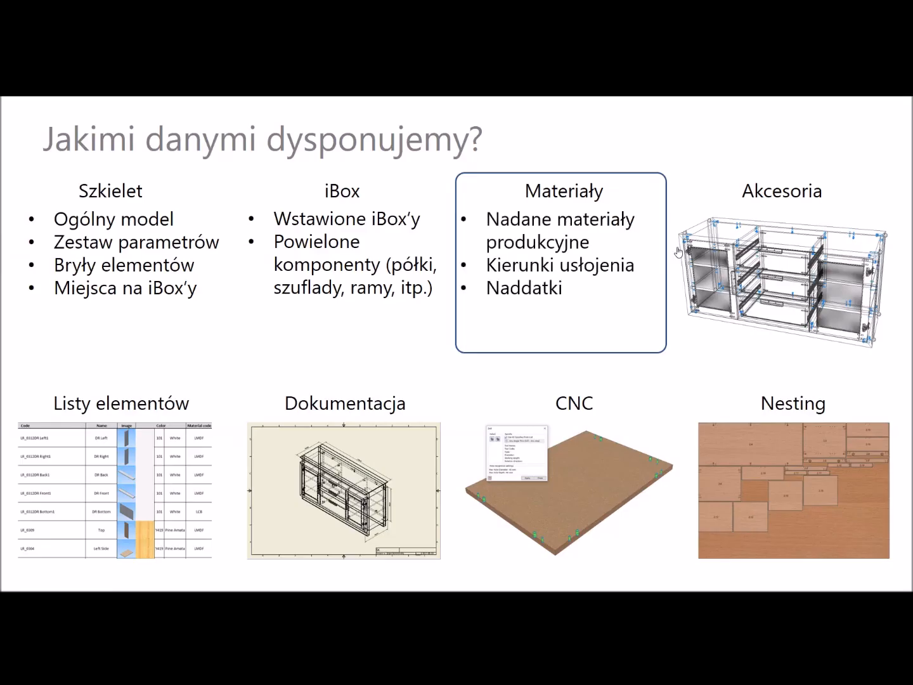
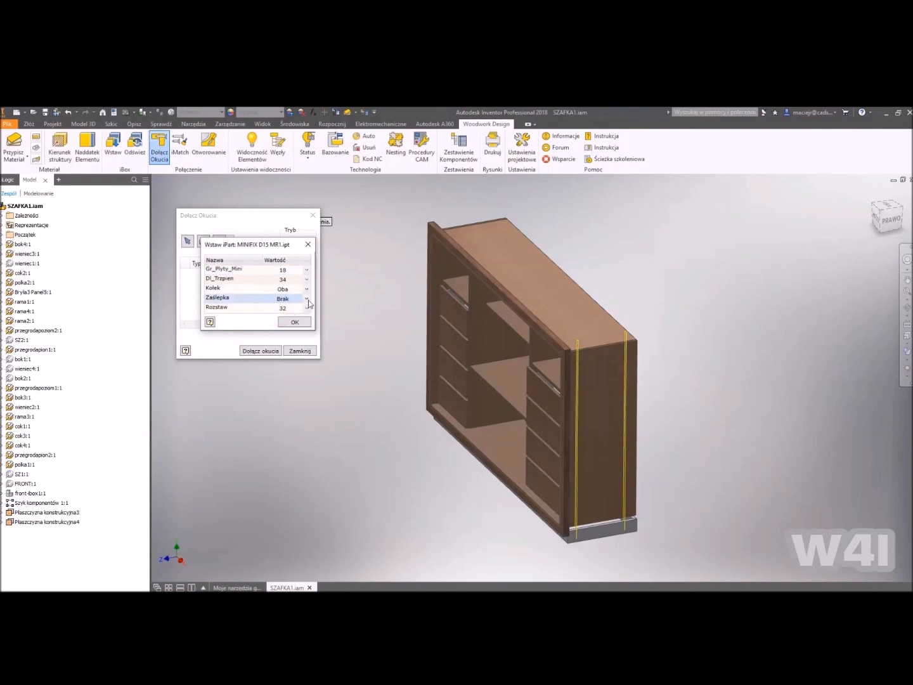
Insert the MINIFIX D15 fitting with Kołek Oba, Zaślepka Brak and Rozstaw 32, and choose the top and bottom board faces for the fi5mm holes.
{"action": "left_click", "coordinate": [305, 322]}
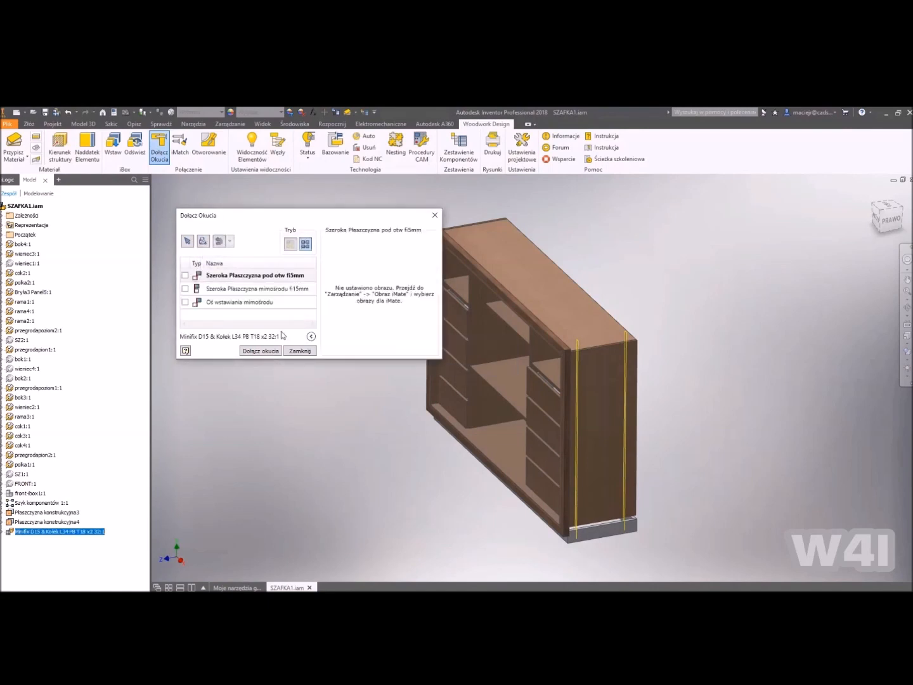
{"action": "left_click_drag", "start_coordinate": [606, 350], "coordinate": [723, 346], "text": "shift"}
{"action": "scroll", "coordinate": [696, 301], "scroll_direction": "up", "scroll_amount": 3}
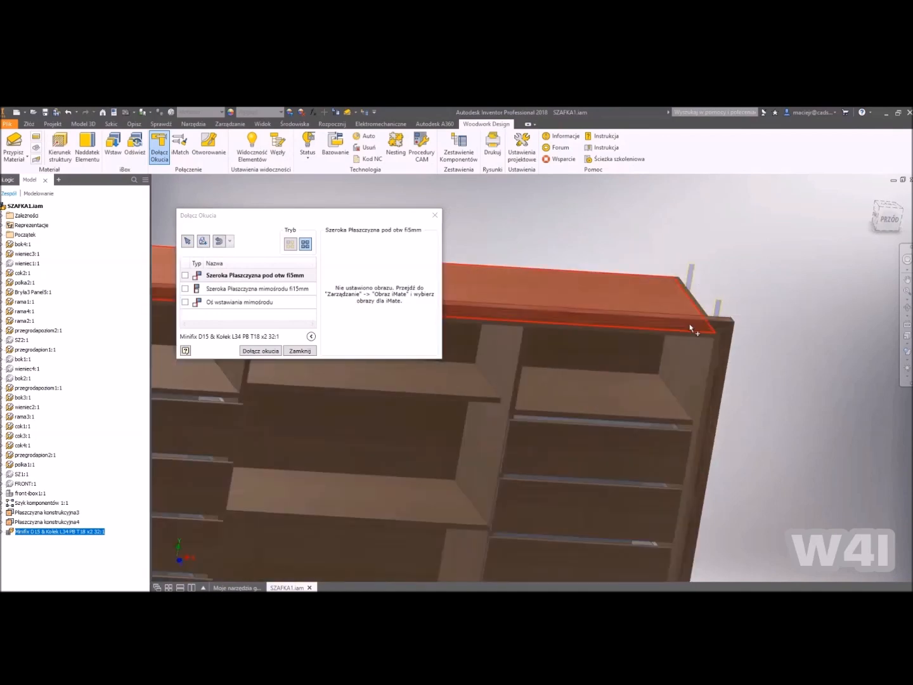
{"action": "middle_click_drag", "start_coordinate": [690, 304], "coordinate": [684, 290]}
{"action": "left_click", "coordinate": [684, 290]}
{"action": "scroll", "coordinate": [679, 305], "scroll_direction": "down", "scroll_amount": 5}
Choose the side panels' faces for the fi15mm cams, set the insertion axes on both construction planes, and attach the fittings.
{"action": "left_click", "coordinate": [251, 286]}
{"action": "middle_click_drag", "start_coordinate": [558, 326], "coordinate": [561, 400], "text": "shift"}
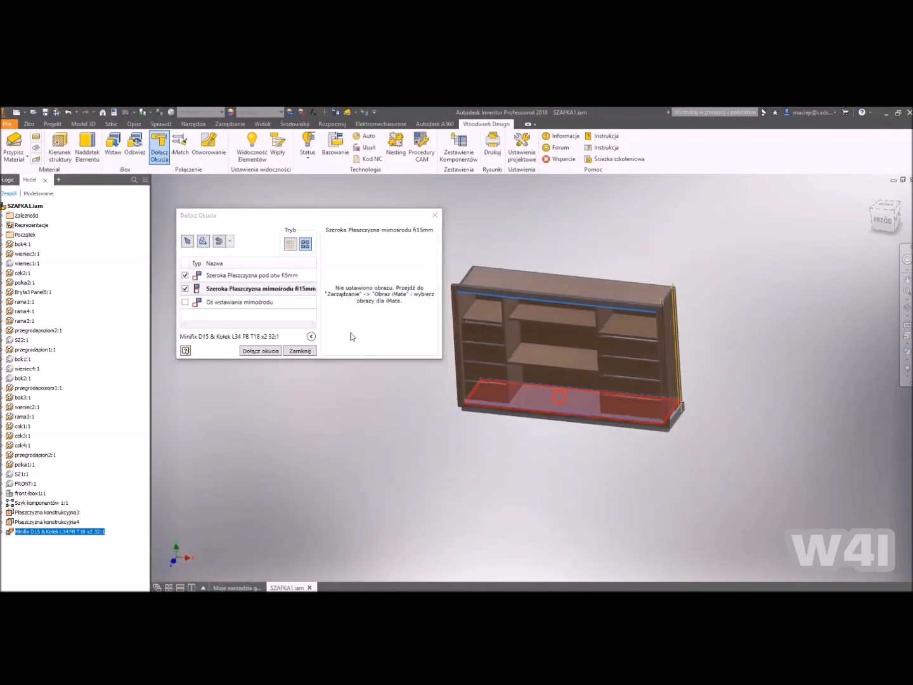
{"action": "left_click", "coordinate": [271, 303]}
{"action": "scroll", "coordinate": [618, 311], "scroll_direction": "up", "scroll_amount": 3}
{"action": "left_click", "coordinate": [655, 284]}
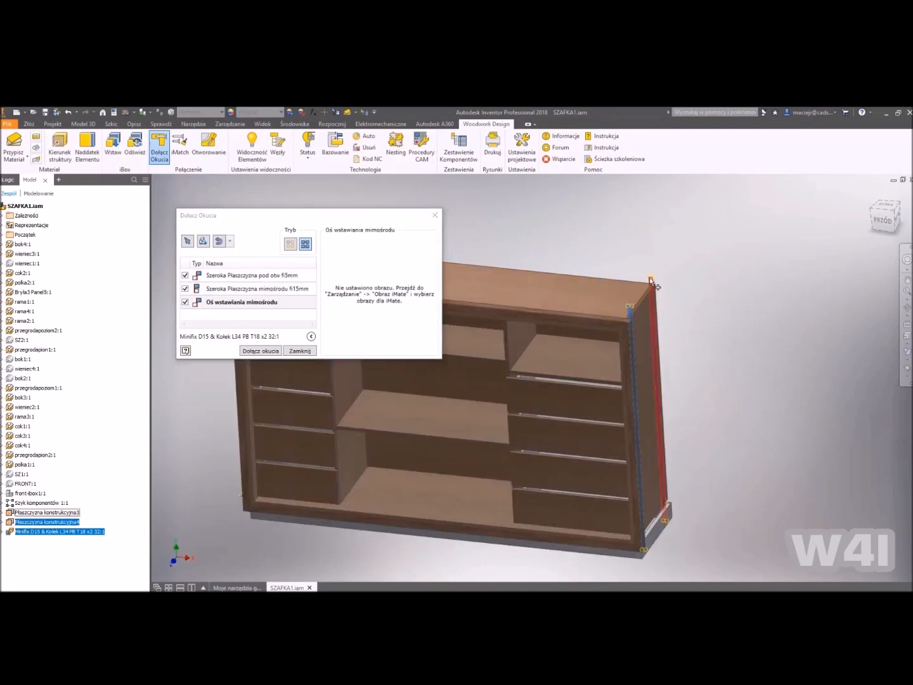
{"action": "left_click", "coordinate": [260, 351]}
{"action": "left_click", "coordinate": [300, 351]}
Temporarily hide the top and bottom boards to examine the attached Minifix fittings, and restore both boards.
{"action": "middle_click_drag", "start_coordinate": [756, 312], "coordinate": [585, 356], "text": "shift"}
{"action": "right_click_drag", "start_coordinate": [587, 351], "coordinate": [694, 392]}
{"action": "scroll", "coordinate": [571, 432], "scroll_direction": "up", "scroll_amount": 4}
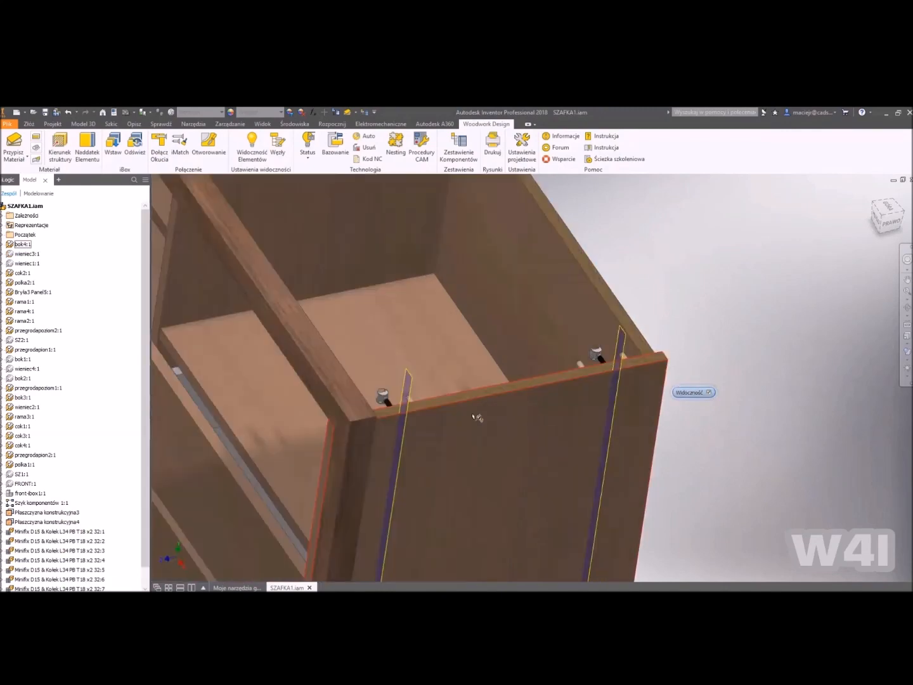
{"action": "scroll", "coordinate": [461, 393], "scroll_direction": "down", "scroll_amount": 3}
{"action": "middle_click_drag", "start_coordinate": [459, 395], "coordinate": [413, 447], "text": "shift"}
{"action": "scroll", "coordinate": [408, 454], "scroll_direction": "up", "scroll_amount": 3}
{"action": "scroll", "coordinate": [574, 330], "scroll_direction": "down", "scroll_amount": 4}
{"action": "middle_click_drag", "start_coordinate": [563, 279], "coordinate": [730, 452]}
{"action": "scroll", "coordinate": [545, 273], "scroll_direction": "down", "scroll_amount": 2}
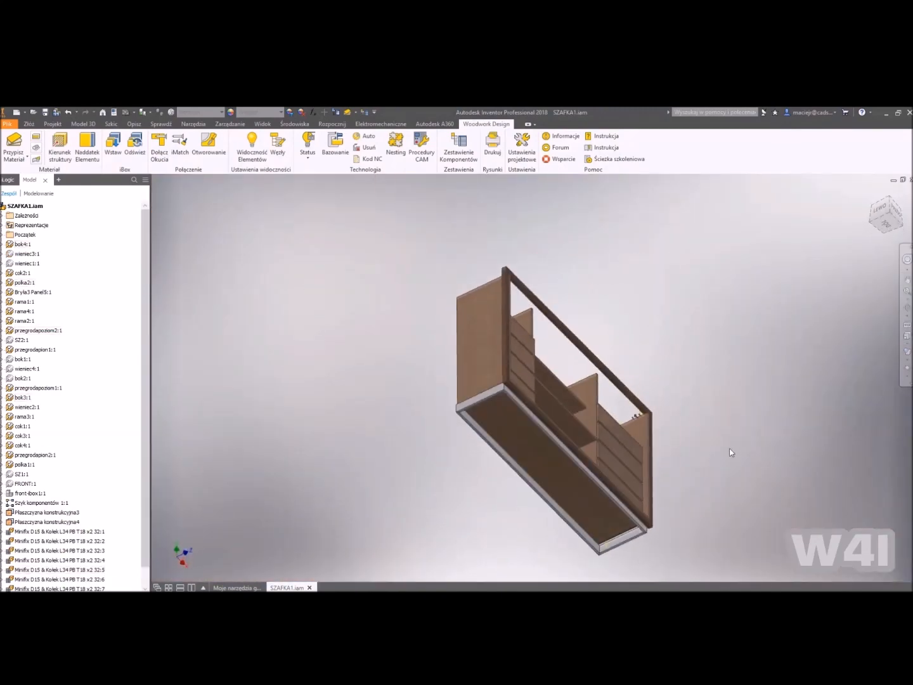
{"action": "scroll", "coordinate": [577, 504], "scroll_direction": "up", "scroll_amount": 5}
{"action": "scroll", "coordinate": [577, 505], "scroll_direction": "down", "scroll_amount": 5}
{"action": "middle_click_drag", "start_coordinate": [577, 506], "coordinate": [677, 378], "text": "shift"}
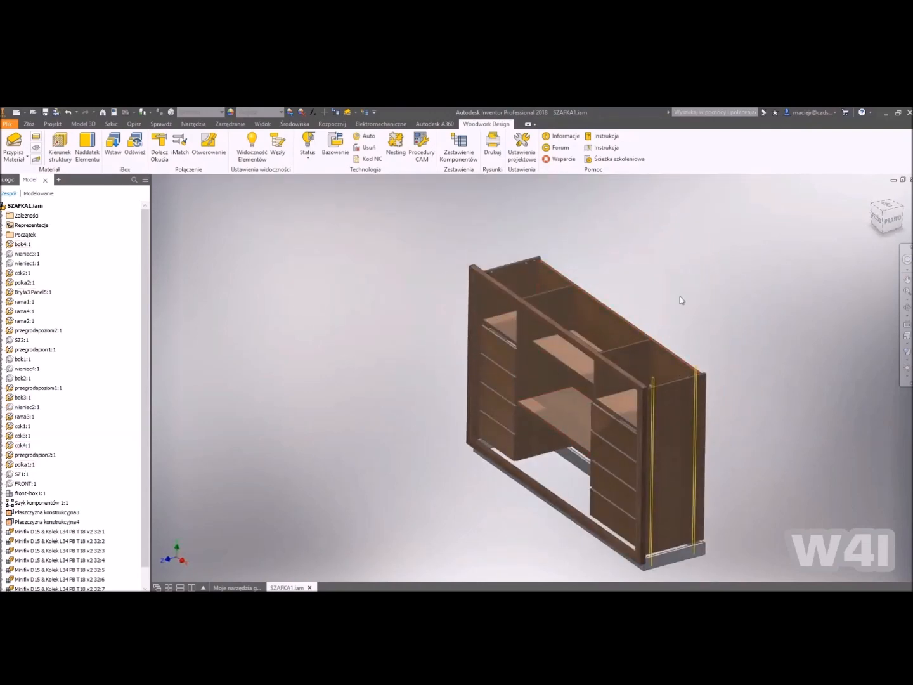
{"action": "key", "text": "ctrl+z"}
{"action": "key", "text": "ctrl+z"}
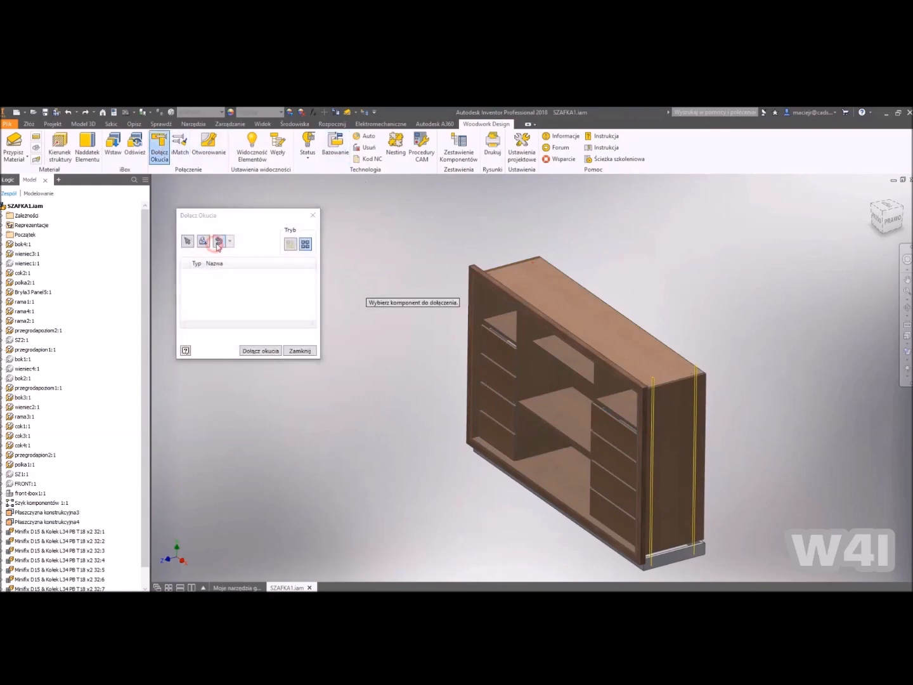
Insert another Minifix D15 fitting into the assembly and leave the attachment command without assigning its faces.
{"action": "left_click", "coordinate": [219, 242]}
{"action": "middle_click_drag", "start_coordinate": [617, 291], "coordinate": [575, 268], "text": "shift"}
{"action": "scroll", "coordinate": [568, 399], "scroll_direction": "up", "scroll_amount": 3}
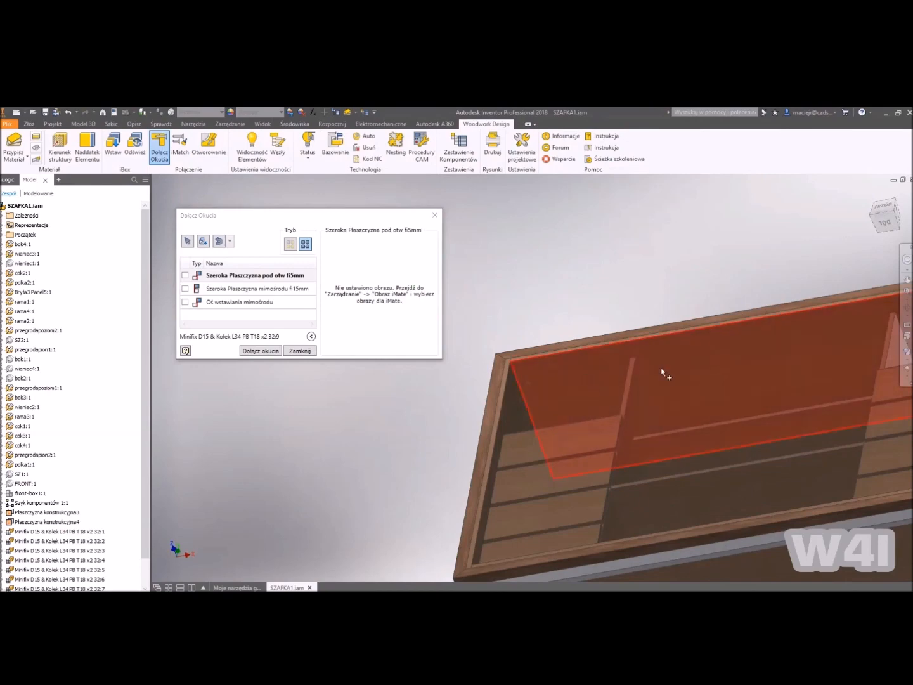
{"action": "scroll", "coordinate": [661, 373], "scroll_direction": "down", "scroll_amount": 3}
{"action": "middle_click_drag", "start_coordinate": [693, 370], "coordinate": [612, 430], "text": "shift"}
{"action": "key", "text": "Escape"}
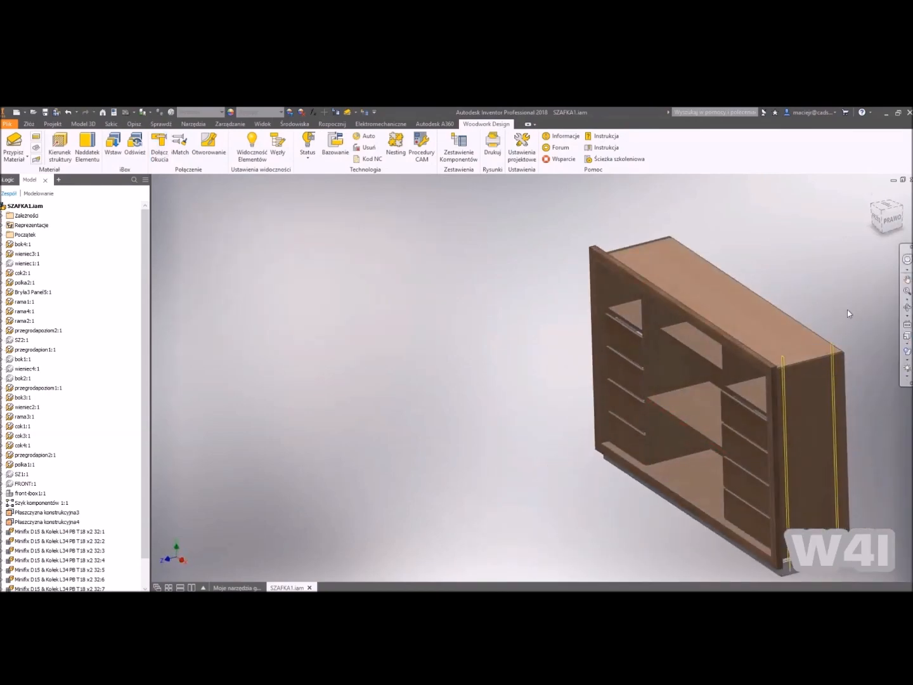
Create a construction plane near the cabinet's front edge with an offset of -9*32 mm.
{"action": "double_click", "coordinate": [802, 360]}
{"action": "type", "text": "-9*32"}
{"action": "key", "text": "Return"}
Reuse the unattached Minifix fitting for attachment and choose the top and bottom board faces for the fi5mm holes.
{"action": "left_click", "coordinate": [160, 146]}
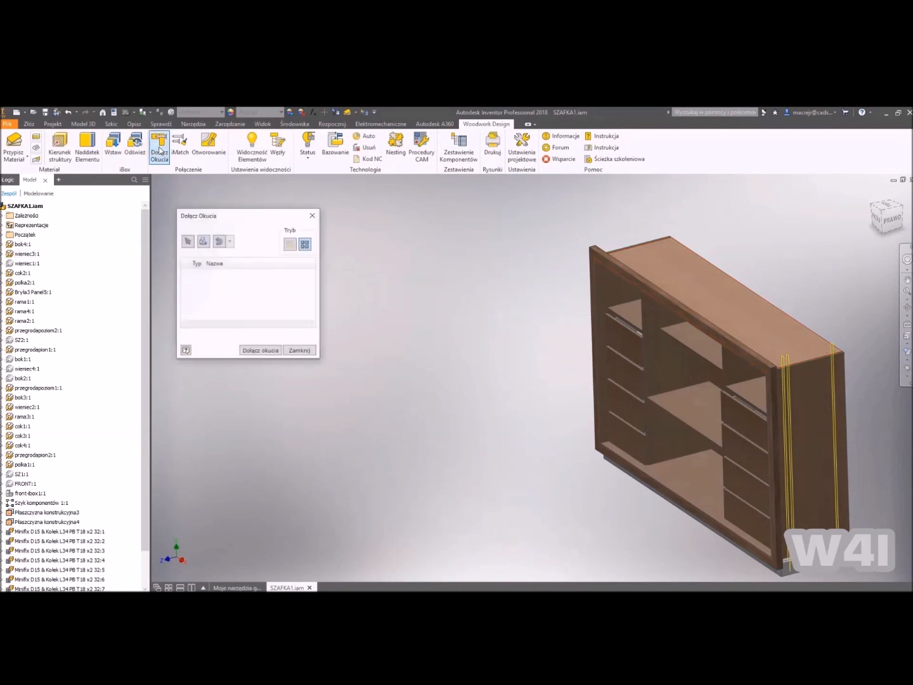
{"action": "scroll", "coordinate": [28, 477], "scroll_direction": "down", "scroll_amount": 2}
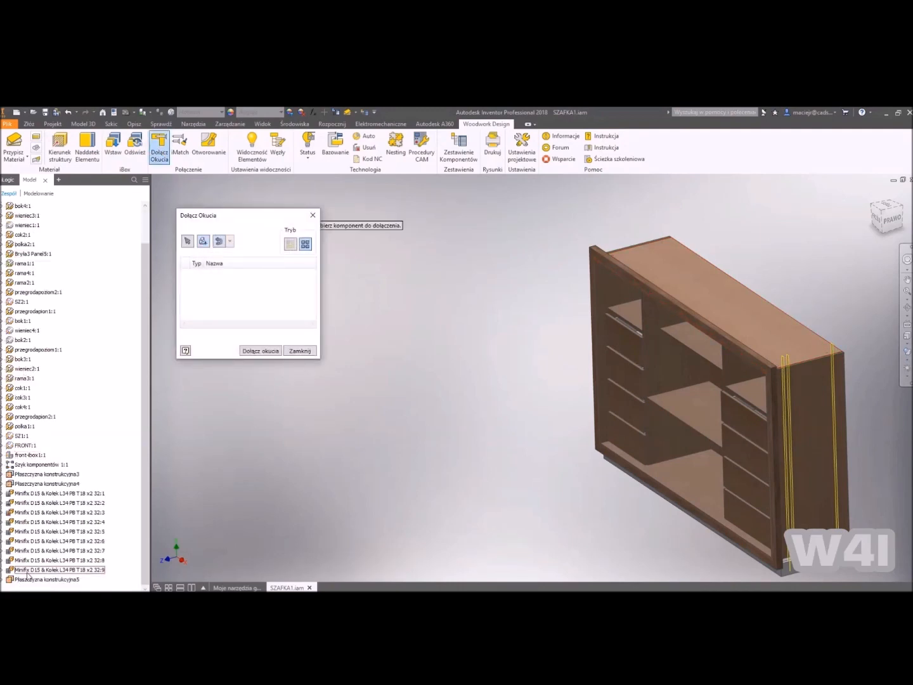
{"action": "left_click", "coordinate": [26, 572]}
{"action": "middle_click_drag", "start_coordinate": [684, 368], "coordinate": [647, 285], "text": "shift"}
{"action": "left_click", "coordinate": [618, 329]}
{"action": "middle_click_drag", "start_coordinate": [627, 358], "coordinate": [591, 494], "text": "shift"}
{"action": "left_click", "coordinate": [591, 505]}
Choose both vertical dividers' faces for the fi15mm cams, set the axes on the rear and new front construction planes, and attach the fittings.
{"action": "left_click", "coordinate": [230, 291]}
{"action": "middle_click_drag", "start_coordinate": [578, 349], "coordinate": [585, 326], "text": "shift"}
{"action": "left_click", "coordinate": [587, 325]}
{"action": "middle_click_drag", "start_coordinate": [780, 351], "coordinate": [687, 348], "text": "shift"}
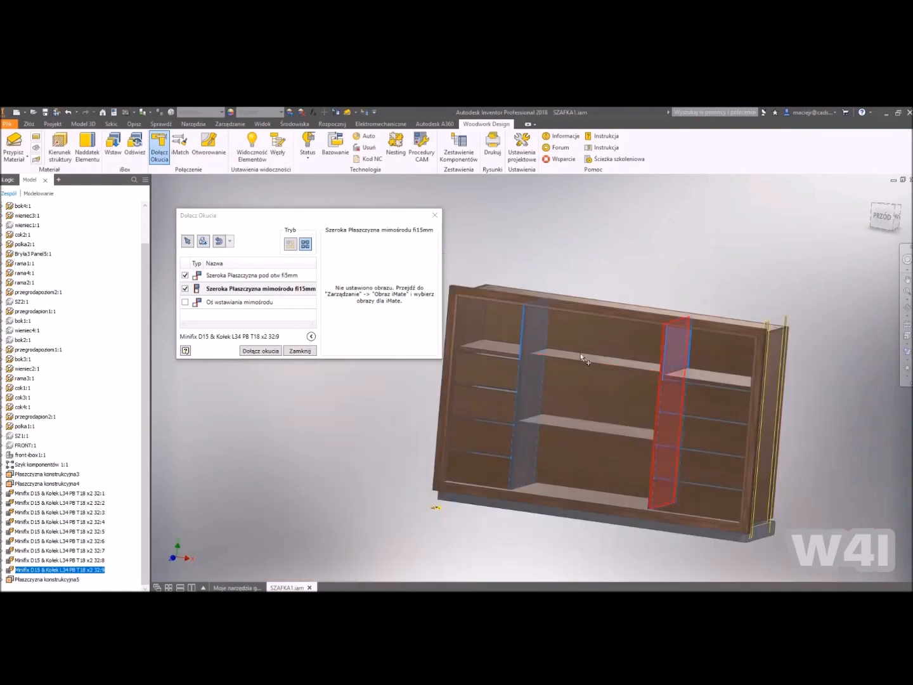
{"action": "left_click", "coordinate": [230, 301]}
{"action": "left_click", "coordinate": [749, 353]}
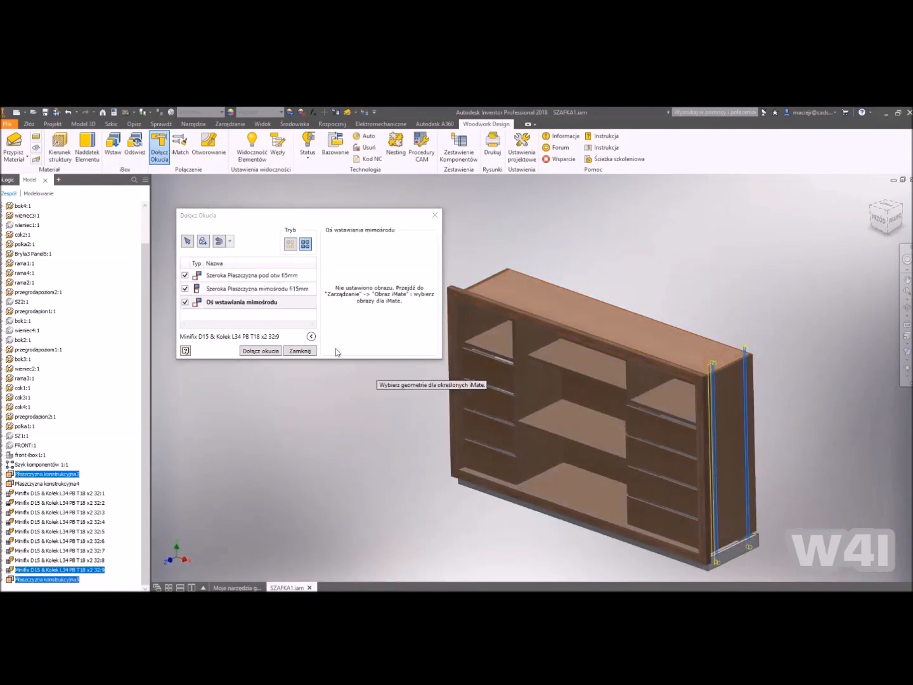
{"action": "left_click", "coordinate": [260, 351]}
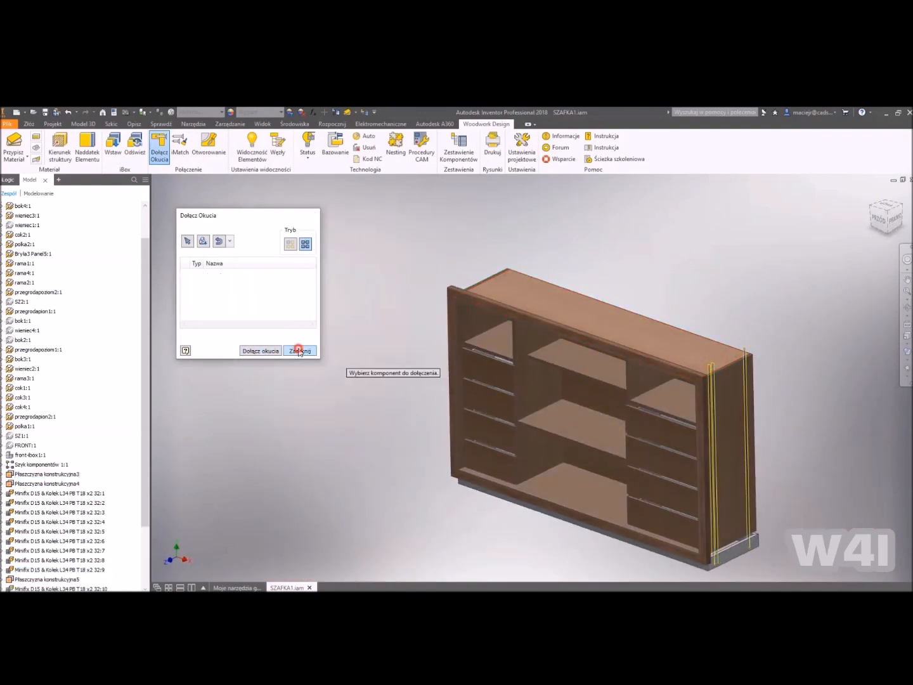
{"action": "left_click", "coordinate": [300, 352]}
Hide the top board and examine the Minifix fittings on the vertical dividers.
{"action": "right_click_drag", "start_coordinate": [646, 331], "coordinate": [646, 333]}
{"action": "middle_click_drag", "start_coordinate": [540, 297], "coordinate": [536, 285], "text": "shift"}
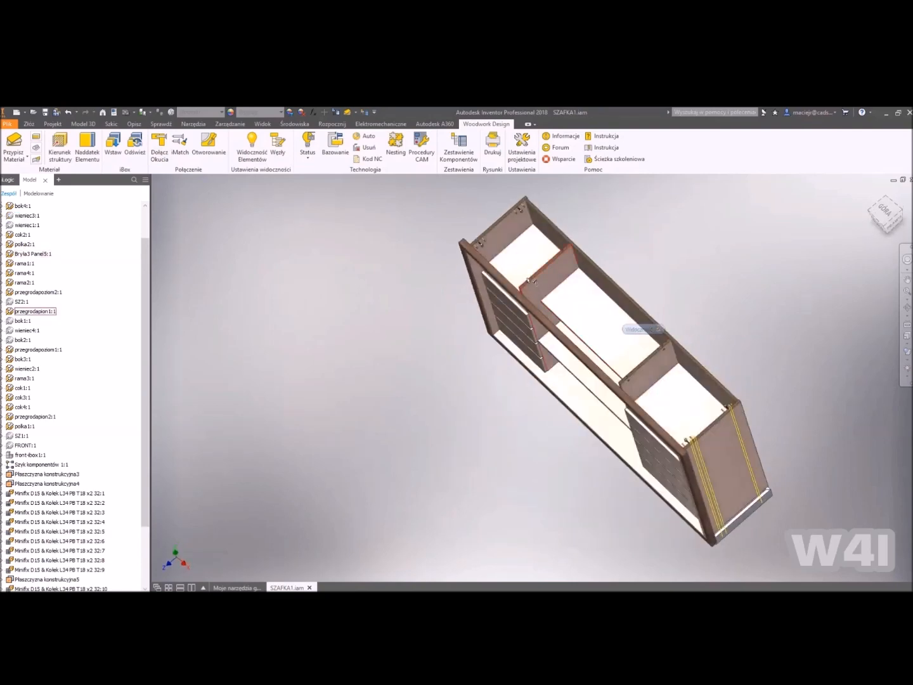
{"action": "scroll", "coordinate": [537, 284], "scroll_direction": "up", "scroll_amount": 5}
{"action": "scroll", "coordinate": [605, 312], "scroll_direction": "down", "scroll_amount": 4}
{"action": "middle_click_drag", "start_coordinate": [625, 284], "coordinate": [627, 252], "text": "shift"}
{"action": "middle_click_drag", "start_coordinate": [716, 313], "coordinate": [637, 391], "text": "shift"}
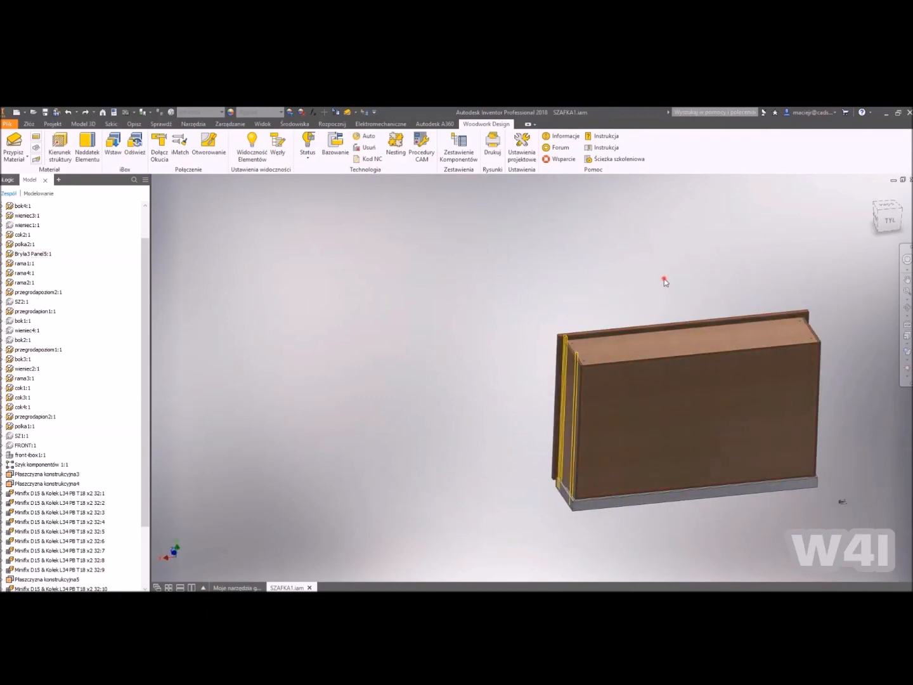
Edit the top board, create a construction plane midway between its two end faces, and return to the assembly.
{"action": "double_click", "coordinate": [689, 351]}
{"action": "key", "text": "]"}
{"action": "scroll", "coordinate": [469, 324], "scroll_direction": "up", "scroll_amount": 5}
{"action": "scroll", "coordinate": [659, 320], "scroll_direction": "down", "scroll_amount": 3}
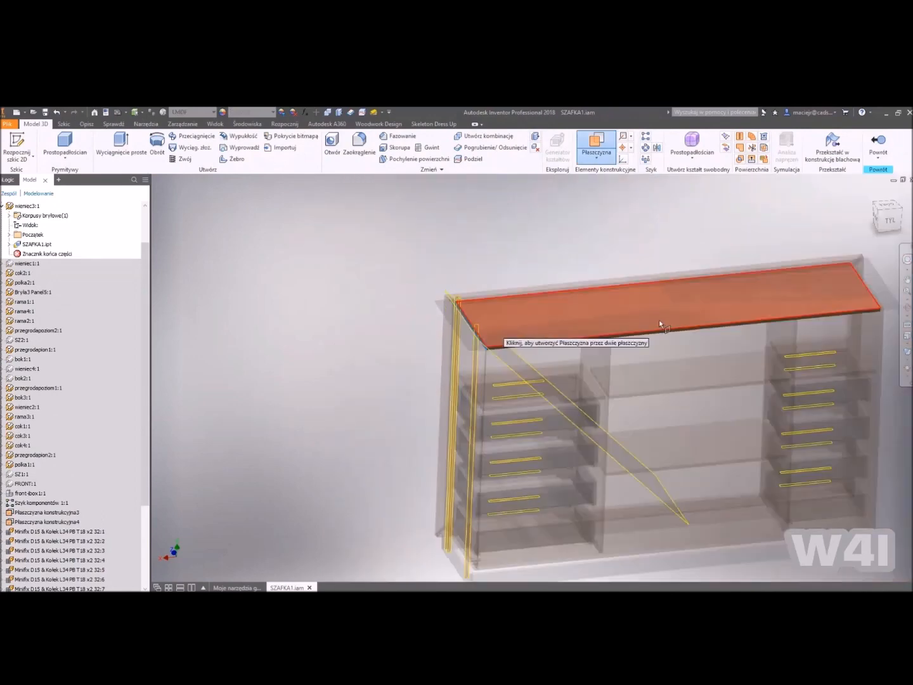
{"action": "left_click", "coordinate": [659, 324]}
{"action": "scroll", "coordinate": [751, 313], "scroll_direction": "up", "scroll_amount": 5}
{"action": "left_click", "coordinate": [816, 299]}
{"action": "scroll", "coordinate": [815, 300], "scroll_direction": "down", "scroll_amount": 5}
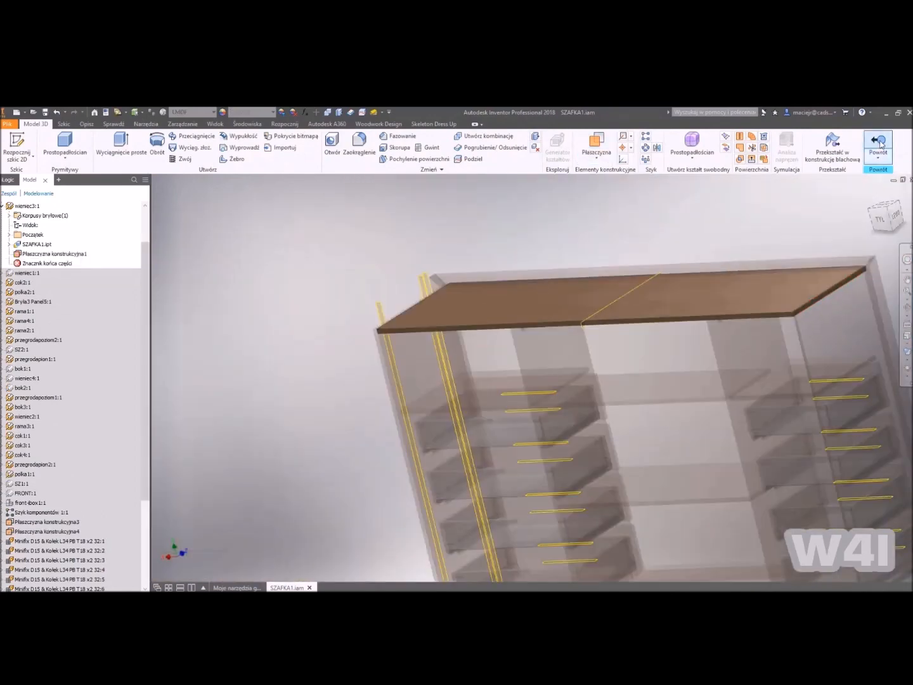
{"action": "left_click", "coordinate": [878, 141]}
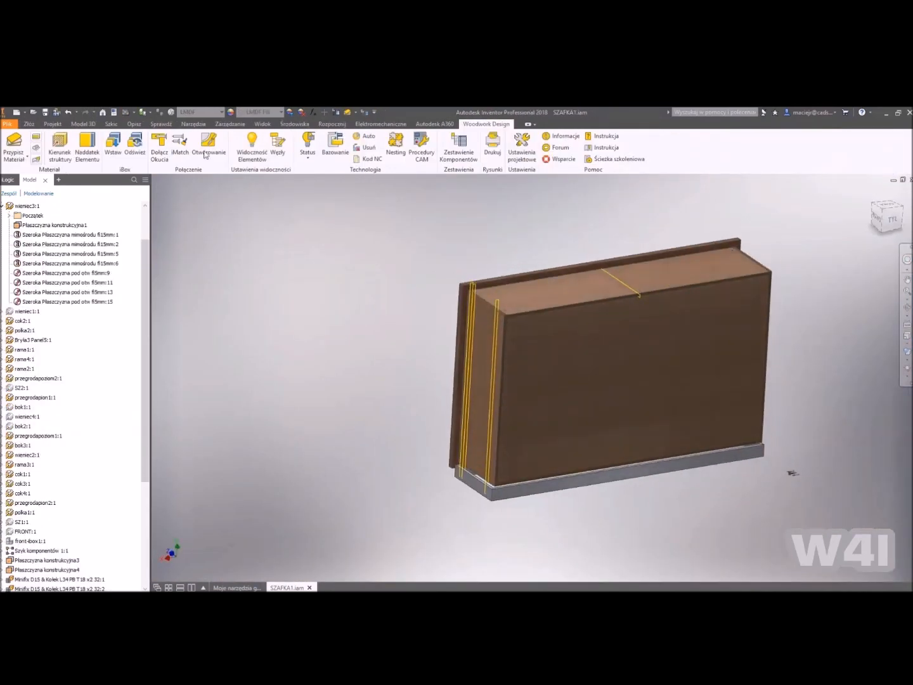
Attach Minifix fittings joining the back panel to the top and bottom boards at the top board's middle construction plane.
{"action": "left_click", "coordinate": [565, 309]}
{"action": "middle_click_drag", "start_coordinate": [565, 309], "coordinate": [757, 411], "text": "shift"}
{"action": "key", "text": "F5"}
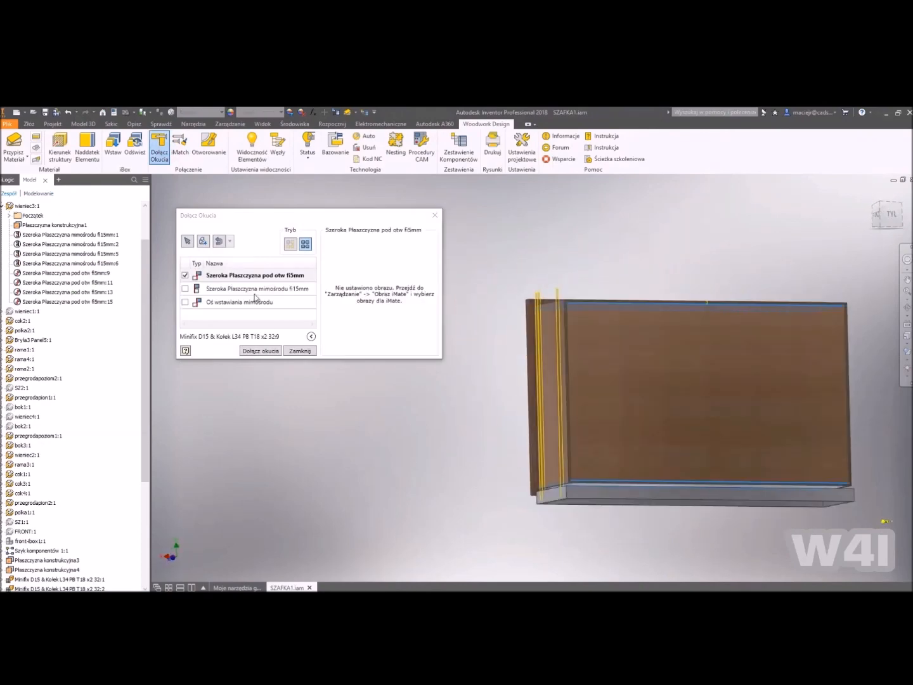
{"action": "left_click", "coordinate": [712, 331]}
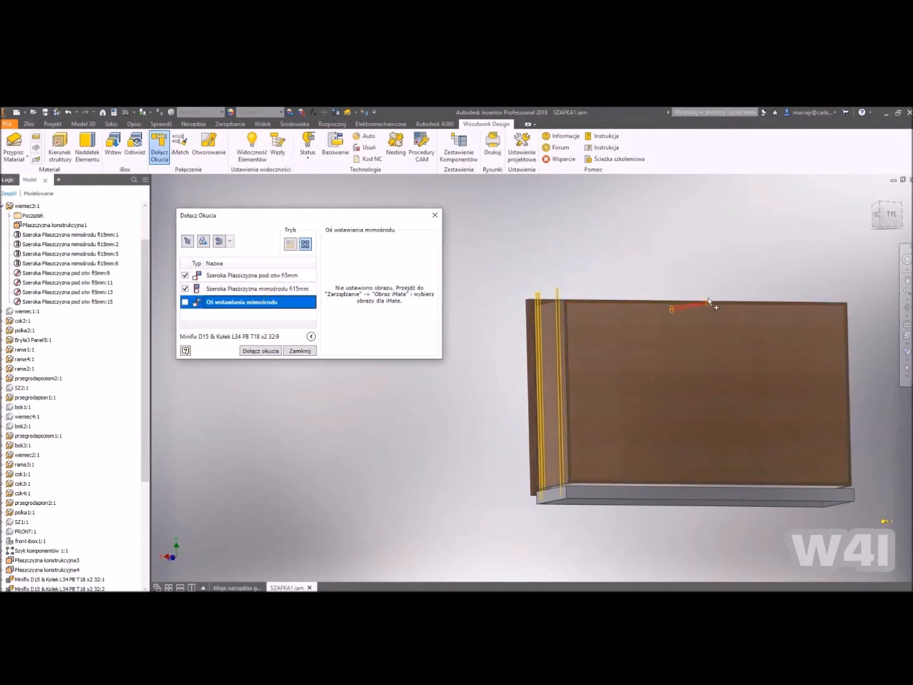
{"action": "scroll", "coordinate": [709, 306], "scroll_direction": "up", "scroll_amount": 3}
{"action": "left_click", "coordinate": [706, 305]}
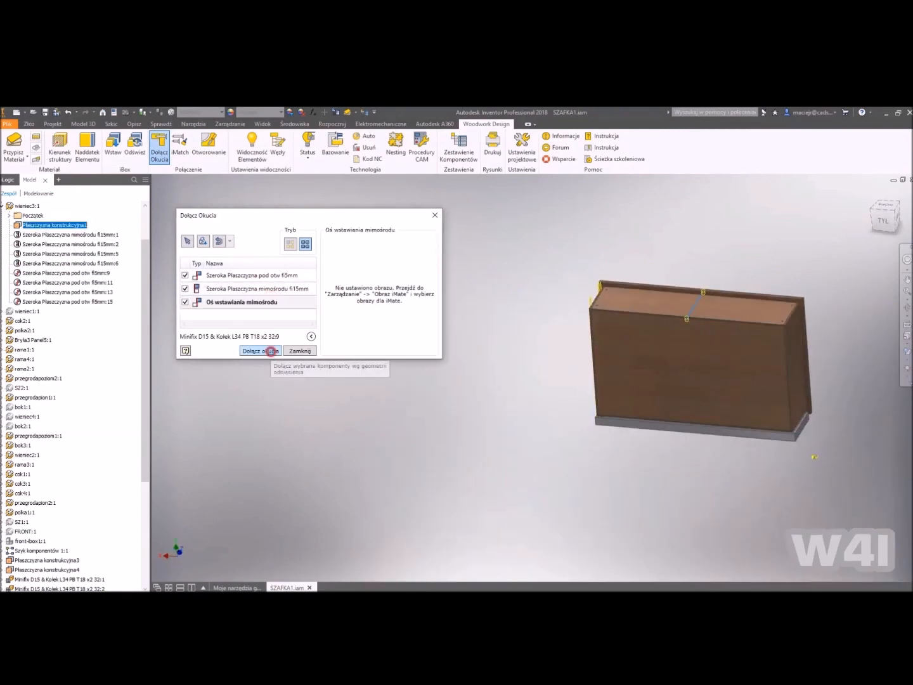
{"action": "left_click", "coordinate": [300, 352]}
Hide the top board and set up a centred component pattern of the back panel fittings along its upper edge, with 7 instances spaced 9*32 mm.
{"action": "scroll", "coordinate": [703, 318], "scroll_direction": "up", "scroll_amount": 3}
{"action": "left_click", "coordinate": [692, 340]}
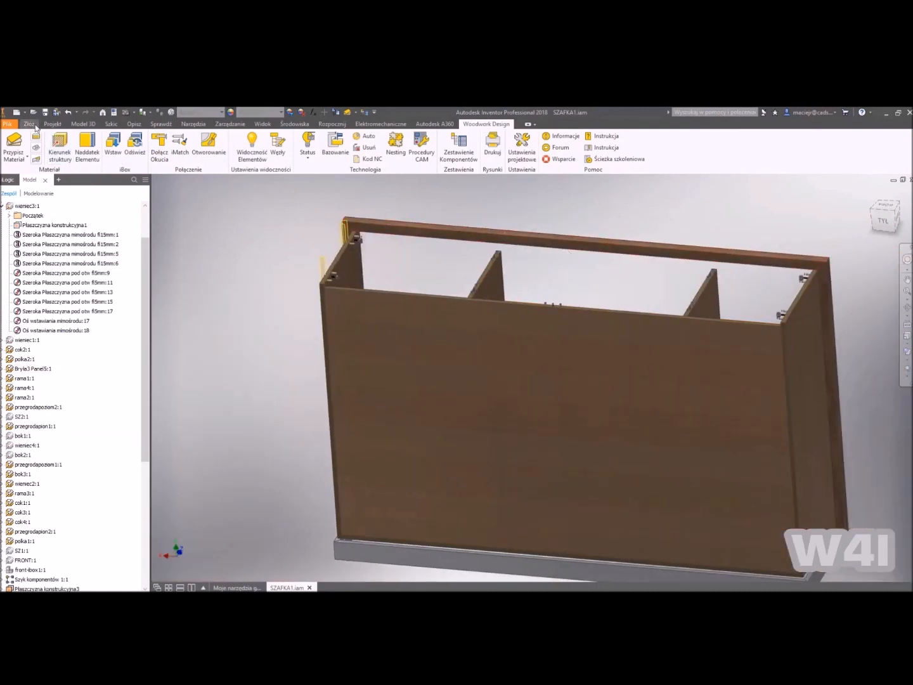
{"action": "left_click", "coordinate": [35, 125]}
{"action": "left_click", "coordinate": [309, 136]}
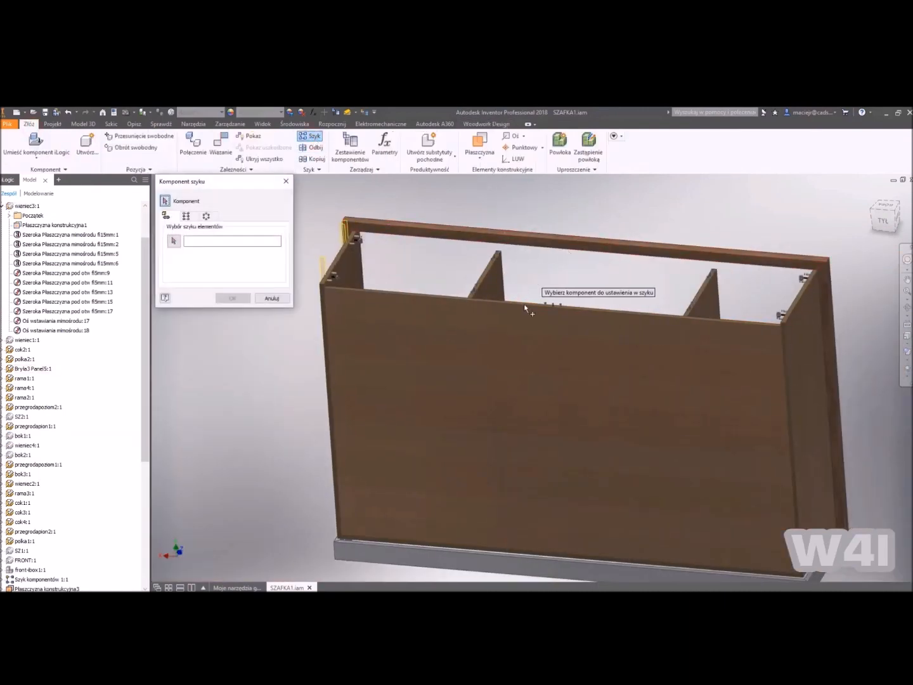
{"action": "left_click", "coordinate": [571, 550]}
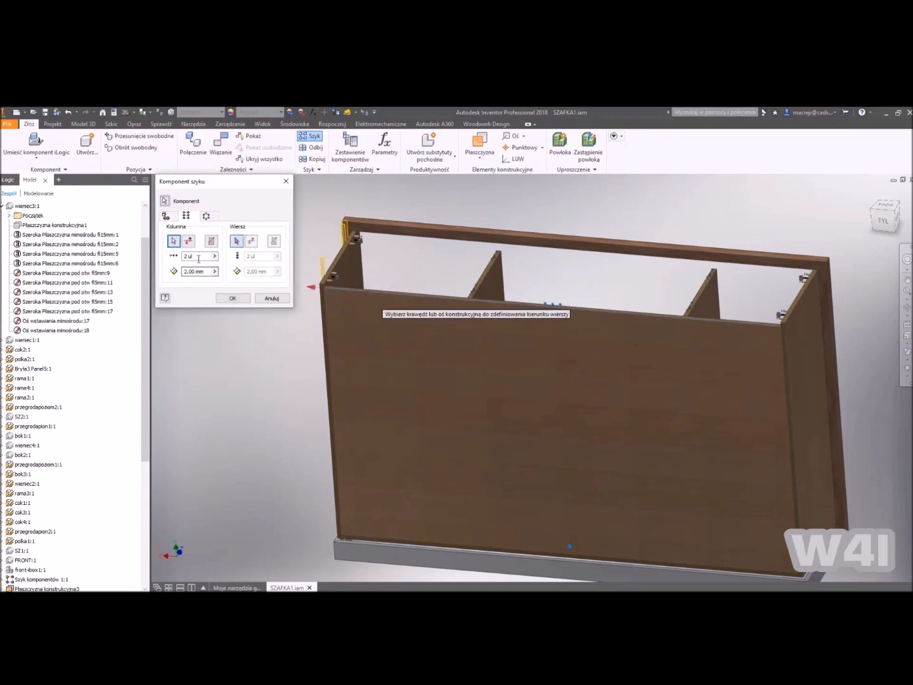
{"action": "type", "text": "320"}
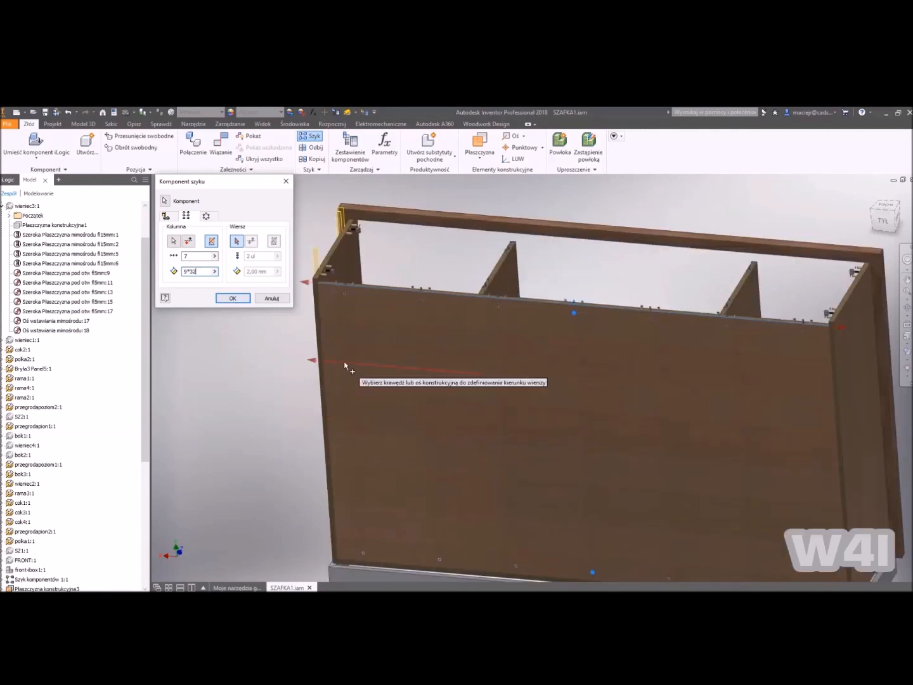
Set the fitting pattern to 5 instances with 14*32 mm spacing and create it.
{"action": "left_click_drag", "start_coordinate": [198, 255], "coordinate": [144, 257]}
{"action": "type", "text": "5"}
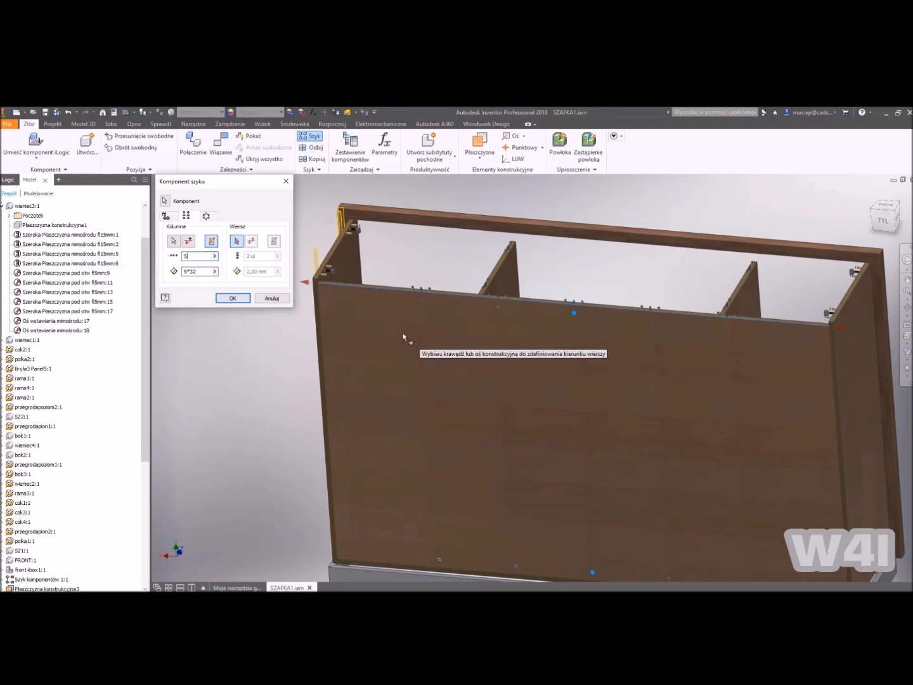
{"action": "type", "text": "14"}
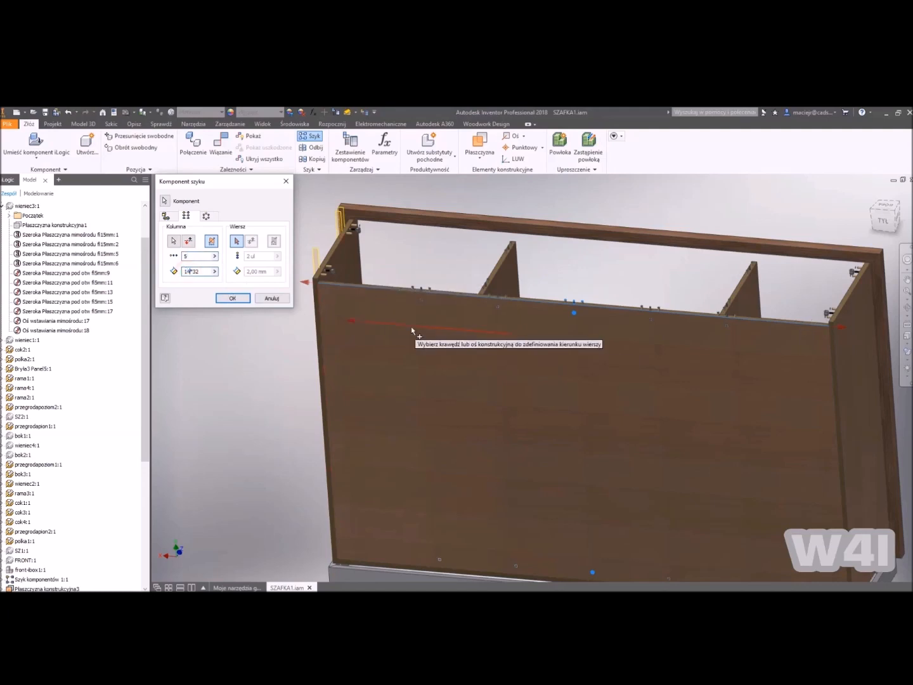
{"action": "left_click", "coordinate": [233, 298]}
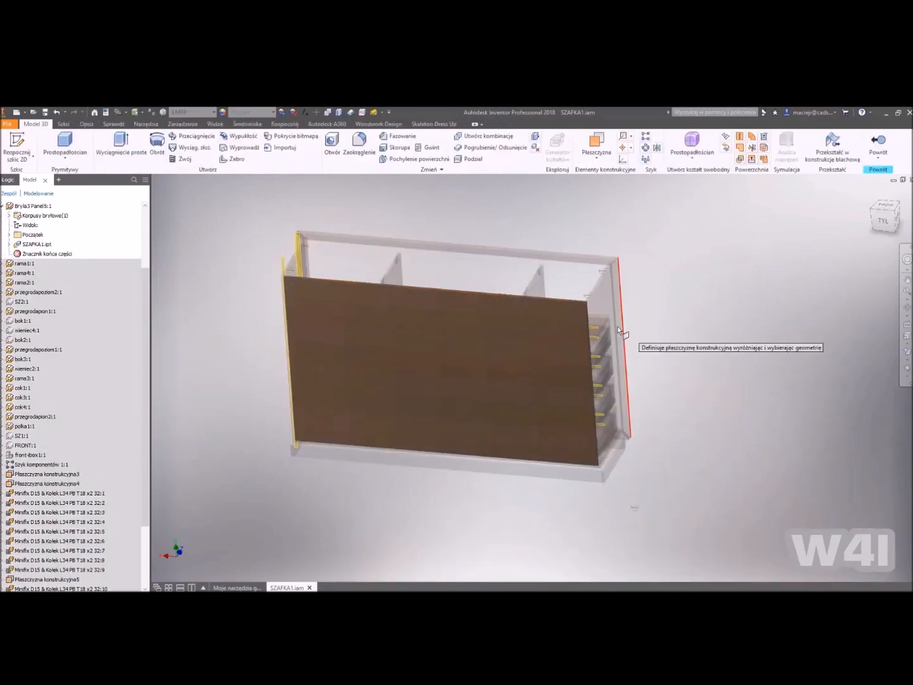
Create a construction plane in the back panel midway between its upper and lower edge faces.
{"action": "scroll", "coordinate": [582, 301], "scroll_direction": "up", "scroll_amount": 8}
{"action": "left_click", "coordinate": [582, 300]}
{"action": "scroll", "coordinate": [582, 301], "scroll_direction": "down", "scroll_amount": 7}
{"action": "middle_click_drag", "start_coordinate": [623, 321], "coordinate": [609, 266], "text": "shift"}
{"action": "scroll", "coordinate": [593, 353], "scroll_direction": "up", "scroll_amount": 5}
{"action": "left_click", "coordinate": [612, 371]}
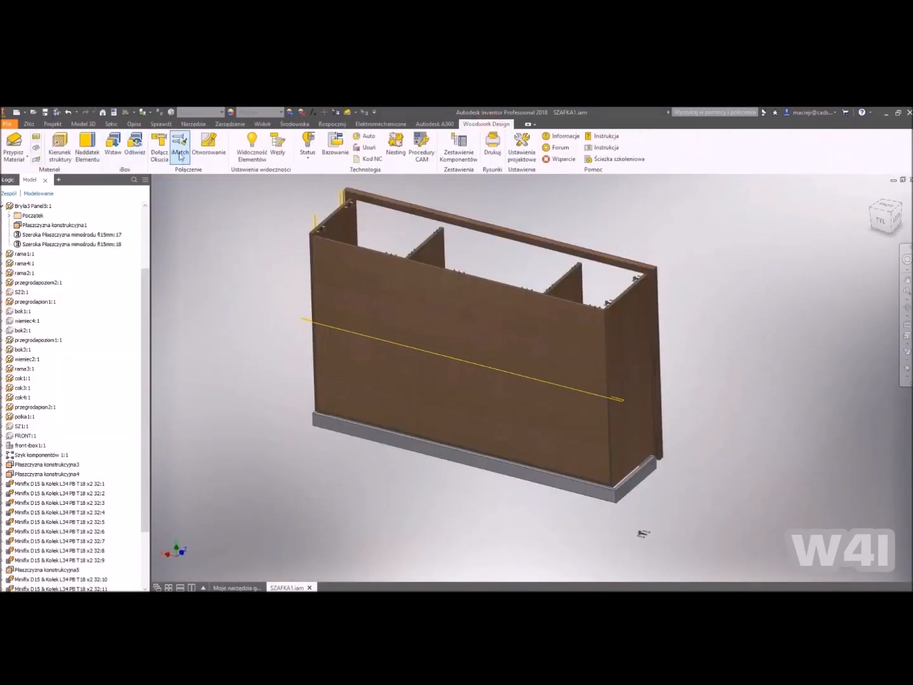
Attach Minifix fittings joining the back panel to both side boards at the panel's middle construction plane, and hide the panel.
{"action": "left_click", "coordinate": [160, 147]}
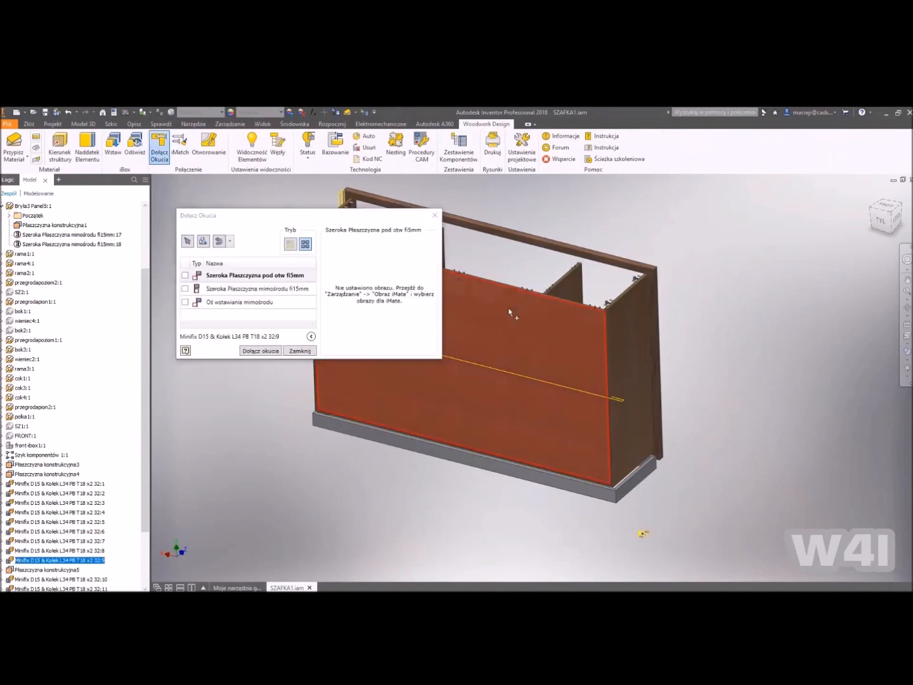
{"action": "left_click", "coordinate": [483, 244]}
{"action": "left_click", "coordinate": [546, 305]}
{"action": "left_click", "coordinate": [472, 341]}
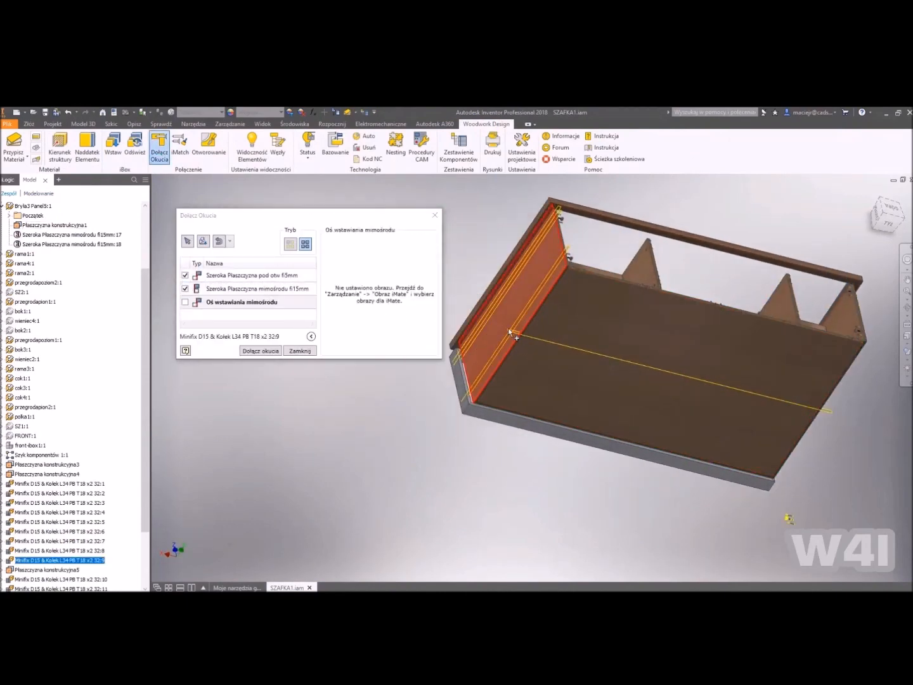
{"action": "key", "text": "Return"}
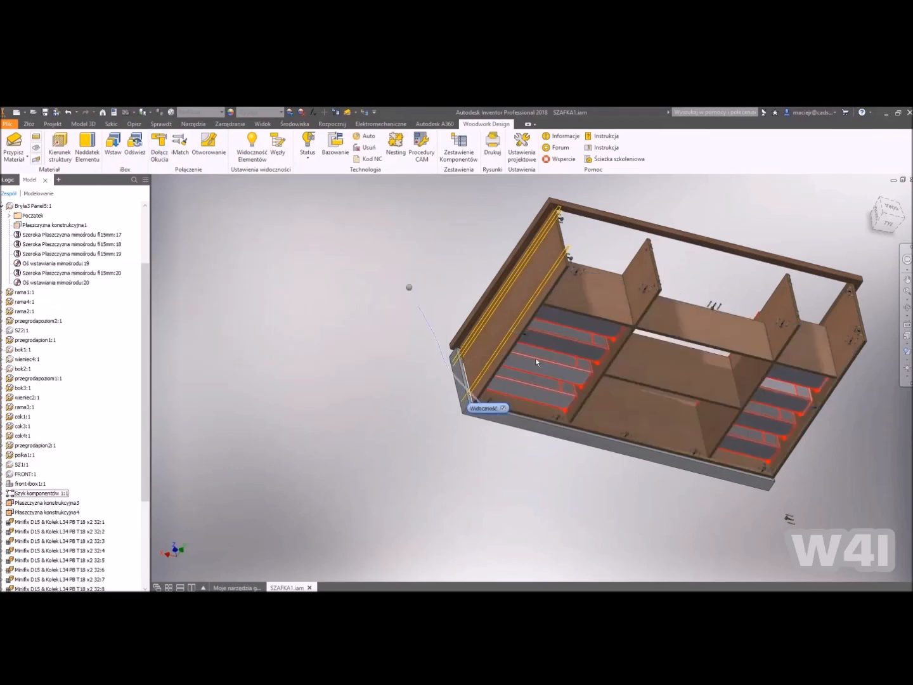
Create a rectangular component pattern of the back panel's side fittings along the height of the cabinet.
{"action": "left_click", "coordinate": [28, 123]}
{"action": "left_click", "coordinate": [310, 136]}
{"action": "left_click", "coordinate": [186, 215]}
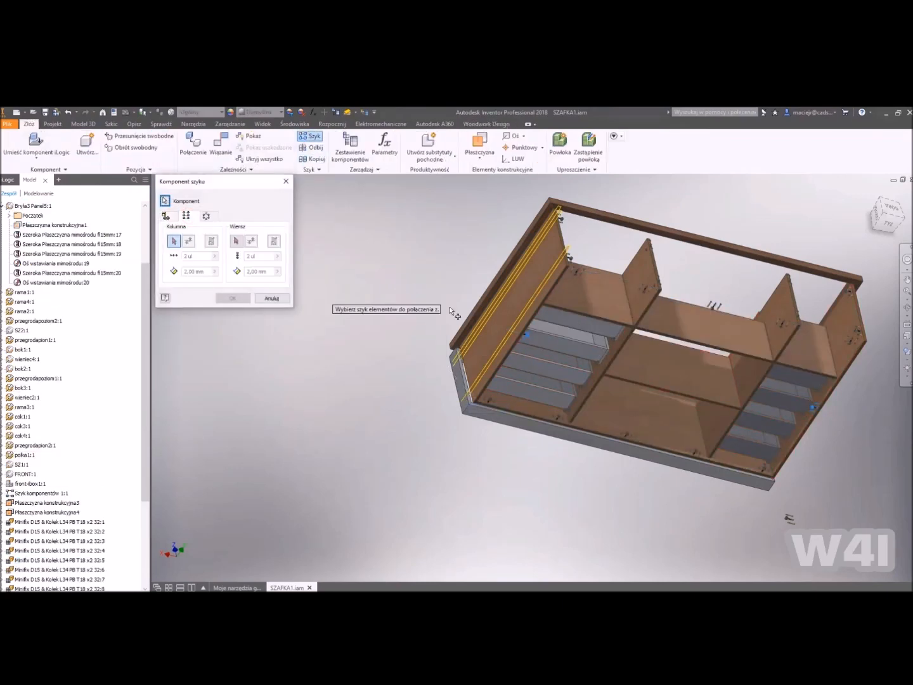
{"action": "left_click", "coordinate": [215, 270]}
{"action": "left_click", "coordinate": [255, 288]}
{"action": "middle_click_drag", "start_coordinate": [597, 305], "coordinate": [558, 234], "text": "shift"}
{"action": "left_click", "coordinate": [232, 298]}
{"action": "middle_click_drag", "start_coordinate": [628, 290], "coordinate": [834, 303], "text": "shift"}
{"action": "scroll", "coordinate": [644, 315], "scroll_direction": "up", "scroll_amount": 3}
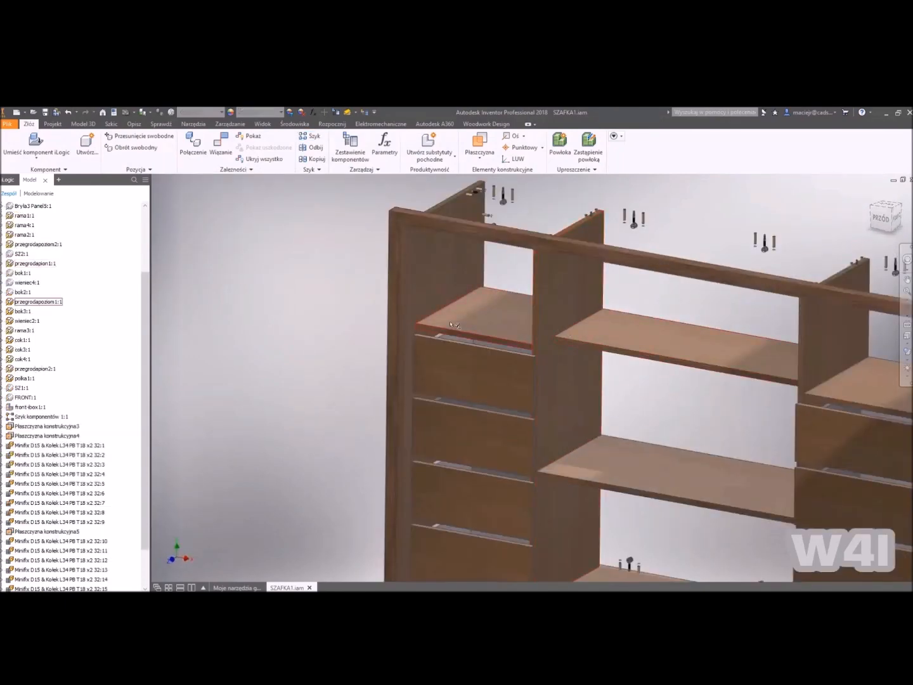
Attach Minifix fittings joining the horizontal dividers to the side boards and vertical partitions, located on Płaszczyzna konstrukcyjna3 and Płaszczyzna konstrukcyjna5.
{"action": "scroll", "coordinate": [452, 324], "scroll_direction": "down", "scroll_amount": 5}
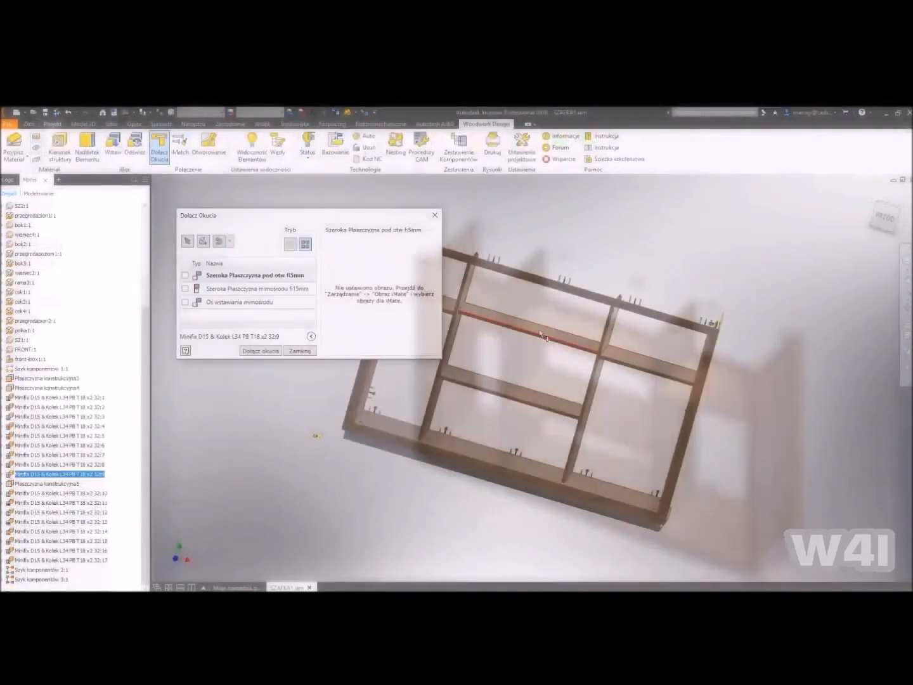
{"action": "middle_click_drag", "start_coordinate": [500, 444], "coordinate": [768, 359], "text": "shift"}
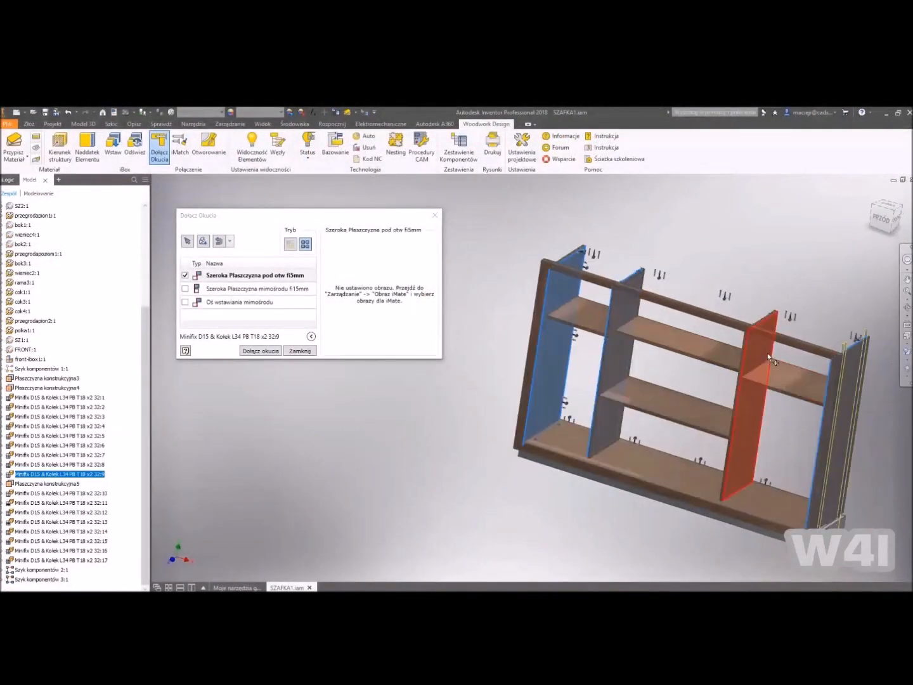
{"action": "left_click", "coordinate": [767, 353]}
{"action": "left_click", "coordinate": [257, 288]}
{"action": "middle_click_drag", "start_coordinate": [748, 444], "coordinate": [711, 305], "text": "shift"}
{"action": "left_click", "coordinate": [241, 301]}
{"action": "middle_click_drag", "start_coordinate": [835, 268], "coordinate": [698, 374], "text": "shift"}
{"action": "scroll", "coordinate": [699, 374], "scroll_direction": "up", "scroll_amount": 5}
{"action": "left_click", "coordinate": [628, 406]}
{"action": "left_click", "coordinate": [758, 374]}
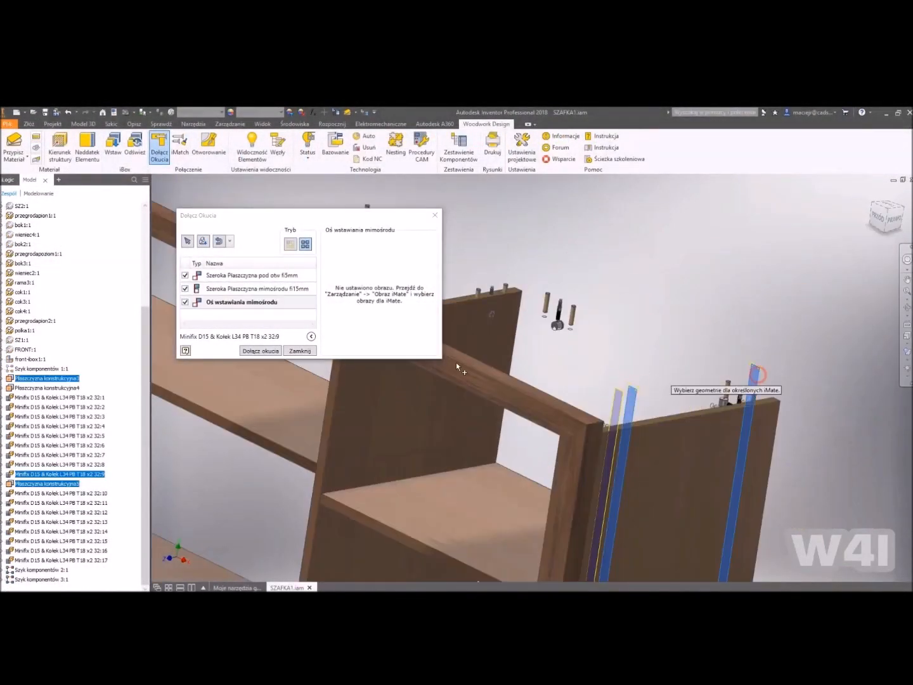
{"action": "left_click", "coordinate": [260, 351]}
{"action": "left_click", "coordinate": [300, 350]}
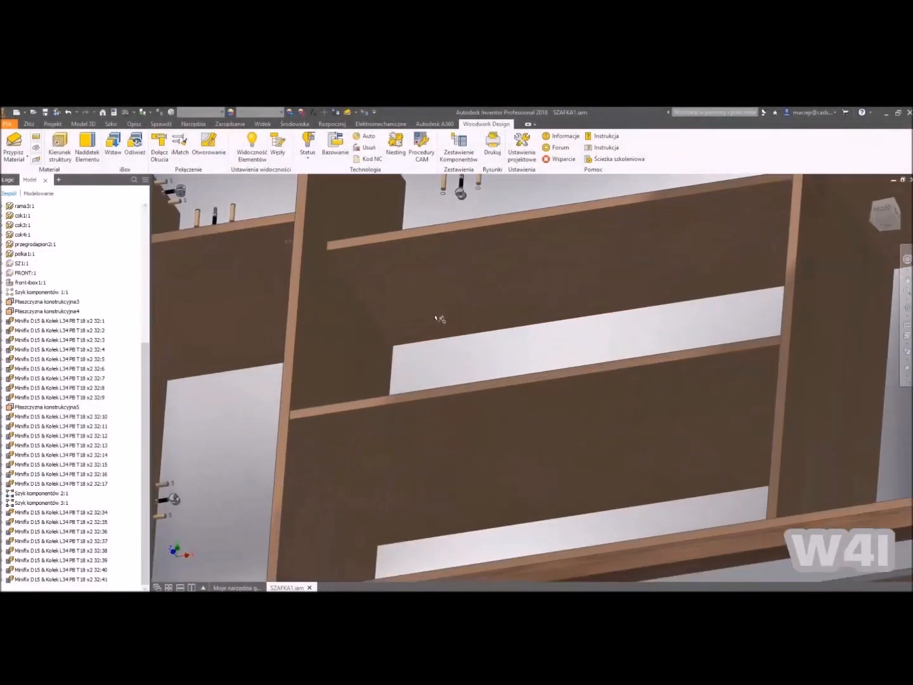
Load the library shelf support Podpórka fi5 as Prawe, 2szt., with n 224 mm and rozstaw 64 mm.
{"action": "left_click", "coordinate": [159, 147]}
{"action": "left_click", "coordinate": [304, 242]}
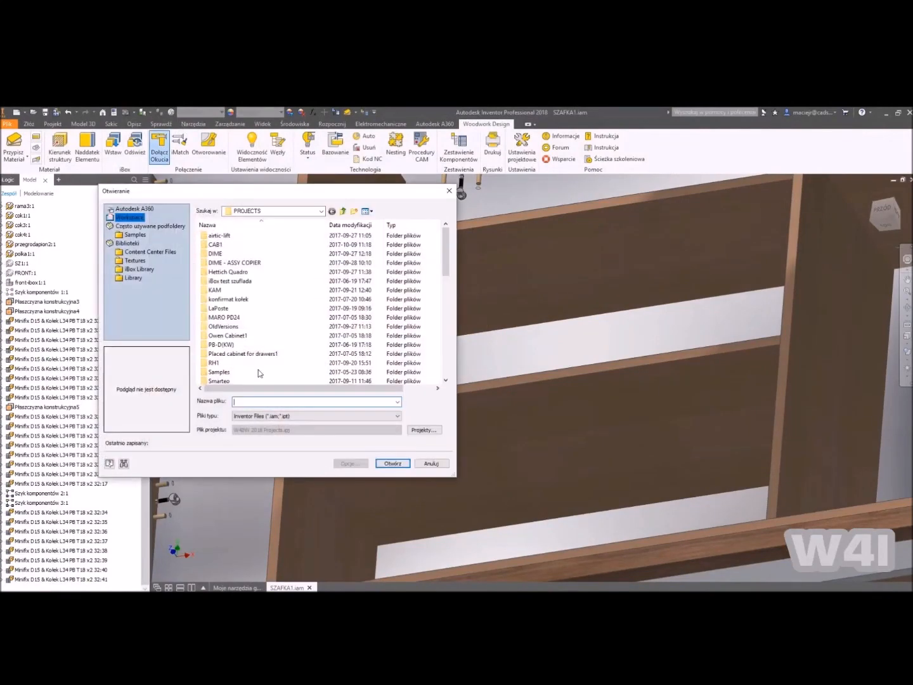
{"action": "scroll", "coordinate": [244, 308], "scroll_direction": "down", "scroll_amount": 5}
{"action": "left_click", "coordinate": [135, 278]}
{"action": "double_click", "coordinate": [220, 271]}
{"action": "double_click", "coordinate": [225, 255]}
{"action": "left_click", "coordinate": [263, 279]}
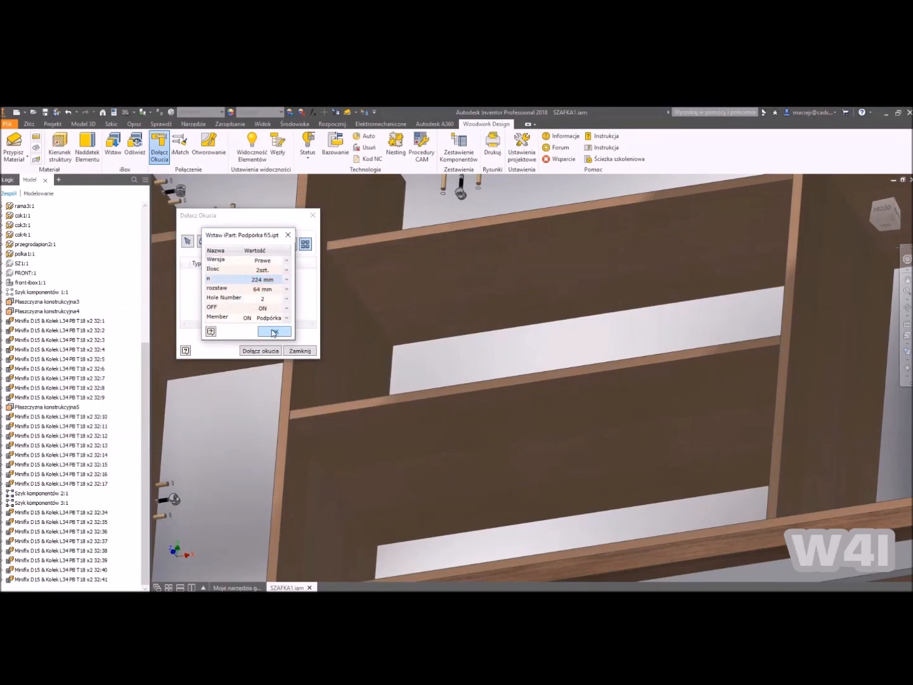
{"action": "left_click", "coordinate": [274, 333]}
Attach the shelf supports using the partition faces (Bok), the upper middle shelf's underside (Spód półki) and the front edge (Od krawędzi boku).
{"action": "scroll", "coordinate": [590, 277], "scroll_direction": "down", "scroll_amount": 3}
{"action": "middle_click_drag", "start_coordinate": [590, 277], "coordinate": [558, 265], "text": "shift"}
{"action": "left_click", "coordinate": [683, 254]}
{"action": "scroll", "coordinate": [634, 269], "scroll_direction": "down", "scroll_amount": 3}
{"action": "left_click", "coordinate": [239, 289]}
{"action": "left_click", "coordinate": [540, 260]}
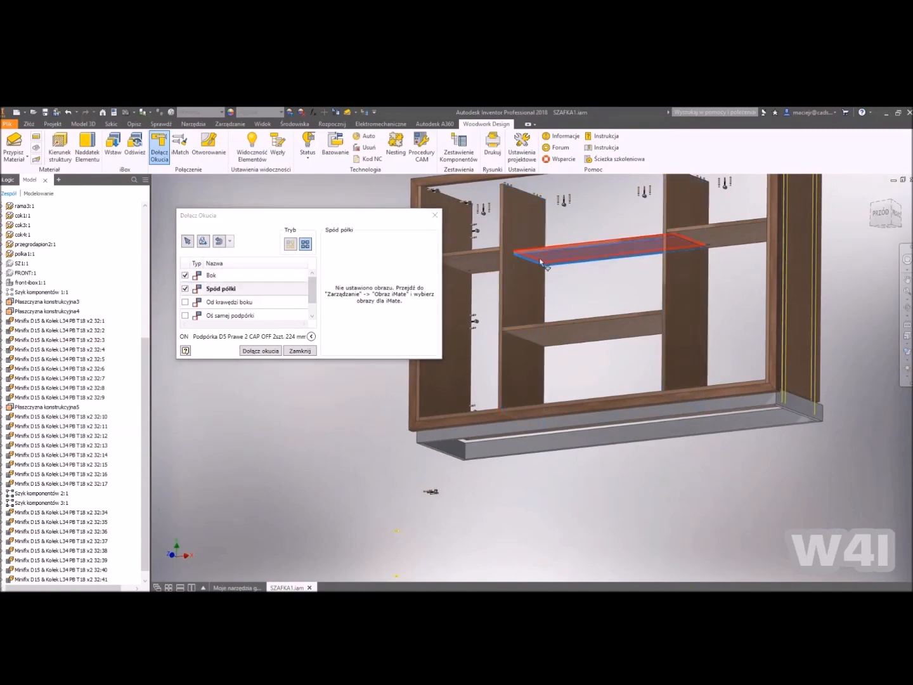
{"action": "left_click", "coordinate": [233, 303]}
{"action": "scroll", "coordinate": [515, 252], "scroll_direction": "up", "scroll_amount": 3}
{"action": "left_click", "coordinate": [516, 252]}
{"action": "scroll", "coordinate": [516, 252], "scroll_direction": "down", "scroll_amount": 2}
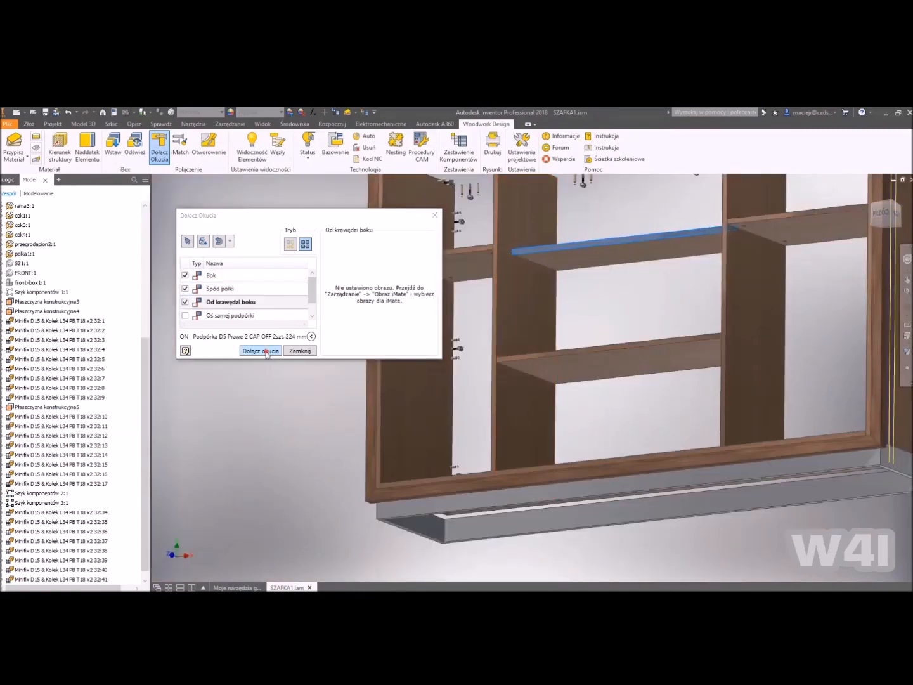
{"action": "key", "text": "Return"}
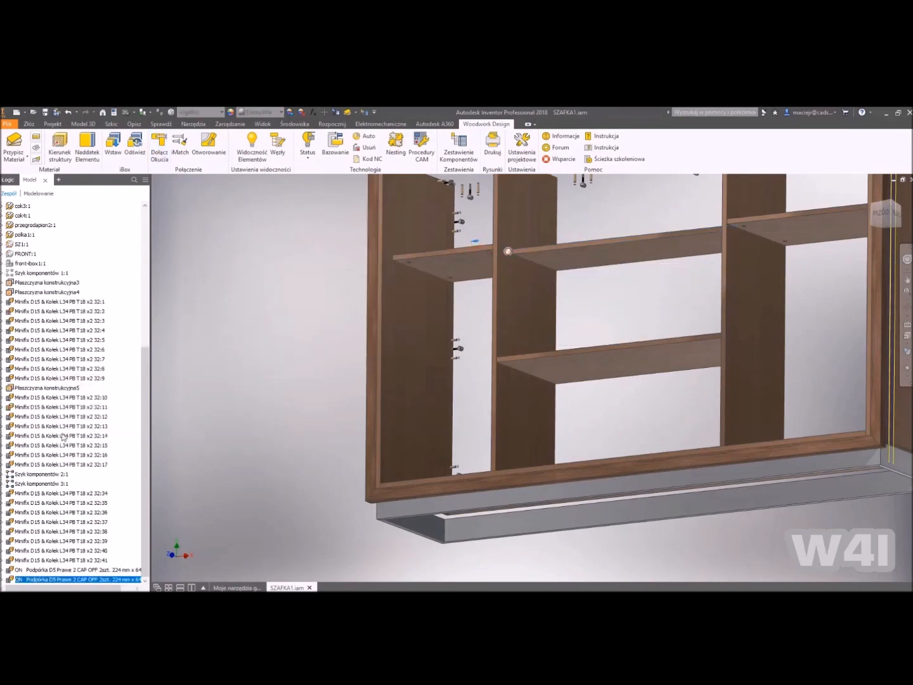
Change the second shelf support to the Lewe version in its component table.
{"action": "left_click", "coordinate": [3, 580]}
{"action": "double_click", "coordinate": [30, 532]}
{"action": "left_click", "coordinate": [279, 223]}
{"action": "left_click", "coordinate": [279, 233]}
{"action": "left_click", "coordinate": [318, 316]}
{"action": "scroll", "coordinate": [545, 261], "scroll_direction": "up", "scroll_amount": 4}
{"action": "scroll", "coordinate": [566, 288], "scroll_direction": "down", "scroll_amount": 5}
{"action": "middle_click_drag", "start_coordinate": [582, 293], "coordinate": [636, 328], "text": "shift"}
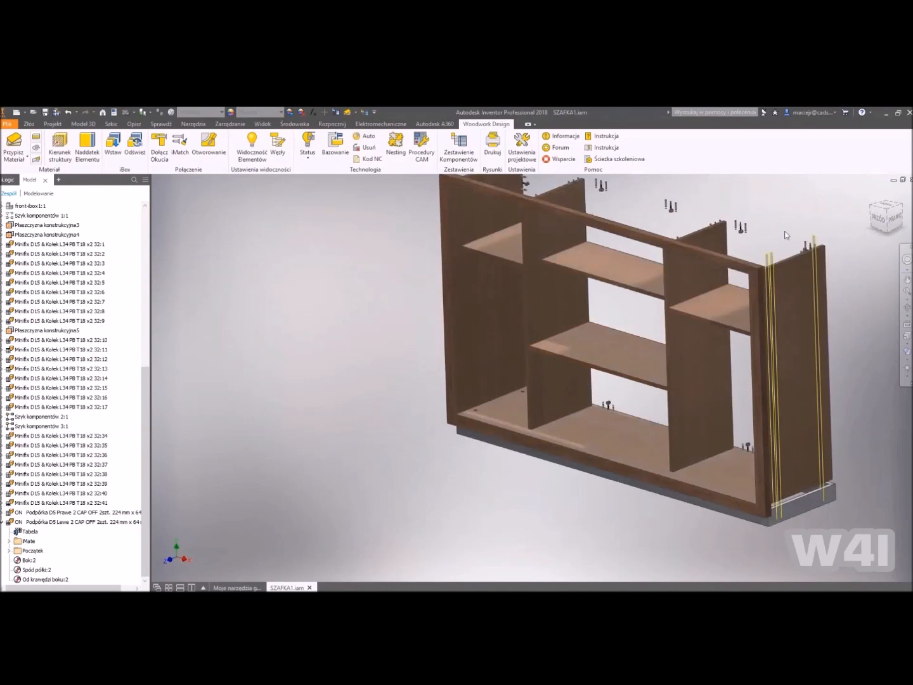
Attach Minifix fittings joining the lower middle shelf to the two vertical partitions on Płaszczyzna konstrukcyjna3 and Płaszczyzna konstrukcyjna5.
{"action": "left_click", "coordinate": [158, 151]}
{"action": "middle_click_drag", "start_coordinate": [479, 397], "coordinate": [418, 414], "text": "shift"}
{"action": "left_click", "coordinate": [411, 419]}
{"action": "middle_click_drag", "start_coordinate": [616, 325], "coordinate": [472, 360], "text": "shift"}
{"action": "scroll", "coordinate": [560, 349], "scroll_direction": "down", "scroll_amount": 1}
{"action": "left_click", "coordinate": [480, 403]}
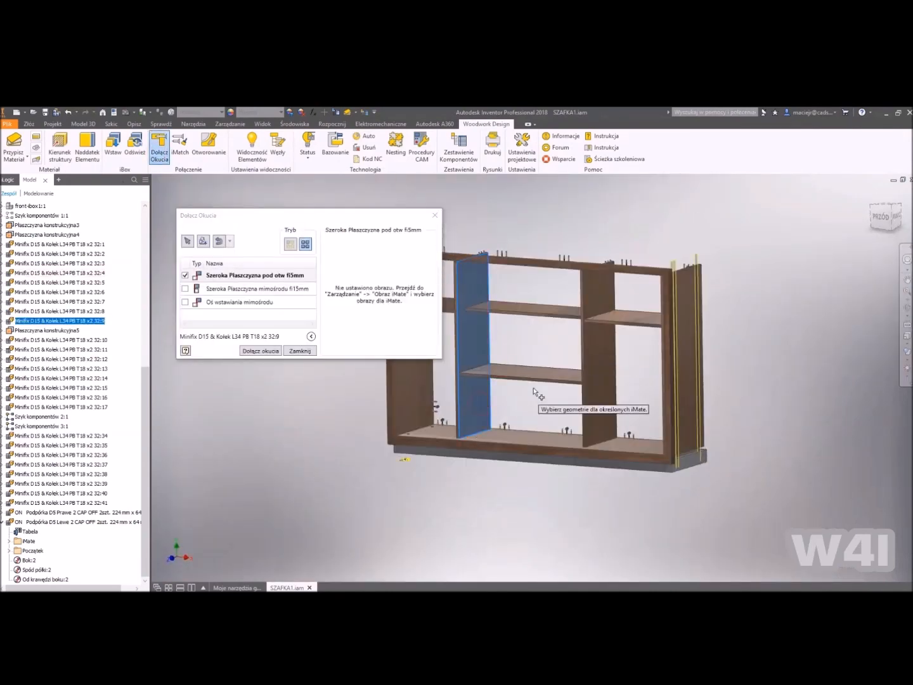
{"action": "middle_click_drag", "start_coordinate": [525, 394], "coordinate": [563, 400], "text": "shift"}
{"action": "left_click", "coordinate": [548, 394]}
{"action": "left_click", "coordinate": [274, 289]}
{"action": "middle_click_drag", "start_coordinate": [485, 345], "coordinate": [496, 298], "text": "shift"}
{"action": "left_click", "coordinate": [513, 404]}
{"action": "left_click", "coordinate": [278, 302]}
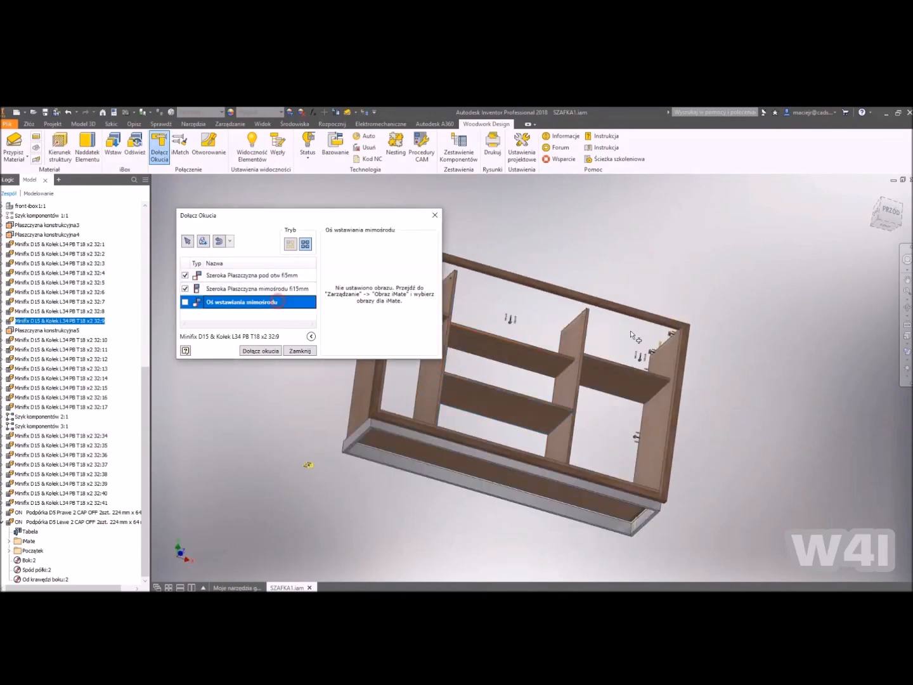
{"action": "middle_click_drag", "start_coordinate": [632, 335], "coordinate": [556, 358], "text": "shift"}
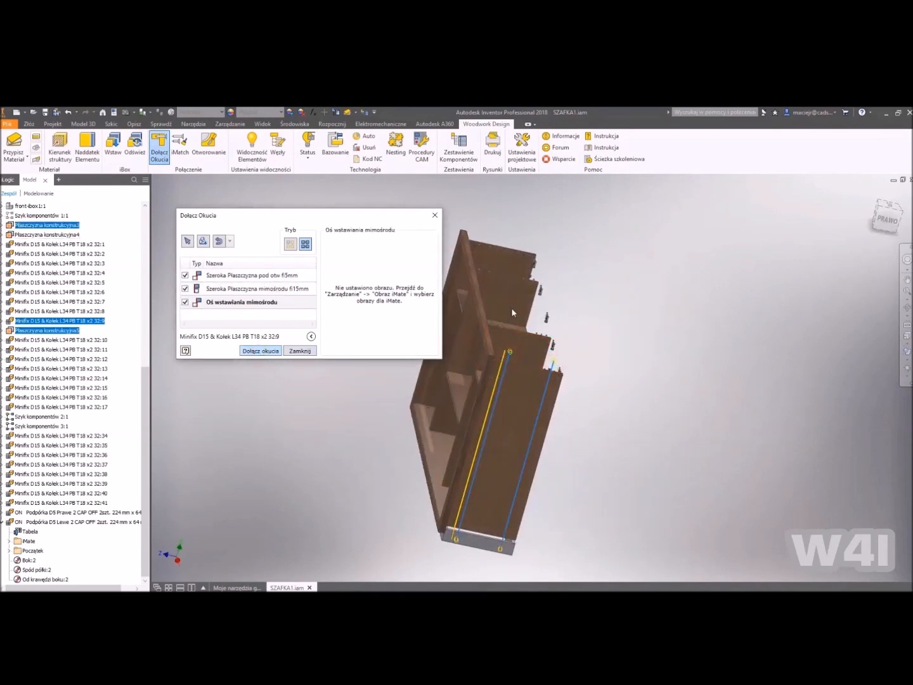
{"action": "left_click", "coordinate": [300, 352]}
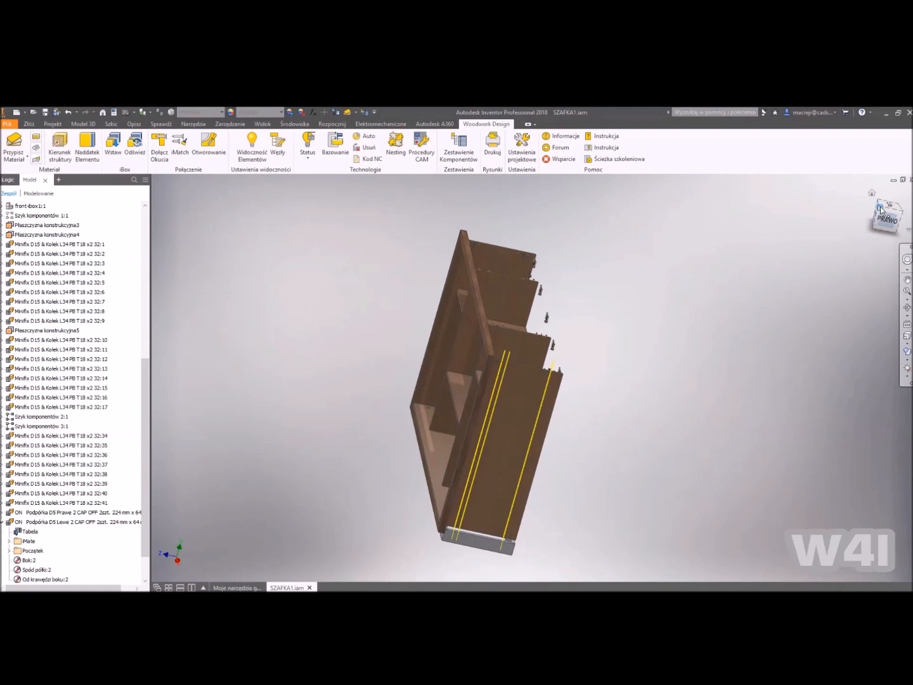
Turn on the display of standard components only and examine the fittings through the translucent boards.
{"action": "left_click", "coordinate": [881, 208]}
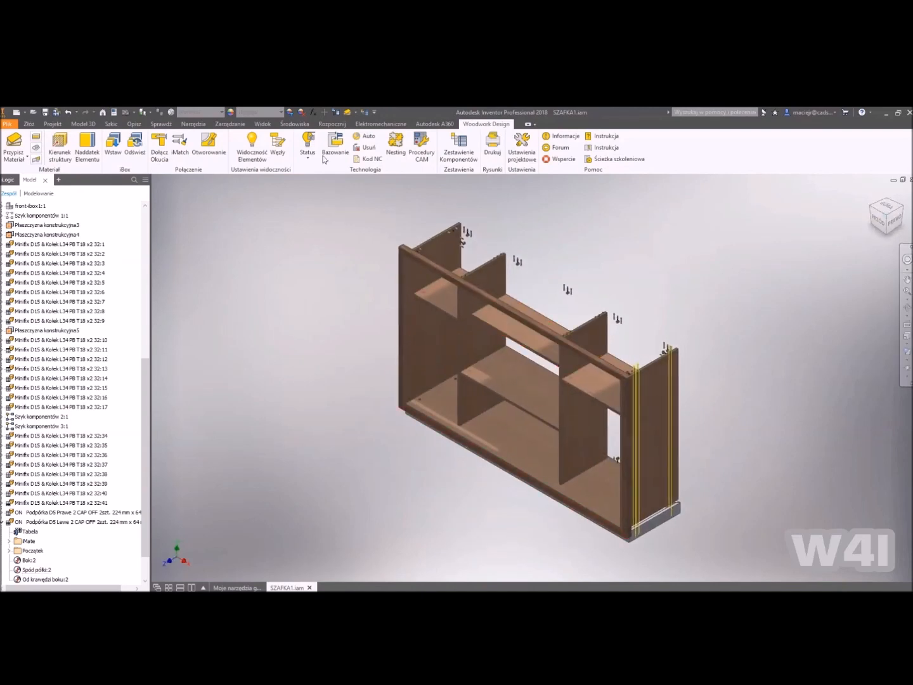
{"action": "left_click", "coordinate": [252, 148]}
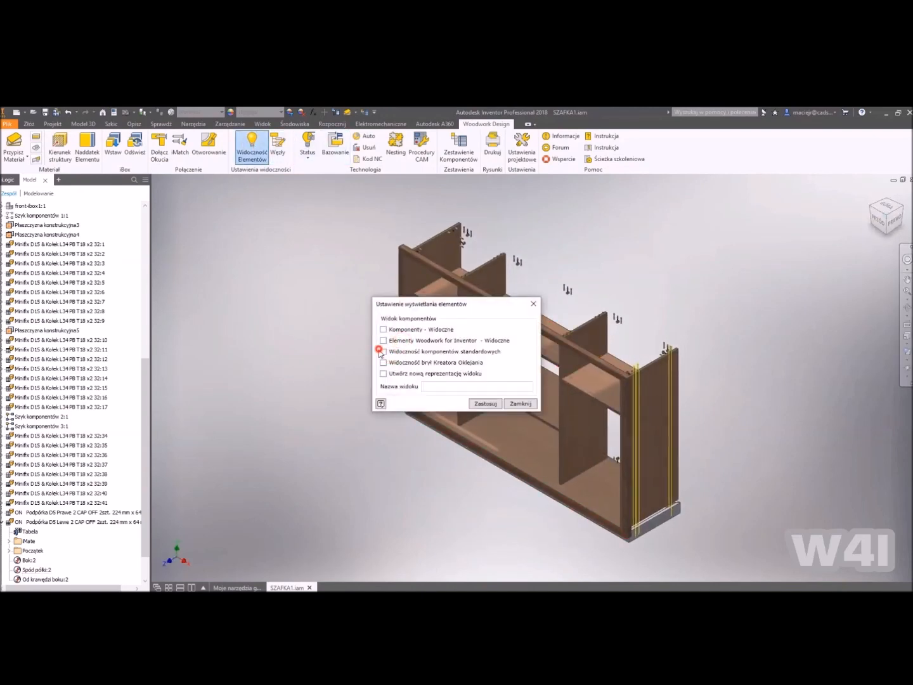
{"action": "left_click", "coordinate": [491, 405]}
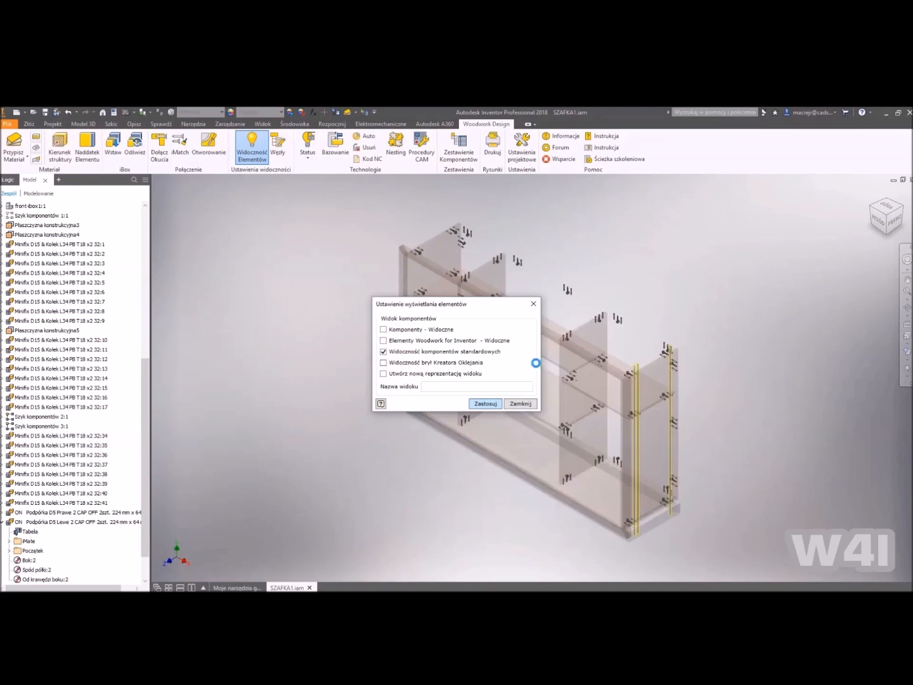
{"action": "left_click", "coordinate": [521, 403]}
{"action": "scroll", "coordinate": [552, 277], "scroll_direction": "up", "scroll_amount": 5}
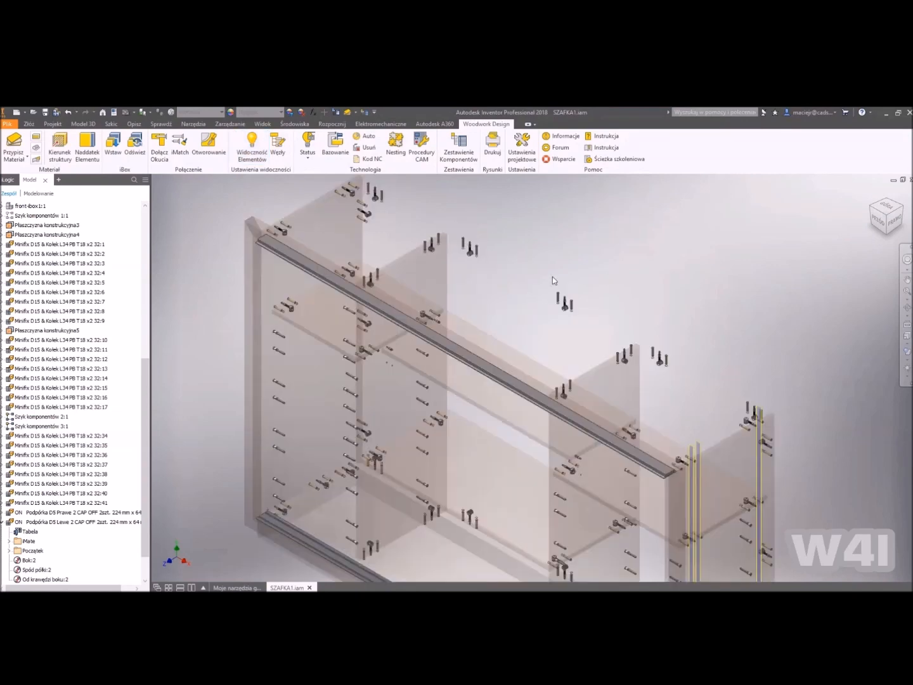
{"action": "middle_click_drag", "start_coordinate": [495, 372], "coordinate": [561, 276]}
{"action": "scroll", "coordinate": [413, 324], "scroll_direction": "down", "scroll_amount": 3}
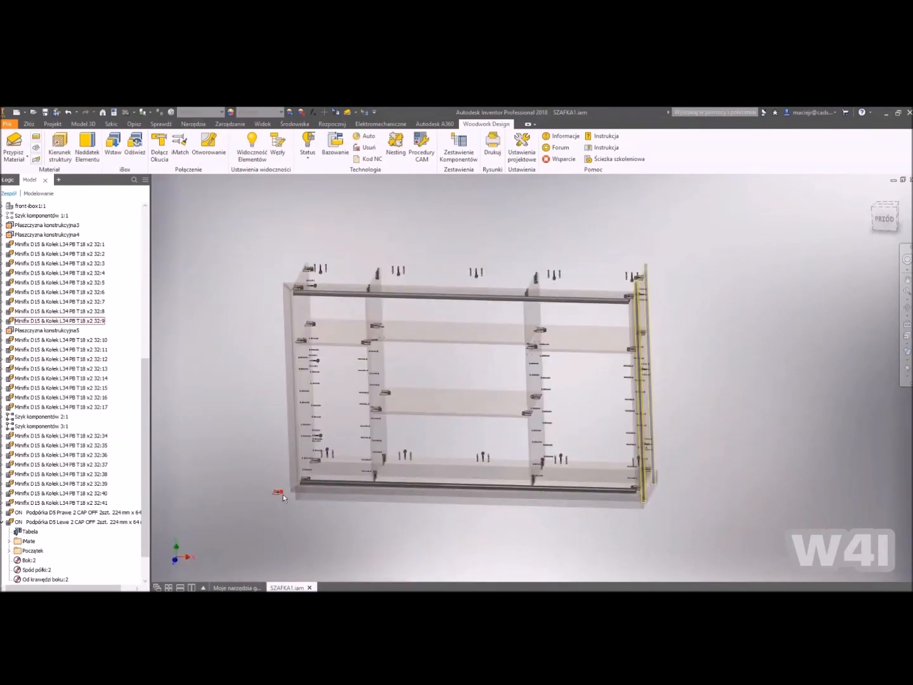
Delete the stray Minifix fitting outside the cabinet and restore the visibility of components, Woodwork elements and standard components.
{"action": "key", "text": "Delete"}
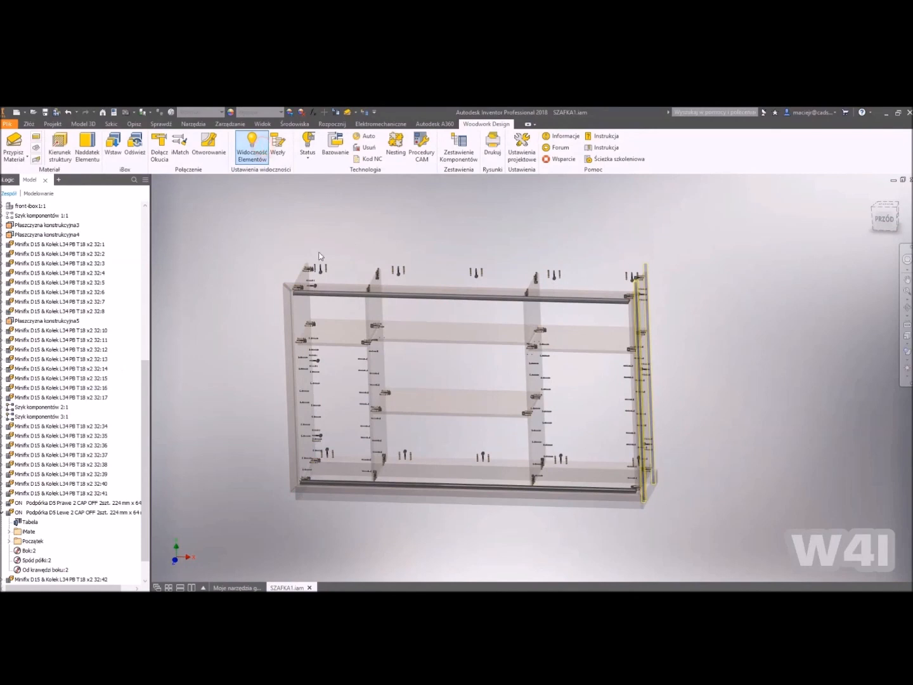
{"action": "left_click", "coordinate": [480, 404]}
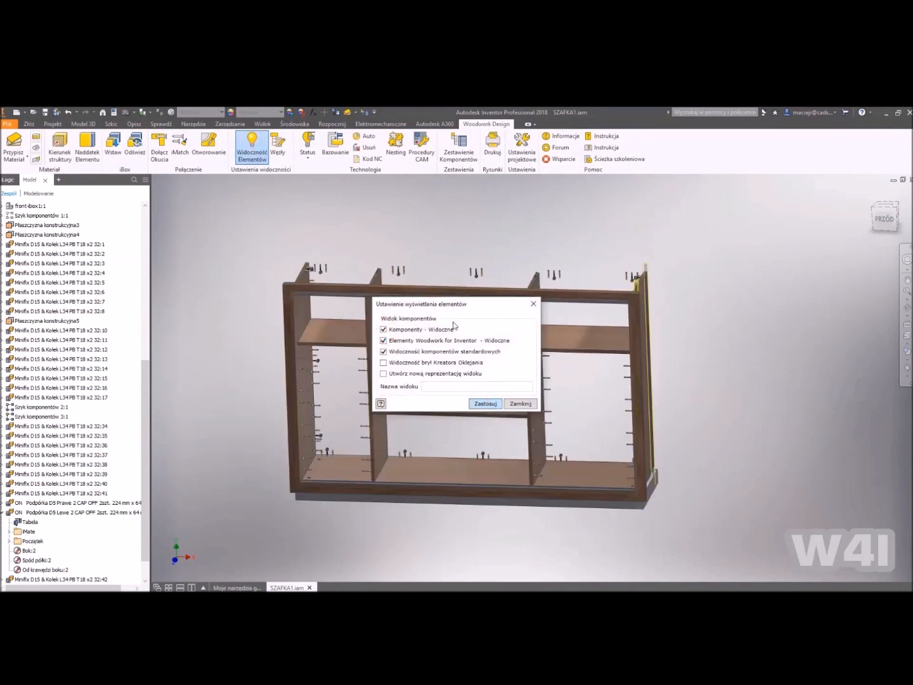
{"action": "left_click", "coordinate": [520, 405]}
Show the hidden wieniec, bok and back panel boards, and hide the construction planes.
{"action": "scroll", "coordinate": [66, 251], "scroll_direction": "up", "scroll_amount": 10}
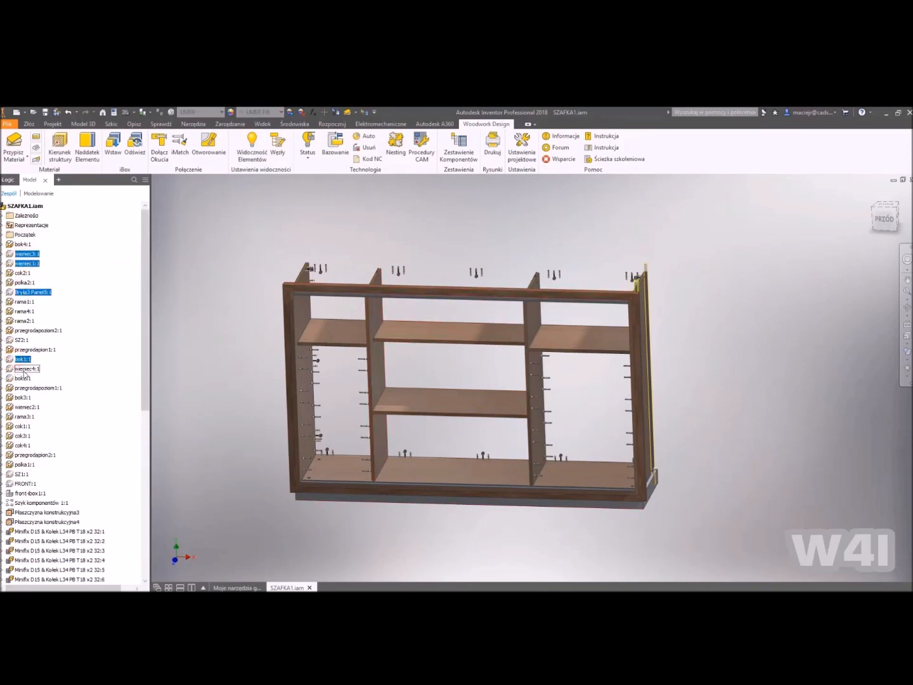
{"action": "right_click_drag", "start_coordinate": [200, 318], "coordinate": [292, 403]}
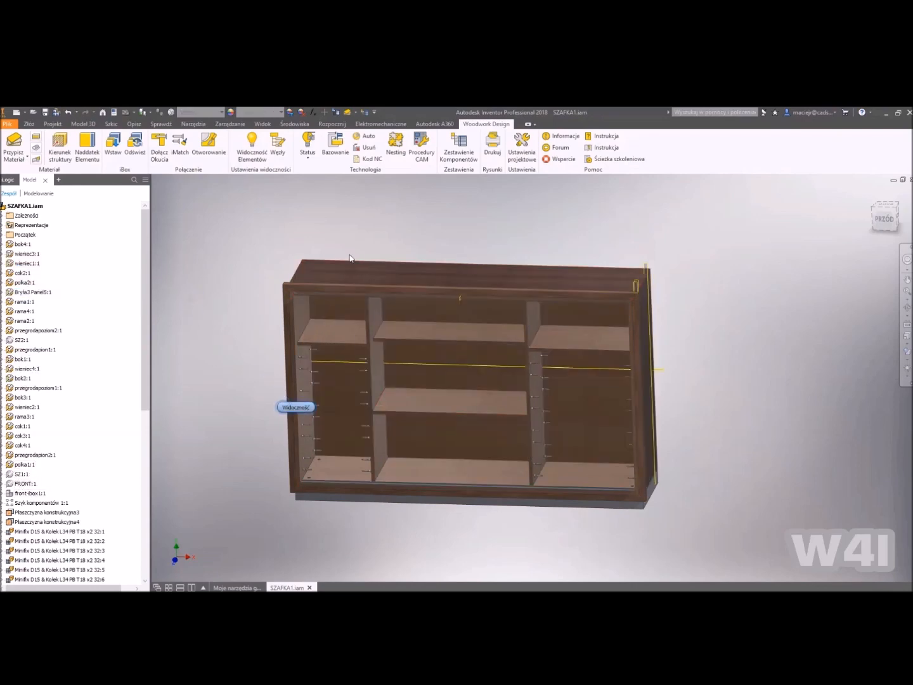
{"action": "left_click", "coordinate": [29, 292]}
{"action": "mouse_move", "coordinate": [378, 379]}
{"action": "middle_mouse_down", "text": "shift"}
{"action": "mouse_move", "coordinate": [340, 371]}
{"action": "mouse_move", "coordinate": [388, 379]}
{"action": "middle_mouse_up", "text": "shift"}
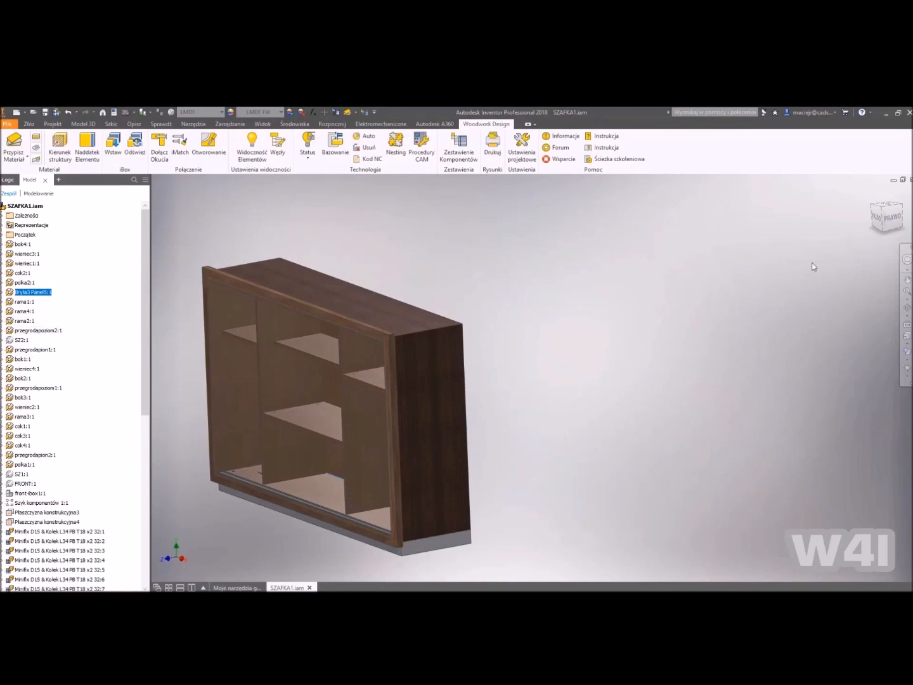
{"action": "left_click", "coordinate": [873, 202]}
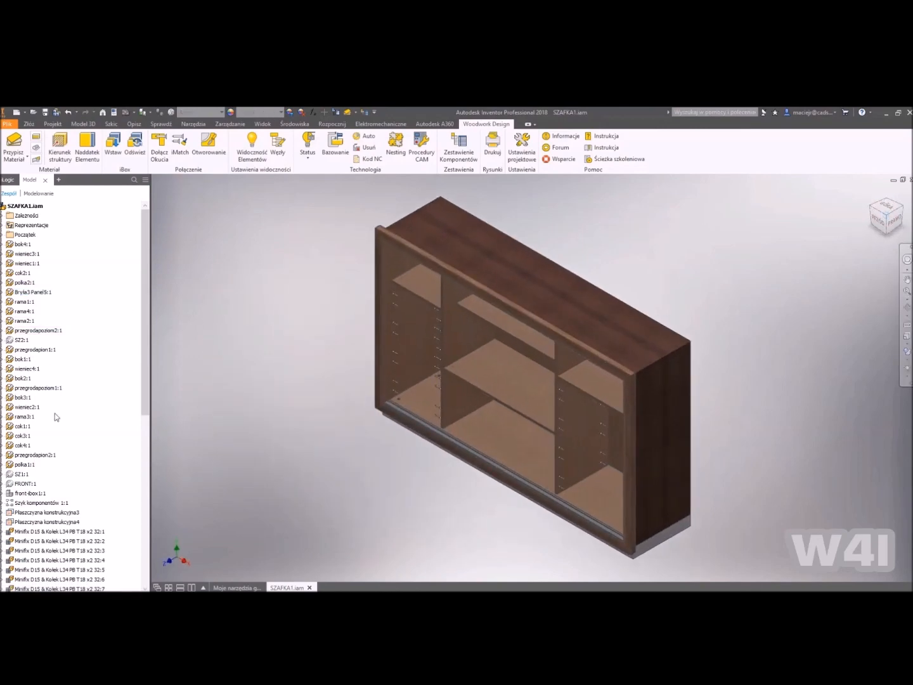
Make the front-ibox1 door assembly and the drawer pattern Szyk komponentów 1 visible.
{"action": "scroll", "coordinate": [54, 355], "scroll_direction": "down", "scroll_amount": 1}
{"action": "scroll", "coordinate": [40, 318], "scroll_direction": "down", "scroll_amount": 6}
{"action": "scroll", "coordinate": [40, 319], "scroll_direction": "up", "scroll_amount": 2}
{"action": "left_click", "coordinate": [29, 351]}
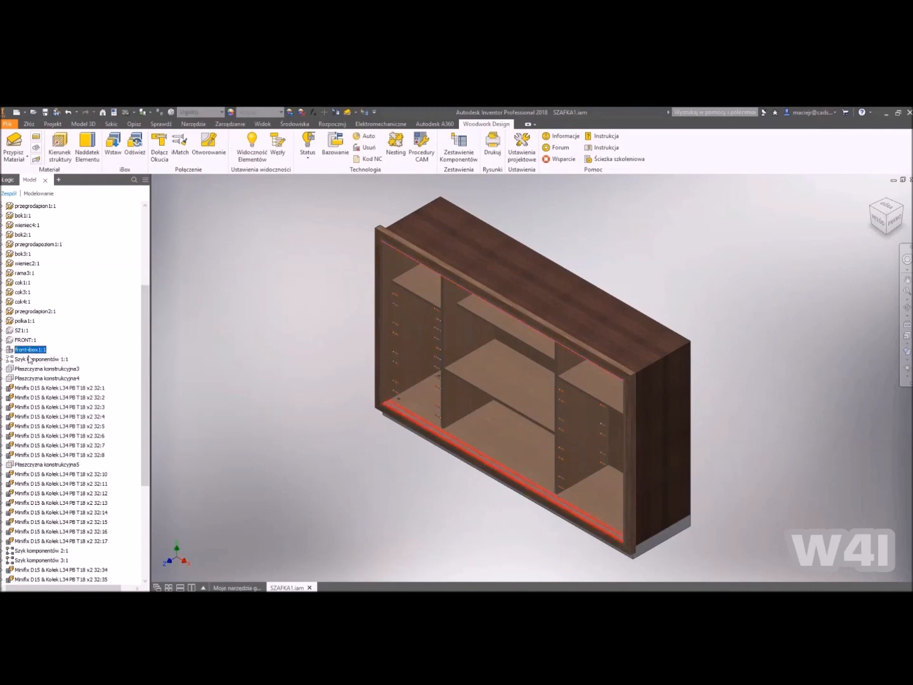
{"action": "right_click", "coordinate": [28, 360]}
{"action": "left_click", "coordinate": [53, 471]}
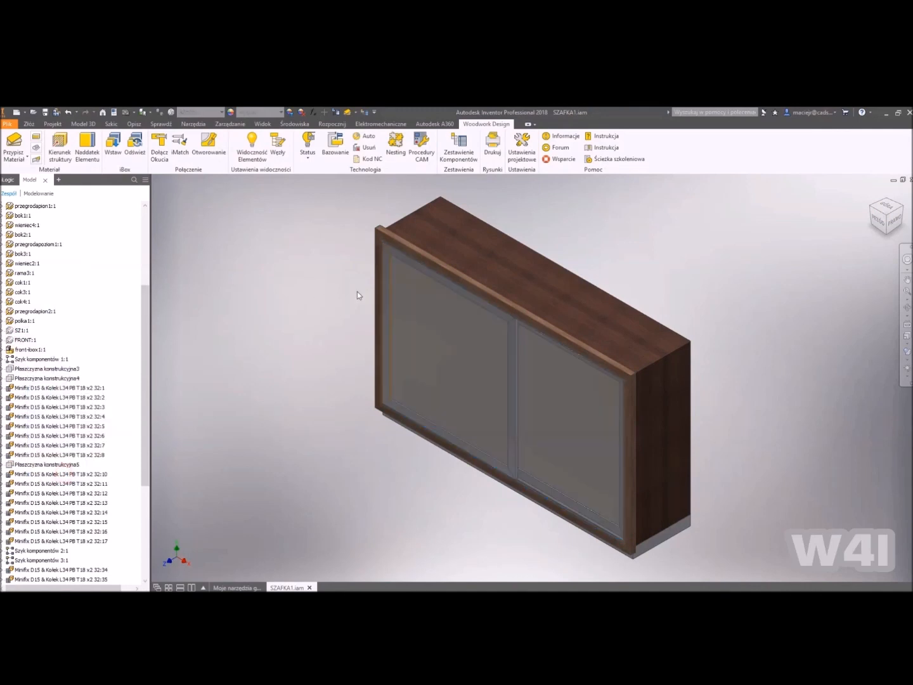
Hide the part named front inside front-ibox1 and save the SZAFKA1 assembly.
{"action": "left_click", "coordinate": [408, 295]}
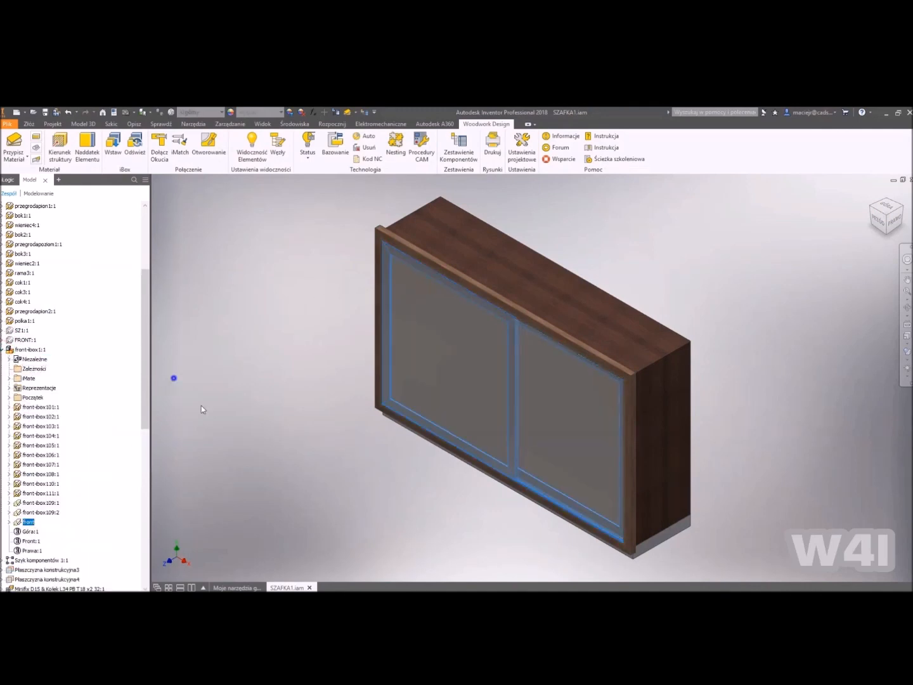
{"action": "key", "text": "alt+v"}
{"action": "left_click", "coordinate": [877, 222]}
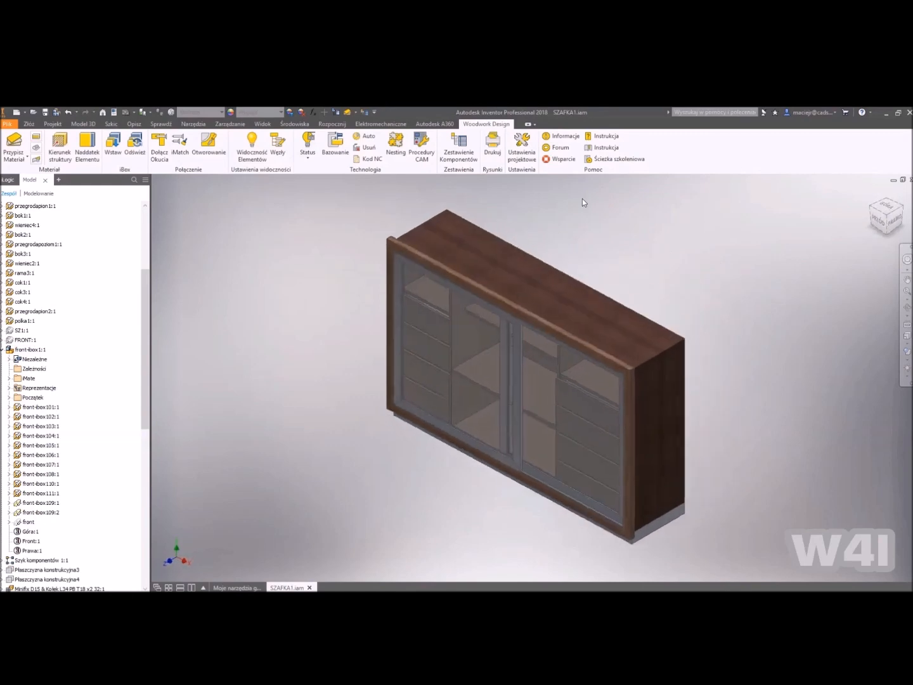
{"action": "key", "text": "ctrl+s"}
{"action": "left_click", "coordinate": [506, 316]}
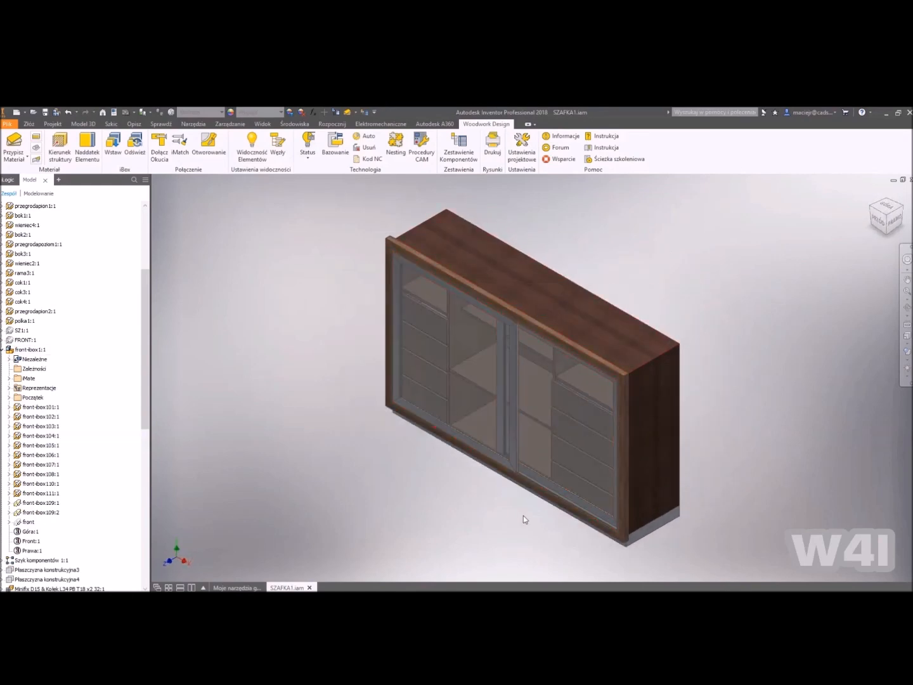
Hide the front-ibox1 doors, isolate a board inside the cabinet to examine its surface, and undo the isolation.
{"action": "left_click", "coordinate": [565, 412]}
{"action": "key", "text": "alt+v"}
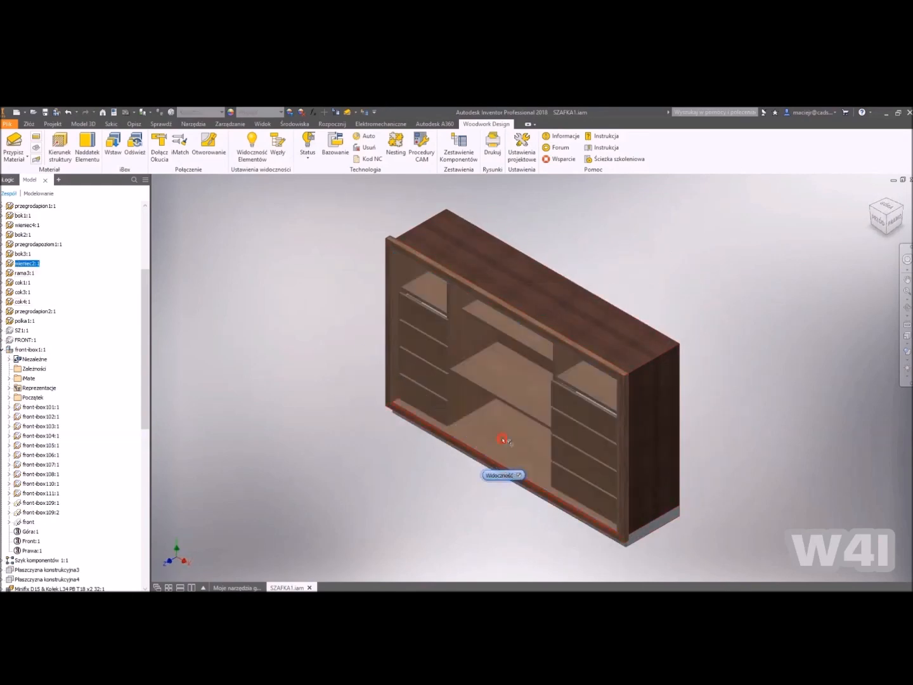
{"action": "right_click", "coordinate": [499, 437]}
{"action": "left_click", "coordinate": [470, 199]}
{"action": "middle_click_drag", "start_coordinate": [511, 415], "coordinate": [444, 389], "text": "shift"}
{"action": "key", "text": "ctrl+z"}
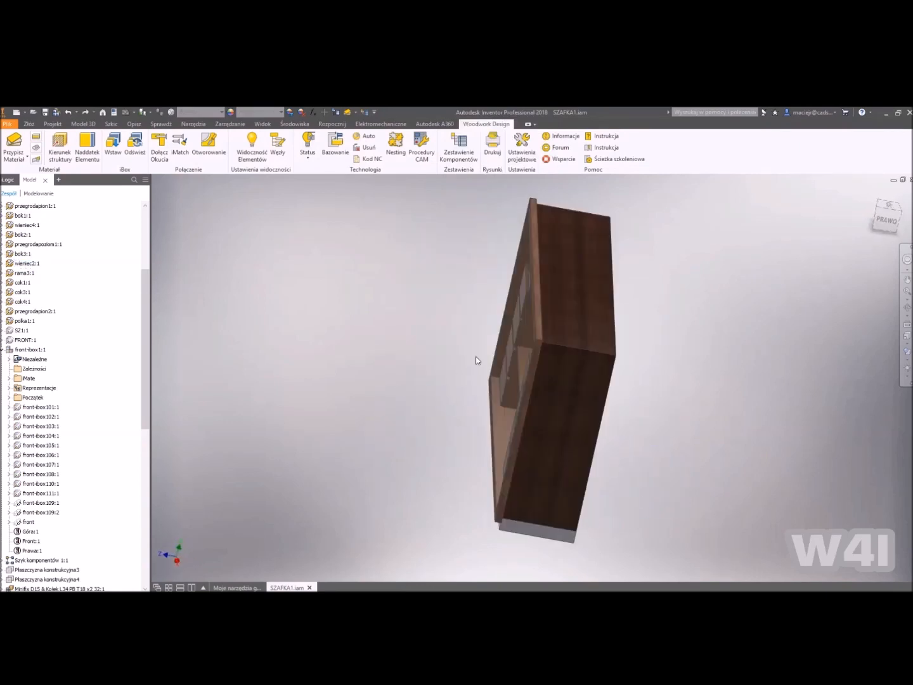
{"action": "key", "text": "F6"}
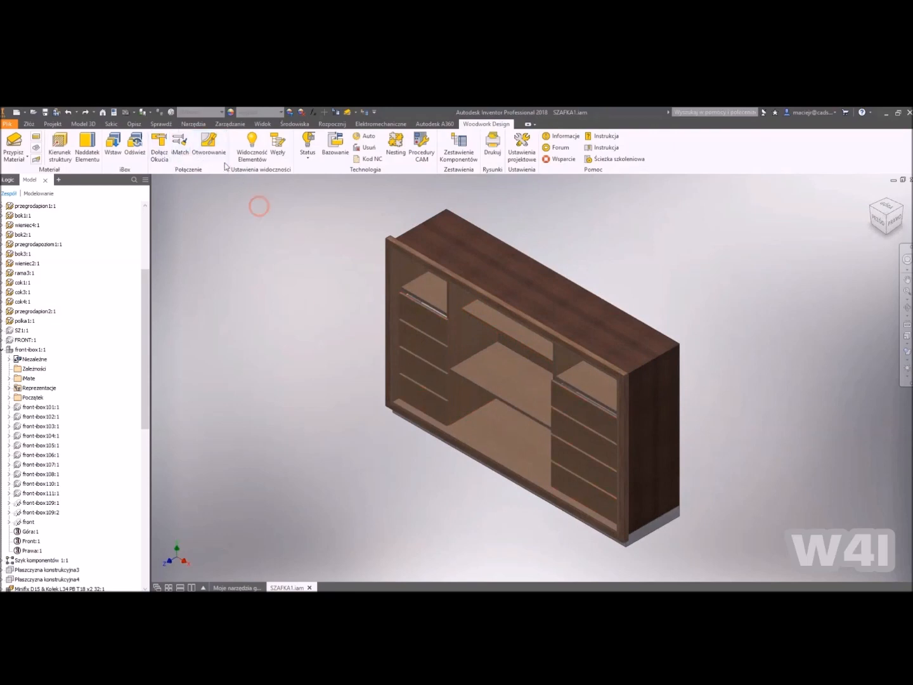
Show front-ibox1 again and run Otworowanie on the cabinet with both Woodwork and Inventor elements enabled.
{"action": "left_click", "coordinate": [215, 146]}
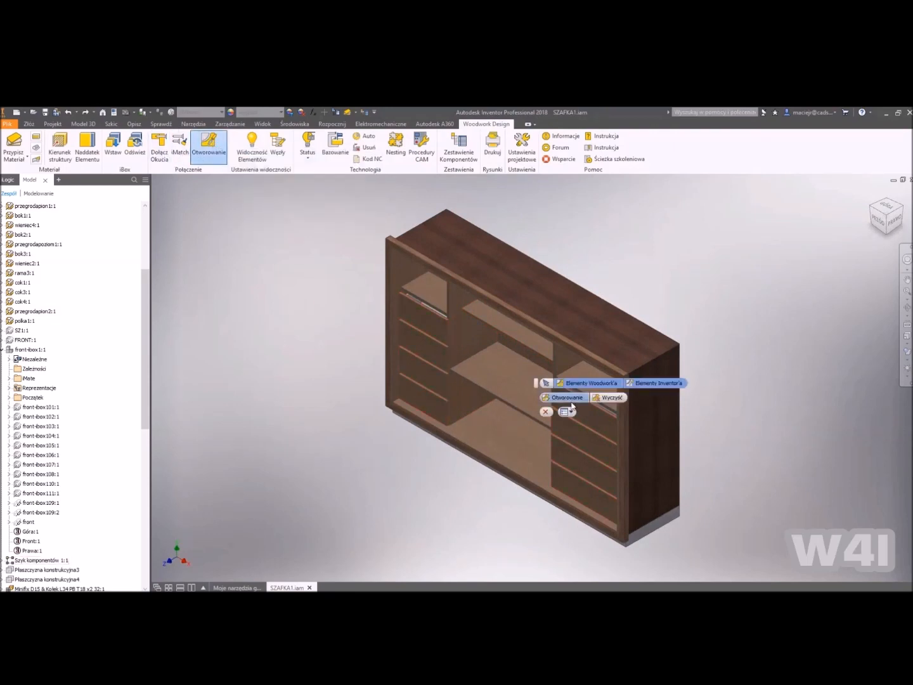
{"action": "left_click", "coordinate": [545, 412]}
{"action": "scroll", "coordinate": [54, 477], "scroll_direction": "down", "scroll_amount": 4}
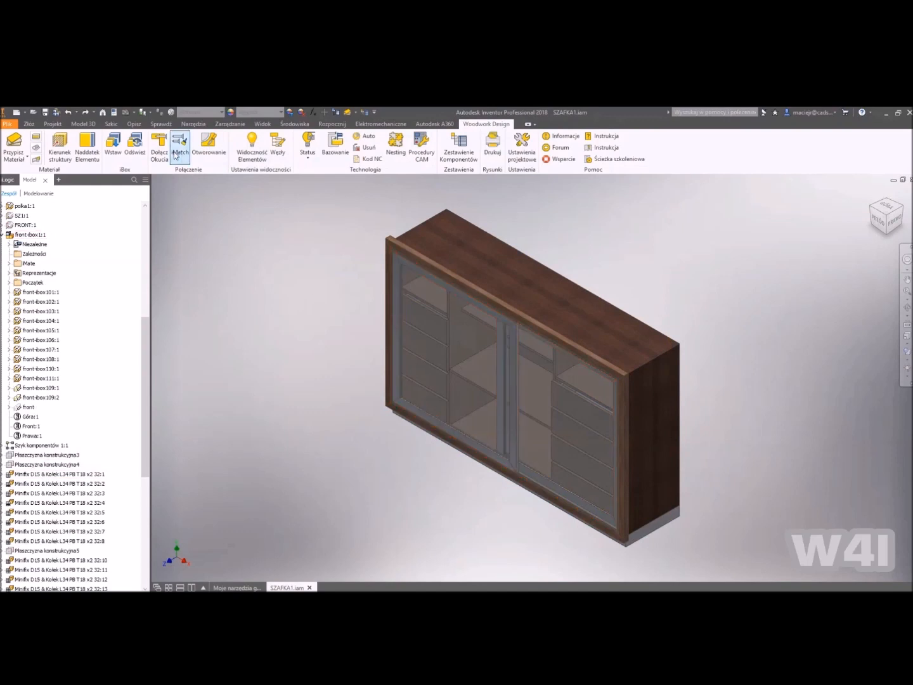
{"action": "left_click", "coordinate": [209, 146]}
{"action": "left_click", "coordinate": [563, 398]}
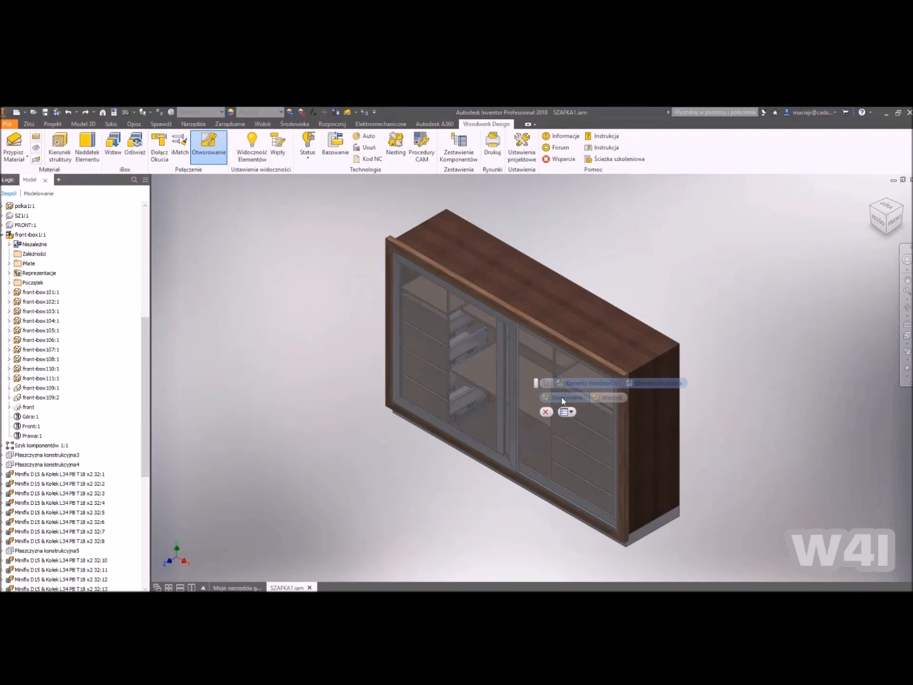
{"action": "left_click", "coordinate": [548, 413]}
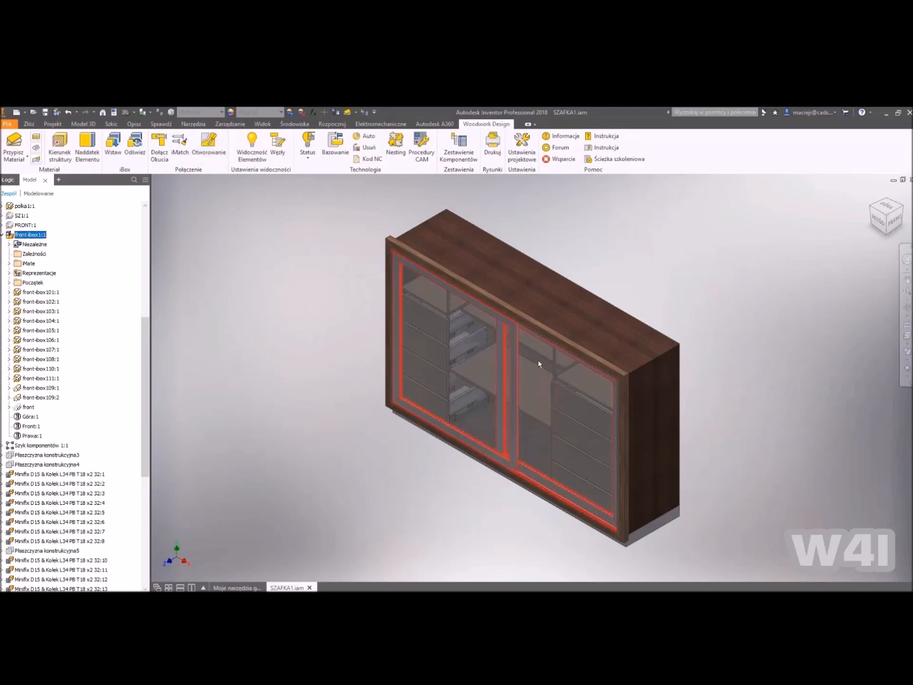
Hide front-ibox1, isolate the vertical partition beside the centre bay to examine its fitting holes, and undo the isolation.
{"action": "right_click_drag", "start_coordinate": [543, 482], "coordinate": [545, 485]}
{"action": "right_click", "coordinate": [567, 364]}
{"action": "left_click", "coordinate": [543, 431]}
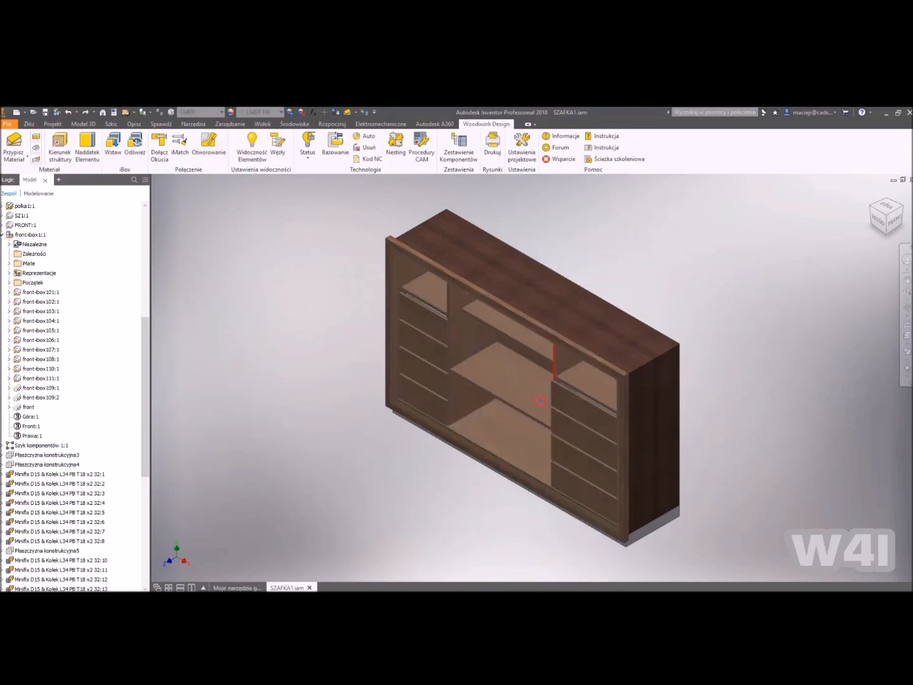
{"action": "middle_click_drag", "start_coordinate": [633, 384], "coordinate": [496, 340], "text": "shift"}
{"action": "scroll", "coordinate": [566, 360], "scroll_direction": "up", "scroll_amount": 5}
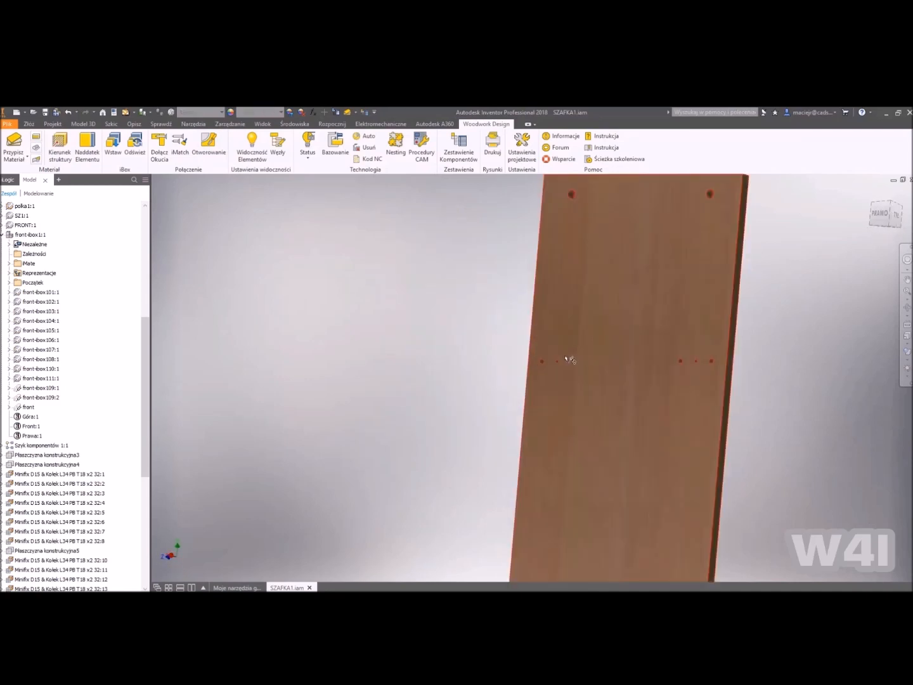
{"action": "middle_click_drag", "start_coordinate": [571, 360], "coordinate": [482, 364]}
{"action": "scroll", "coordinate": [494, 458], "scroll_direction": "down", "scroll_amount": 2}
{"action": "middle_click_drag", "start_coordinate": [552, 460], "coordinate": [721, 398], "text": "shift"}
{"action": "key", "text": "F6"}
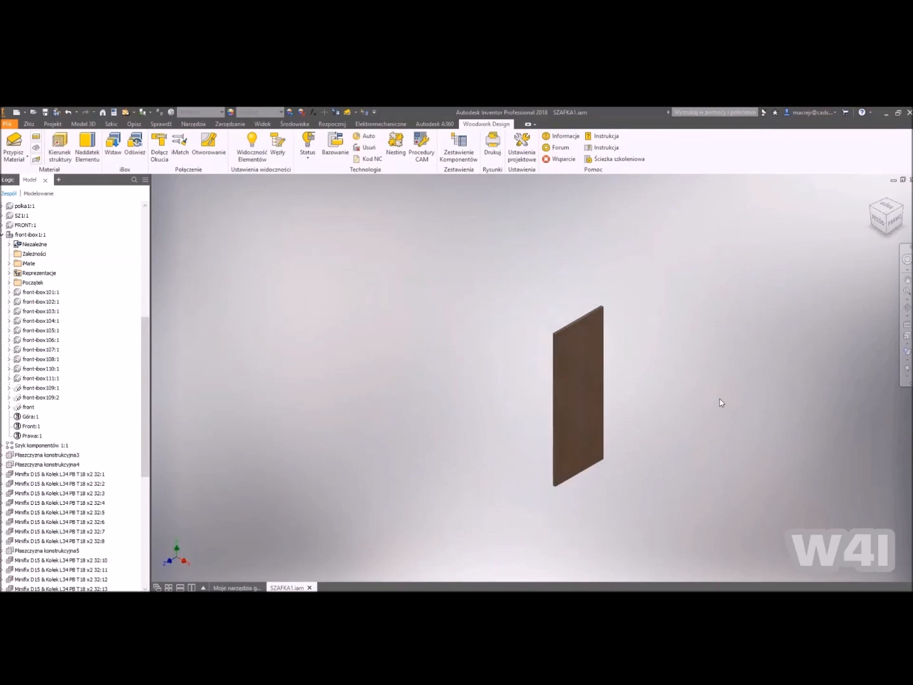
{"action": "key", "text": "ctrl+z"}
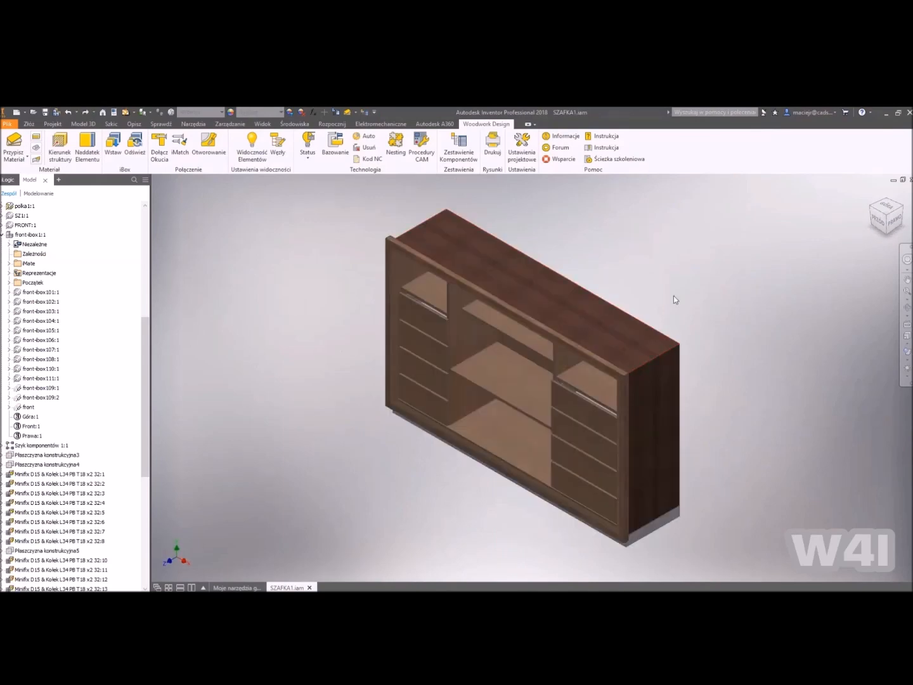
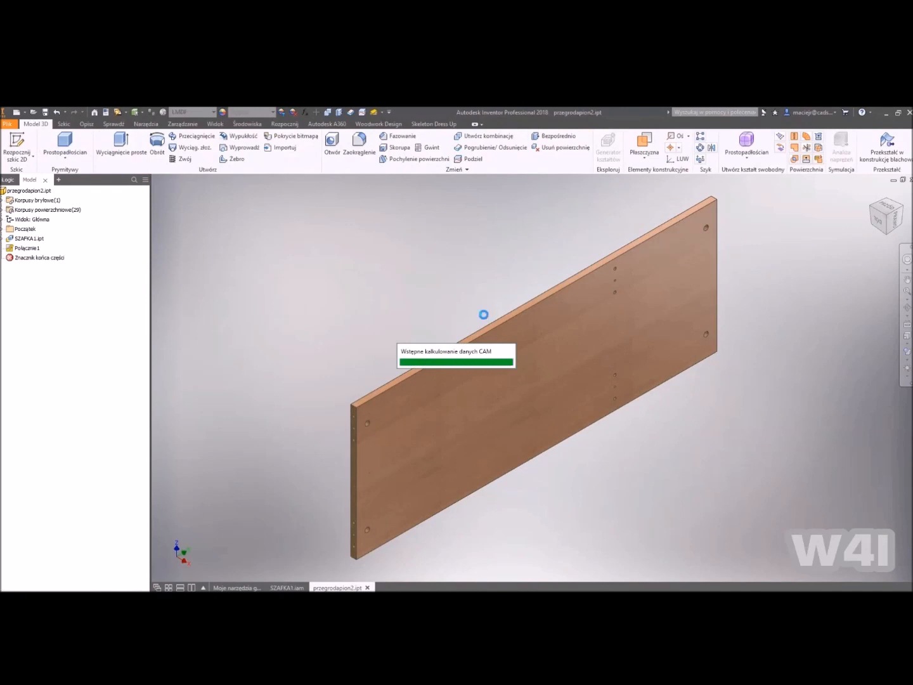
Create a new Woodwork CAM job for przegrodapion2.ipt using the Woodwop machine.
{"action": "left_click", "coordinate": [14, 150]}
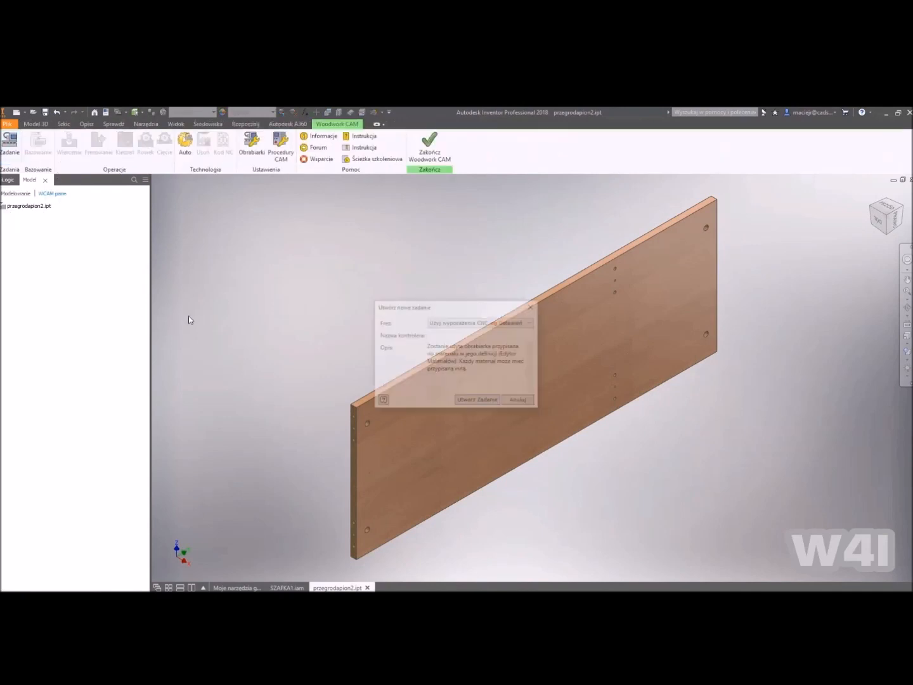
{"action": "left_click", "coordinate": [503, 325]}
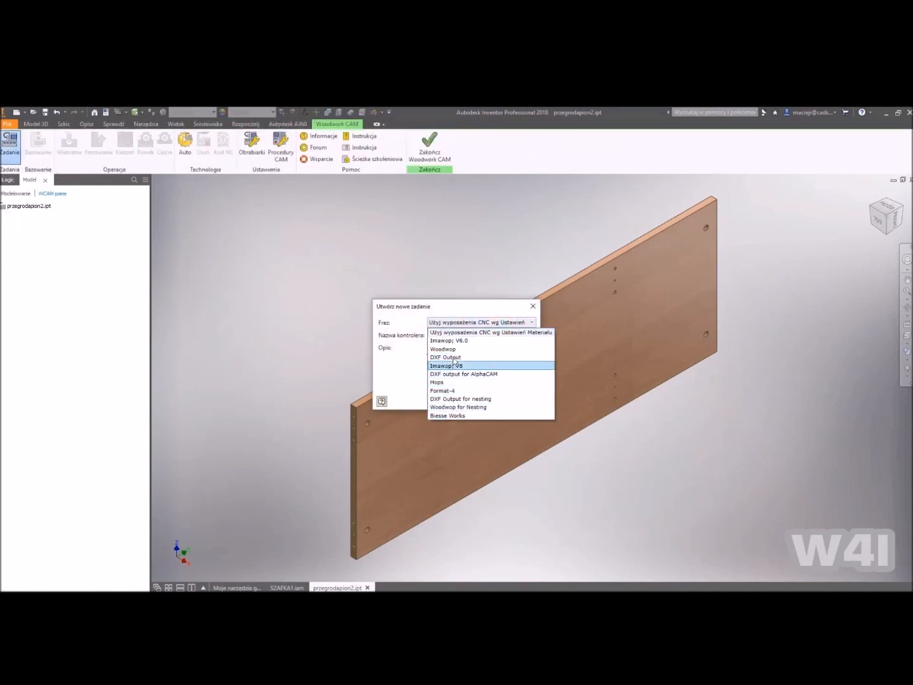
{"action": "left_click", "coordinate": [447, 349]}
{"action": "left_click", "coordinate": [478, 401]}
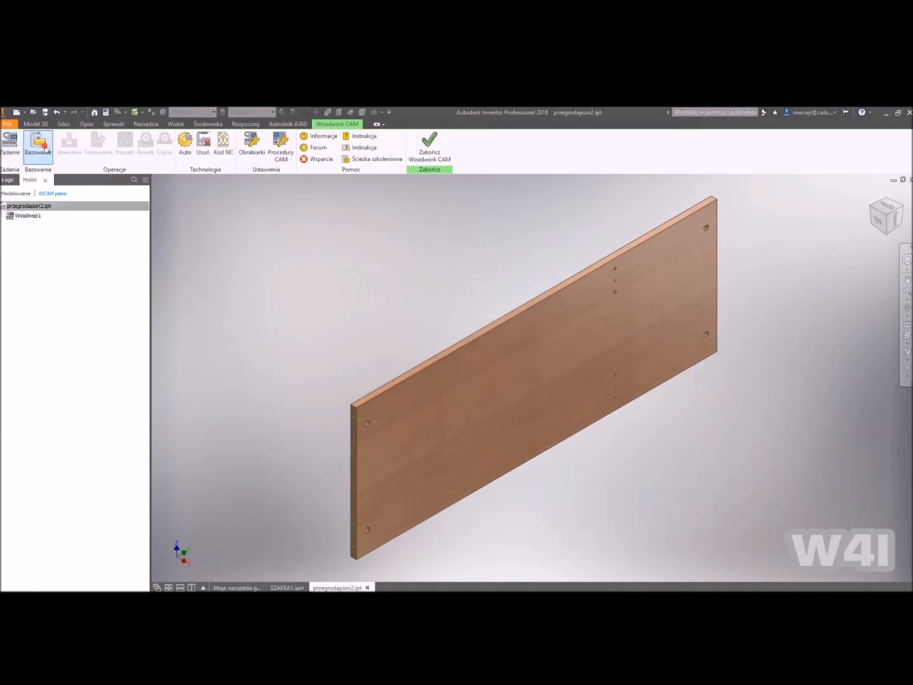
Base the board as Element z pokryciem wierzchnim from the lower corner of its near end, with the Lewy Przód position.
{"action": "left_click", "coordinate": [38, 146]}
{"action": "left_click", "coordinate": [557, 386]}
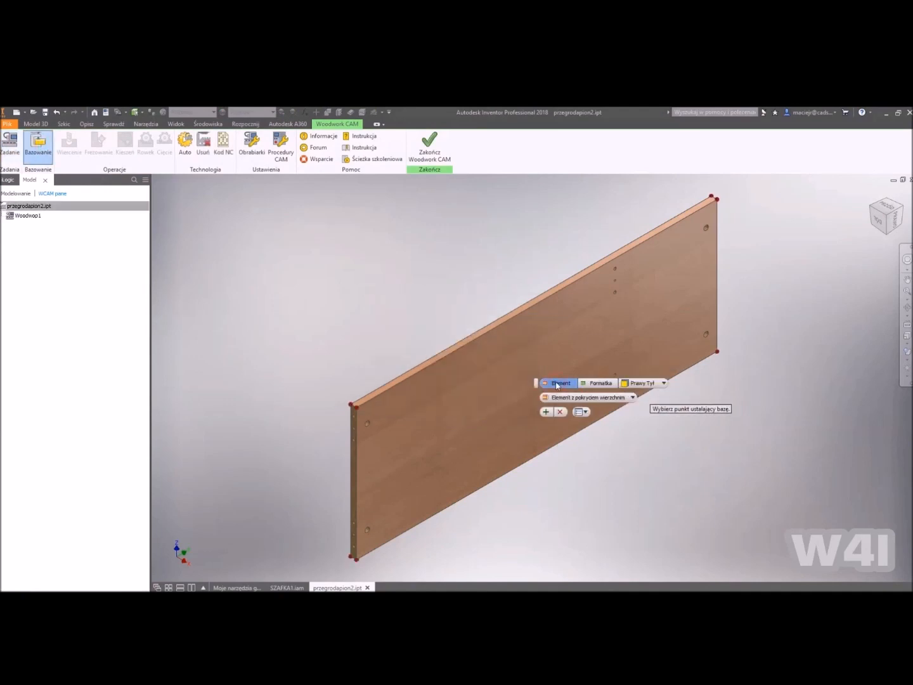
{"action": "left_click", "coordinate": [592, 384]}
{"action": "scroll", "coordinate": [724, 200], "scroll_direction": "down", "scroll_amount": 8}
{"action": "left_click", "coordinate": [558, 383]}
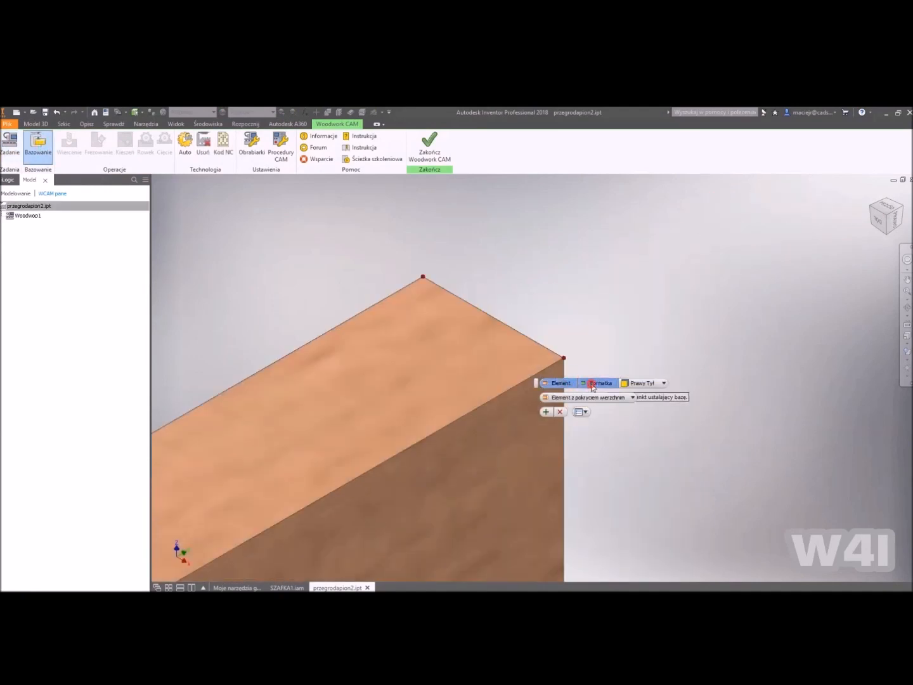
{"action": "scroll", "coordinate": [580, 359], "scroll_direction": "up", "scroll_amount": 5}
{"action": "scroll", "coordinate": [403, 425], "scroll_direction": "up", "scroll_amount": 5}
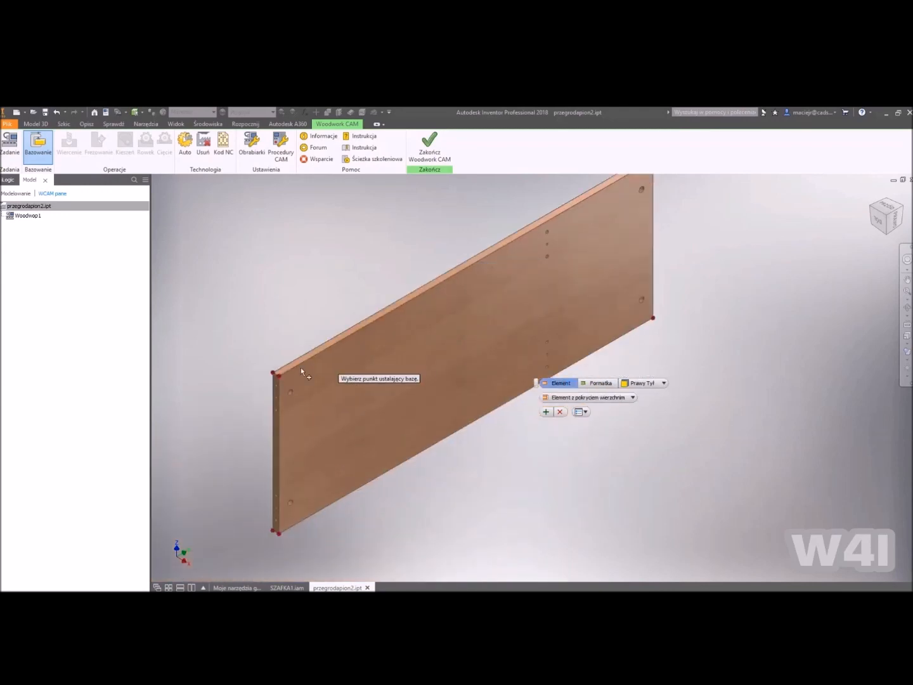
{"action": "left_click", "coordinate": [276, 533]}
{"action": "left_click", "coordinate": [632, 383]}
{"action": "left_click", "coordinate": [636, 396]}
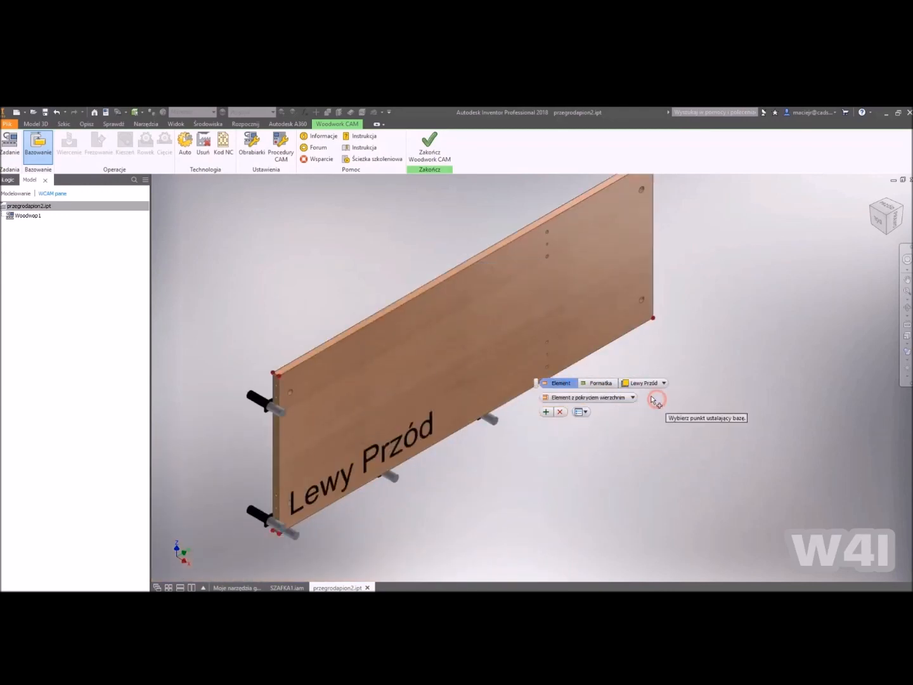
{"action": "left_click", "coordinate": [633, 397]}
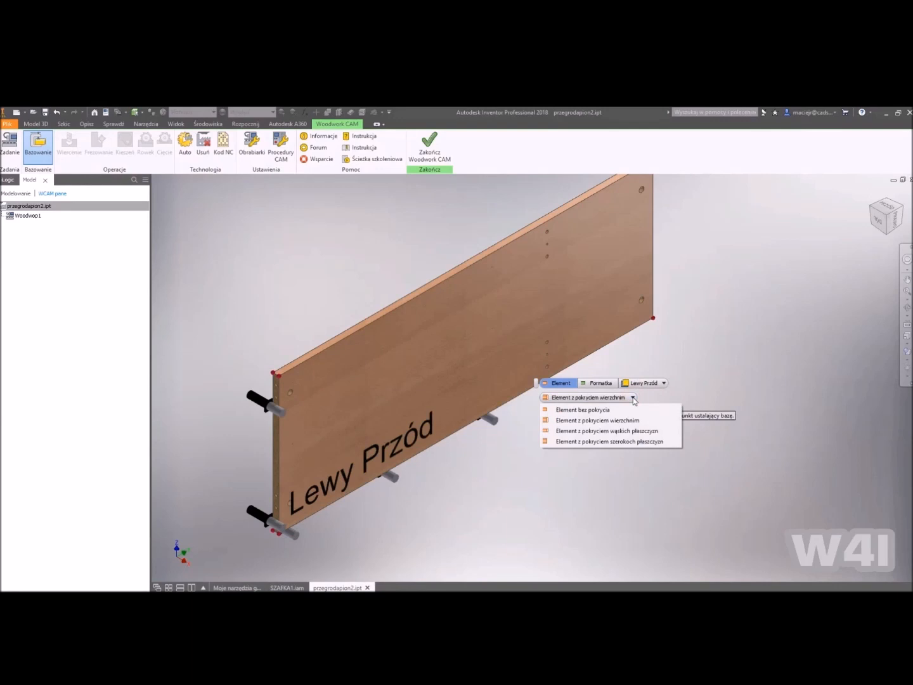
{"action": "left_click", "coordinate": [633, 398]}
{"action": "left_click", "coordinate": [547, 413]}
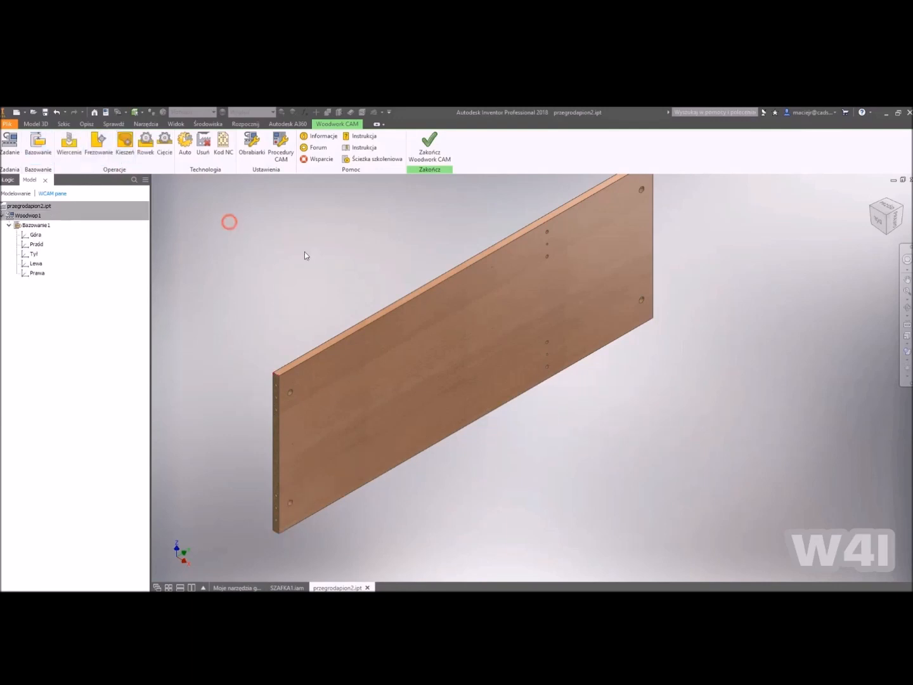
Create drilling operations for all recognized holes in the board, using all spindles from the list.
{"action": "left_click", "coordinate": [70, 145]}
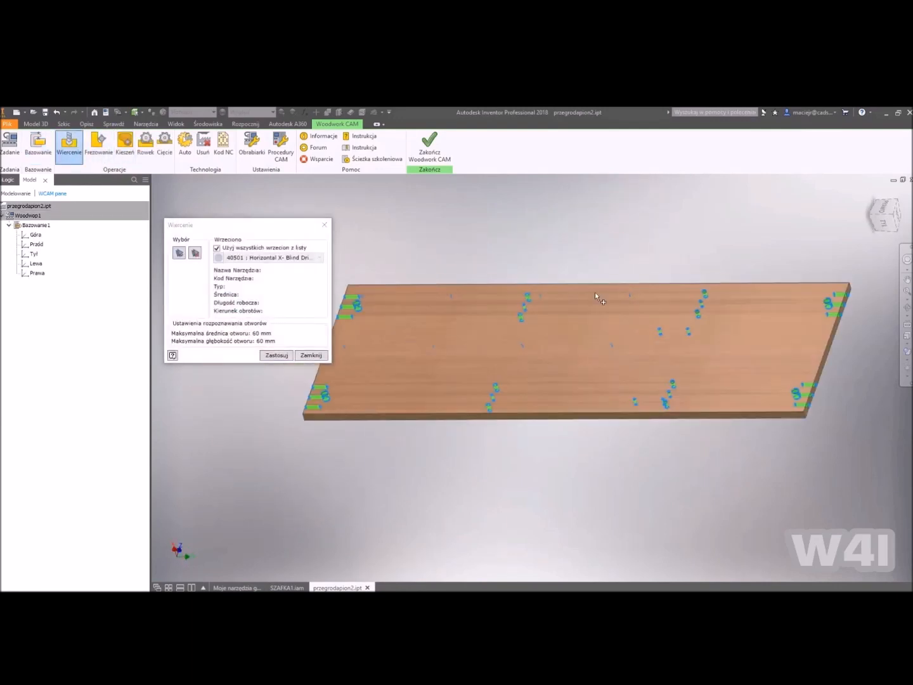
{"action": "left_click", "coordinate": [276, 356]}
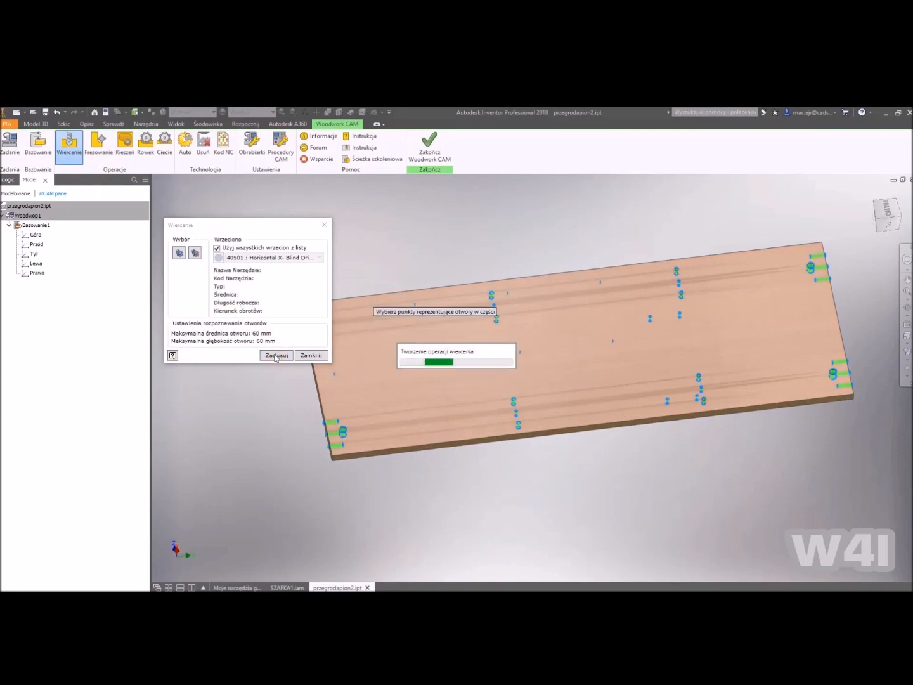
{"action": "left_click", "coordinate": [312, 356]}
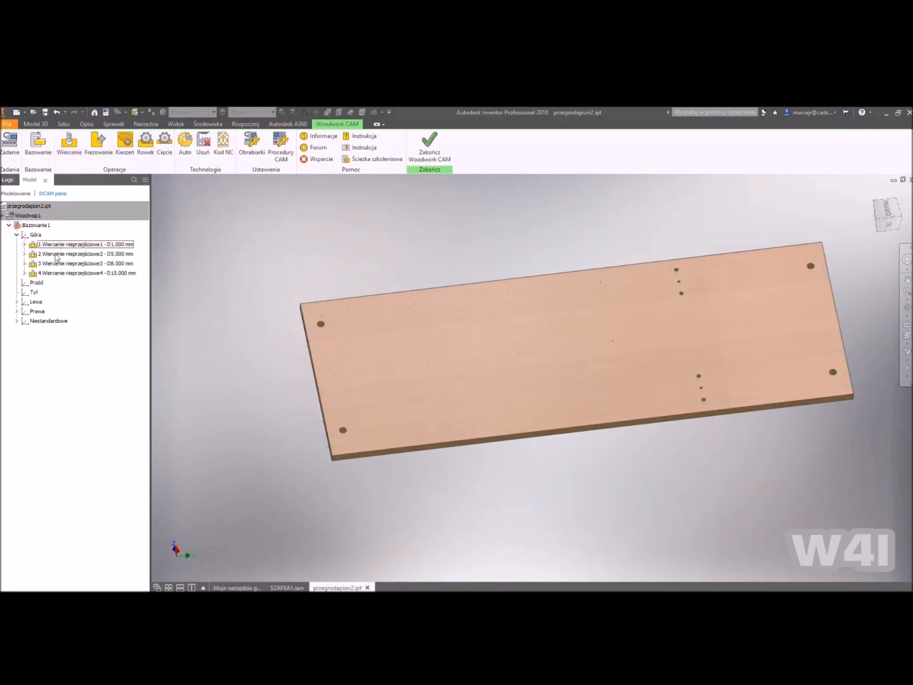
Examine the drilling operations on the Lewa side and the order of the operations without changing it.
{"action": "left_click", "coordinate": [16, 302]}
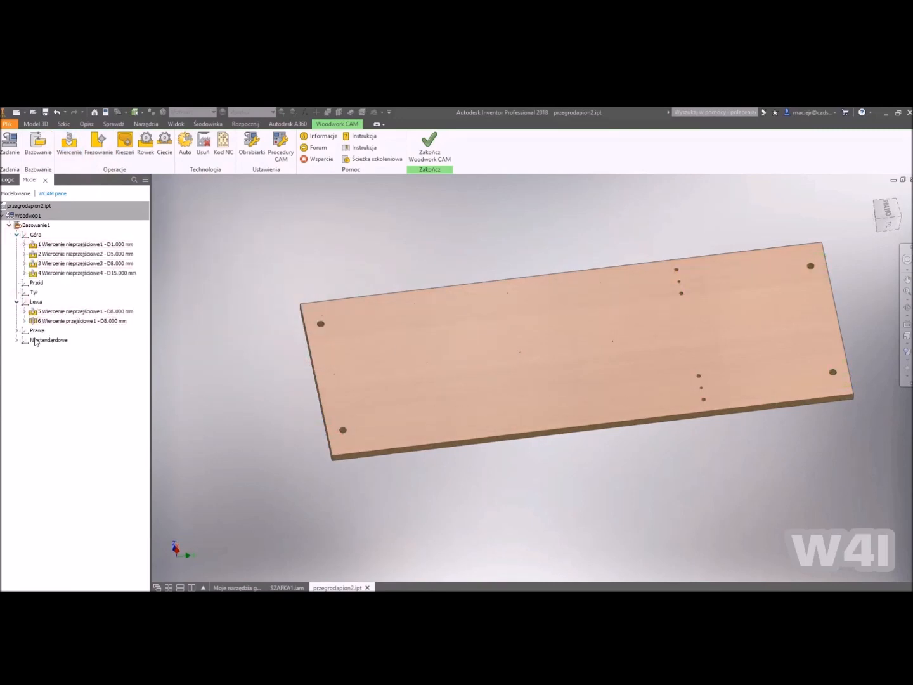
{"action": "right_click", "coordinate": [53, 265]}
{"action": "left_click", "coordinate": [88, 302]}
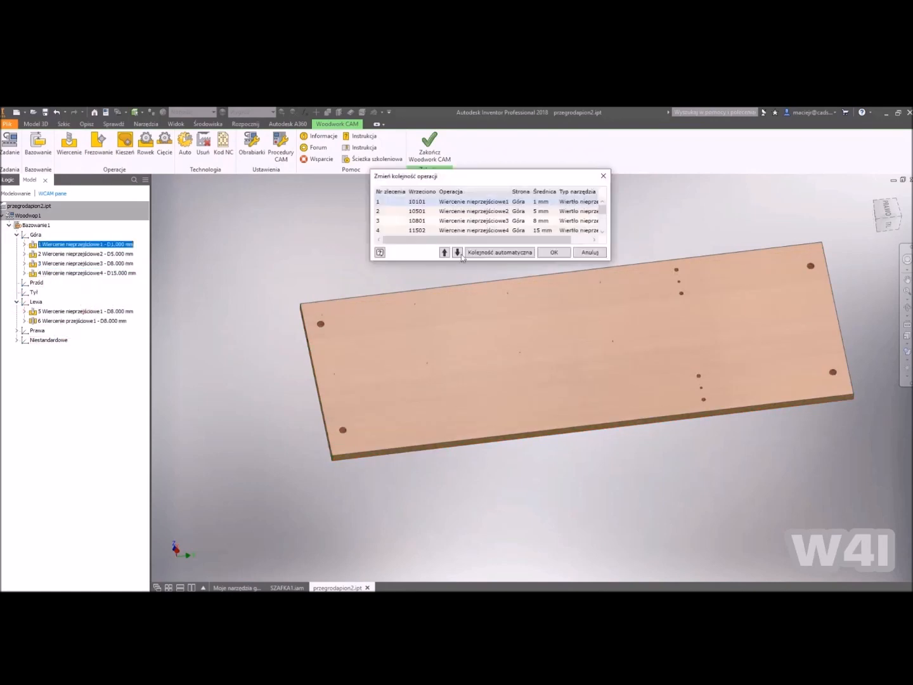
{"action": "scroll", "coordinate": [485, 211], "scroll_direction": "down", "scroll_amount": 2}
{"action": "scroll", "coordinate": [539, 222], "scroll_direction": "up", "scroll_amount": 2}
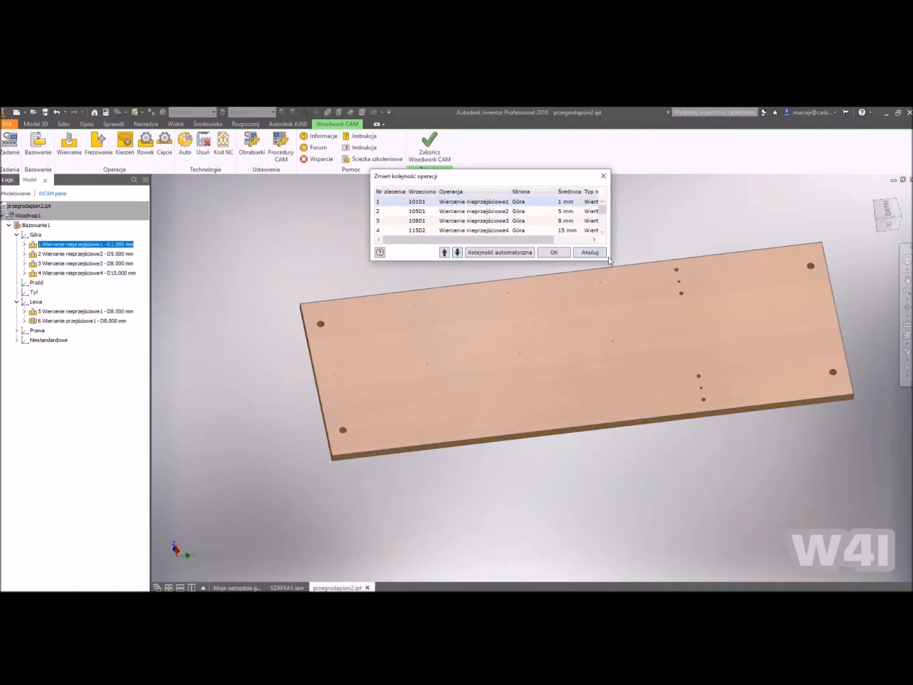
{"action": "left_click_drag", "start_coordinate": [614, 265], "coordinate": [586, 340]}
{"action": "left_click", "coordinate": [591, 330]}
{"action": "left_click", "coordinate": [283, 234]}
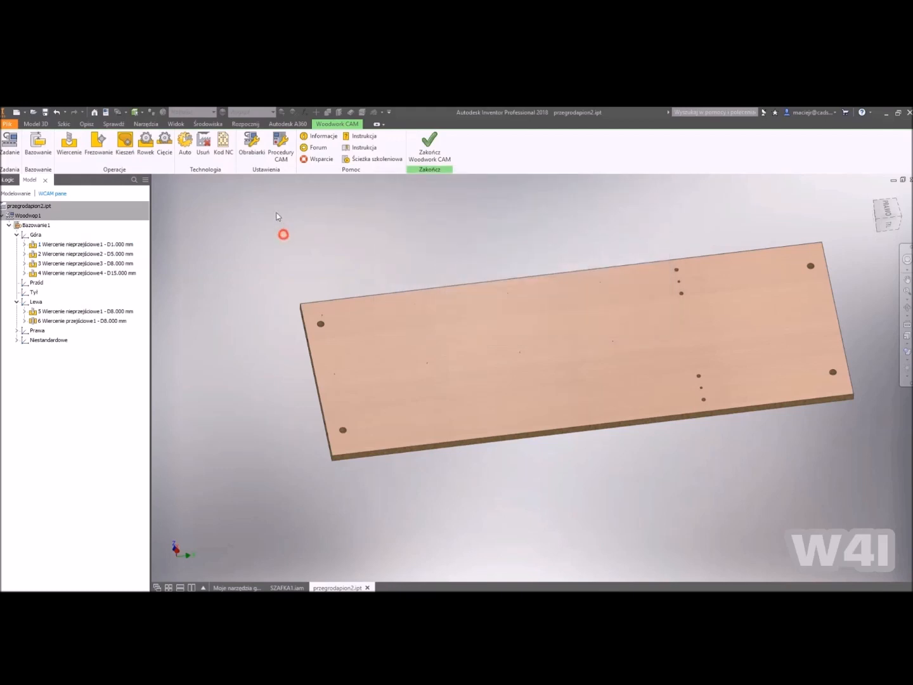
Generate the Woodwop NC code linked to the source model in C:\W4INV 2018 Design\PROJECTS\test1 and open it in woodWOP.
{"action": "left_click", "coordinate": [225, 151]}
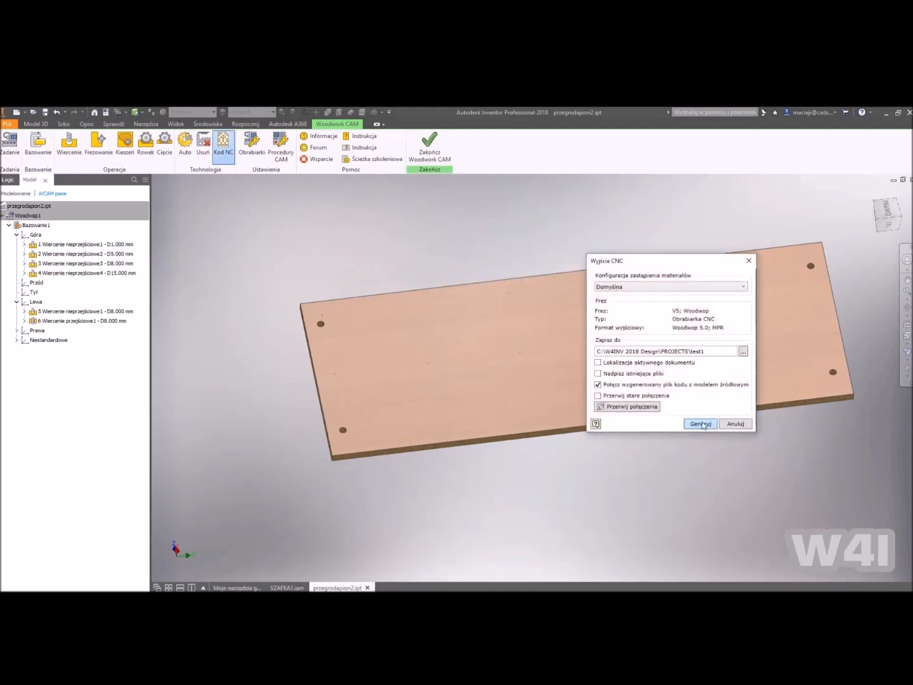
{"action": "left_click", "coordinate": [699, 423]}
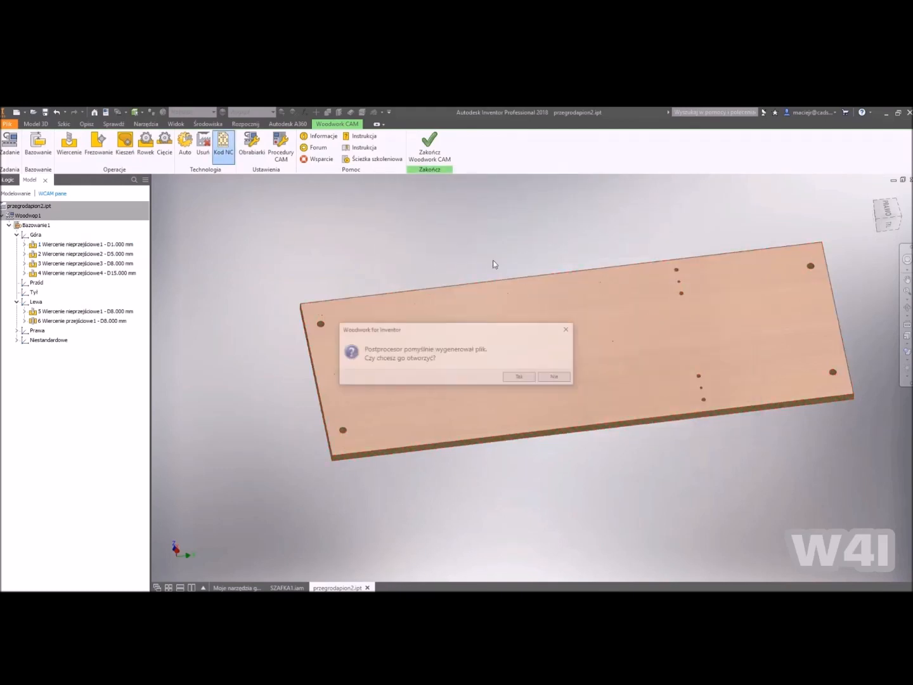
{"action": "left_click", "coordinate": [517, 379]}
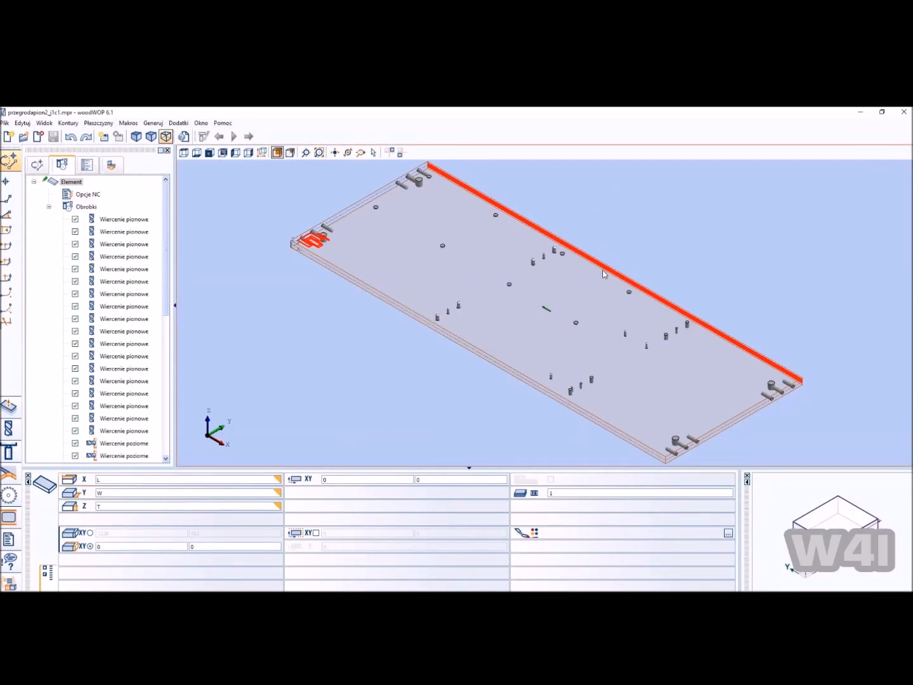
Examine the vertical and horizontal drillings of przegrodapion2_j1c1.mpr in the 3D view and close woodWOP.
{"action": "scroll", "coordinate": [359, 308], "scroll_direction": "up", "scroll_amount": 3}
{"action": "scroll", "coordinate": [354, 193], "scroll_direction": "down", "scroll_amount": 1}
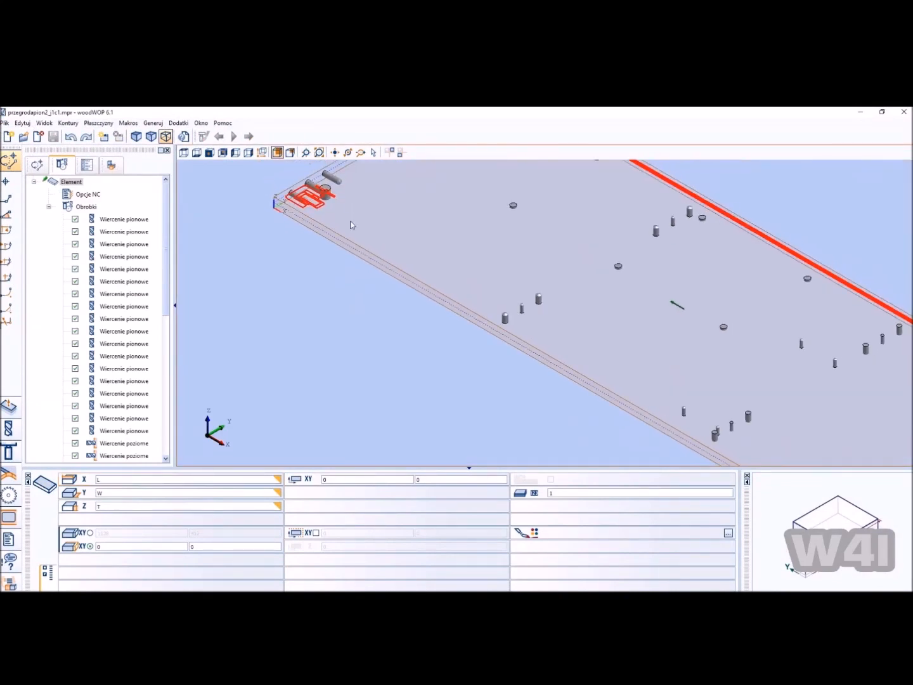
{"action": "scroll", "coordinate": [295, 300], "scroll_direction": "up", "scroll_amount": 2}
{"action": "scroll", "coordinate": [294, 305], "scroll_direction": "down", "scroll_amount": 3}
{"action": "scroll", "coordinate": [315, 260], "scroll_direction": "up", "scroll_amount": 1}
{"action": "middle_click_drag", "start_coordinate": [315, 259], "coordinate": [843, 191]}
{"action": "scroll", "coordinate": [645, 270], "scroll_direction": "down", "scroll_amount": 3}
{"action": "left_click", "coordinate": [905, 112]}
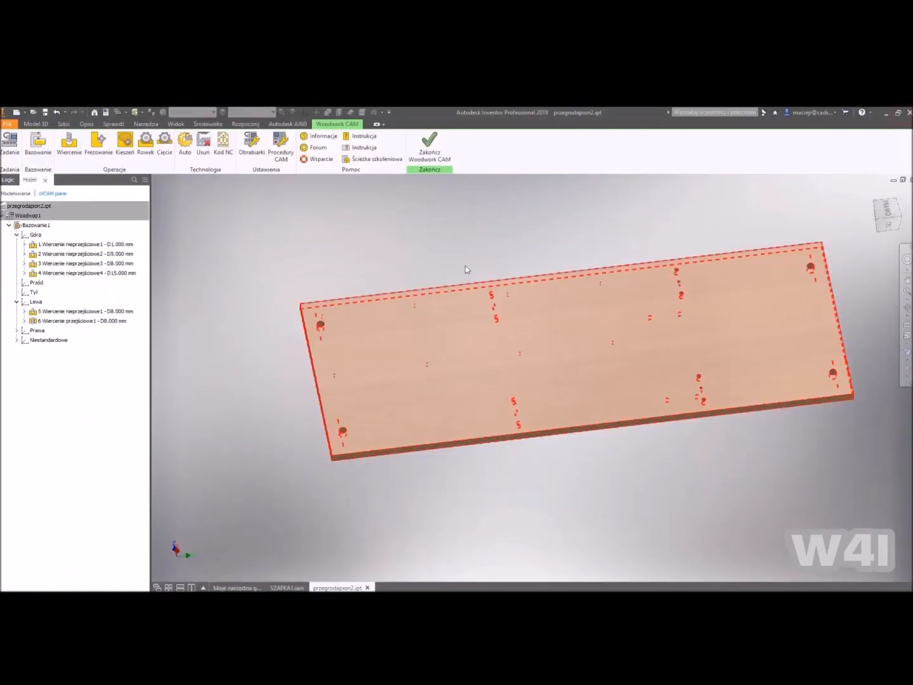
Finish the Woodwork CAM session and close przegrodapion2.ipt to return to the SZAFKA1 assembly.
{"action": "left_click", "coordinate": [430, 147]}
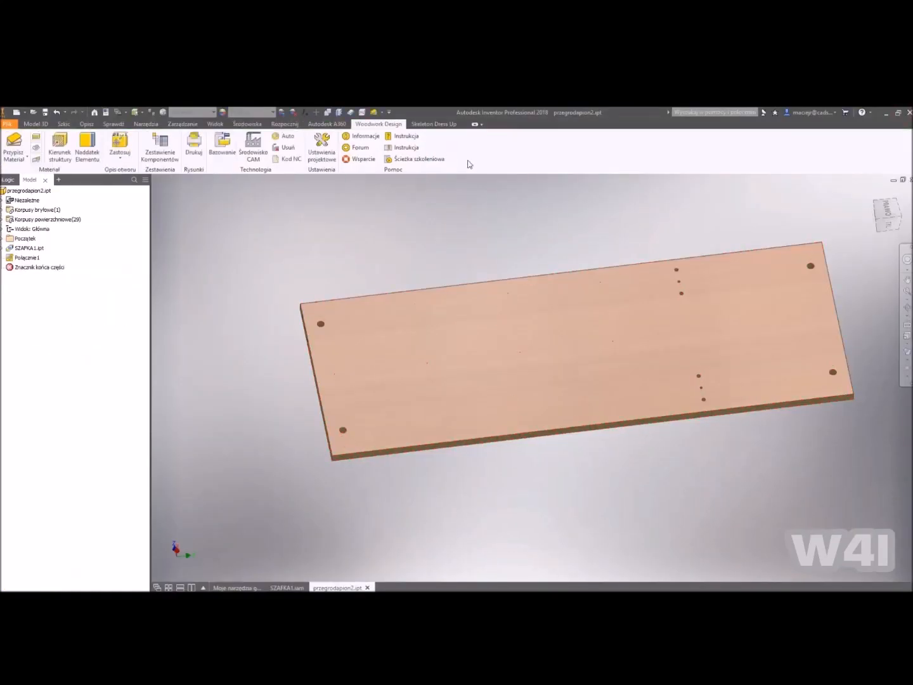
{"action": "left_click", "coordinate": [367, 586]}
{"action": "left_click", "coordinate": [373, 380]}
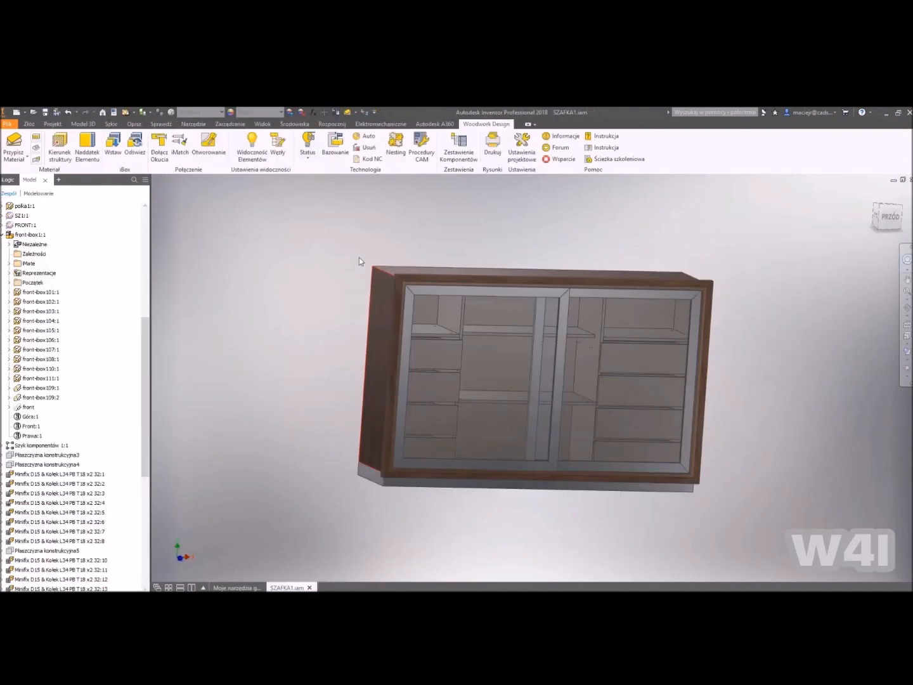
Check the machining status markers on the cabinet and set the basing (Ustal bazowanie) for all its components.
{"action": "left_click", "coordinate": [308, 145]}
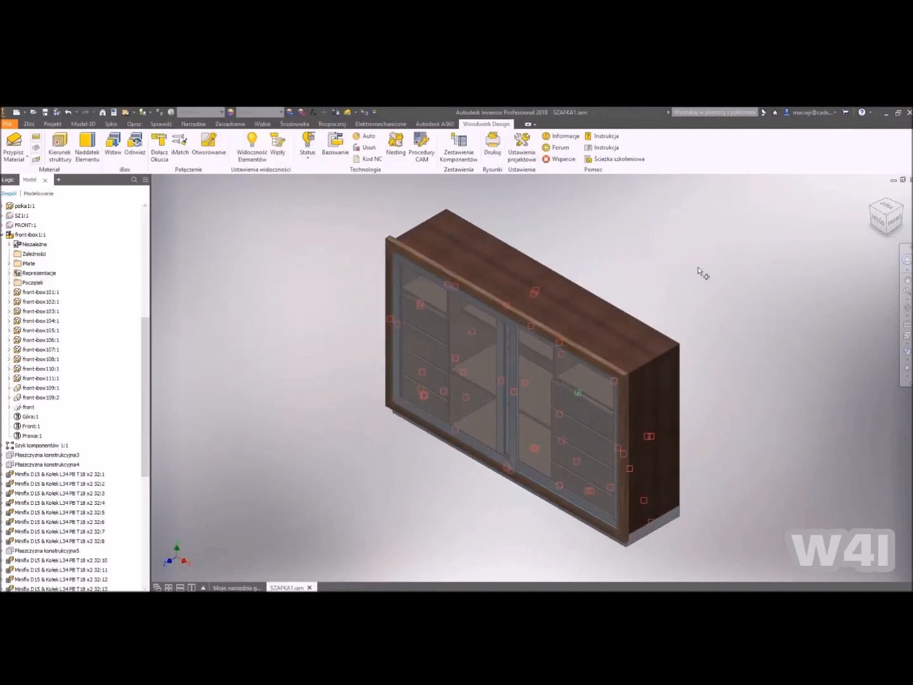
{"action": "left_click", "coordinate": [335, 147]}
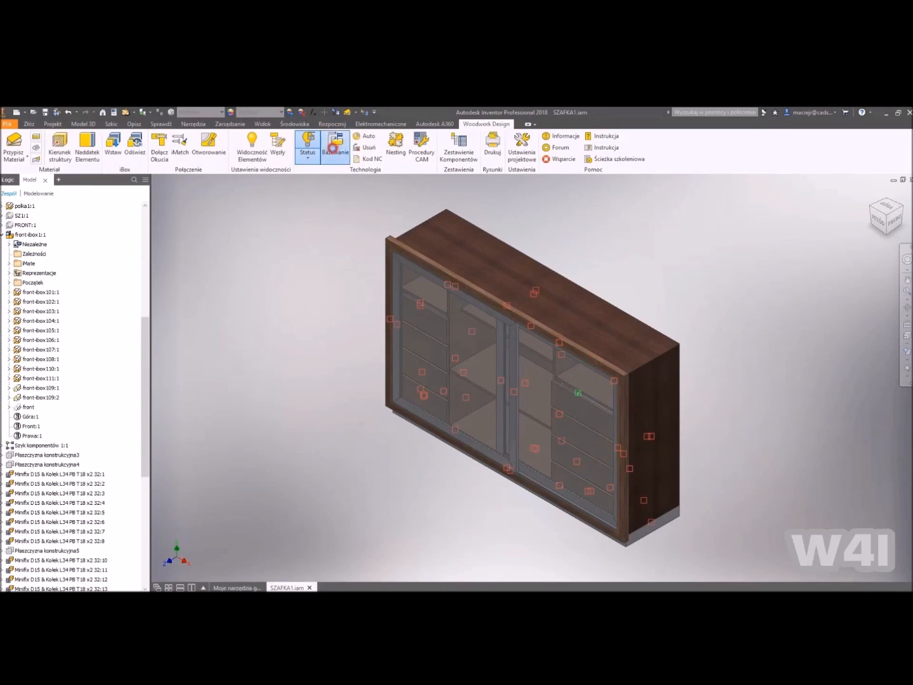
{"action": "left_click", "coordinate": [569, 384]}
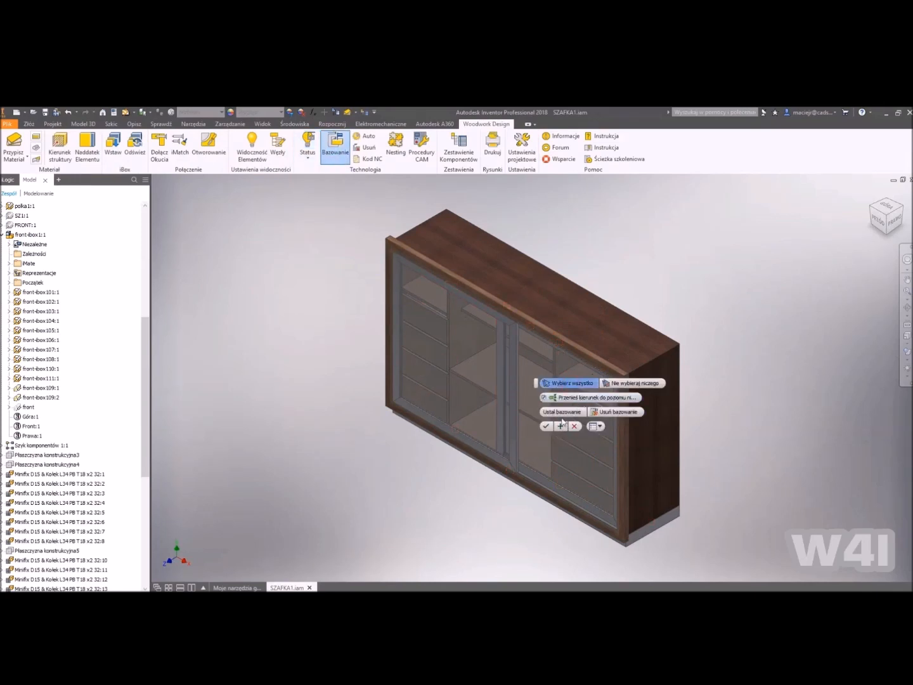
{"action": "left_click", "coordinate": [563, 411]}
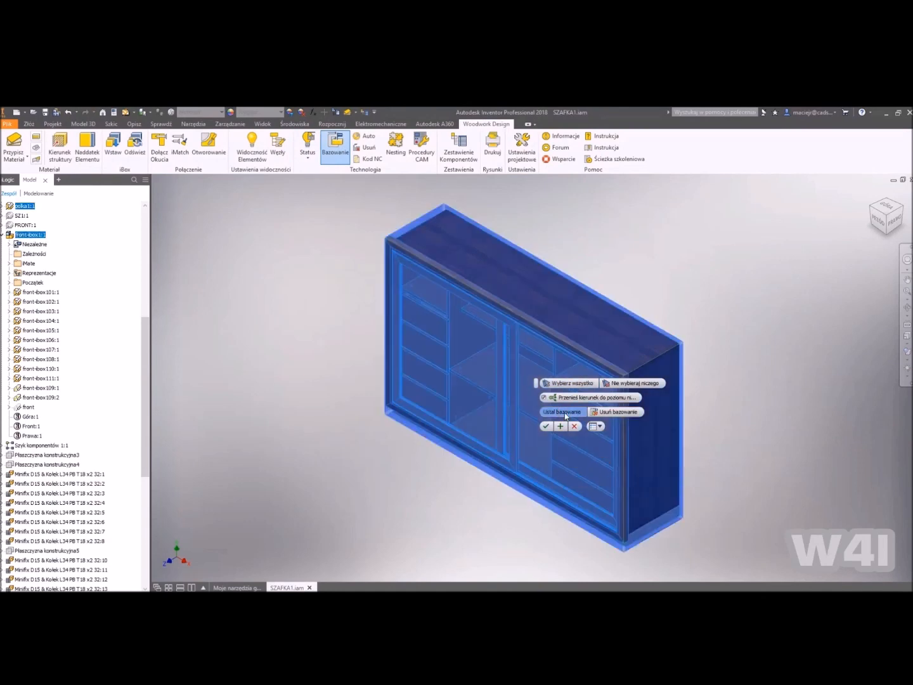
{"action": "left_click", "coordinate": [455, 304]}
{"action": "left_click", "coordinate": [516, 329]}
{"action": "left_click", "coordinate": [431, 374]}
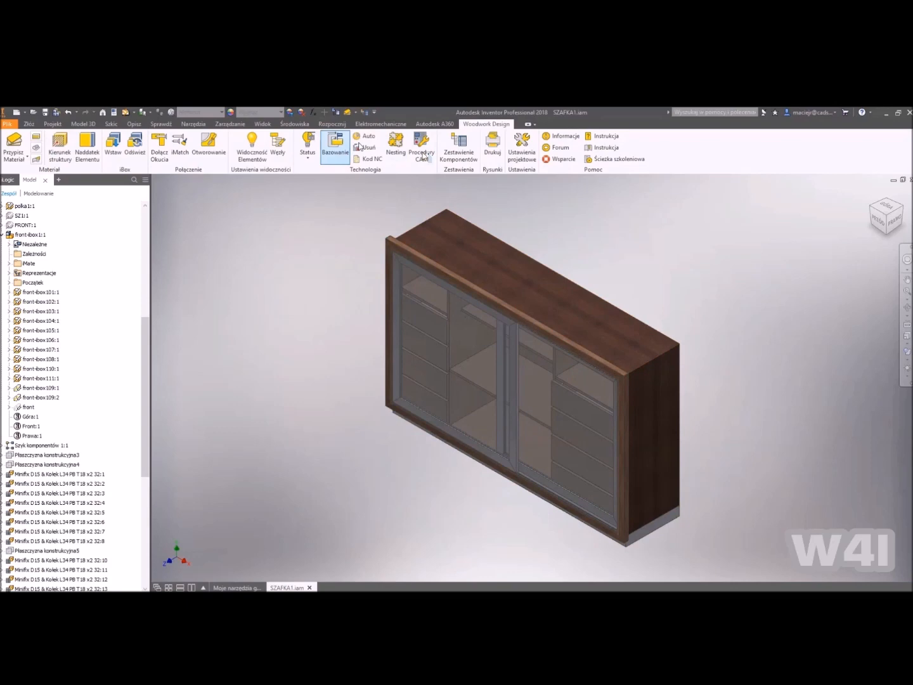
Review the CAM procedures and run automatic machining technology on all components of the SZAFKA1 assembly.
{"action": "left_click", "coordinate": [422, 150]}
{"action": "left_click", "coordinate": [330, 359]}
{"action": "left_click", "coordinate": [583, 514]}
{"action": "left_click", "coordinate": [366, 136]}
{"action": "left_click", "coordinate": [480, 326]}
{"action": "left_click", "coordinate": [463, 347]}
{"action": "left_click", "coordinate": [486, 417]}
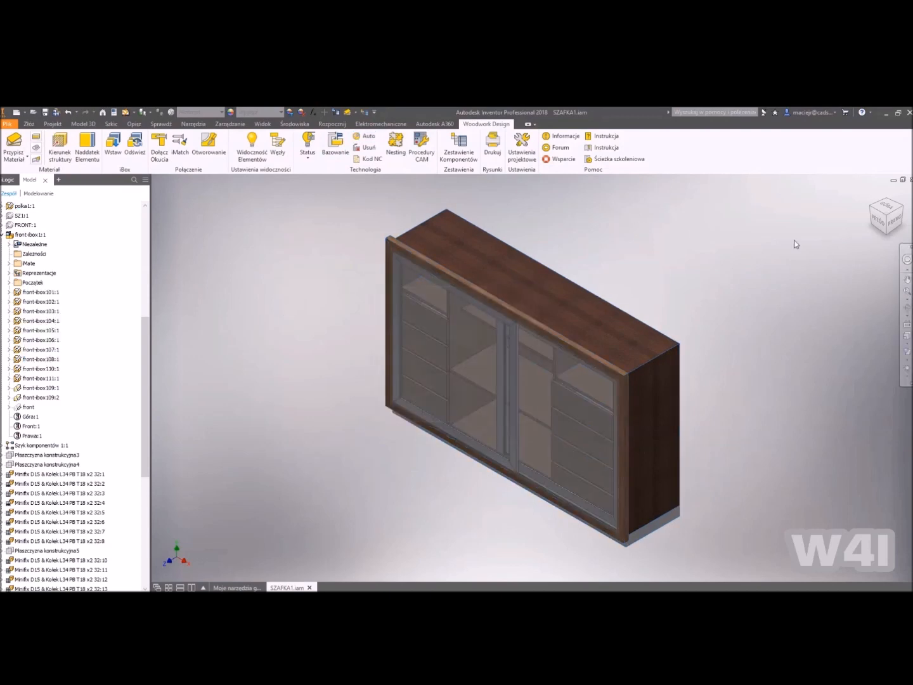
Display the machining status of the cabinet parts and open wieniec2.ipt from its status marker.
{"action": "left_click", "coordinate": [307, 142]}
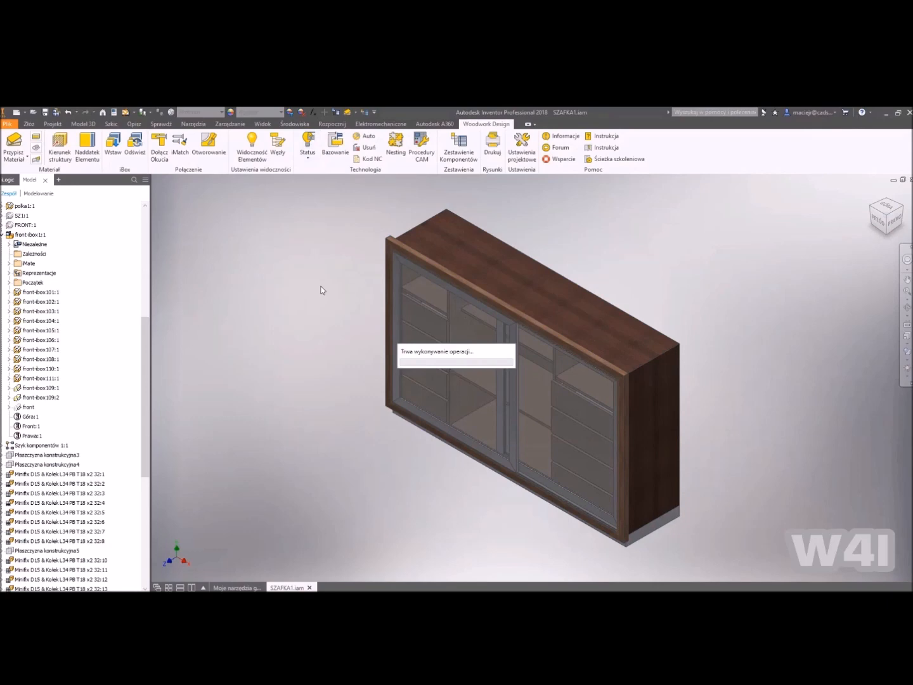
{"action": "mouse_move", "coordinate": [651, 308]}
{"action": "middle_mouse_down", "text": "shift"}
{"action": "mouse_move", "coordinate": [742, 292]}
{"action": "mouse_move", "coordinate": [660, 304]}
{"action": "middle_mouse_up", "text": "shift"}
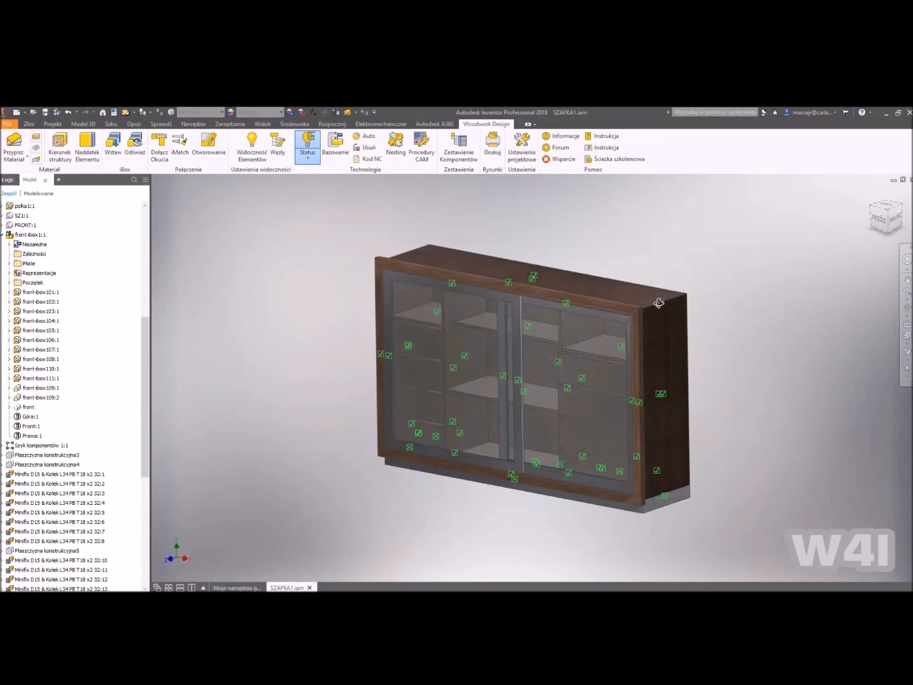
{"action": "scroll", "coordinate": [515, 477], "scroll_direction": "up", "scroll_amount": 5}
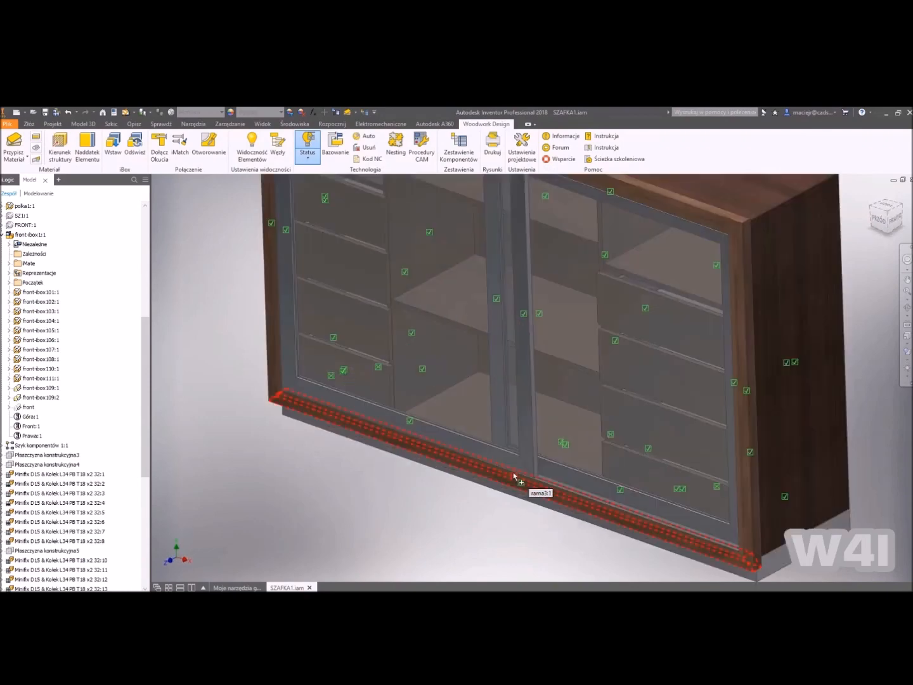
{"action": "left_click", "coordinate": [567, 444]}
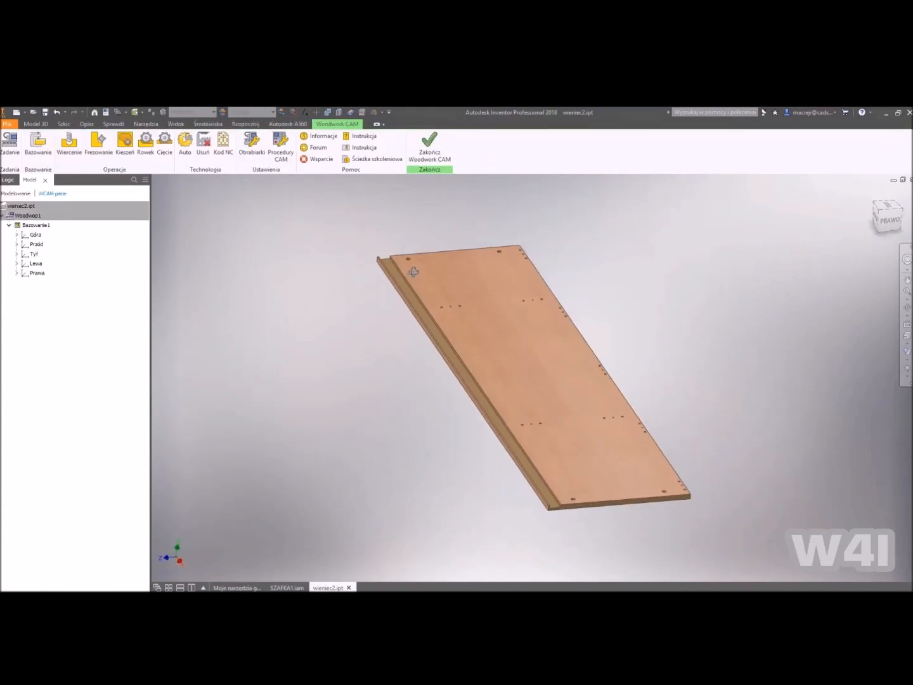
Examine the pocket and drilling operations on the Góra side of wieniec2, finish the CAM session and return to the SZAFKA1 assembly.
{"action": "left_click", "coordinate": [31, 237]}
{"action": "left_click", "coordinate": [64, 244]}
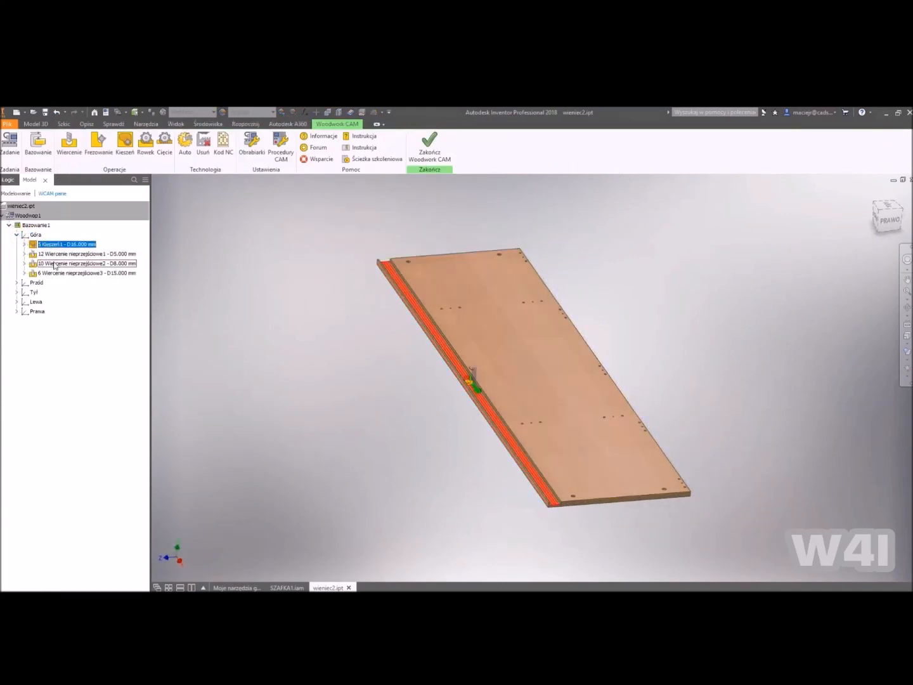
{"action": "left_click", "coordinate": [561, 425]}
{"action": "middle_click_drag", "start_coordinate": [561, 425], "coordinate": [622, 306], "text": "shift"}
{"action": "left_click", "coordinate": [430, 147]}
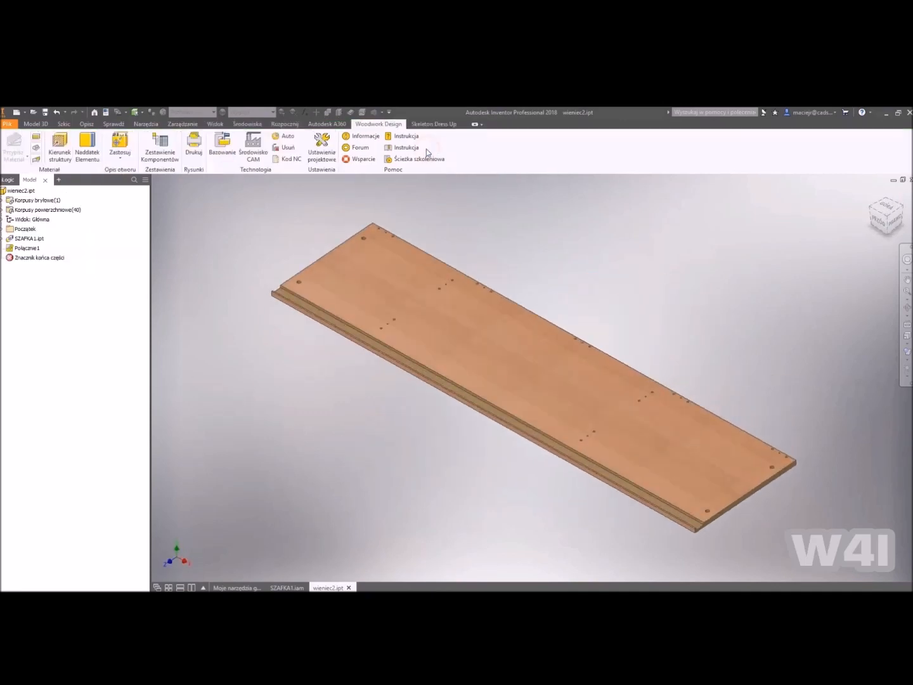
{"action": "left_click", "coordinate": [435, 375]}
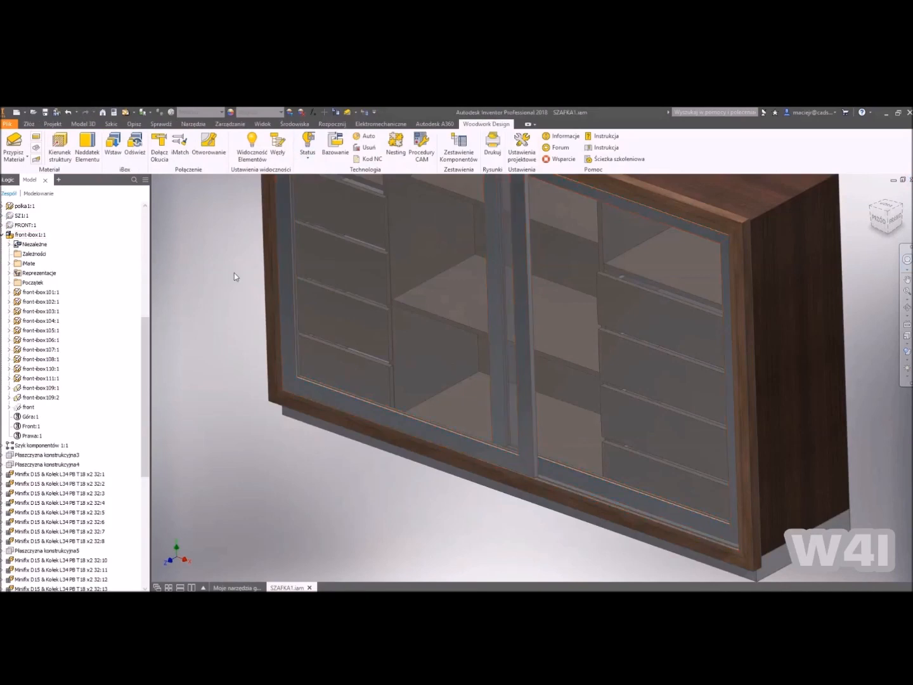
{"action": "key", "text": "F6"}
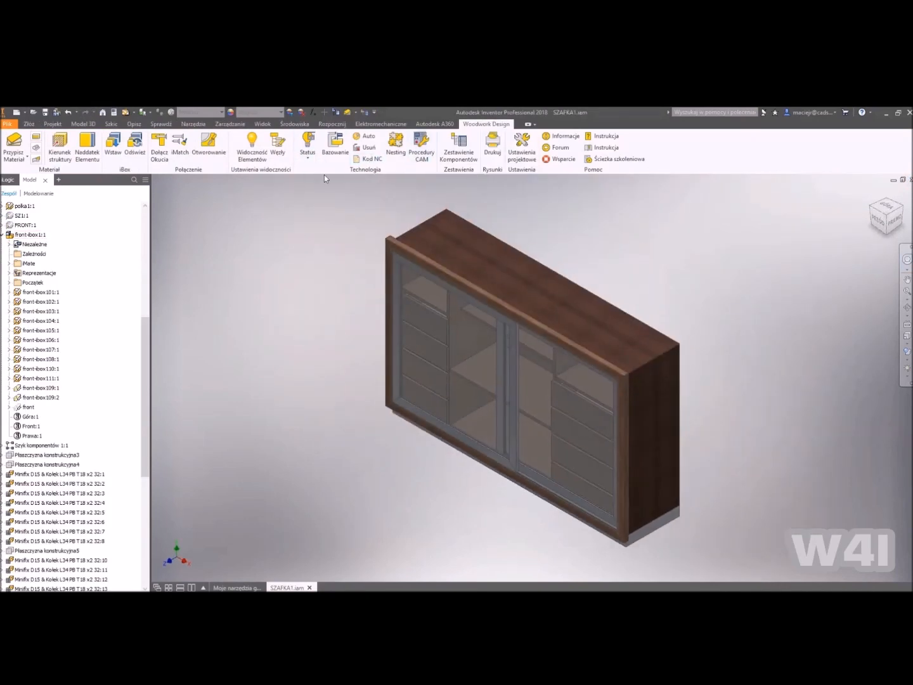
Generate Woodwop NC code for the whole assembly with the Domyślna configuration, linked to the source model, in C:\W4INV 2018 Design\PROJECTS\SZAFKA1.
{"action": "left_click", "coordinate": [365, 161]}
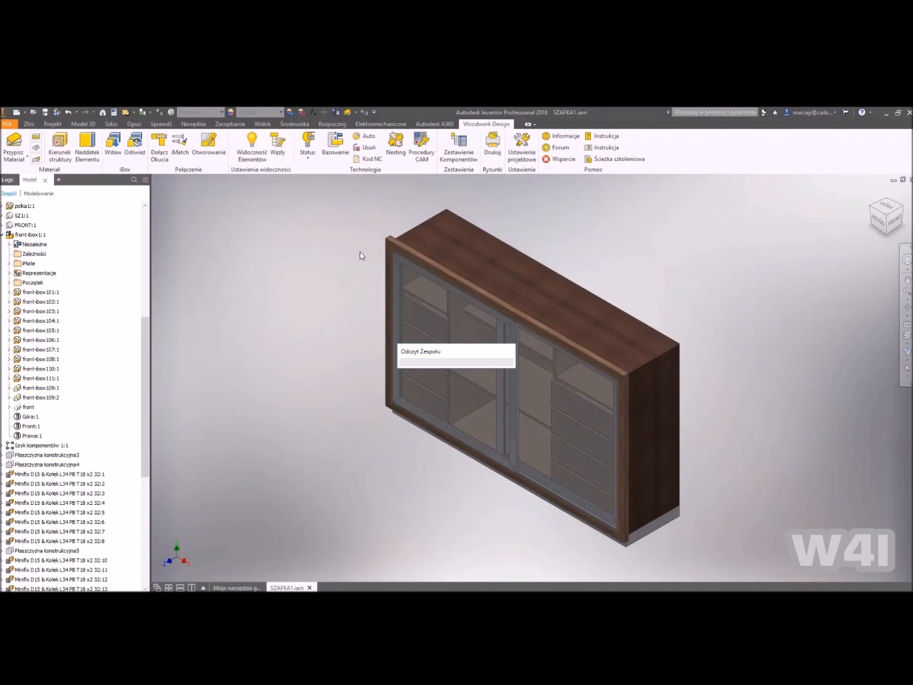
{"action": "left_click", "coordinate": [740, 288]}
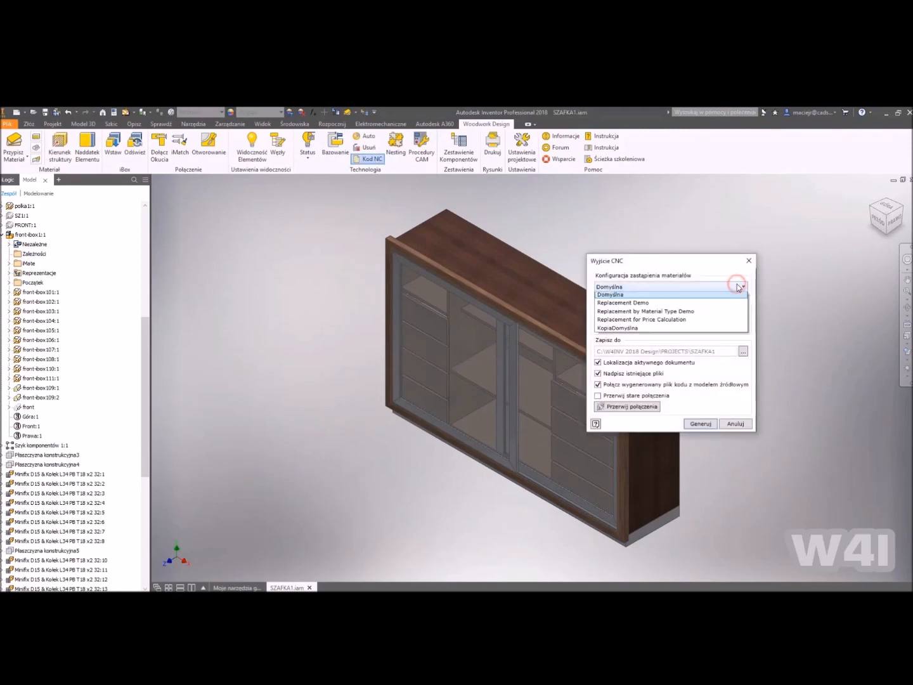
{"action": "left_click", "coordinate": [740, 287]}
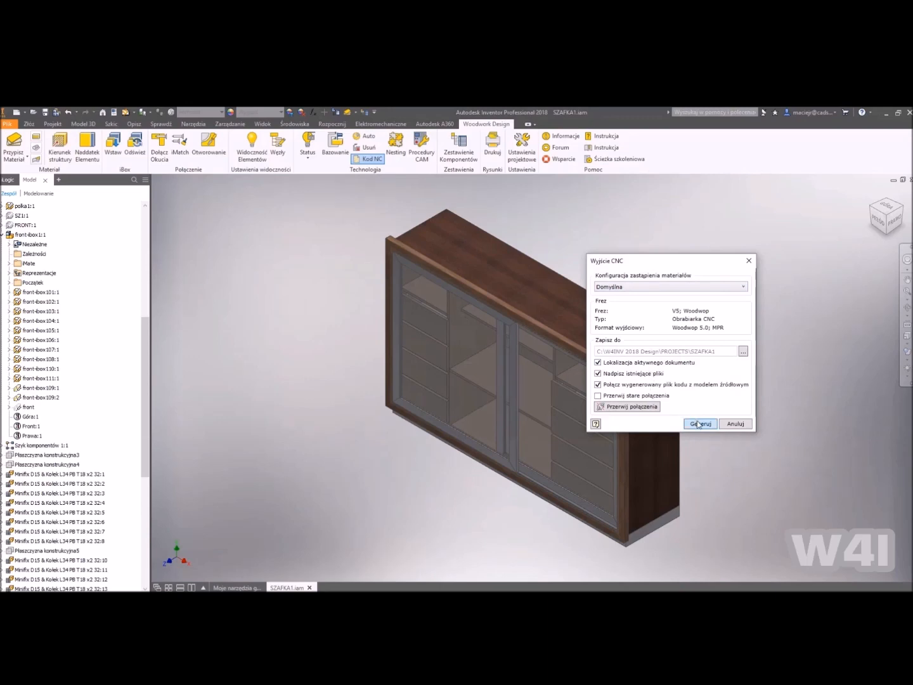
{"action": "left_click", "coordinate": [700, 423]}
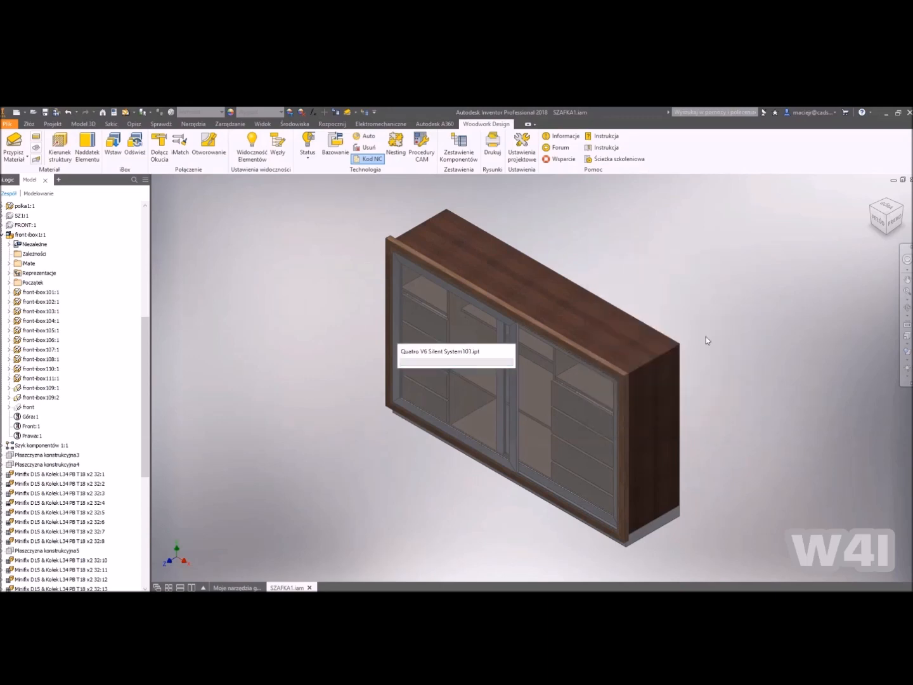
Browse the workspace to the SZAFKA1 project folder and open it in a separate file explorer window.
{"action": "left_click", "coordinate": [34, 113]}
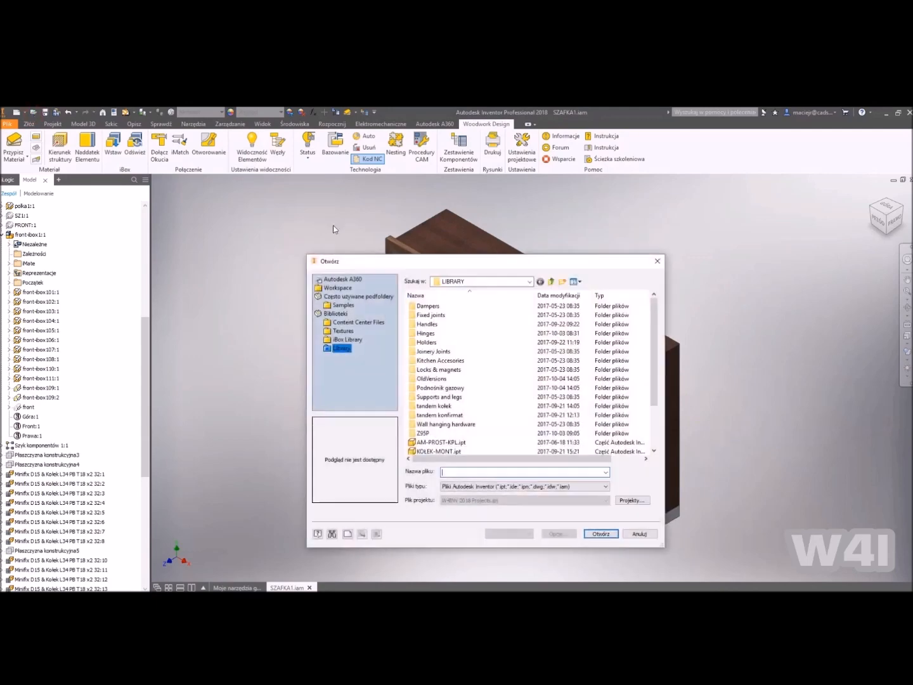
{"action": "left_click", "coordinate": [340, 288]}
{"action": "scroll", "coordinate": [456, 380], "scroll_direction": "down", "scroll_amount": 5}
{"action": "left_click", "coordinate": [431, 407]}
{"action": "double_click", "coordinate": [431, 406]}
{"action": "right_click", "coordinate": [444, 306]}
{"action": "left_click", "coordinate": [482, 306]}
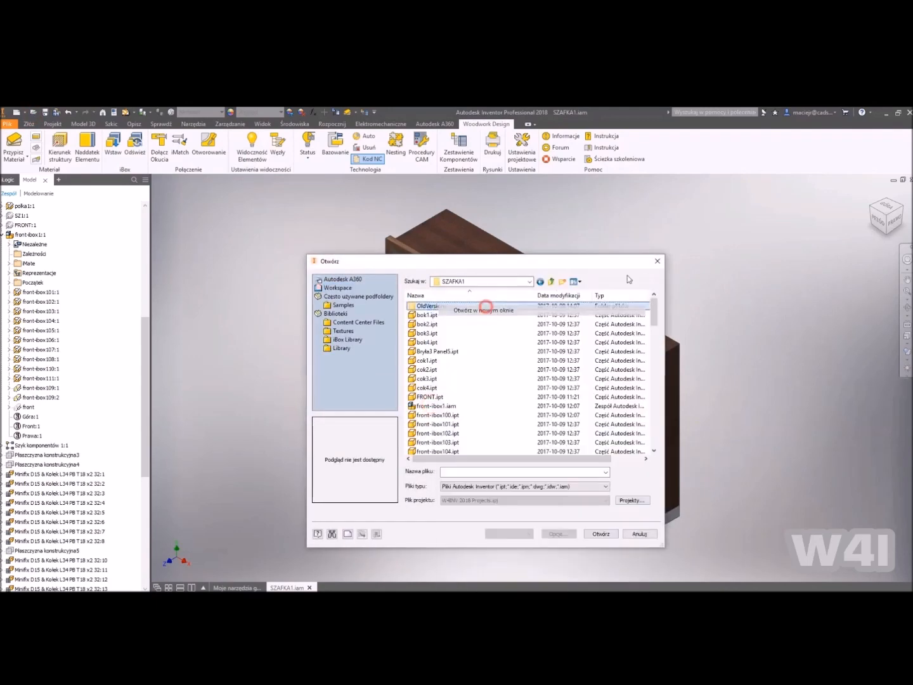
Enlarge the SZAFKA1 folder window, sort its files by type and examine the generated .mpr files.
{"action": "left_click", "coordinate": [522, 199]}
{"action": "left_click", "coordinate": [421, 378]}
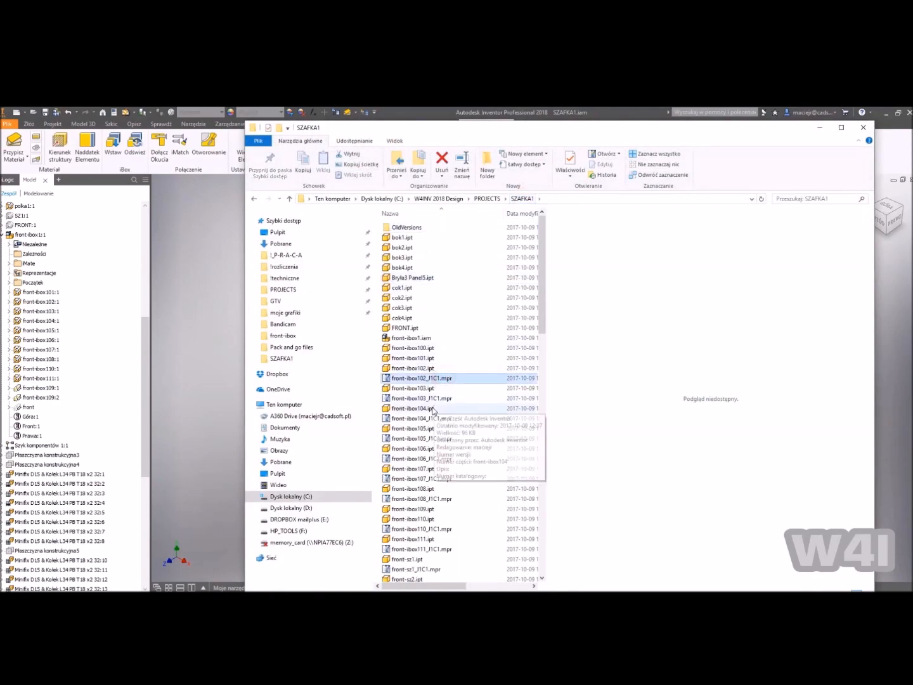
{"action": "left_click", "coordinate": [431, 398]}
{"action": "left_click", "coordinate": [842, 128]}
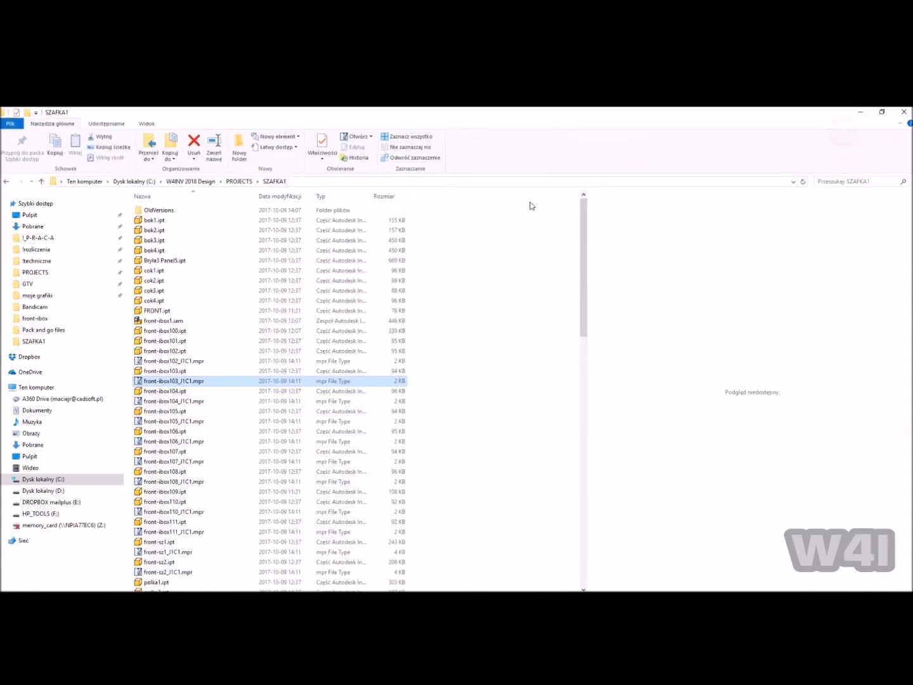
{"action": "left_click", "coordinate": [343, 196]}
{"action": "scroll", "coordinate": [230, 377], "scroll_direction": "down", "scroll_amount": 9}
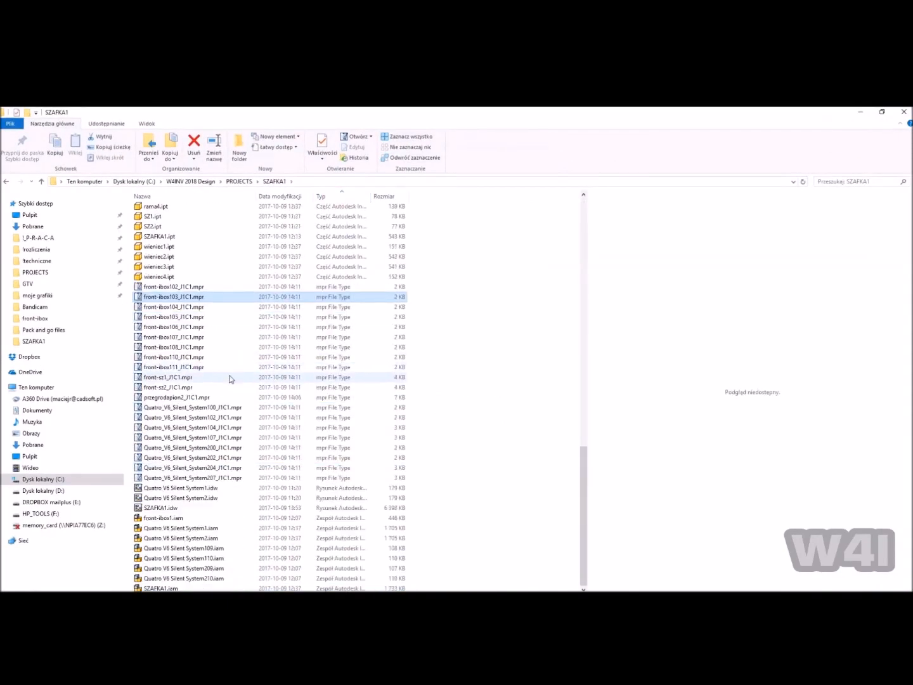
{"action": "left_click", "coordinate": [170, 377]}
{"action": "left_click", "coordinate": [180, 479]}
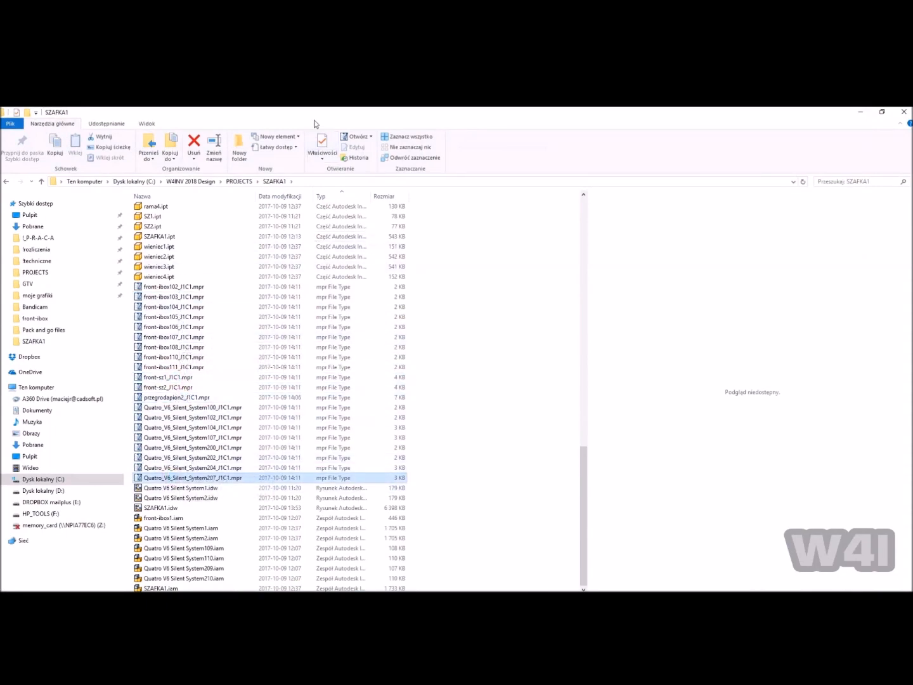
Close the file-opening dialog and bring the SZAFKA1 folder window back to browse its complete set of .mpr files.
{"action": "left_click_drag", "start_coordinate": [433, 111], "coordinate": [429, 323]}
{"action": "left_click", "coordinate": [657, 262]}
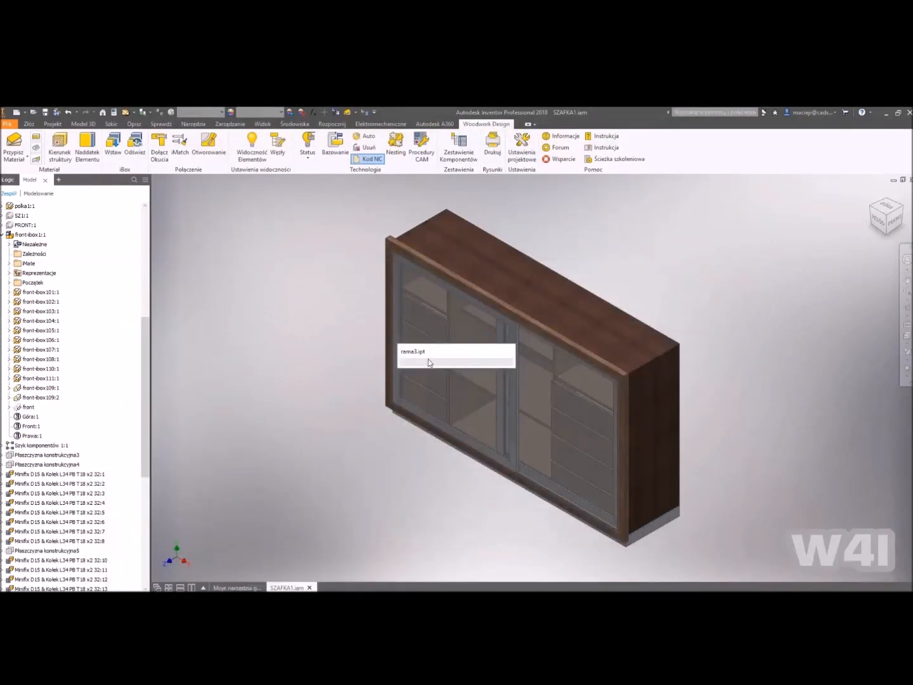
{"action": "mouse_move", "coordinate": [90, 577]}
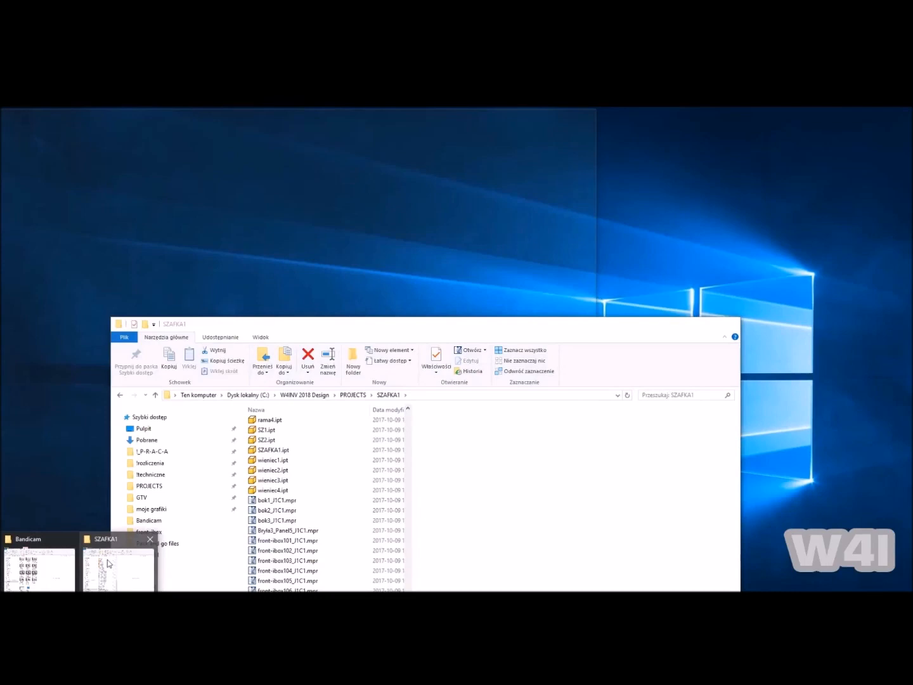
{"action": "left_click", "coordinate": [105, 561]}
{"action": "left_click_drag", "start_coordinate": [363, 324], "coordinate": [358, 174]}
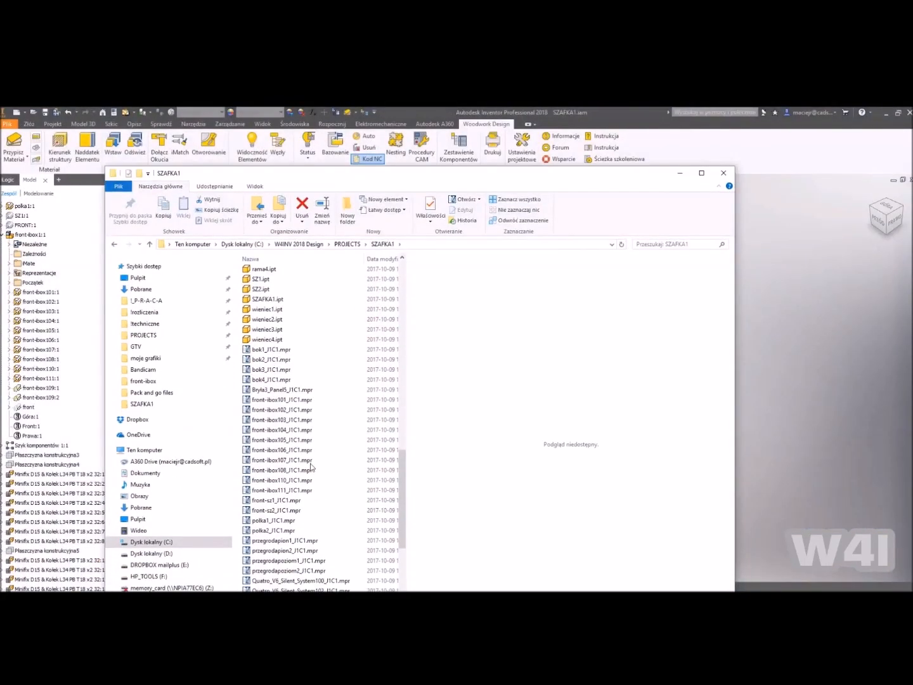
{"action": "scroll", "coordinate": [311, 467], "scroll_direction": "down", "scroll_amount": 9}
View wieniec1_J1C1.mpr in woodWOP and minimize its window.
{"action": "double_click", "coordinate": [374, 482]}
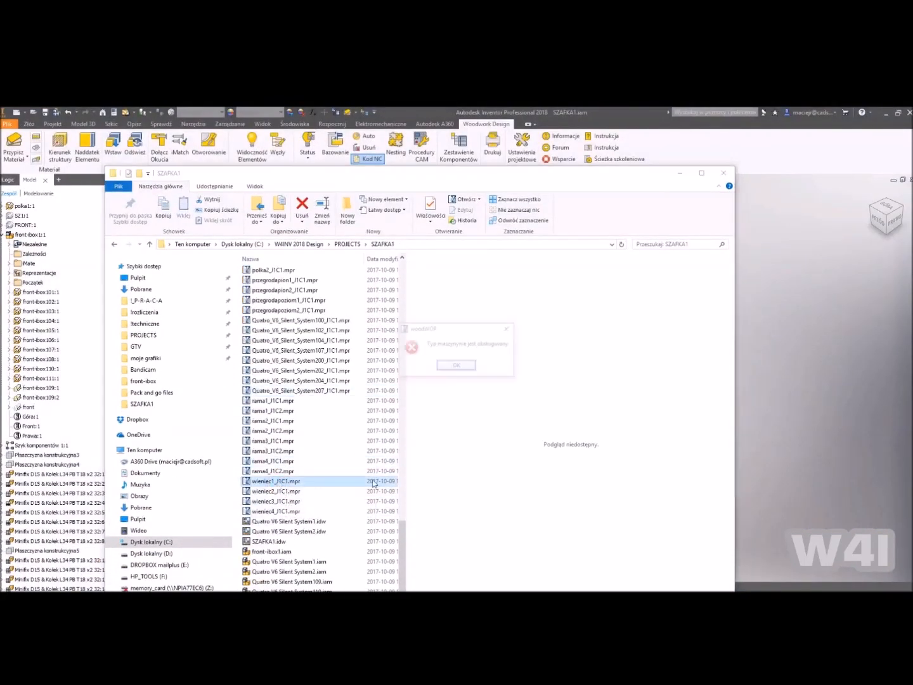
{"action": "left_click", "coordinate": [462, 365]}
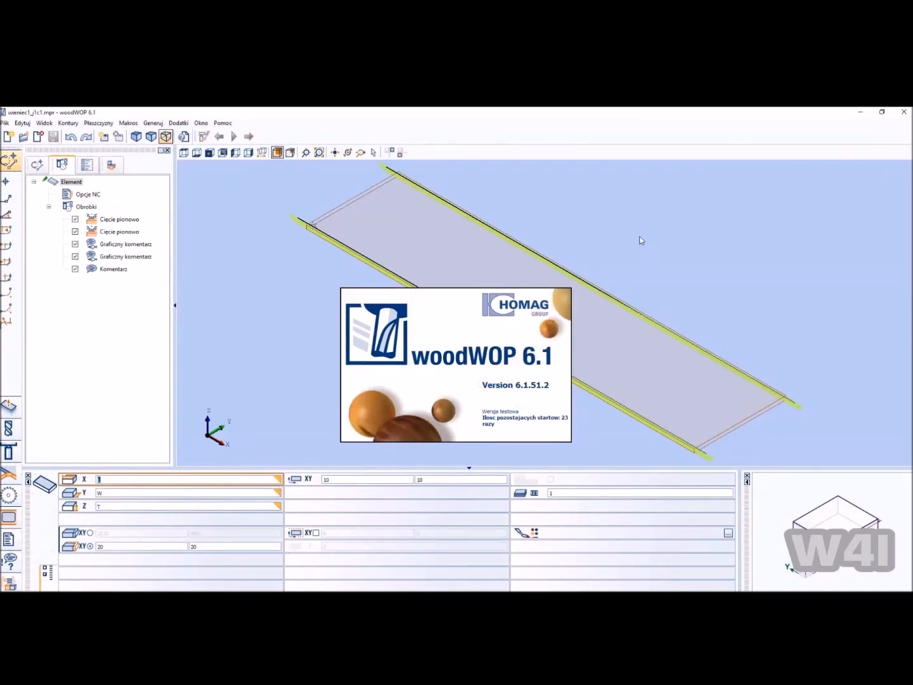
{"action": "left_click", "coordinate": [859, 113]}
Open wieniec2_J1C1.mpr in woodWOP and examine its pocket milling and drillings in the 3D view.
{"action": "double_click", "coordinate": [278, 491]}
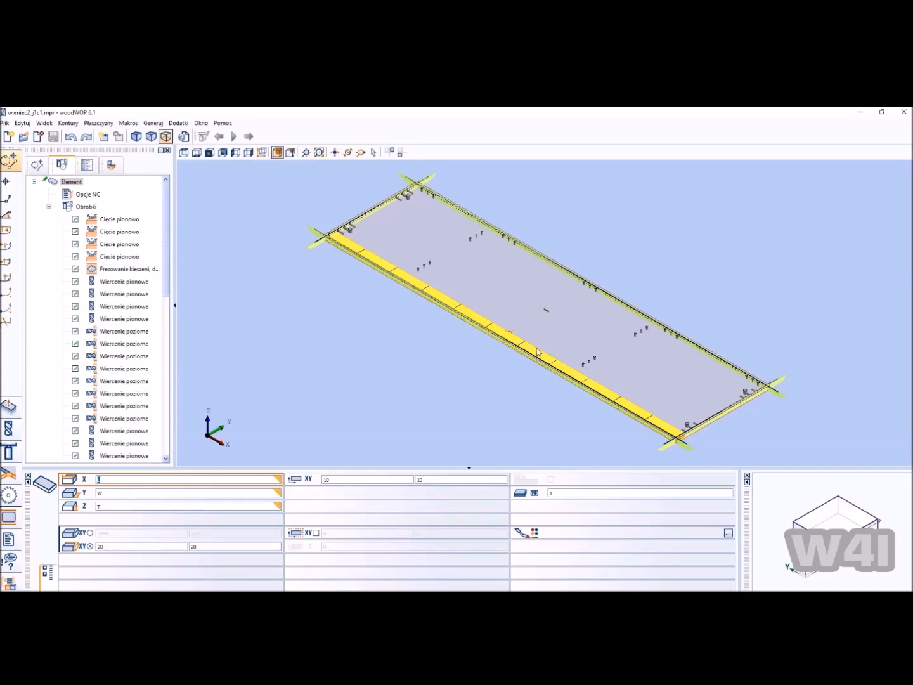
{"action": "left_click", "coordinate": [538, 352]}
{"action": "scroll", "coordinate": [624, 287], "scroll_direction": "down", "scroll_amount": 1}
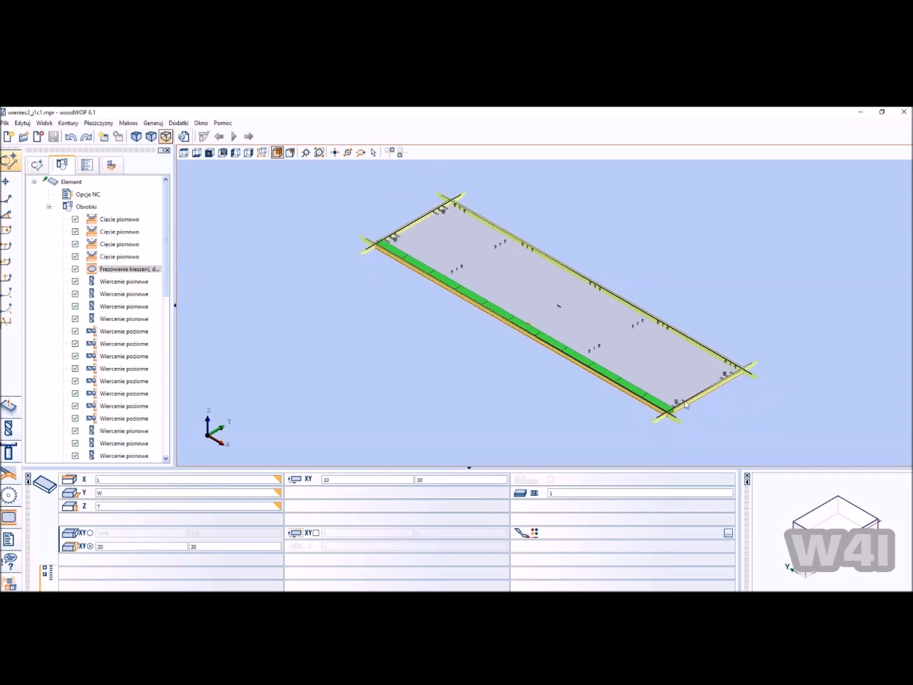
{"action": "scroll", "coordinate": [686, 438], "scroll_direction": "up", "scroll_amount": 1}
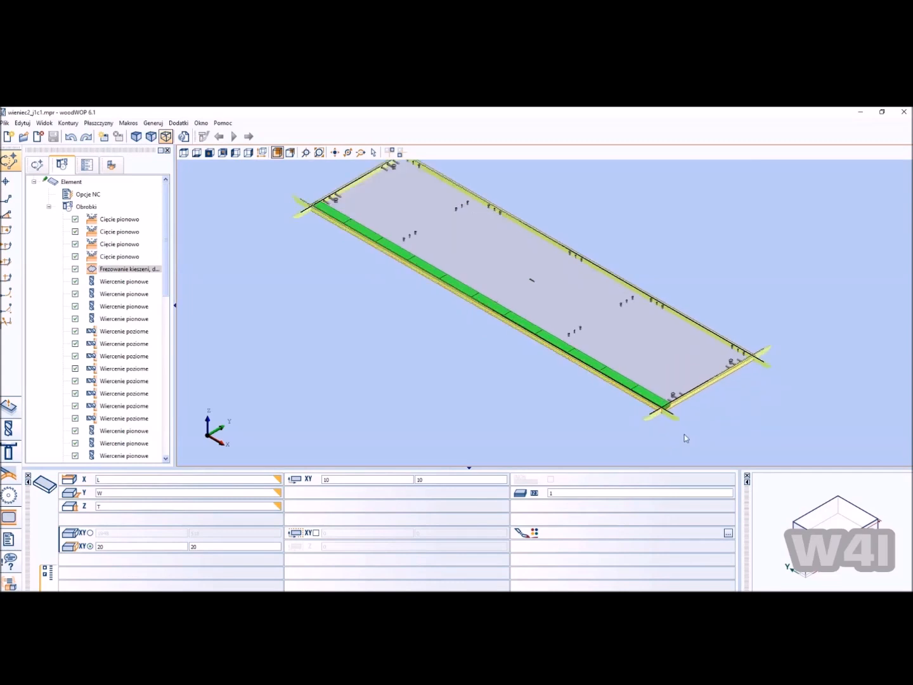
{"action": "scroll", "coordinate": [684, 437], "scroll_direction": "up", "scroll_amount": 1}
{"action": "scroll", "coordinate": [125, 421], "scroll_direction": "down", "scroll_amount": 5}
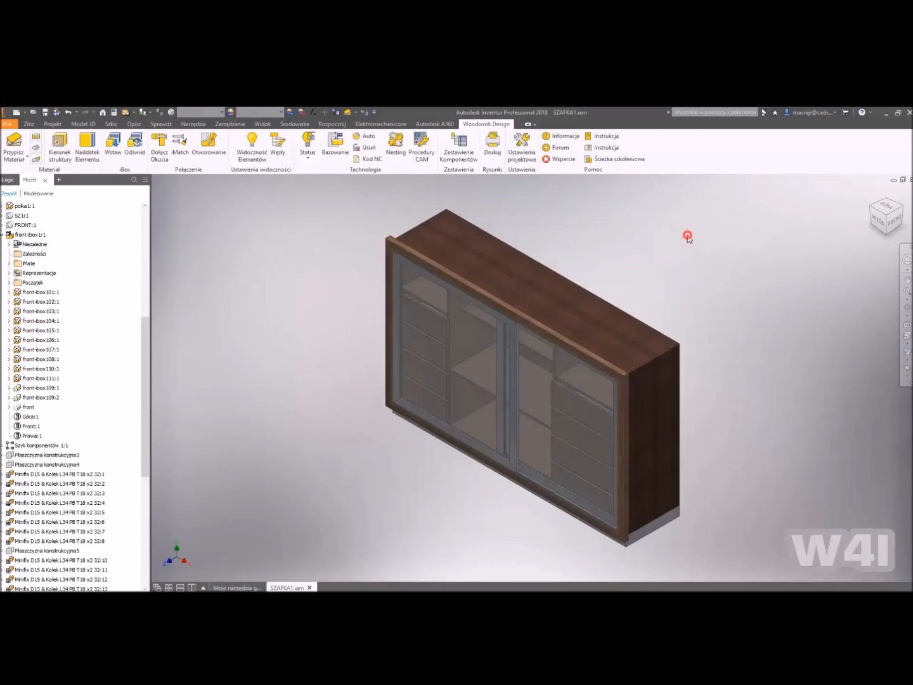
Open the nesting of the cabinet boards and review the sheet layouts of the different materials, including the 16 mm LMDF: IN PRT 01 drawer parts.
{"action": "left_click", "coordinate": [395, 146]}
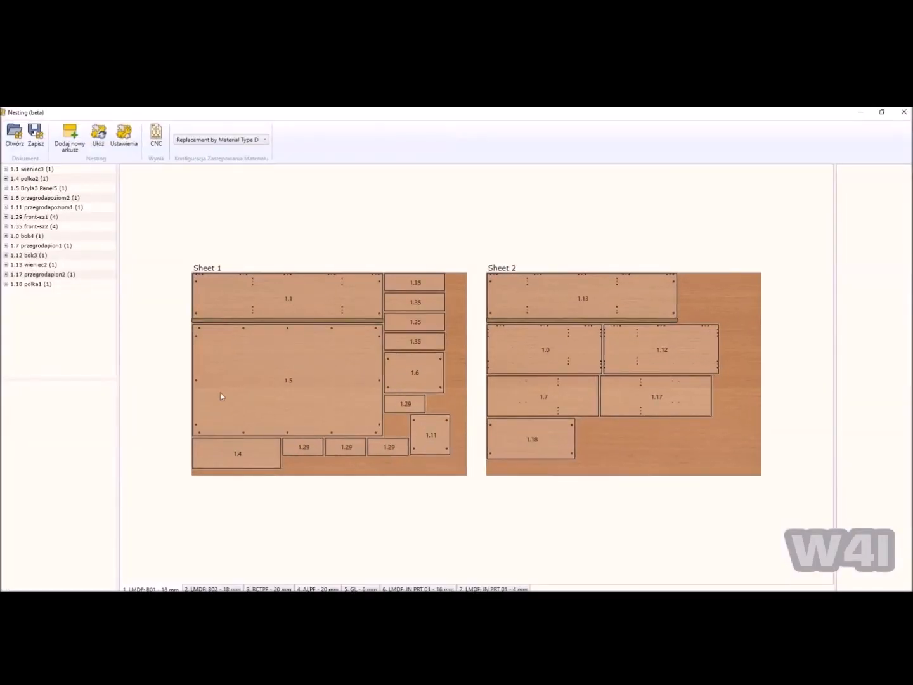
{"action": "left_click", "coordinate": [222, 588]}
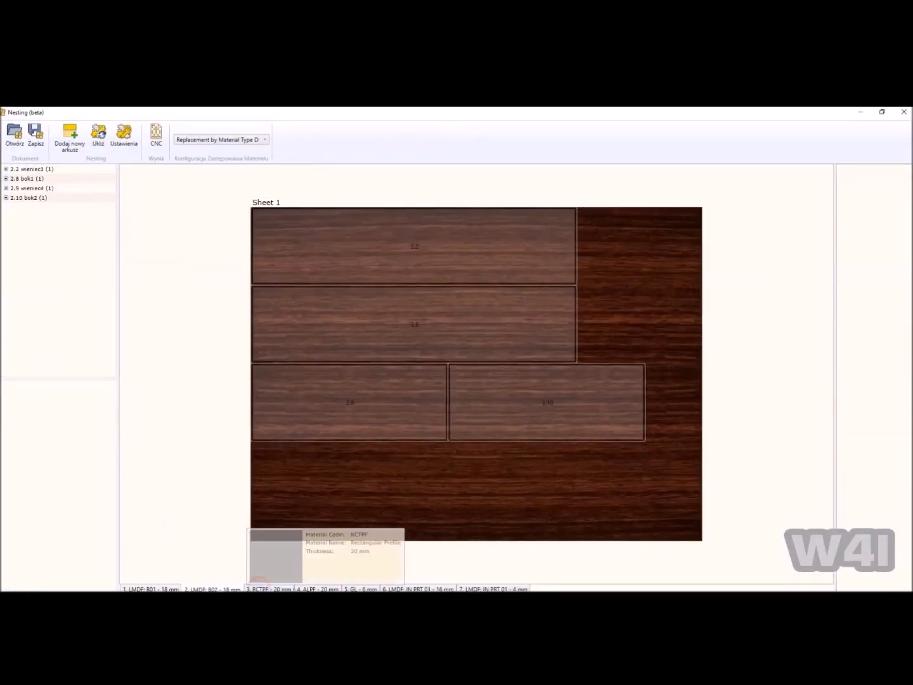
{"action": "left_click", "coordinate": [265, 588]}
{"action": "left_click", "coordinate": [304, 588]}
{"action": "left_click", "coordinate": [360, 589]}
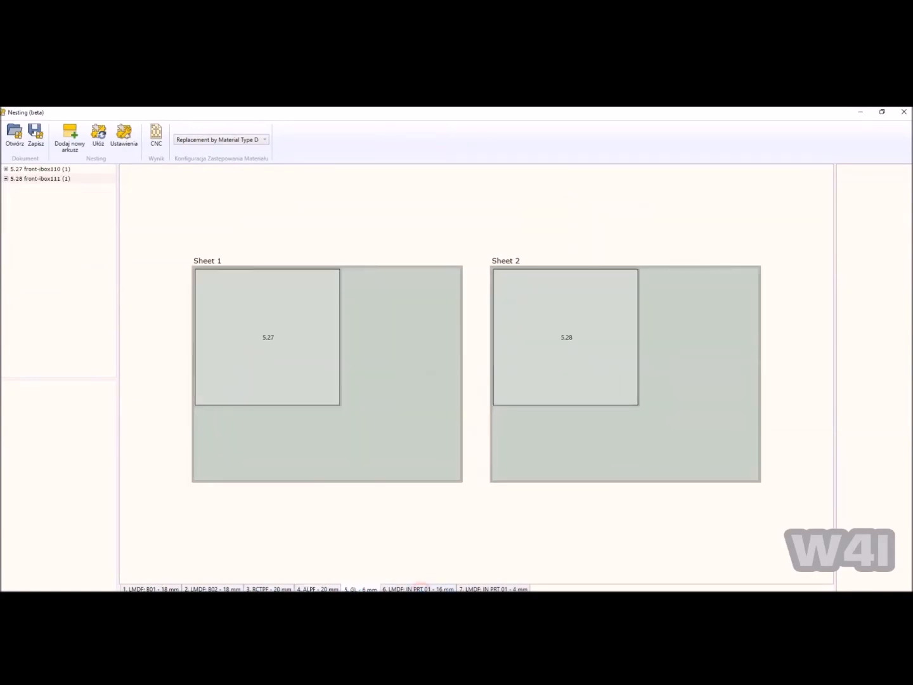
{"action": "left_click", "coordinate": [436, 589]}
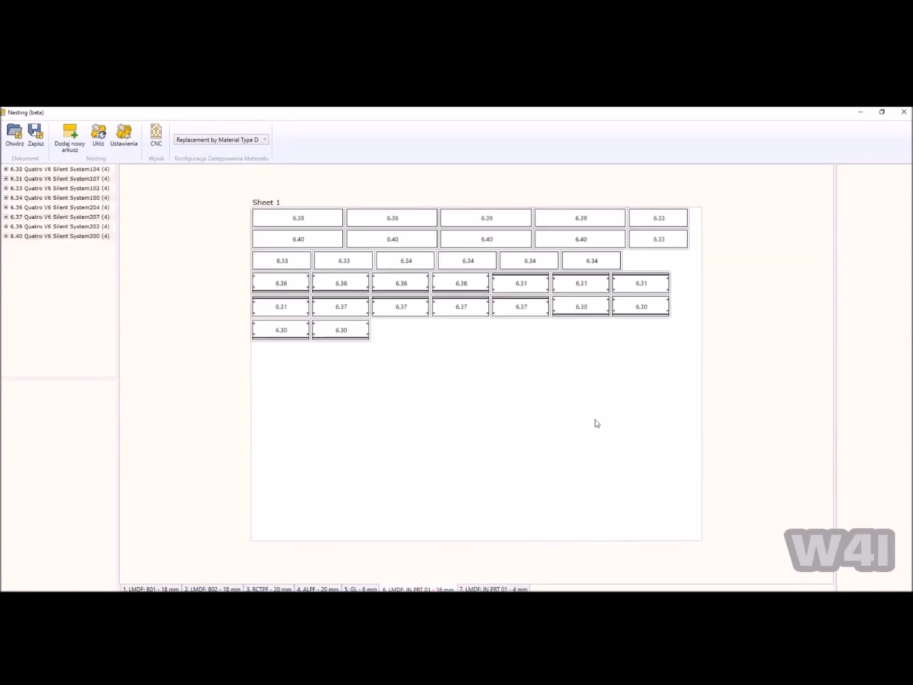
{"action": "scroll", "coordinate": [433, 294], "scroll_direction": "up", "scroll_amount": 5}
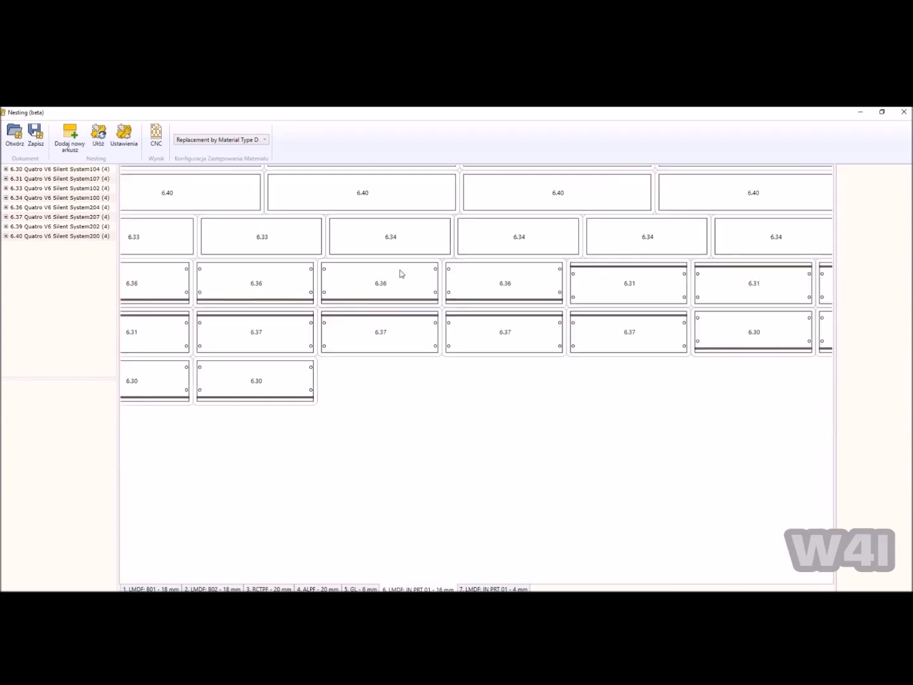
{"action": "scroll", "coordinate": [416, 323], "scroll_direction": "down", "scroll_amount": 4}
On Sheet 1 of the 18 mm LMDF: B01 material, manually move two front-sz1 parts (1.29) and przegrodapoziom1 (1.11) into free space.
{"action": "left_click", "coordinate": [158, 588]}
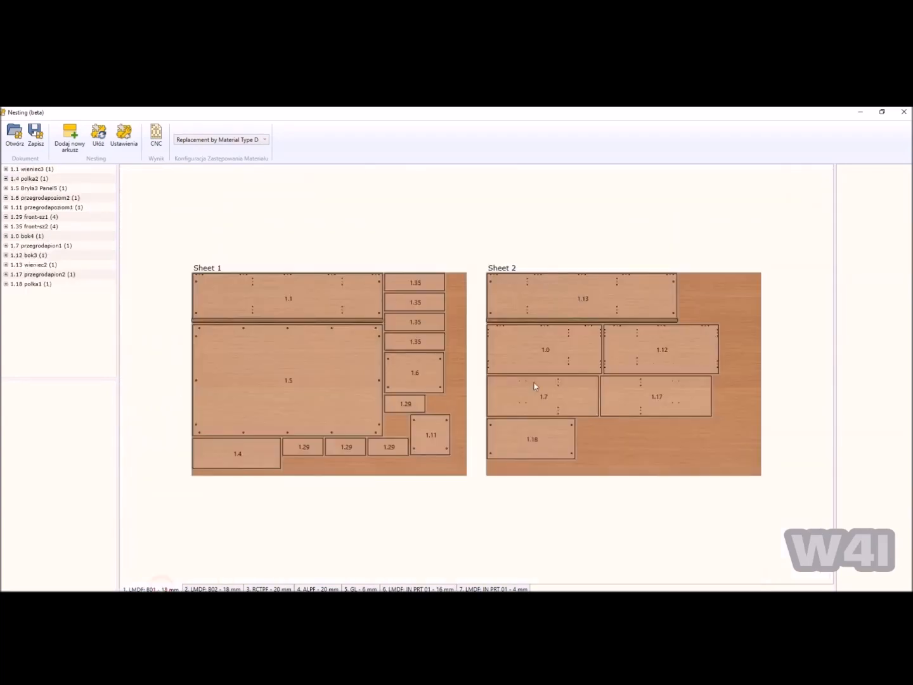
{"action": "left_click", "coordinate": [254, 352]}
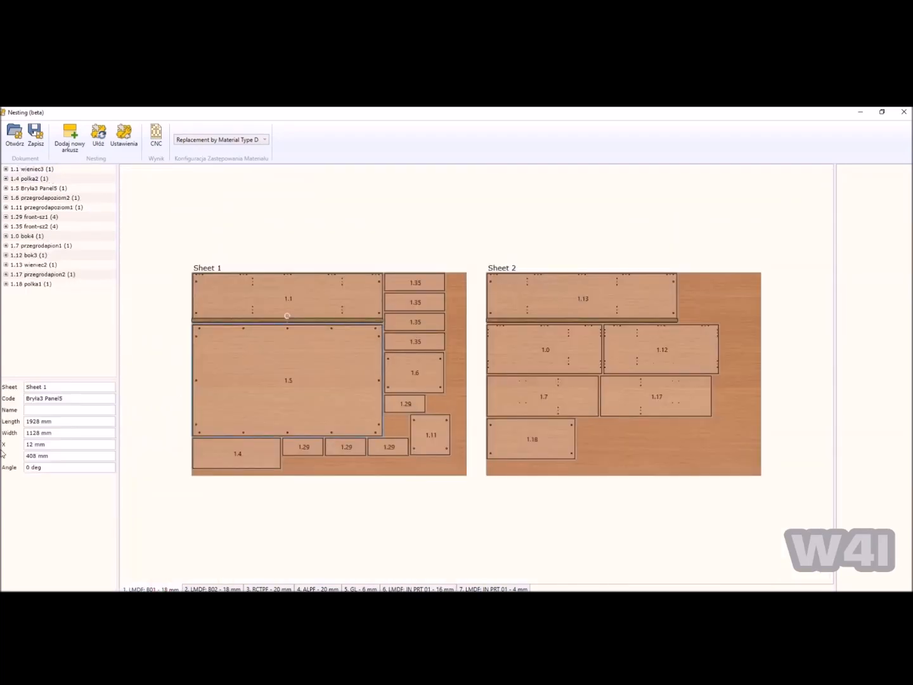
{"action": "left_click_drag", "start_coordinate": [530, 446], "coordinate": [506, 433]}
{"action": "left_click_drag", "start_coordinate": [407, 407], "coordinate": [382, 476]}
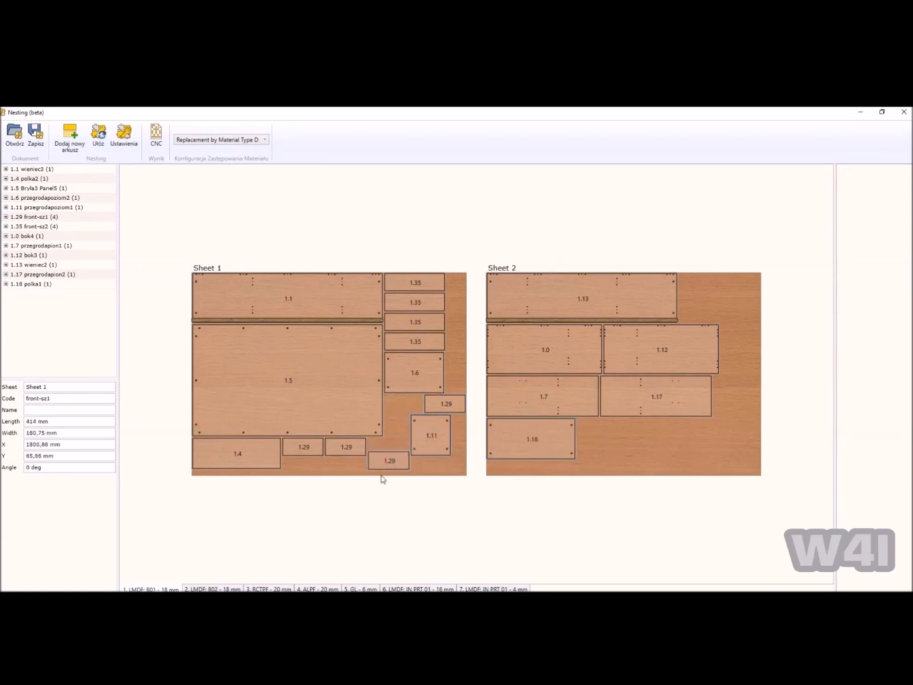
{"action": "left_click_drag", "start_coordinate": [434, 445], "coordinate": [448, 464]}
Move the displaced front-sz1 parts and przegrodapoziom1 back against their neighbouring parts on Sheet 1.
{"action": "left_click_drag", "start_coordinate": [446, 404], "coordinate": [407, 406]}
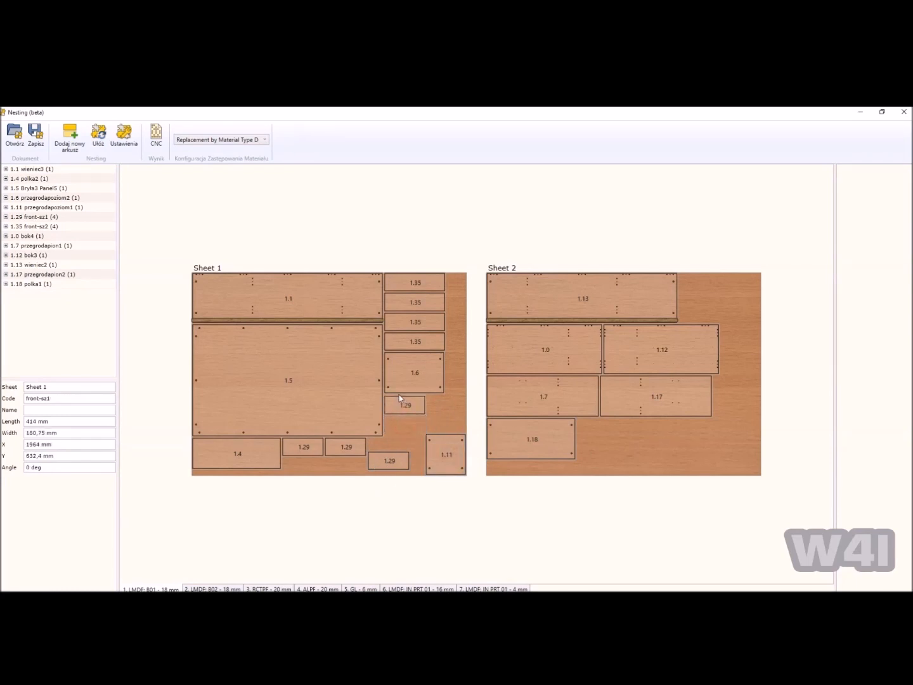
{"action": "left_click_drag", "start_coordinate": [436, 449], "coordinate": [389, 446]}
{"action": "left_click", "coordinate": [412, 401]}
{"action": "left_click", "coordinate": [342, 397]}
{"action": "left_click", "coordinate": [435, 438]}
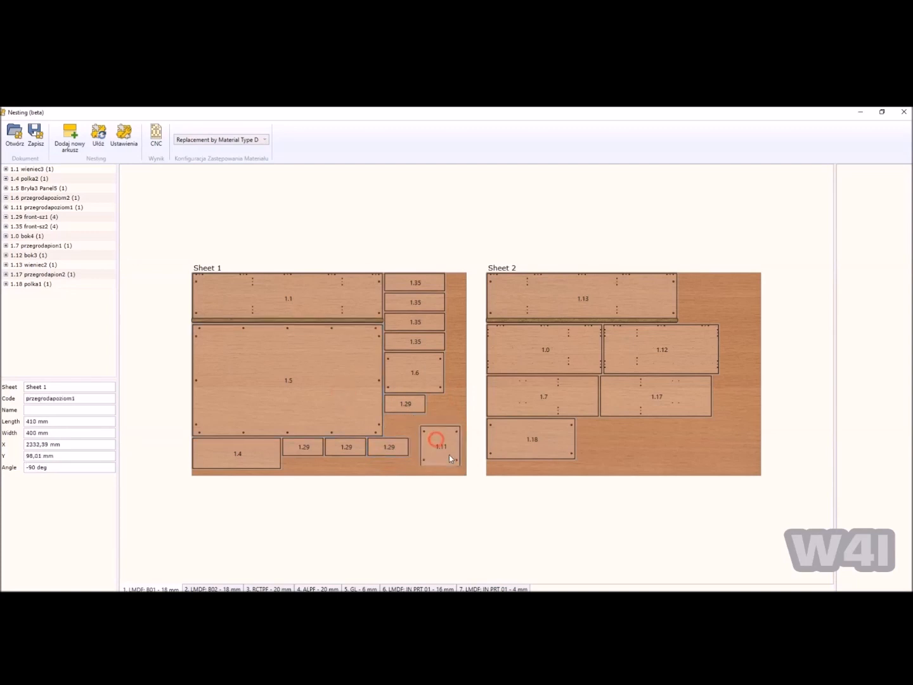
{"action": "left_click_drag", "start_coordinate": [441, 449], "coordinate": [413, 433]}
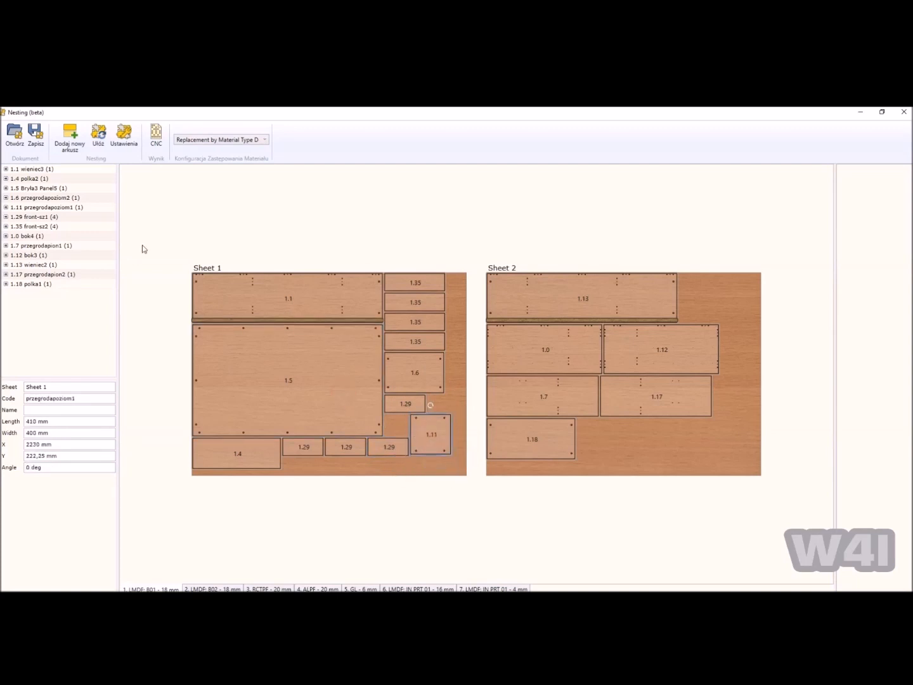
Locate Bryła3 Panel5 (1.5) in the parts list and rerun the automatic nesting, accepting automatic placement of the manually moved parts.
{"action": "left_click", "coordinate": [211, 338]}
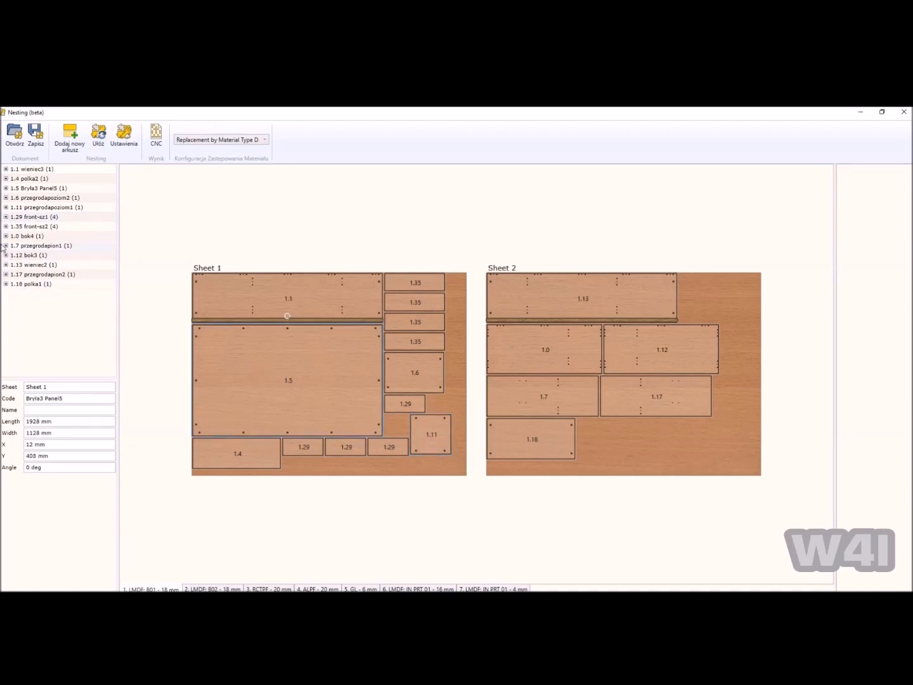
{"action": "left_click", "coordinate": [6, 188]}
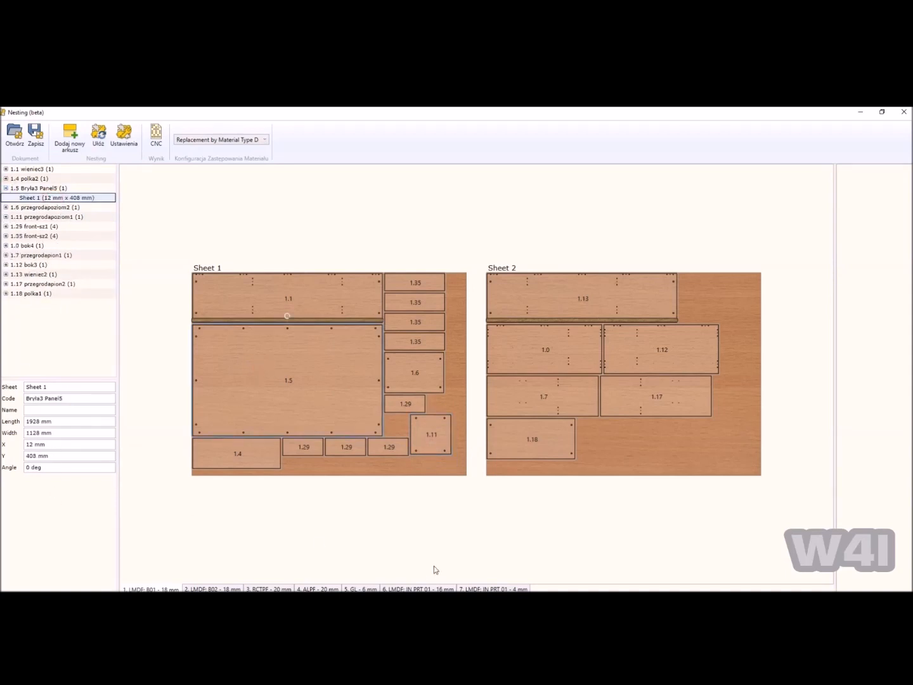
{"action": "left_click", "coordinate": [99, 134]}
{"action": "left_click", "coordinate": [522, 379]}
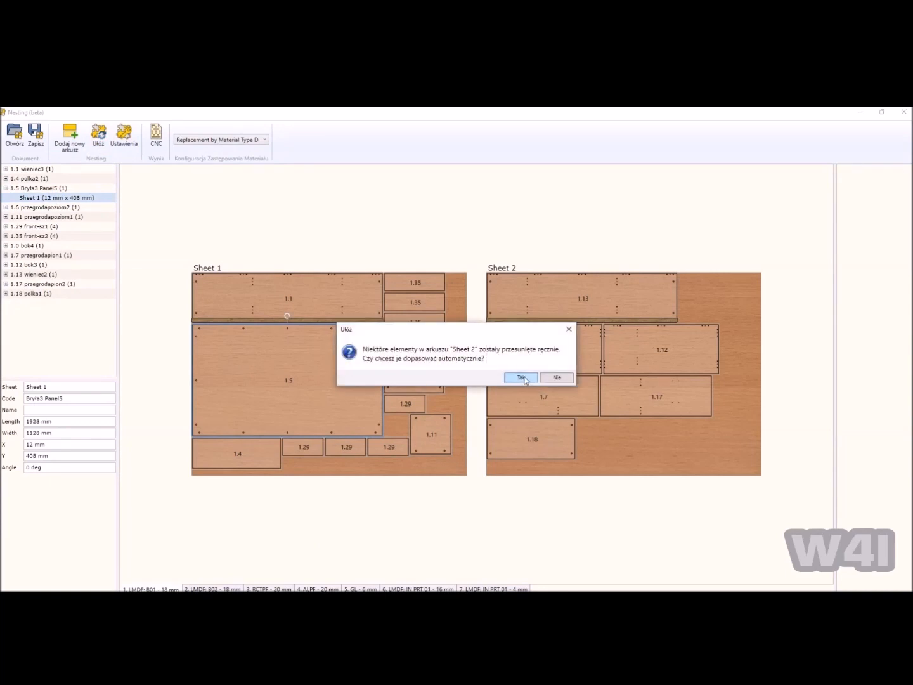
{"action": "left_click", "coordinate": [531, 379]}
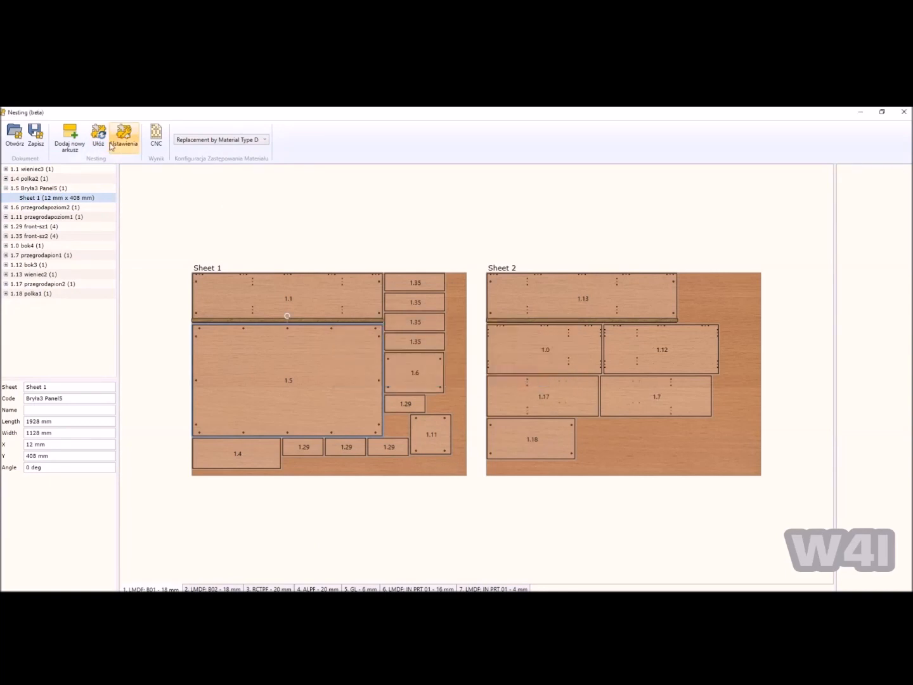
View the CNC output options for the nested sheets, cancel them and close the nesting window.
{"action": "left_click", "coordinate": [157, 135]}
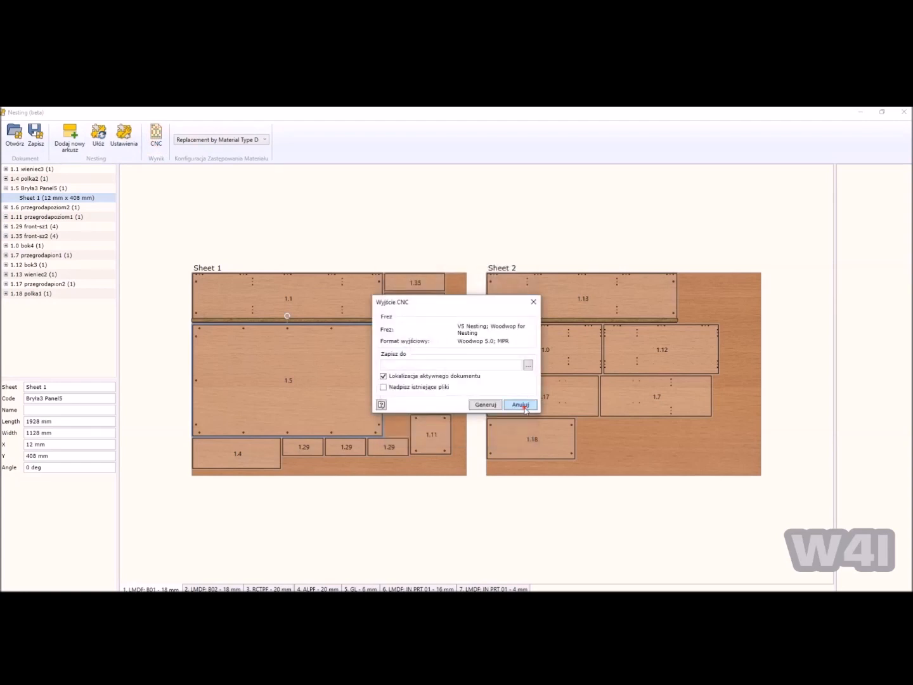
{"action": "left_click", "coordinate": [524, 407]}
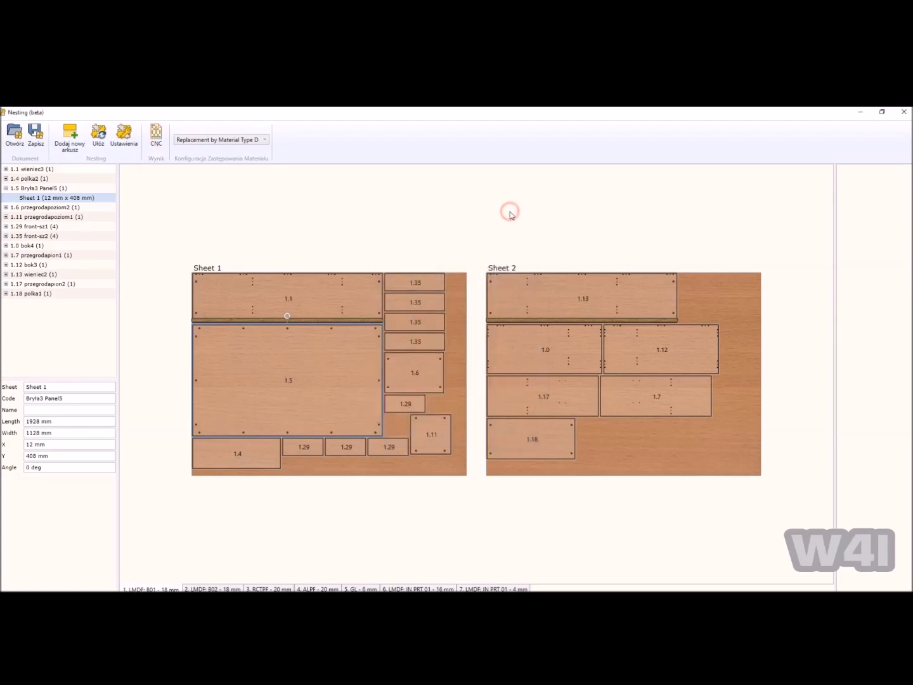
{"action": "left_click", "coordinate": [905, 112]}
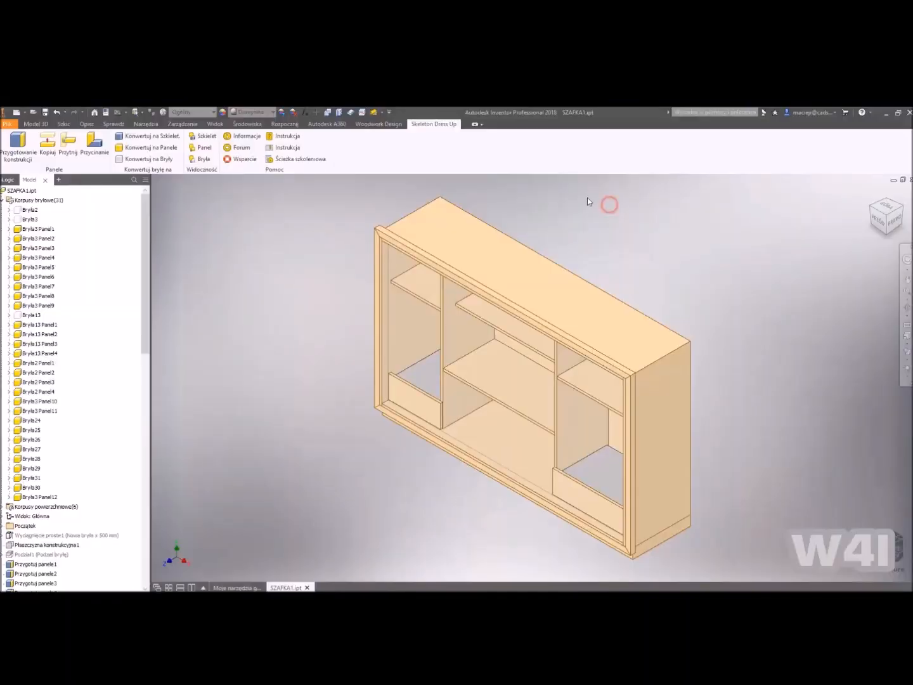
Open the parameter list of SZAFKA1.ipt and set the user parameter SW1 to 600 mm.
{"action": "left_click", "coordinate": [305, 111]}
{"action": "left_click", "coordinate": [466, 248]}
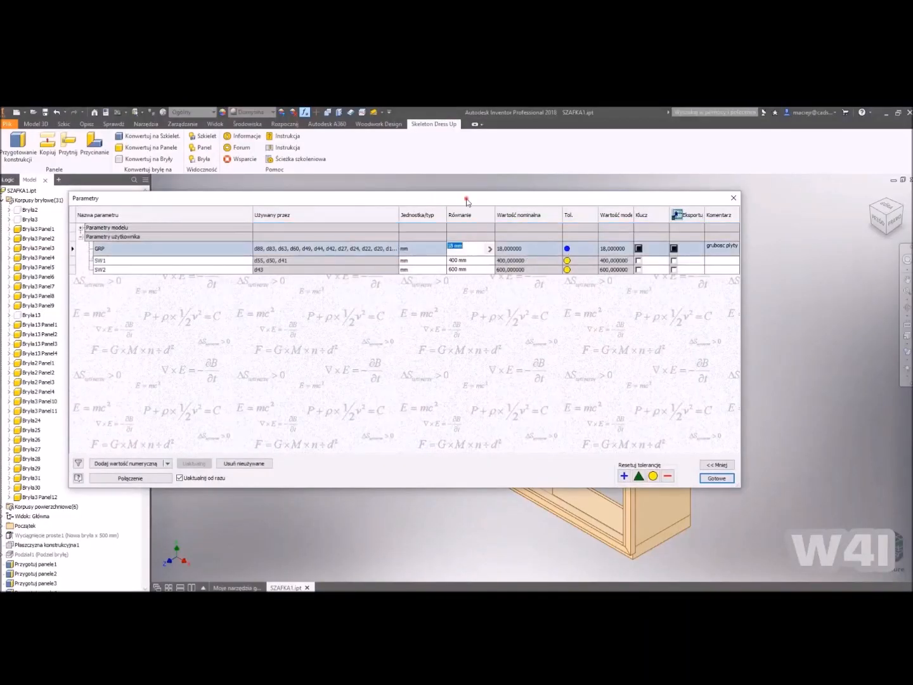
{"action": "left_click_drag", "start_coordinate": [466, 201], "coordinate": [452, 196]}
{"action": "left_click", "coordinate": [457, 256]}
{"action": "type", "text": "600"}
{"action": "key", "text": "Return"}
Resize the cabinet's side sections by entering new values for the user parameters SW1 and SW2.
{"action": "left_click", "coordinate": [445, 258]}
{"action": "type", "text": "300"}
{"action": "key", "text": "Return"}
{"action": "middle_click_drag", "start_coordinate": [551, 430], "coordinate": [687, 438]}
{"action": "left_click_drag", "start_coordinate": [437, 265], "coordinate": [428, 257]}
{"action": "key", "text": "Return"}
{"action": "type", "text": "5"}
{"action": "key", "text": "Return"}
In the model parameters, set the cabinet height WYS to 1480 mm and the depth GLEB to 600 mm.
{"action": "middle_click_drag", "start_coordinate": [690, 392], "coordinate": [703, 410]}
{"action": "left_click", "coordinate": [66, 222]}
{"action": "left_click_drag", "start_coordinate": [437, 240], "coordinate": [434, 241]}
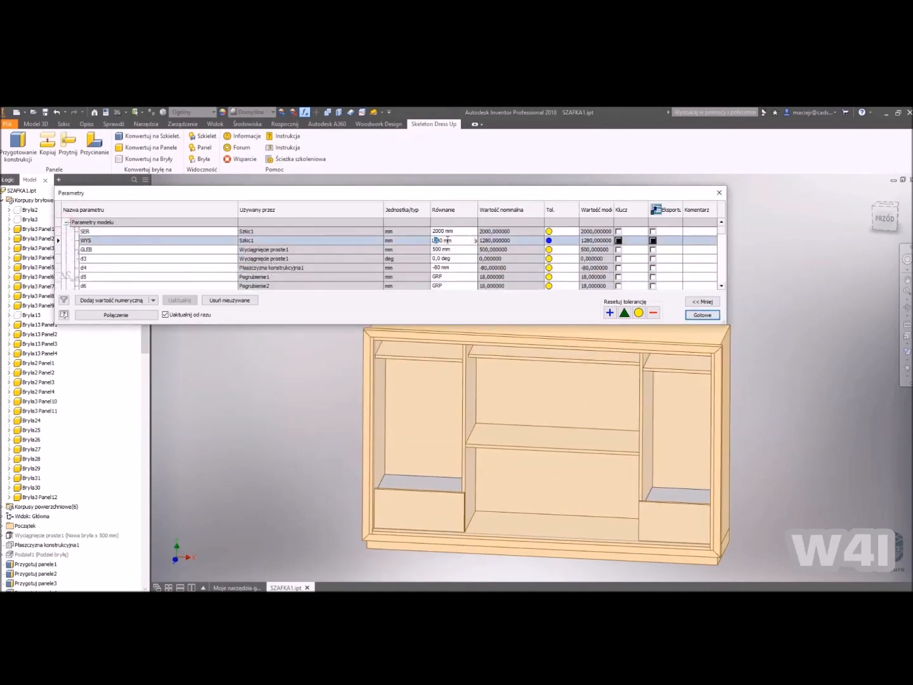
{"action": "middle_click_drag", "start_coordinate": [754, 374], "coordinate": [716, 415], "text": "shift"}
{"action": "left_click_drag", "start_coordinate": [437, 250], "coordinate": [415, 254]}
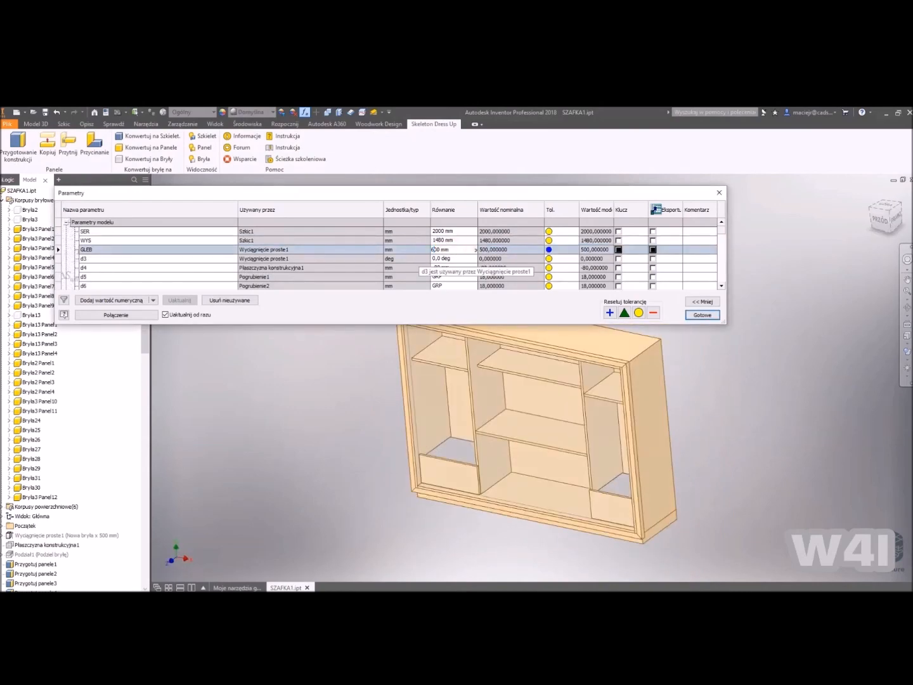
{"action": "type", "text": "6"}
{"action": "key", "text": "Return"}
Set the cabinet width parameter SER to 2500 mm.
{"action": "middle_click_drag", "start_coordinate": [658, 431], "coordinate": [507, 412], "text": "shift"}
{"action": "left_click", "coordinate": [438, 231]}
{"action": "left_click_drag", "start_coordinate": [439, 231], "coordinate": [424, 239]}
{"action": "type", "text": "25"}
{"action": "key", "text": "Return"}
Set the cabinet width parameter SER to 1500 mm, check the resized cabinet and close the parameter list.
{"action": "left_click", "coordinate": [438, 232]}
{"action": "type", "text": "1500"}
{"action": "key", "text": "Return"}
{"action": "middle_click_drag", "start_coordinate": [540, 415], "coordinate": [768, 470], "text": "shift"}
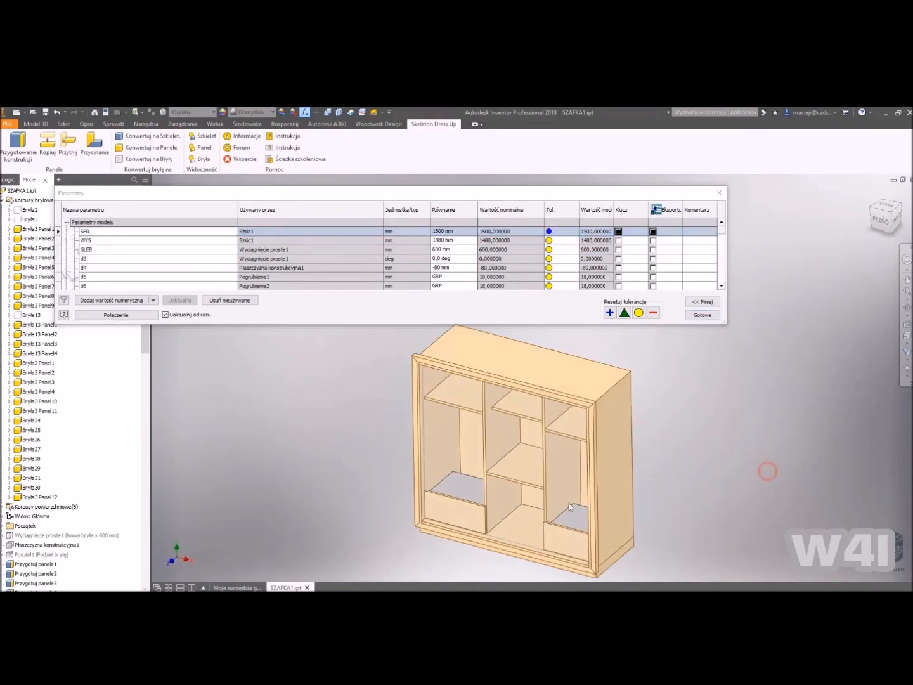
{"action": "left_click", "coordinate": [704, 315]}
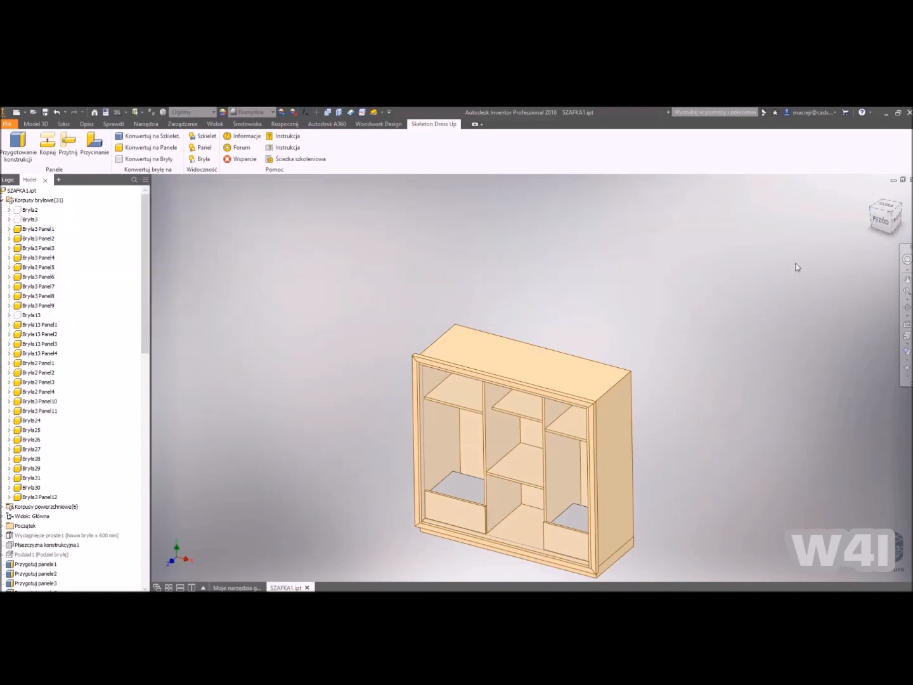